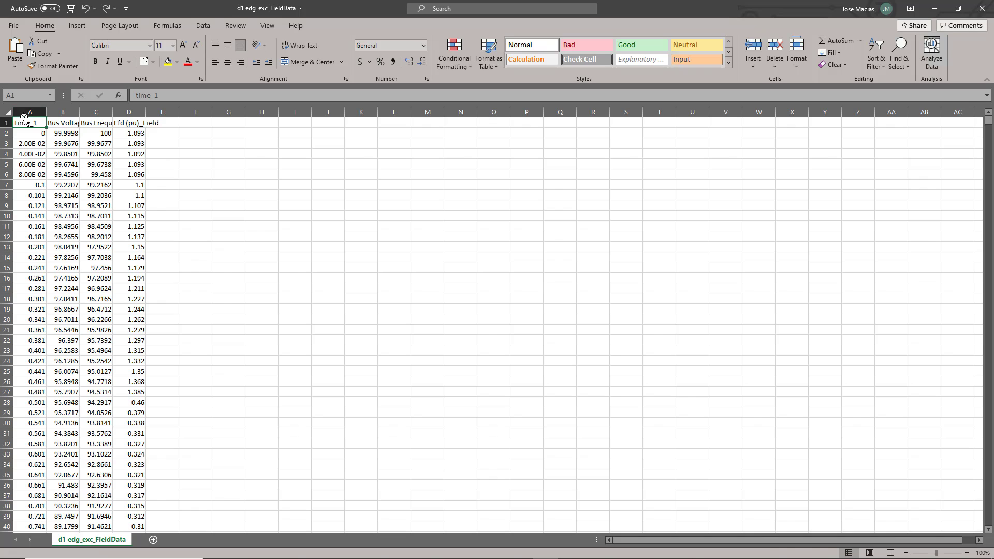
Chart Bus Voltage_Field against time_1 as a scatter chart with lines and place the chart closer to the data columns
{"action": "left_click", "coordinate": [31, 112]}
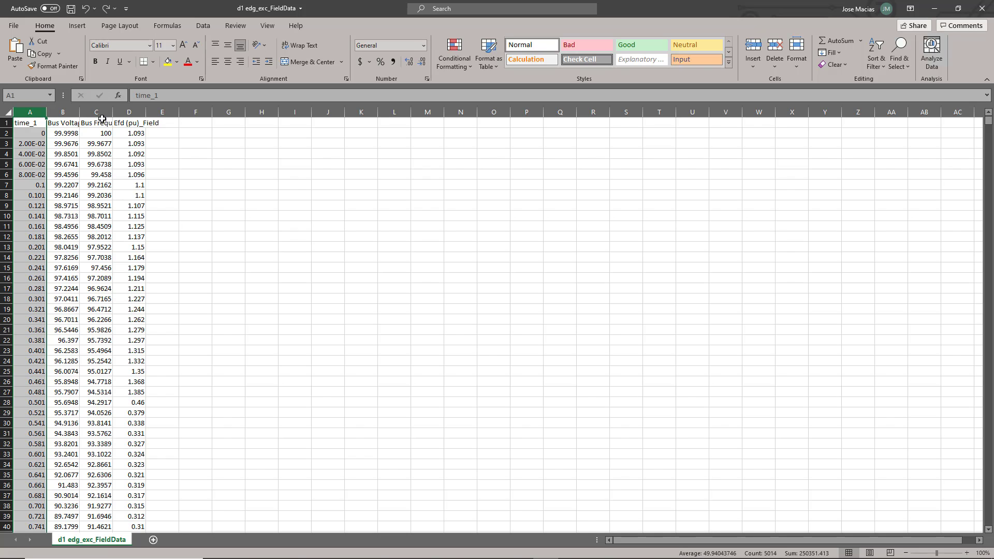
{"action": "left_click", "coordinate": [64, 111]}
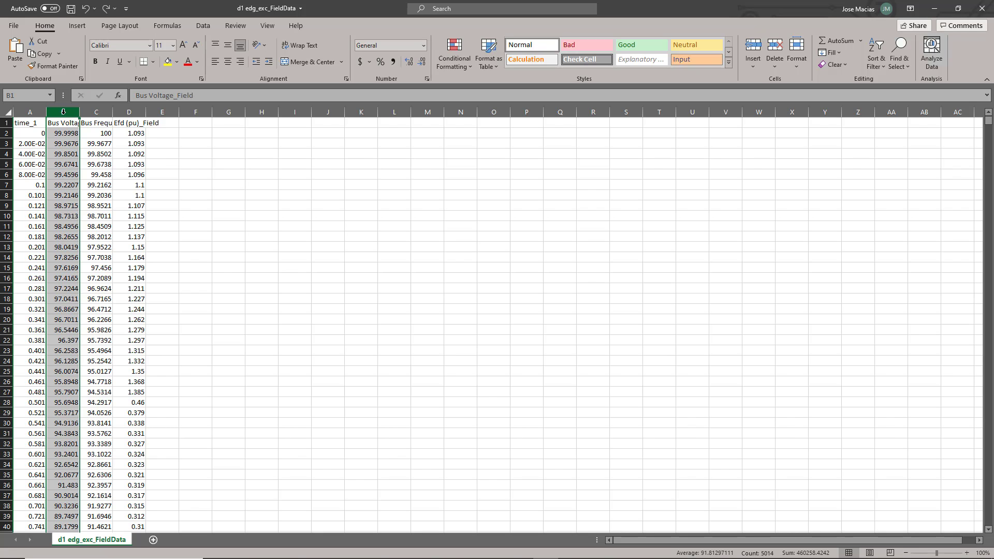
{"action": "left_click", "coordinate": [33, 112]}
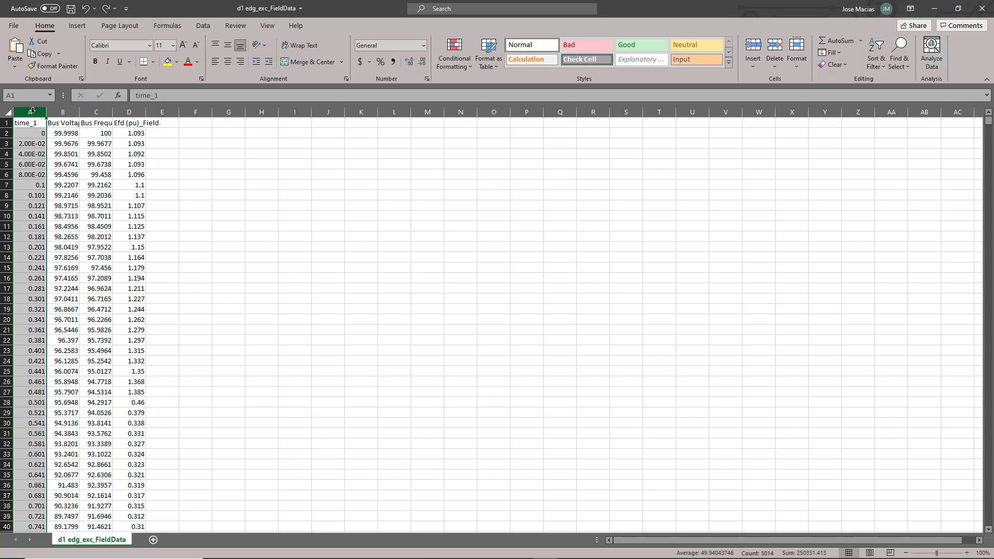
{"action": "left_click", "coordinate": [60, 111], "text": "ctrl"}
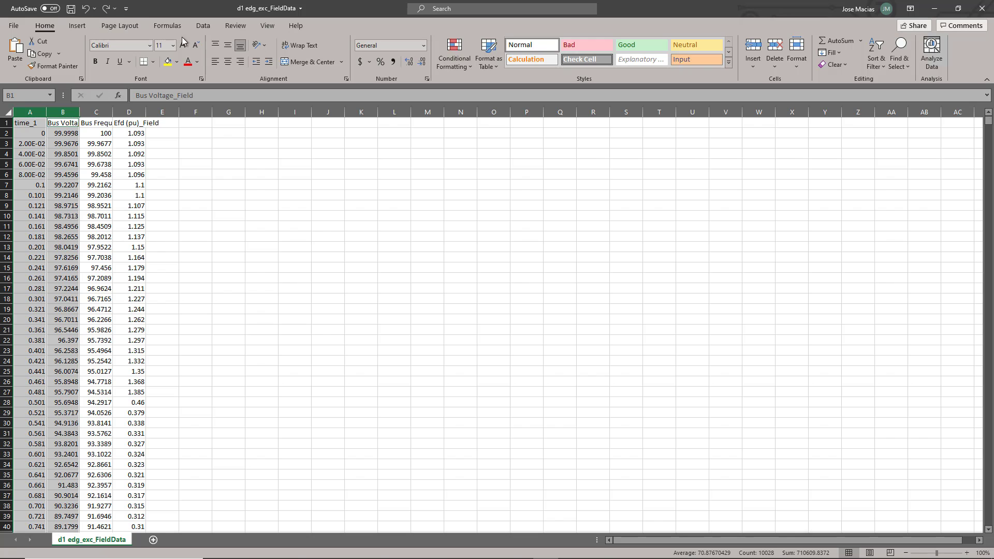
{"action": "left_click", "coordinate": [76, 25]}
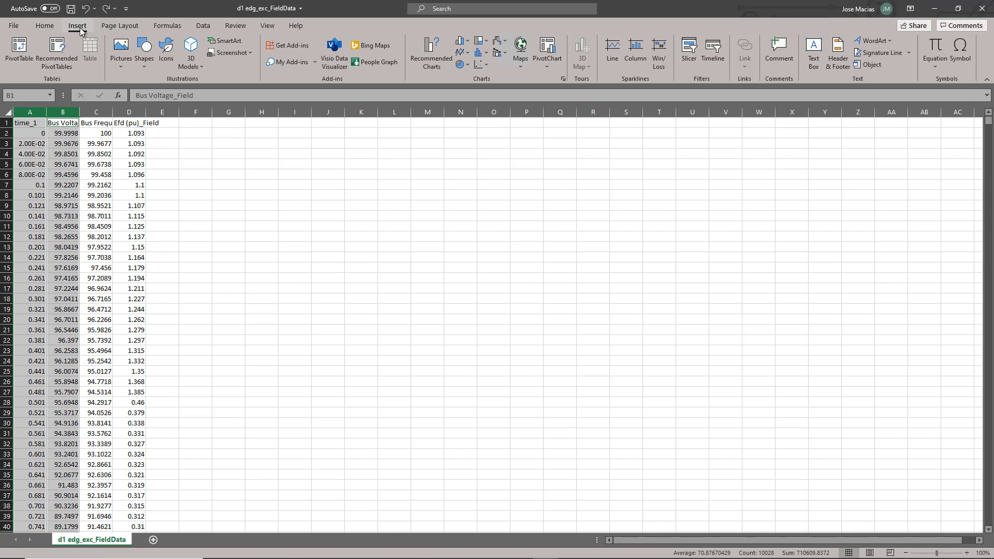
{"action": "left_click", "coordinate": [479, 64]}
{"action": "left_click", "coordinate": [553, 104]}
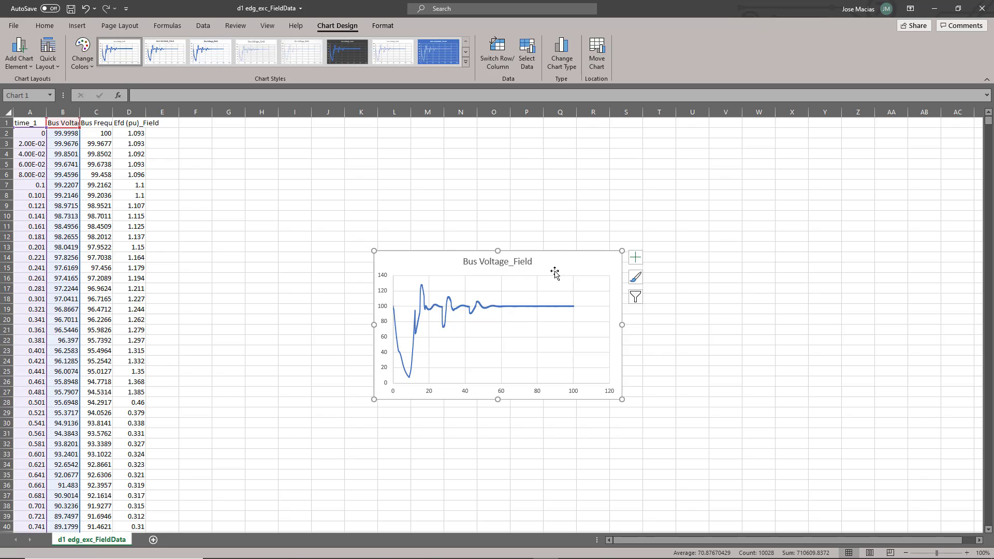
{"action": "left_click_drag", "start_coordinate": [557, 269], "coordinate": [337, 174]}
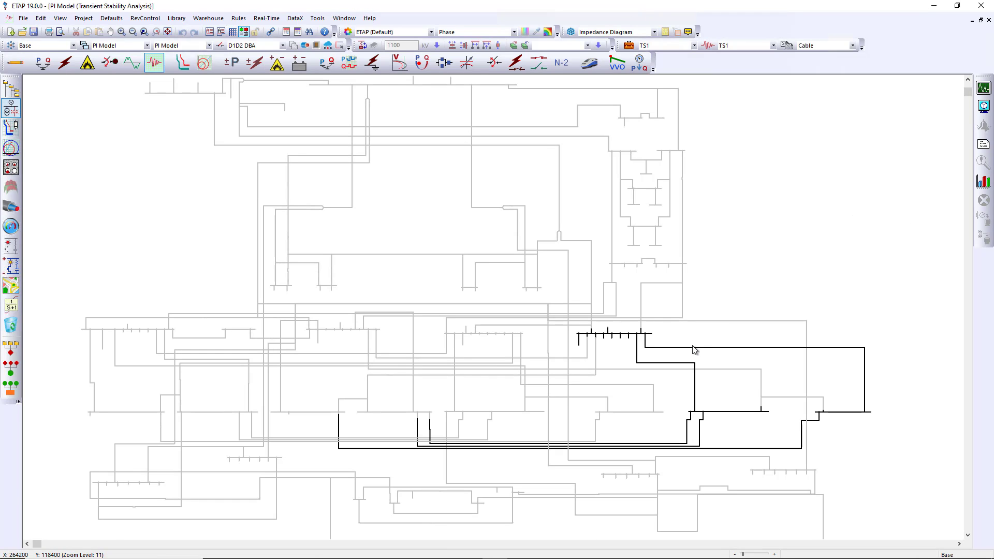
Switch to ETAP and open the UDM exciter model PINGP_D1Exc_R2 of generator D1 EDG in the UDM Graphic Logic Editor
{"action": "scroll", "coordinate": [692, 350], "scroll_direction": "up", "scroll_amount": 3}
{"action": "scroll", "coordinate": [683, 347], "scroll_direction": "up", "scroll_amount": 4}
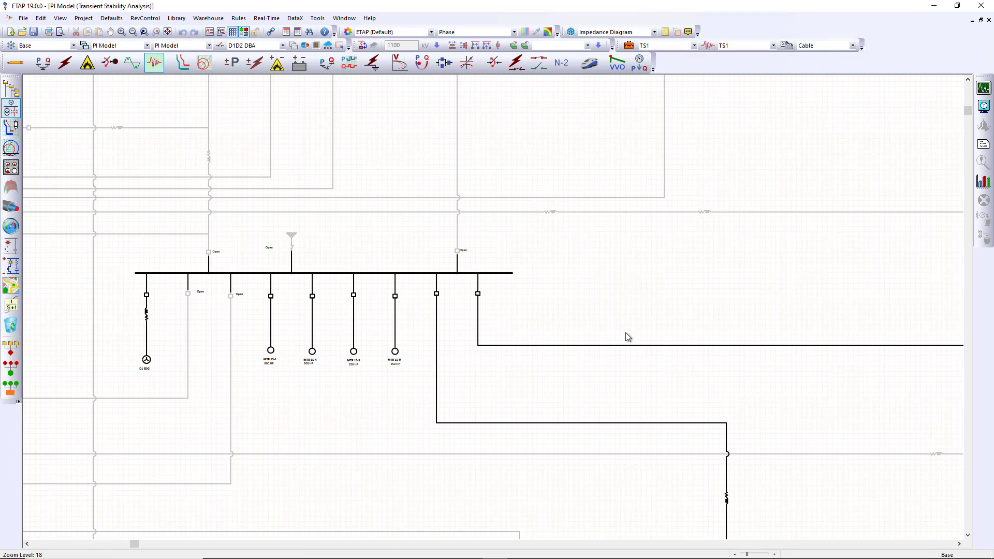
{"action": "left_click_drag", "start_coordinate": [628, 294], "coordinate": [629, 294]}
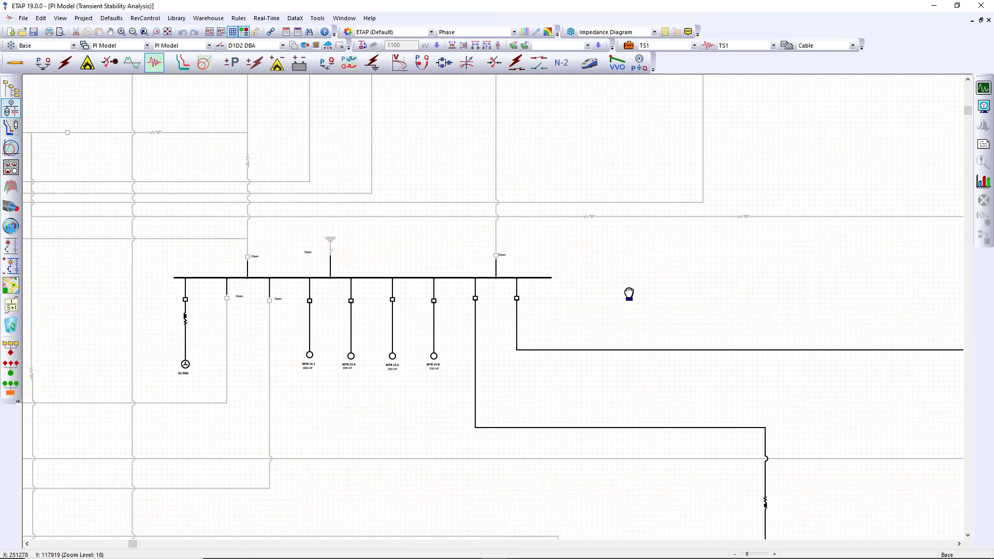
{"action": "scroll", "coordinate": [604, 313], "scroll_direction": "up", "scroll_amount": 1}
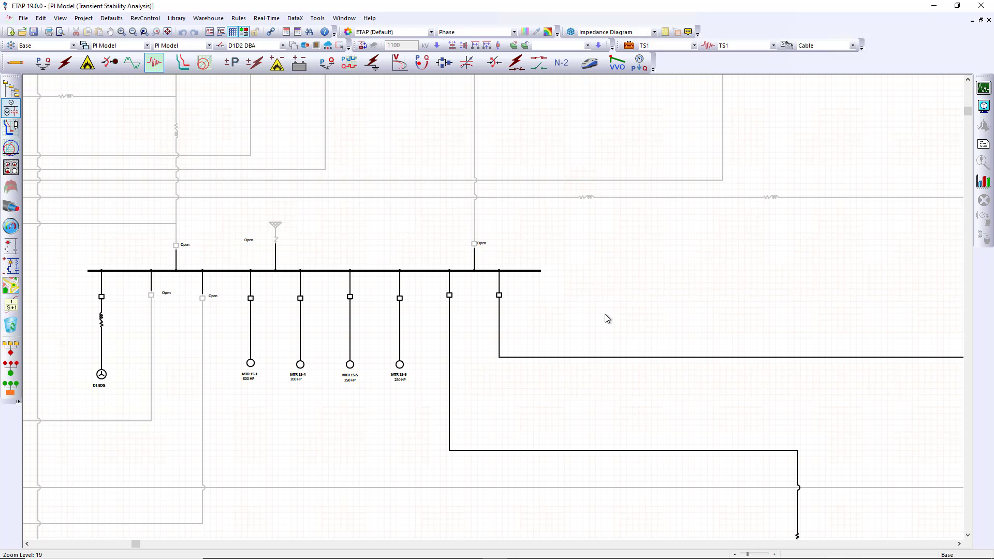
{"action": "scroll", "coordinate": [102, 374], "scroll_direction": "up", "scroll_amount": 1}
{"action": "double_click", "coordinate": [102, 373]}
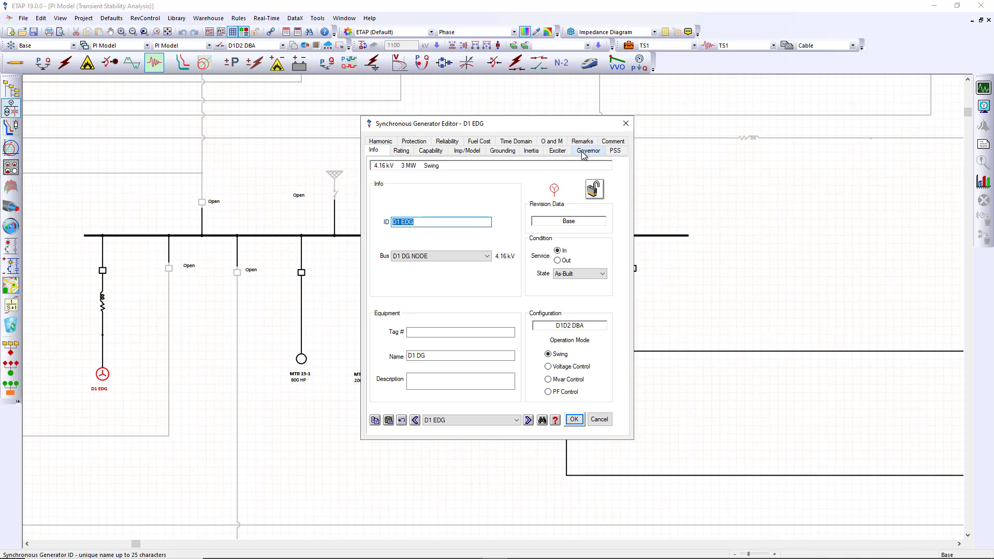
{"action": "left_click", "coordinate": [562, 153]}
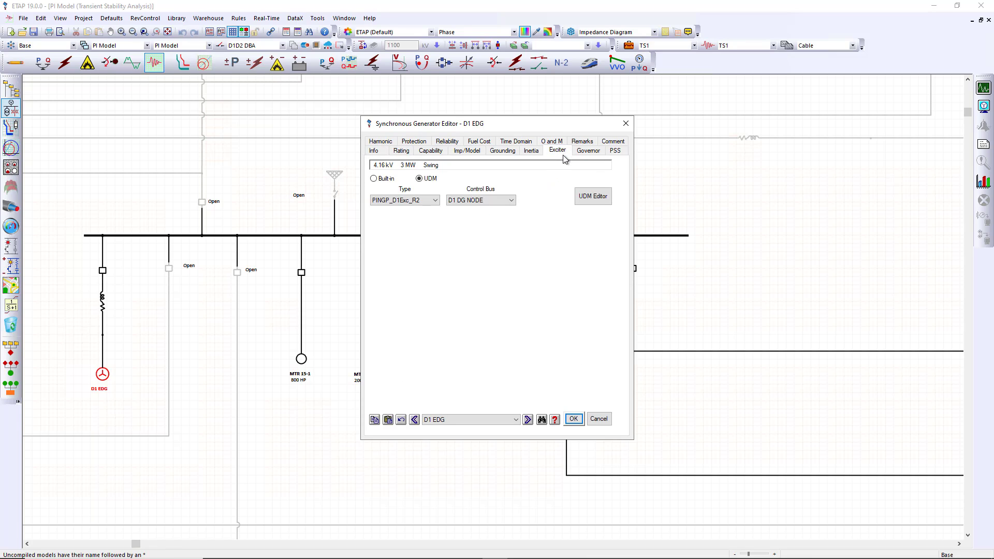
{"action": "left_click", "coordinate": [593, 206]}
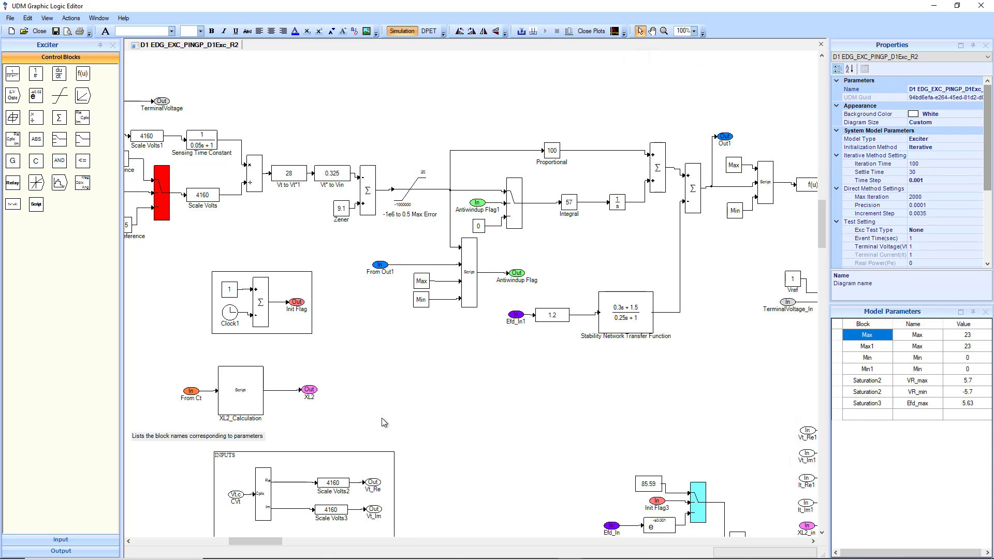
Open the UDM Scope Plot View and look through its Comparison 1 to Comparison 4 pages before returning to the data source page
{"action": "left_click", "coordinate": [615, 33]}
{"action": "left_click_drag", "start_coordinate": [407, 83], "coordinate": [410, 98]}
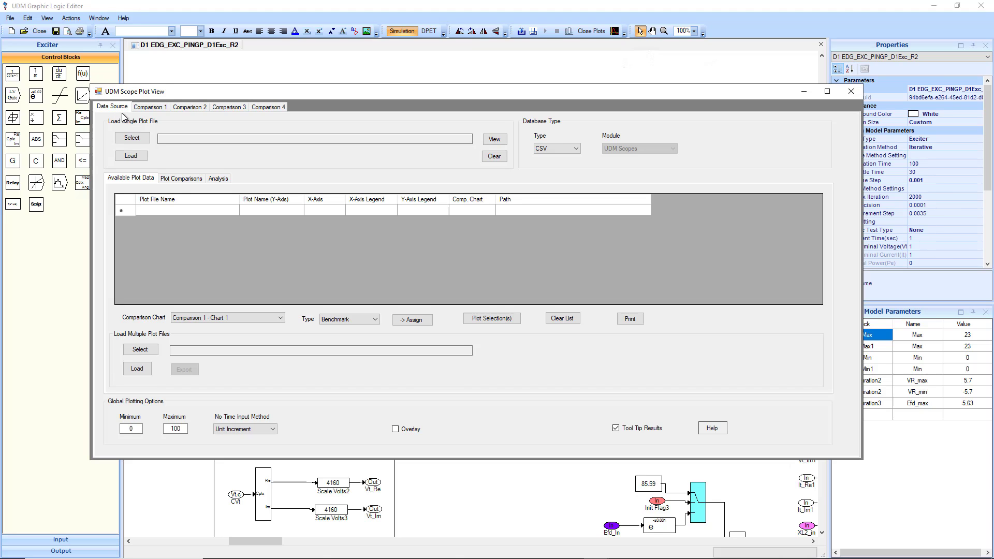
{"action": "left_click", "coordinate": [148, 109]}
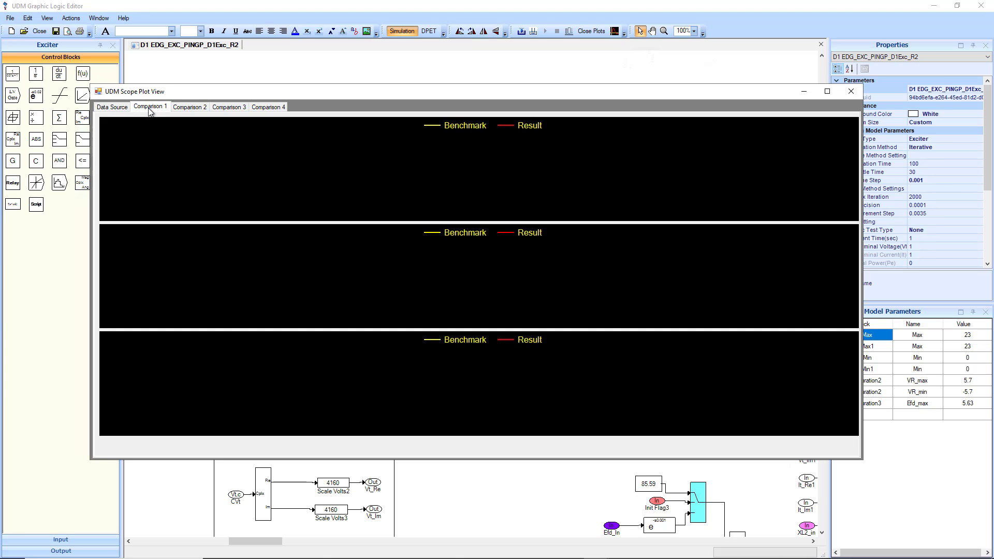
{"action": "left_click", "coordinate": [190, 107]}
{"action": "left_click", "coordinate": [228, 107]}
{"action": "left_click", "coordinate": [266, 107]}
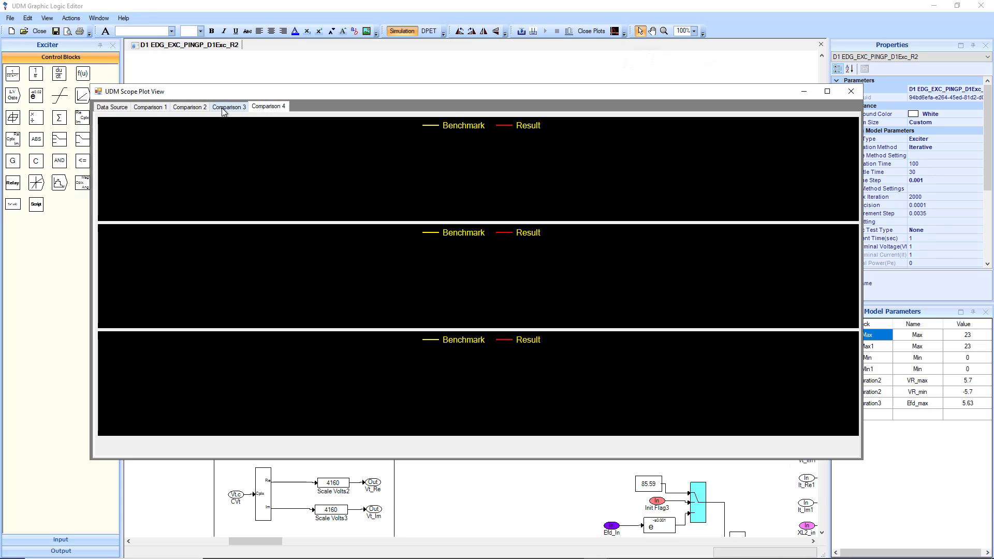
{"action": "left_click", "coordinate": [228, 109]}
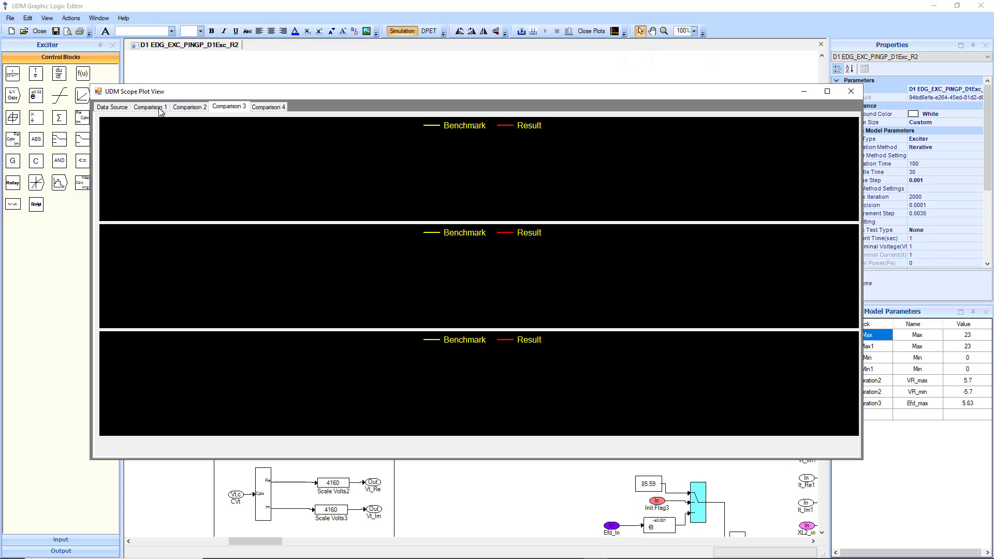
{"action": "left_click", "coordinate": [181, 109]}
{"action": "left_click", "coordinate": [137, 109]}
{"action": "left_click", "coordinate": [112, 108]}
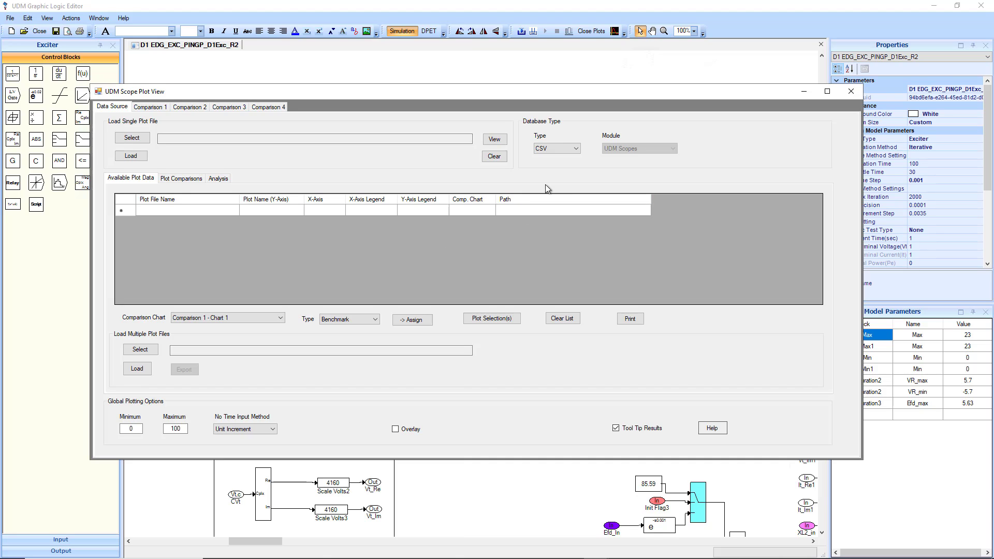
Switch the database type to SQLITE to examine its module choices, and return the type to CSV
{"action": "left_click", "coordinate": [567, 163]}
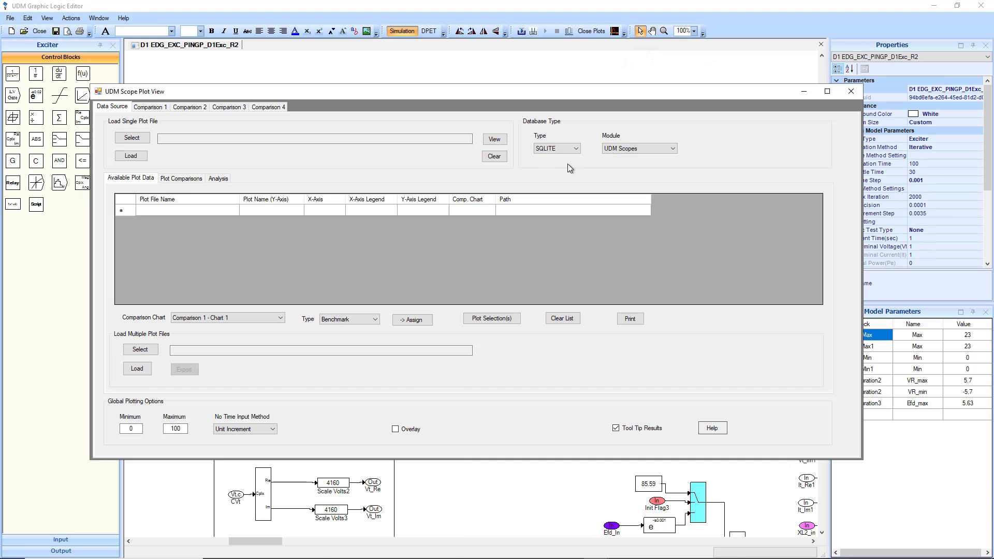
{"action": "left_click", "coordinate": [634, 150]}
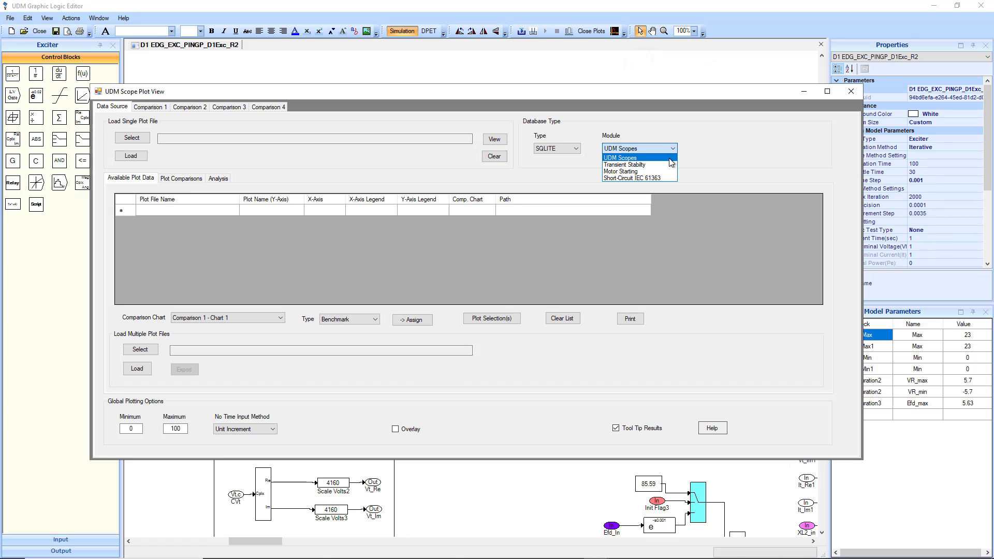
{"action": "left_click", "coordinate": [756, 147]}
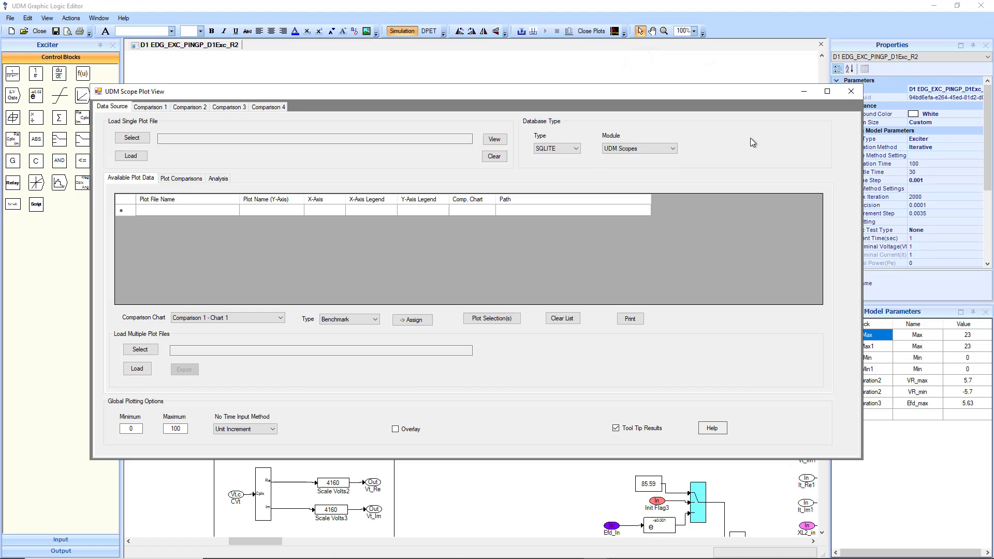
{"action": "left_click", "coordinate": [550, 150]}
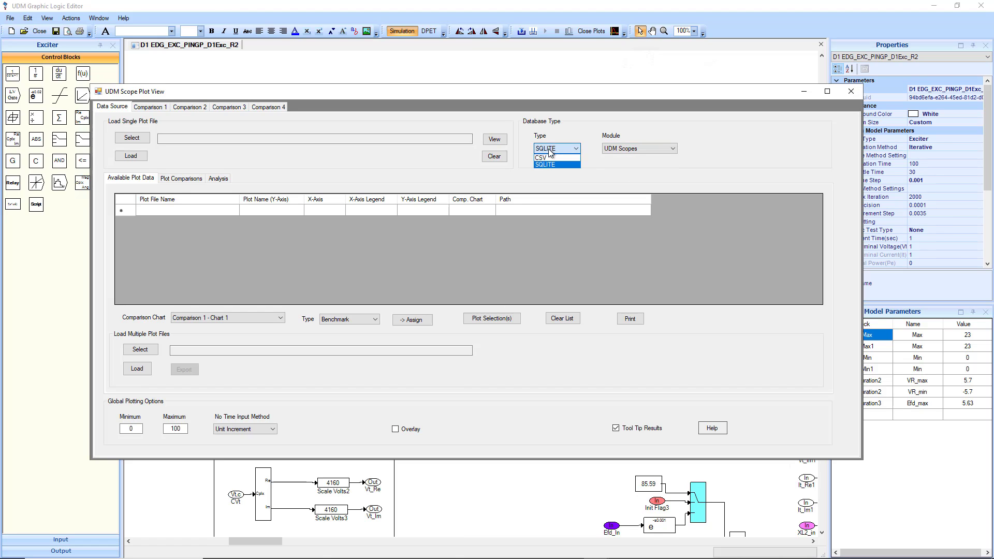
{"action": "left_click", "coordinate": [548, 159]}
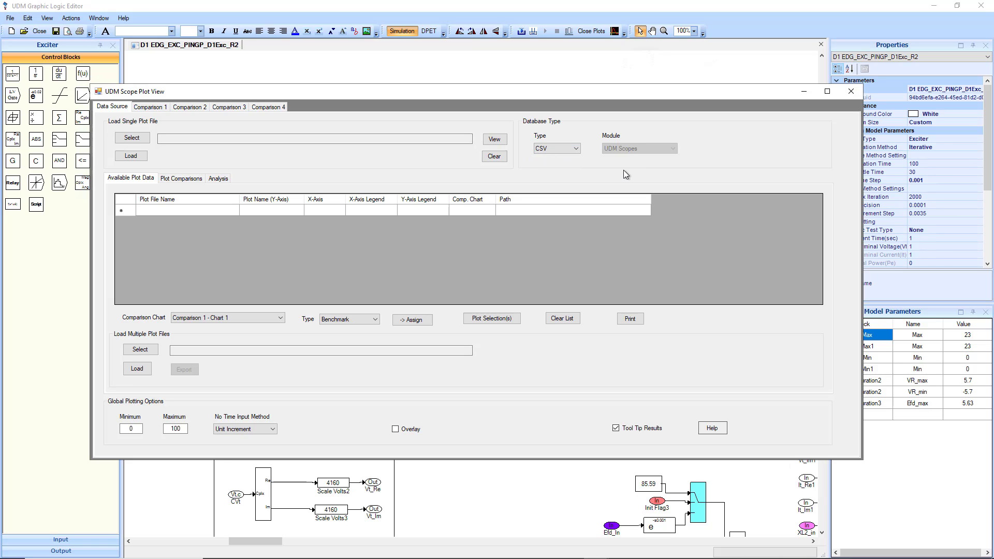
Load d1 edg_exc_FieldData.csv from the Field Measured Data folder of Example File_Field Measurement_Data as a single plot file
{"action": "left_click", "coordinate": [133, 138]}
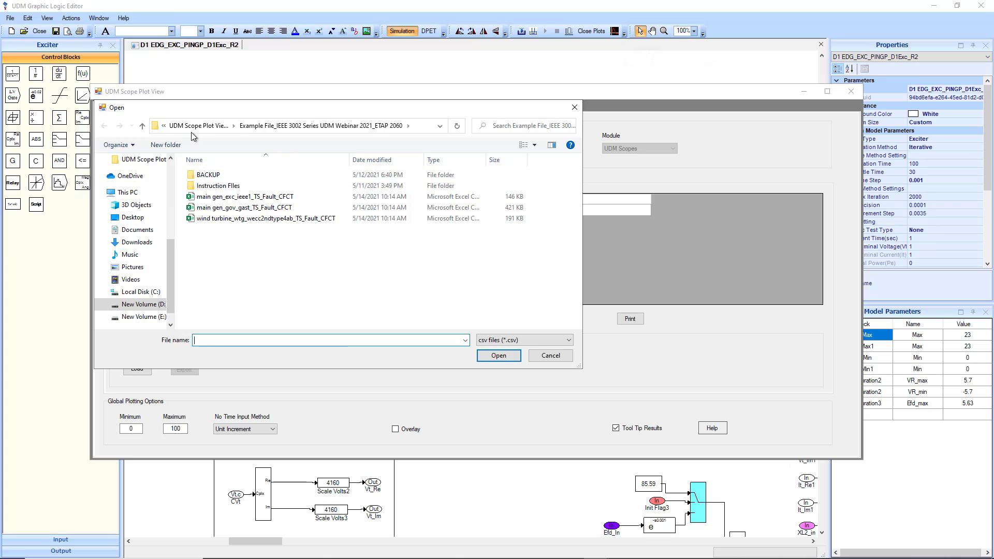
{"action": "left_click", "coordinate": [215, 126]}
{"action": "double_click", "coordinate": [219, 176]}
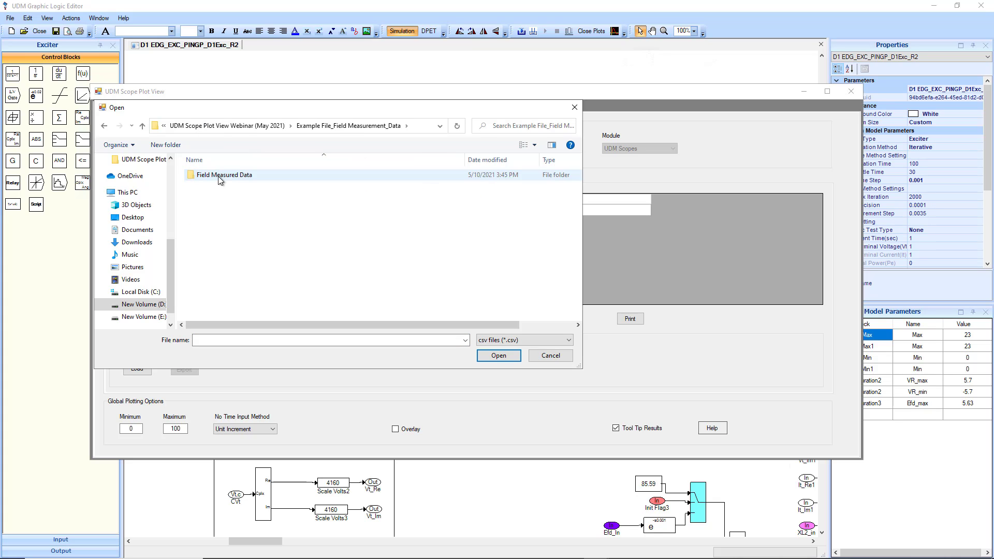
{"action": "double_click", "coordinate": [218, 176]}
{"action": "double_click", "coordinate": [259, 174]}
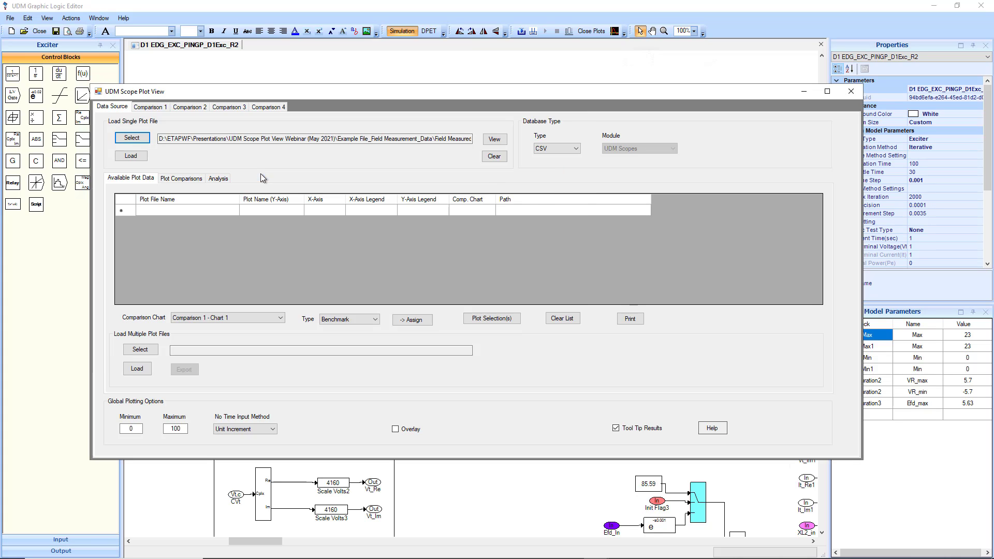
{"action": "left_click", "coordinate": [141, 158]}
View the Bus Voltage, Bus Frequency and Efd (pu) field data in separate plot windows spread across the screen, and close them
{"action": "left_click_drag", "start_coordinate": [130, 213], "coordinate": [127, 228]}
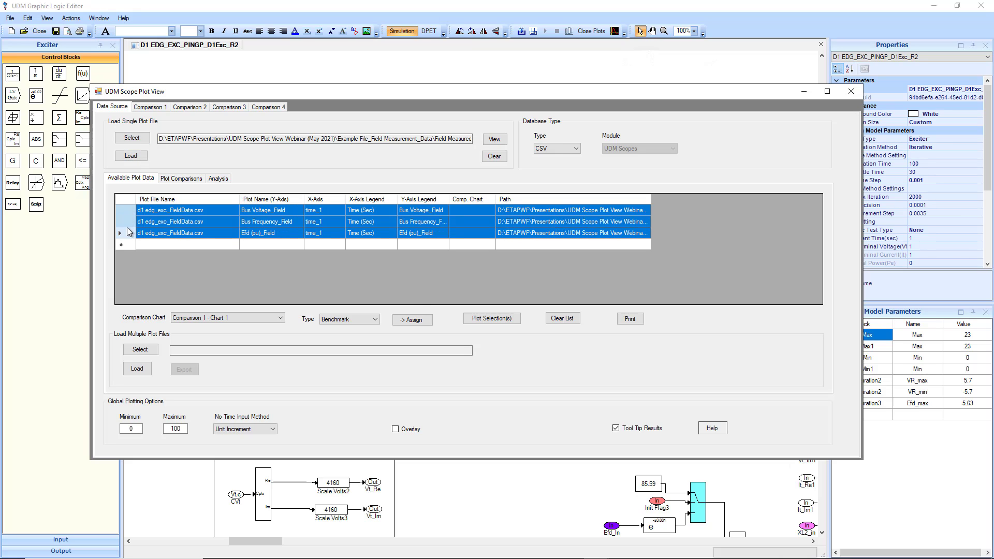
{"action": "left_click", "coordinate": [489, 321]}
{"action": "left_click_drag", "start_coordinate": [371, 115], "coordinate": [681, 104]}
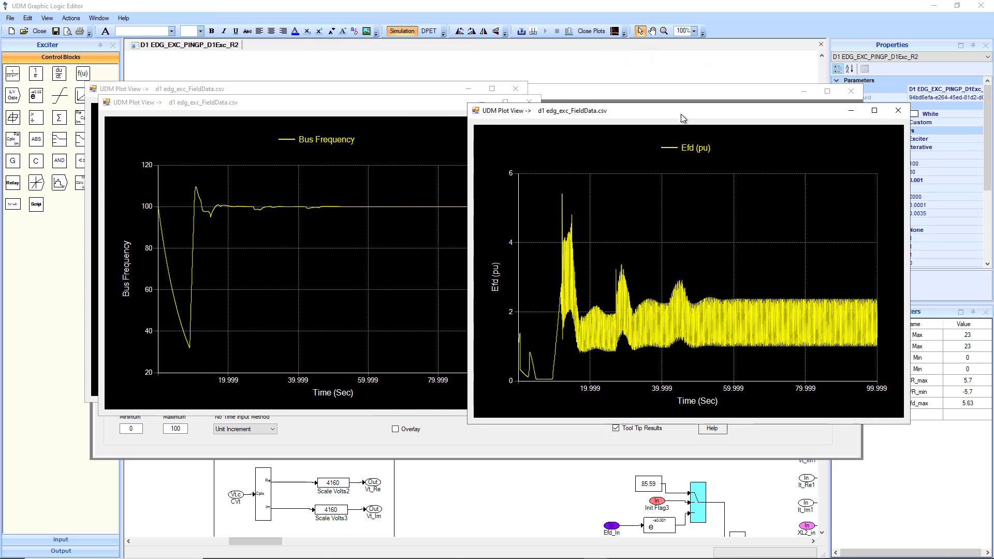
{"action": "left_click_drag", "start_coordinate": [238, 106], "coordinate": [659, 186]}
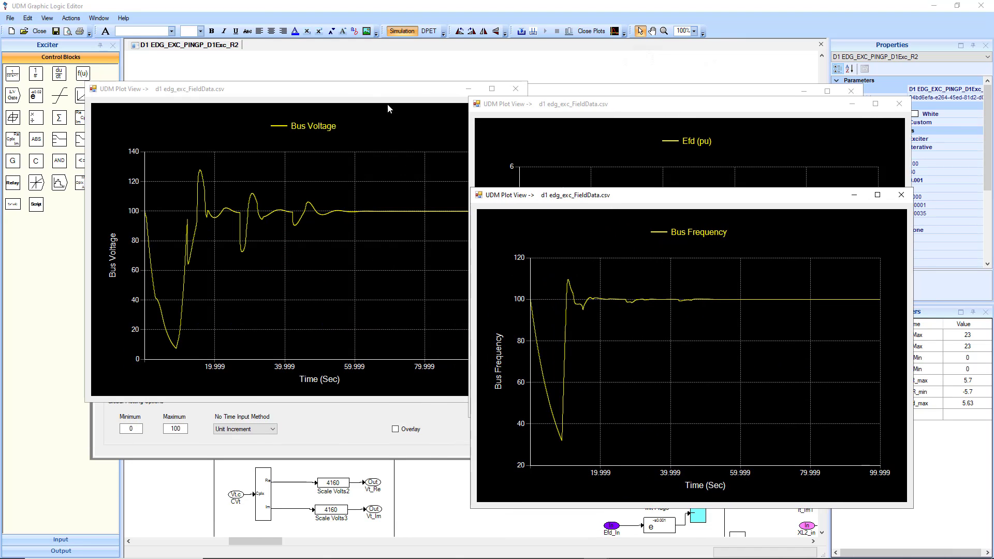
{"action": "left_click_drag", "start_coordinate": [362, 89], "coordinate": [341, 75]}
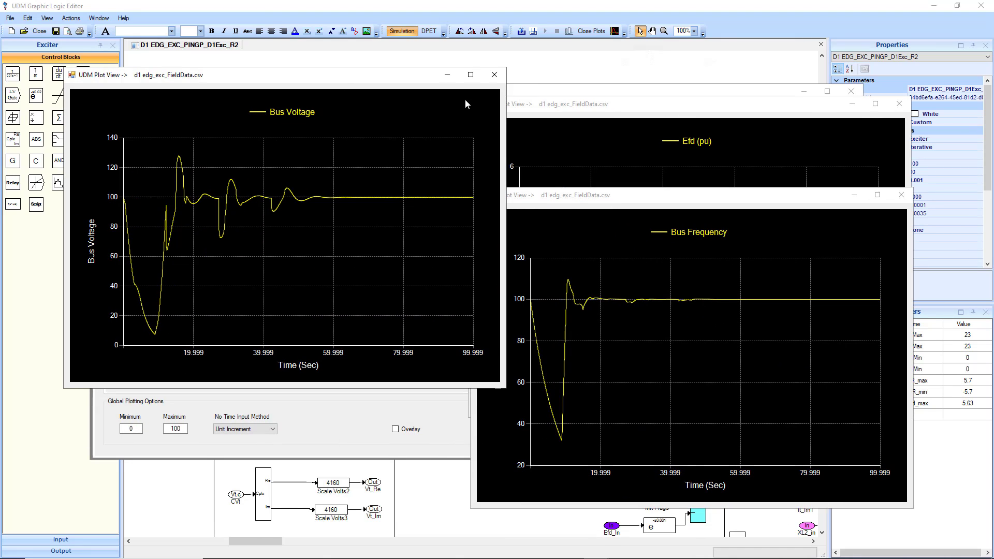
{"action": "left_click", "coordinate": [500, 76]}
{"action": "left_click", "coordinate": [901, 195]}
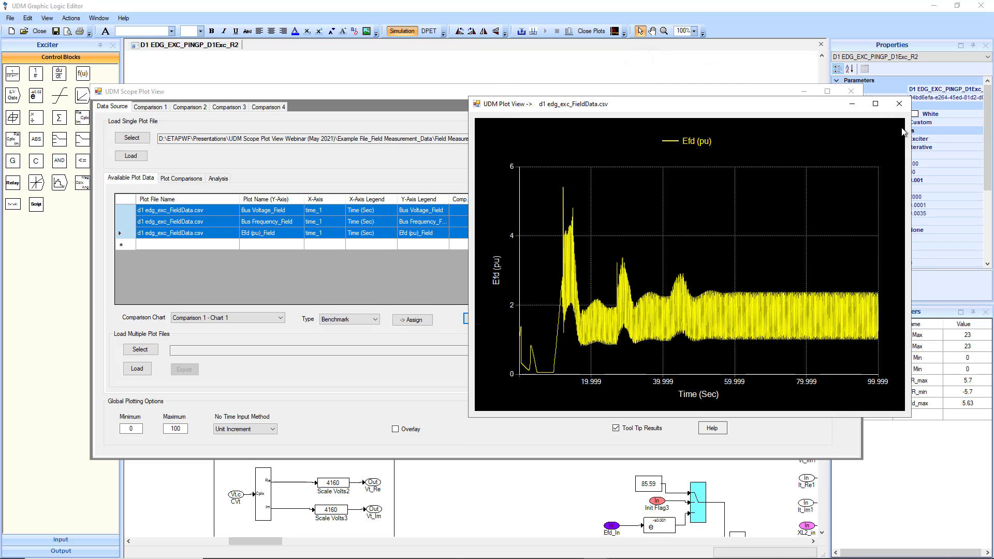
{"action": "left_click", "coordinate": [899, 104]}
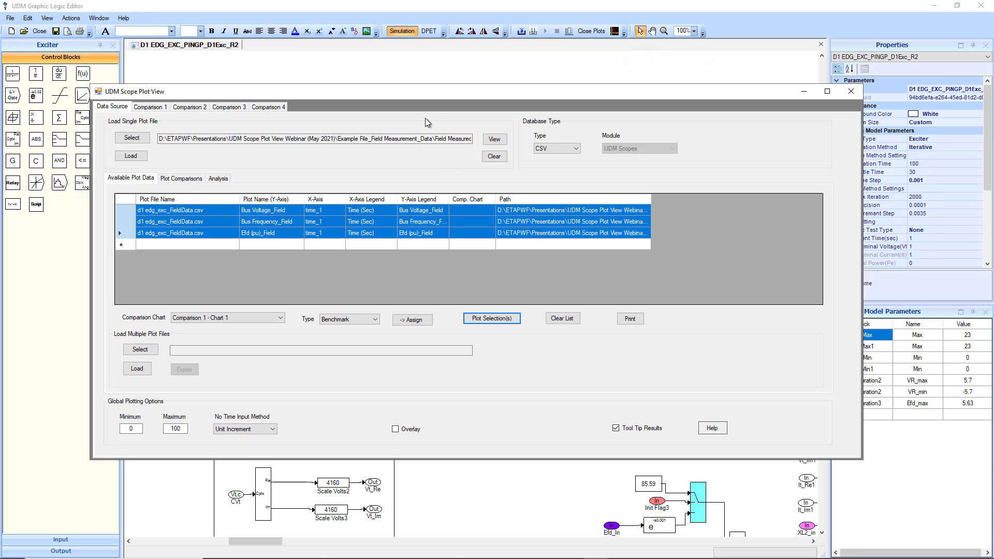
Add a data plotter block in the PLOTS area of the exciter diagram at the output of the 4.16kV to percent block
{"action": "left_click", "coordinate": [463, 75]}
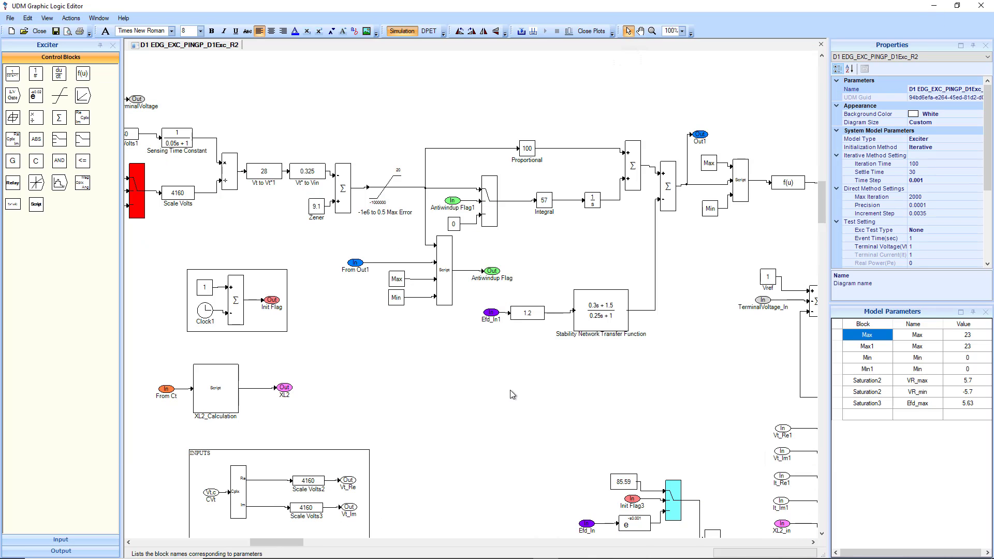
{"action": "scroll", "coordinate": [511, 390], "scroll_direction": "down", "scroll_amount": 6}
{"action": "scroll", "coordinate": [452, 384], "scroll_direction": "down", "scroll_amount": 10}
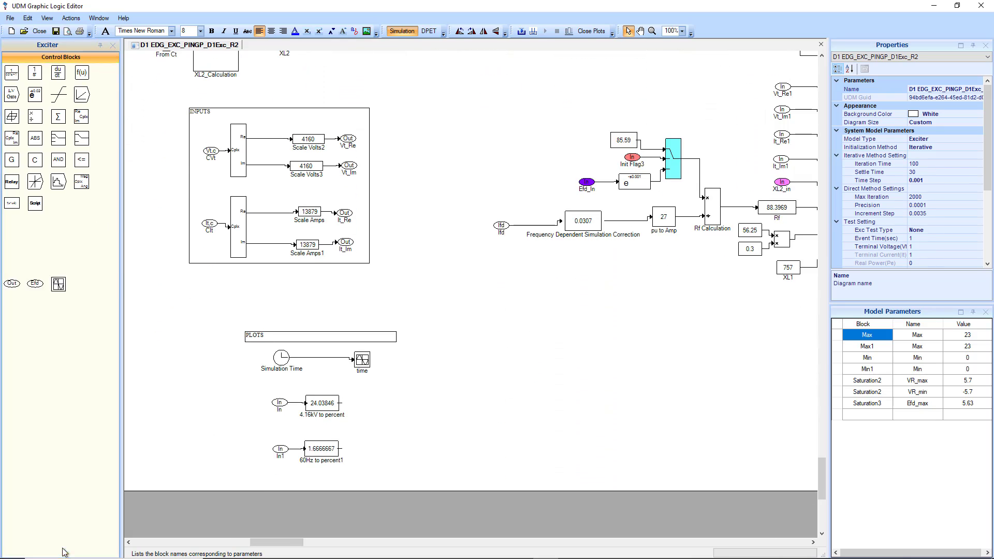
{"action": "left_click", "coordinate": [61, 550]}
{"action": "mouse_move", "coordinate": [66, 103]}
{"action": "left_mouse_down"}
{"action": "mouse_move", "coordinate": [354, 432]}
{"action": "mouse_move", "coordinate": [375, 407]}
{"action": "mouse_move", "coordinate": [346, 407]}
{"action": "mouse_move", "coordinate": [373, 404]}
{"action": "left_mouse_up"}
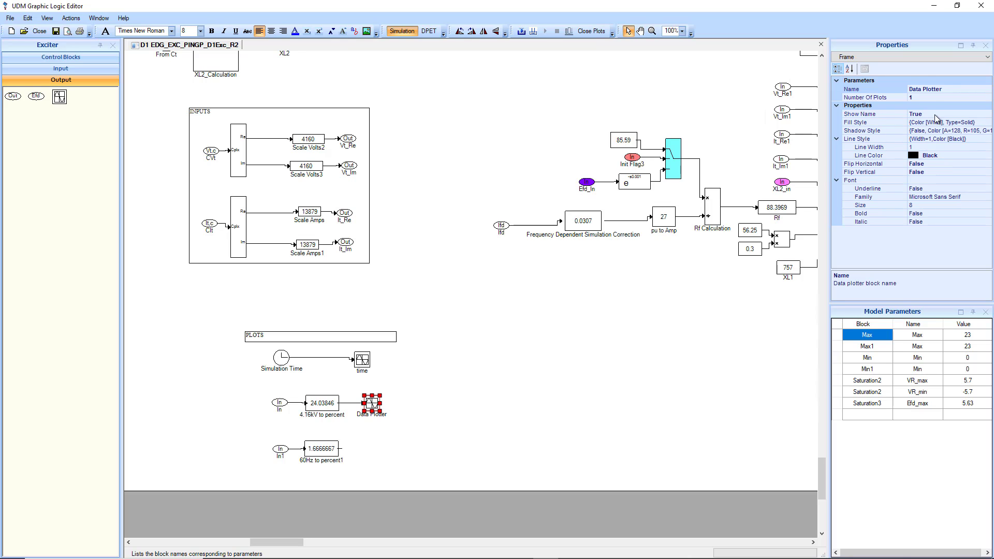
Rename the data plotter at the output of the 4.16kV to percent block as Bus Voltage
{"action": "left_click", "coordinate": [929, 88]}
{"action": "double_click", "coordinate": [947, 89]}
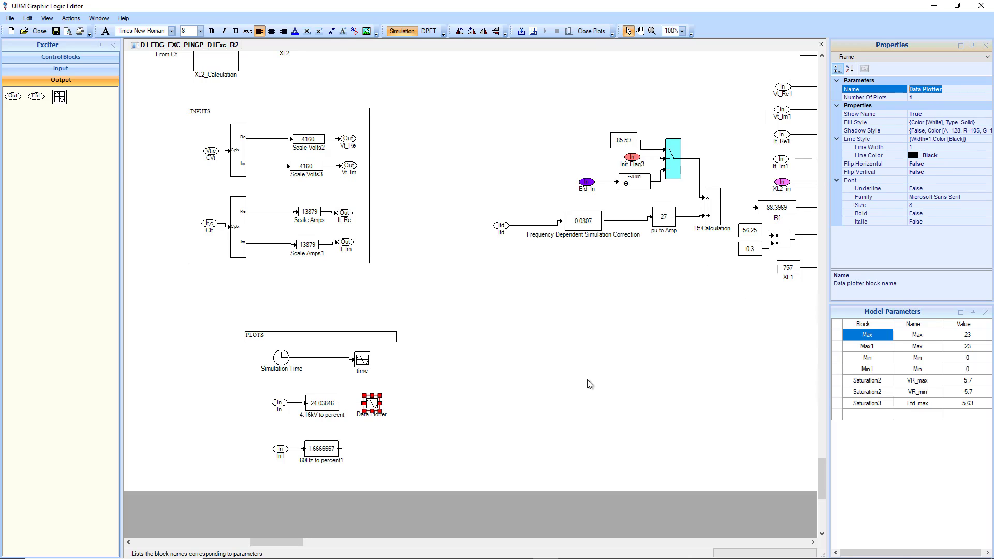
{"action": "type", "text": "Bus Voltage"}
{"action": "key", "text": "Return"}
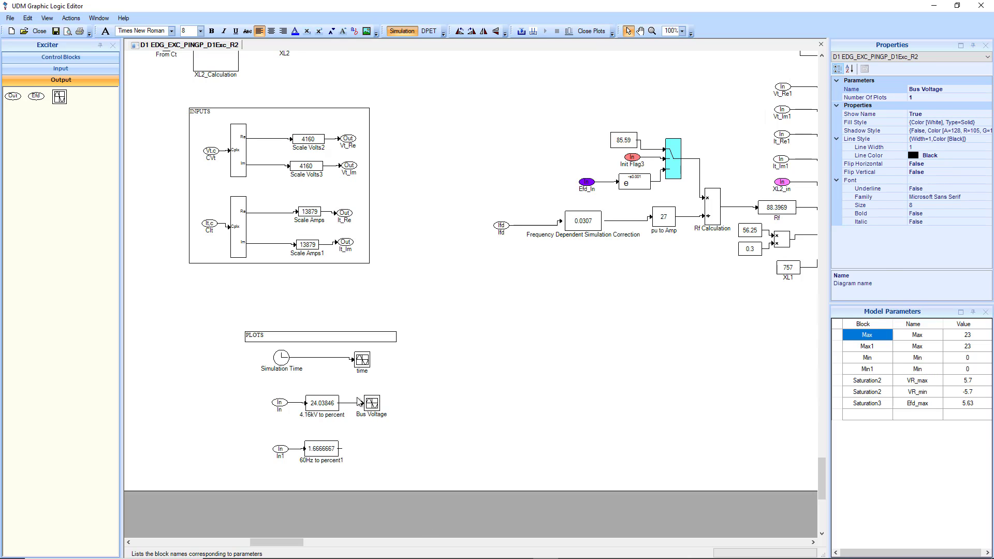
Copy the Bus Voltage plotter to the output of the 60Hz to percent1 block and name the copy Bus Frequency
{"action": "left_click_drag", "start_coordinate": [376, 414], "coordinate": [374, 449]}
{"action": "left_click", "coordinate": [947, 89]}
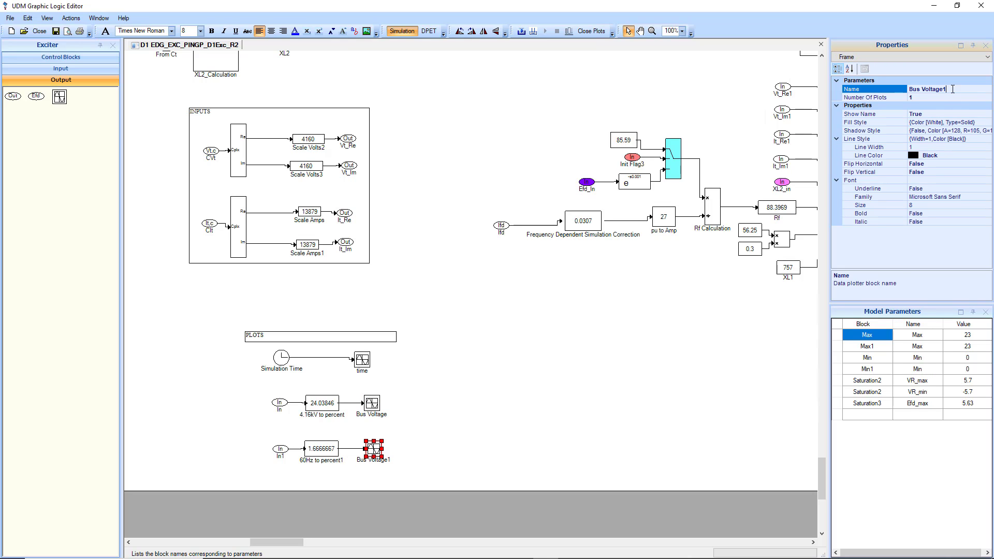
{"action": "left_click_drag", "start_coordinate": [947, 89], "coordinate": [920, 87]}
{"action": "type", "text": "Frequency"}
{"action": "left_click", "coordinate": [595, 319]}
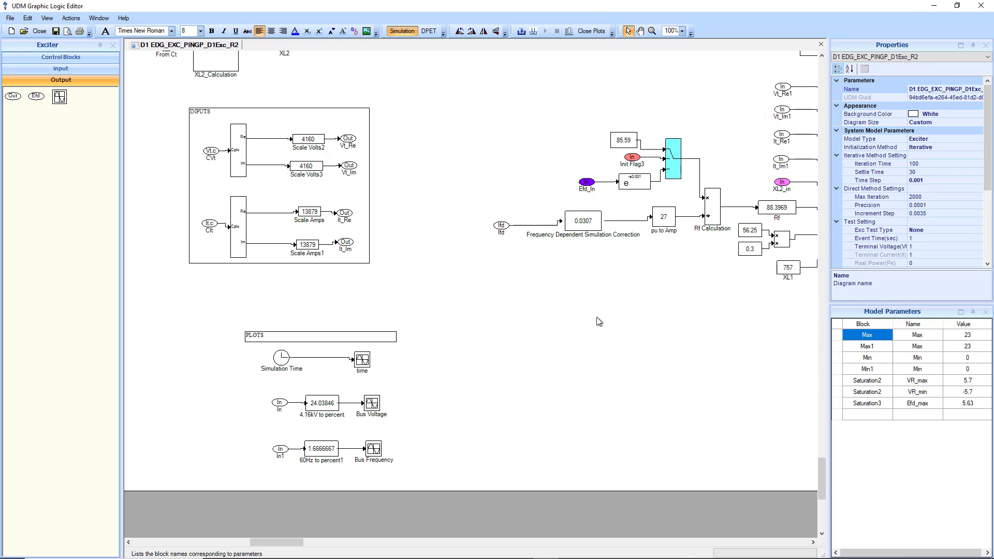
Compile the D1 EDG exciter model with its added data plotters
{"action": "key", "text": "F7"}
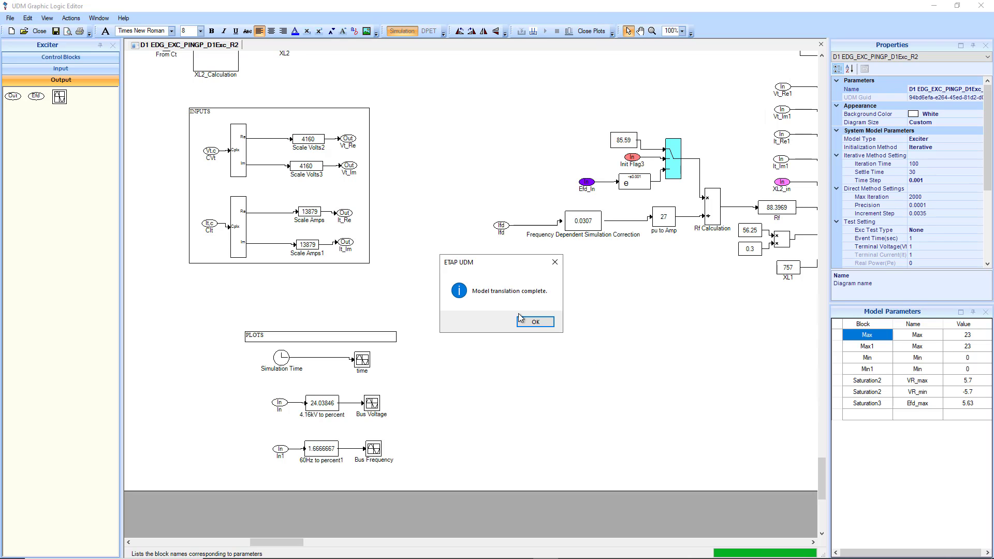
{"action": "left_click", "coordinate": [520, 321]}
{"action": "scroll", "coordinate": [518, 325], "scroll_direction": "up", "scroll_amount": 4}
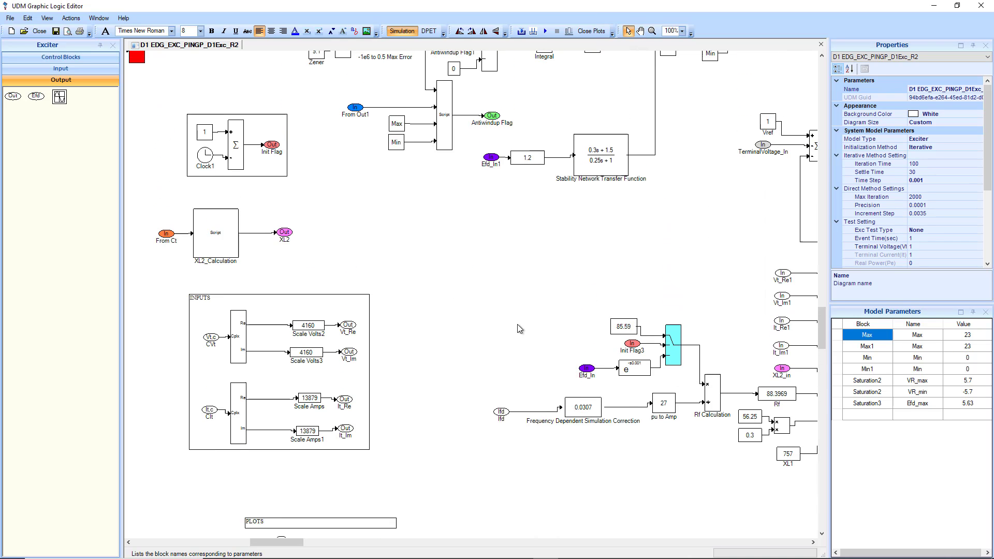
{"action": "scroll", "coordinate": [517, 324], "scroll_direction": "down", "scroll_amount": 2}
{"action": "scroll", "coordinate": [459, 271], "scroll_direction": "up", "scroll_amount": 4}
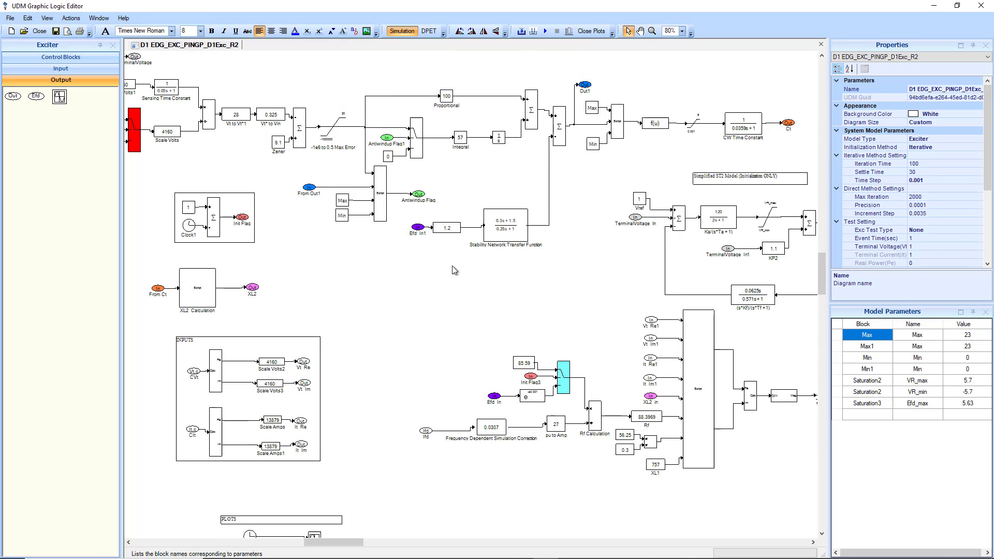
{"action": "scroll", "coordinate": [453, 269], "scroll_direction": "up", "scroll_amount": 1}
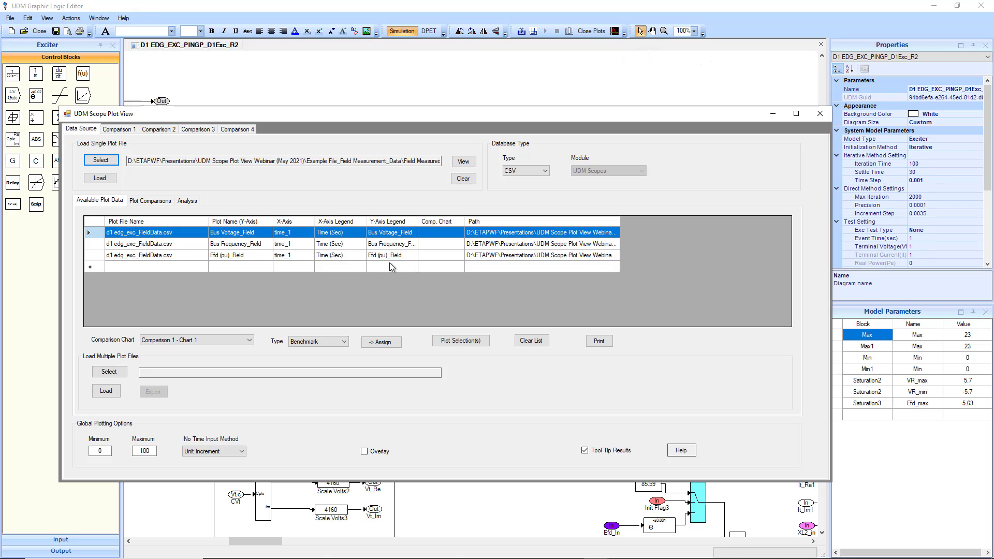
Examine the Plot Comparisons table in UDM Scope Plot View, and return to the available plot data
{"action": "left_click_drag", "start_coordinate": [247, 116], "coordinate": [232, 90]}
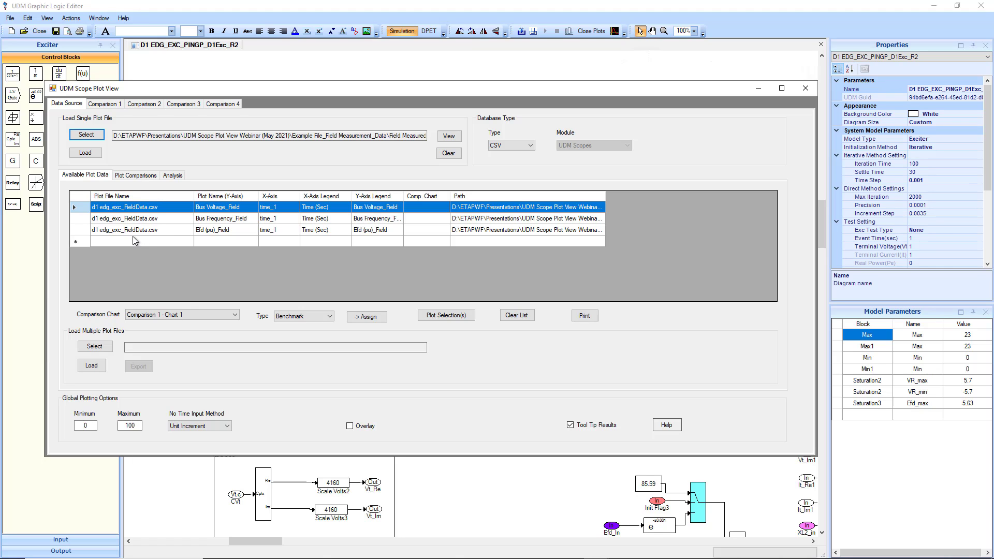
{"action": "left_click", "coordinate": [147, 176]}
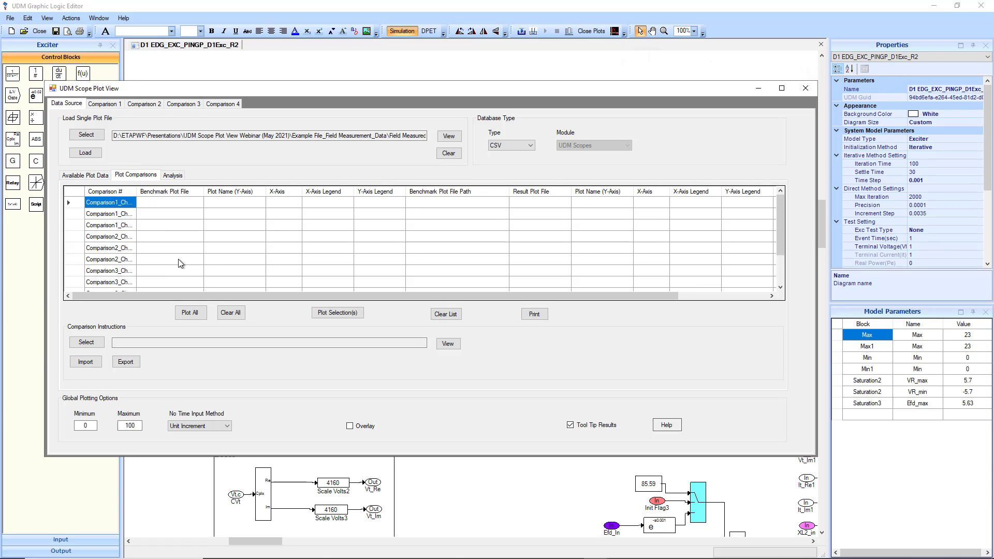
{"action": "scroll", "coordinate": [155, 248], "scroll_direction": "down", "scroll_amount": 1}
{"action": "scroll", "coordinate": [149, 257], "scroll_direction": "up", "scroll_amount": 1}
{"action": "left_click", "coordinate": [86, 175]}
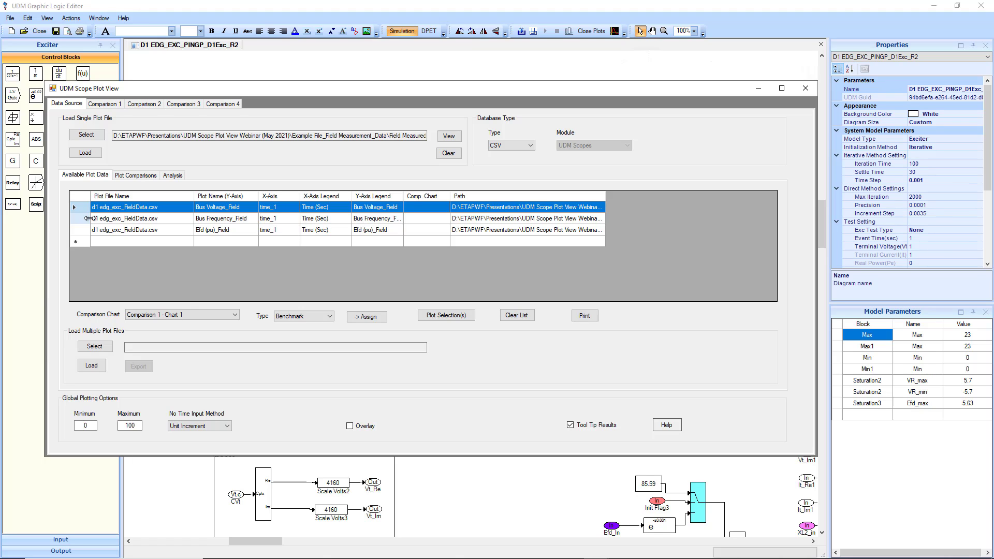
{"action": "left_click", "coordinate": [132, 176]}
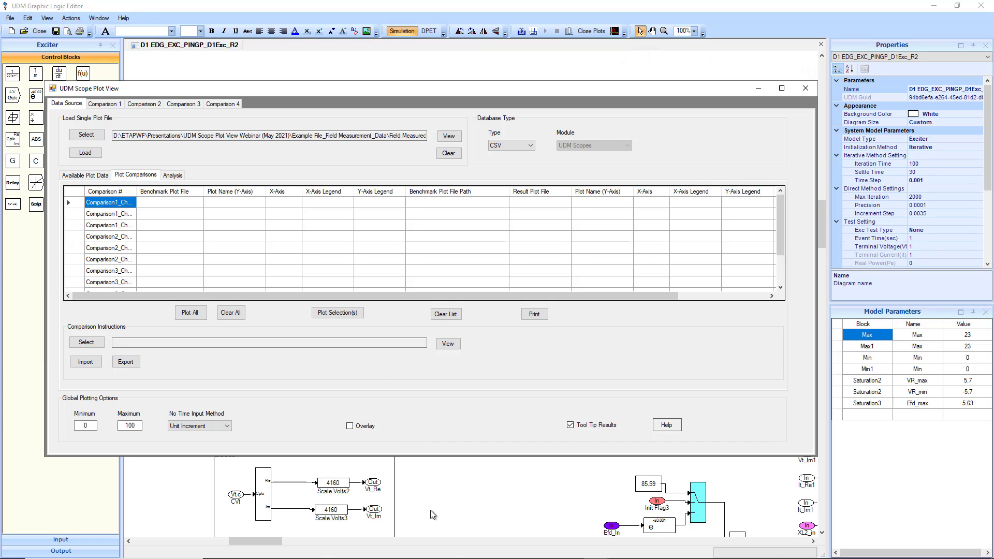
{"action": "left_click", "coordinate": [85, 177]}
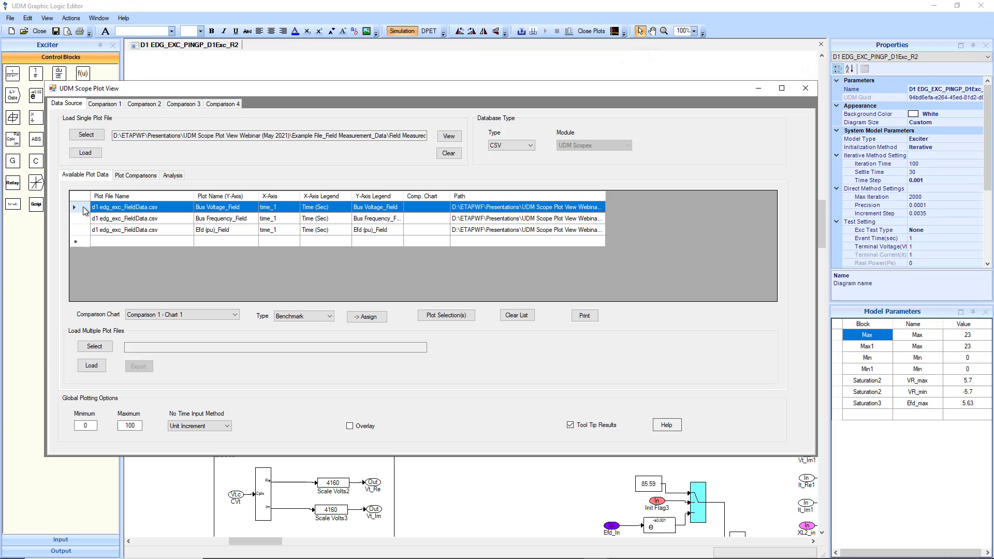
Assign Efd (pu)_Field to Comparison 1 - Chart 1 as Benchmark, and widen the Comp. Chart column to show full chart names
{"action": "left_click", "coordinate": [84, 231]}
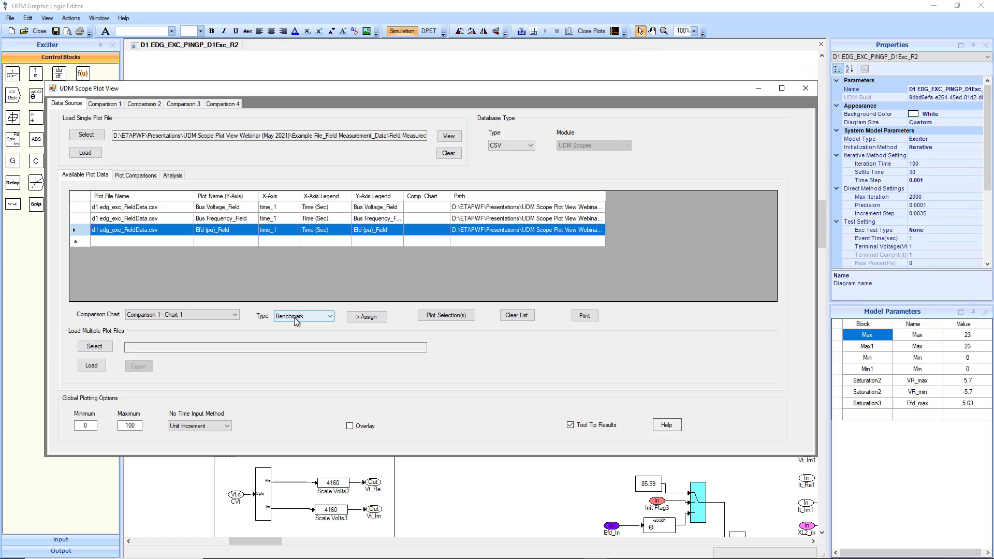
{"action": "left_click", "coordinate": [365, 317]}
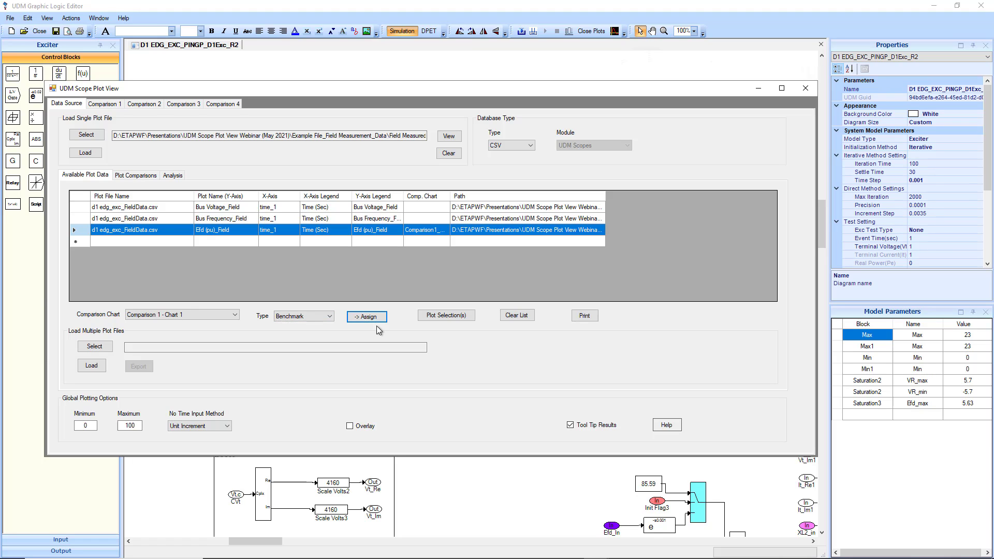
{"action": "left_click_drag", "start_coordinate": [450, 197], "coordinate": [559, 196]}
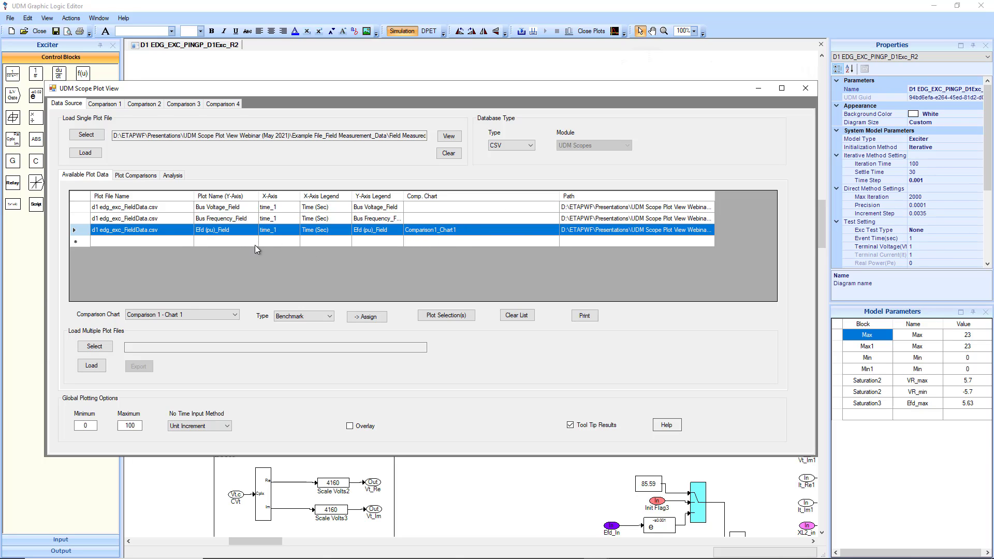
Assign Bus Voltage_Field to Comparison 1 - Chart 2 and Bus Frequency_Field to Comparison 1 - Chart 3, both as Benchmark
{"action": "left_click", "coordinate": [83, 208]}
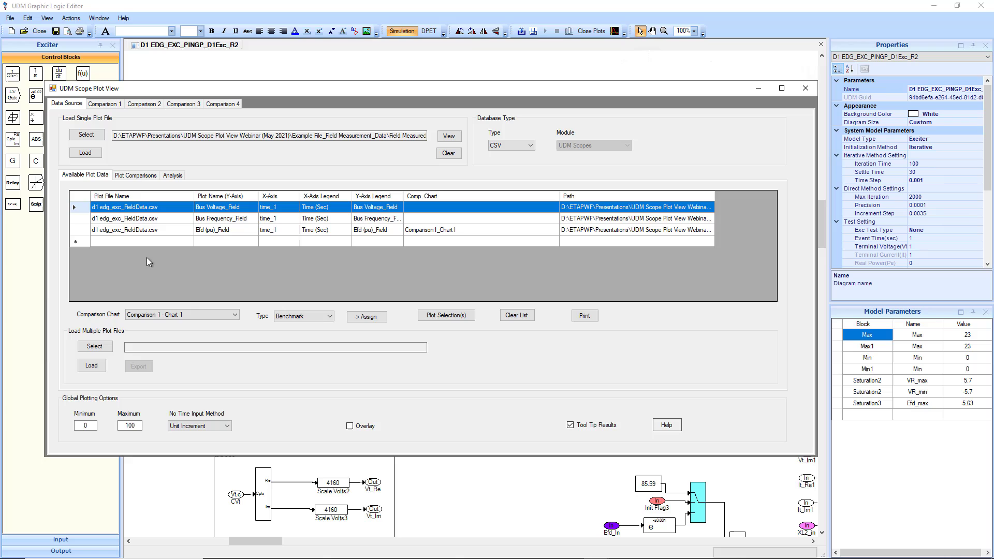
{"action": "left_click", "coordinate": [206, 314]}
{"action": "left_click", "coordinate": [194, 329]}
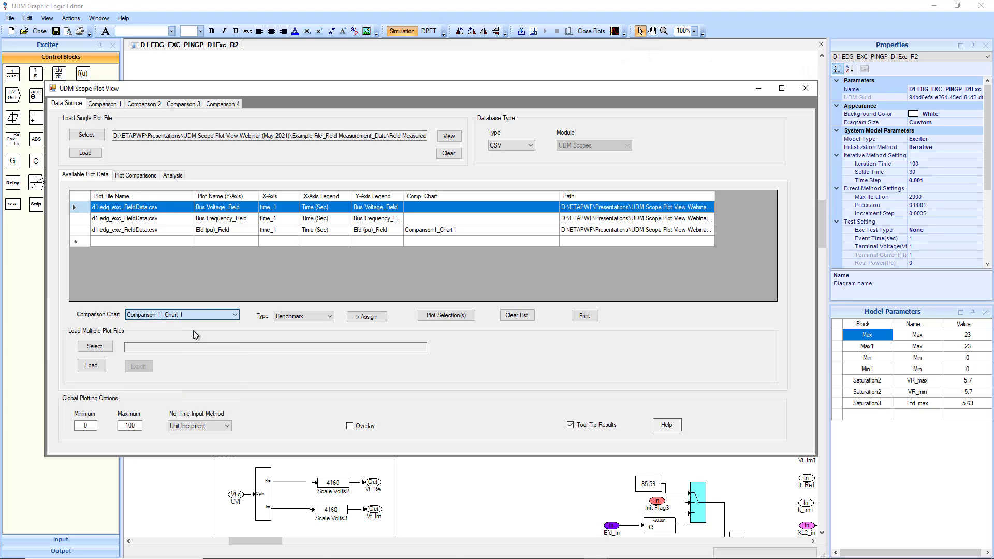
{"action": "left_click", "coordinate": [366, 317]}
{"action": "left_click", "coordinate": [87, 219]}
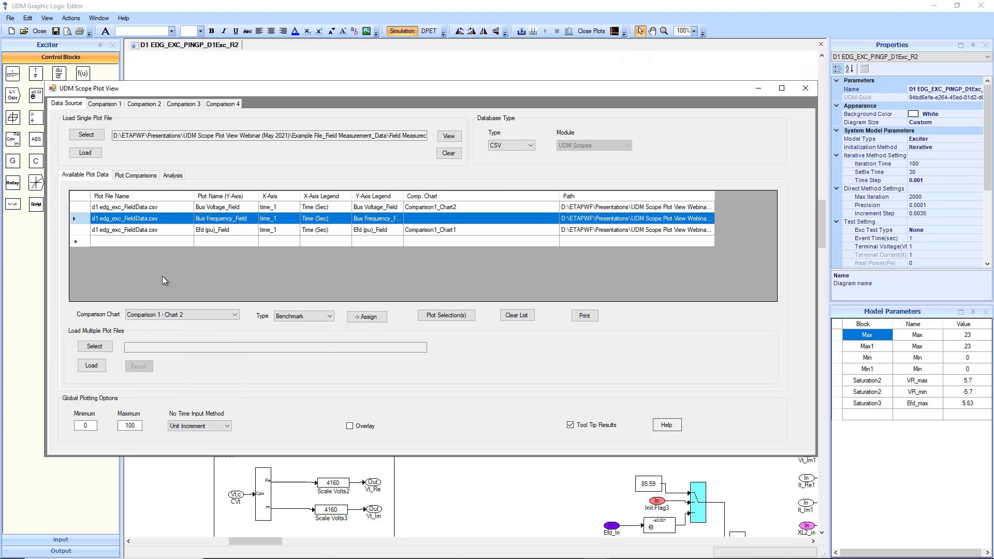
{"action": "left_click", "coordinate": [186, 315]}
{"action": "left_click", "coordinate": [176, 337]}
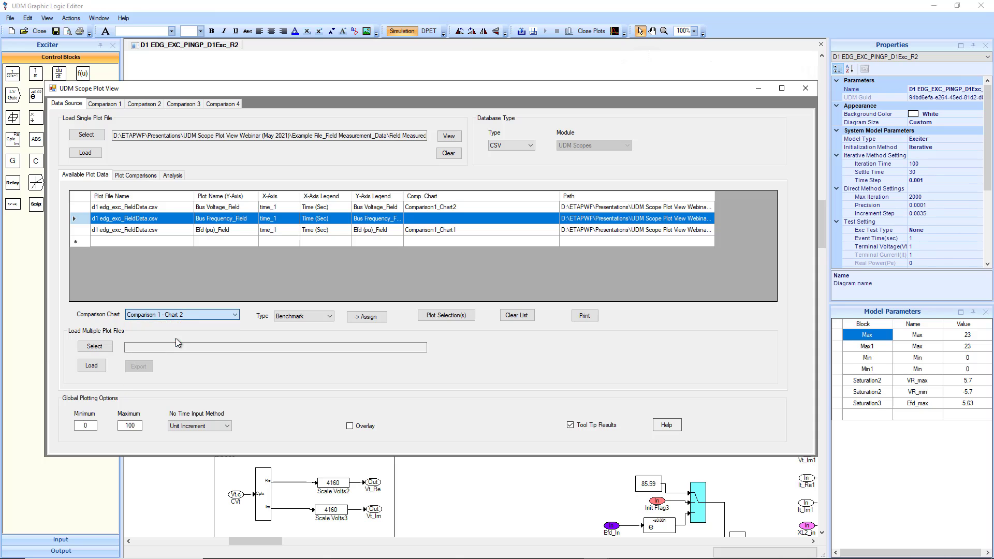
{"action": "left_click", "coordinate": [357, 318]}
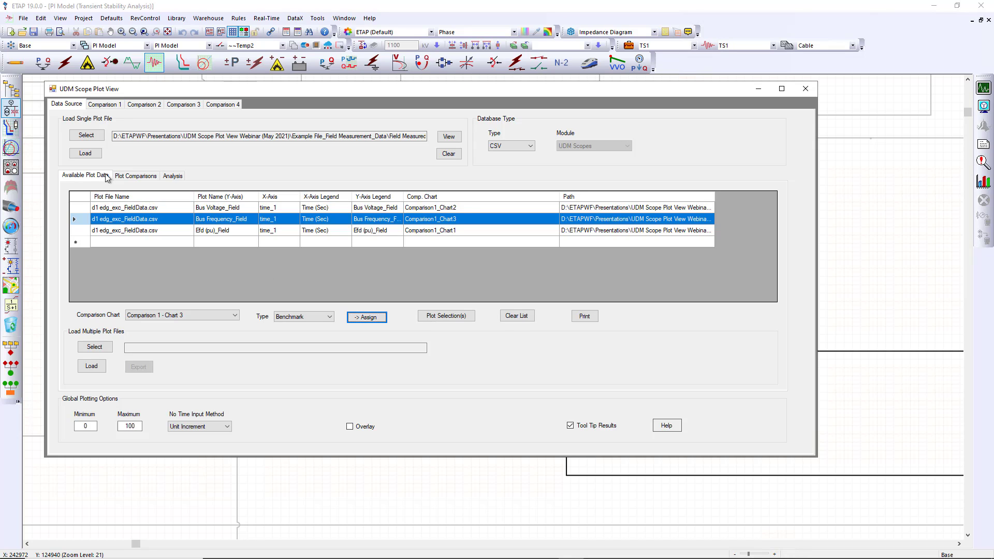
Load the simulation result file d1 edg_exc_pingp_d1exc_r2_TS1 from the Example File_Field Measurement_Data folder as a single plot file
{"action": "left_click", "coordinate": [99, 136]}
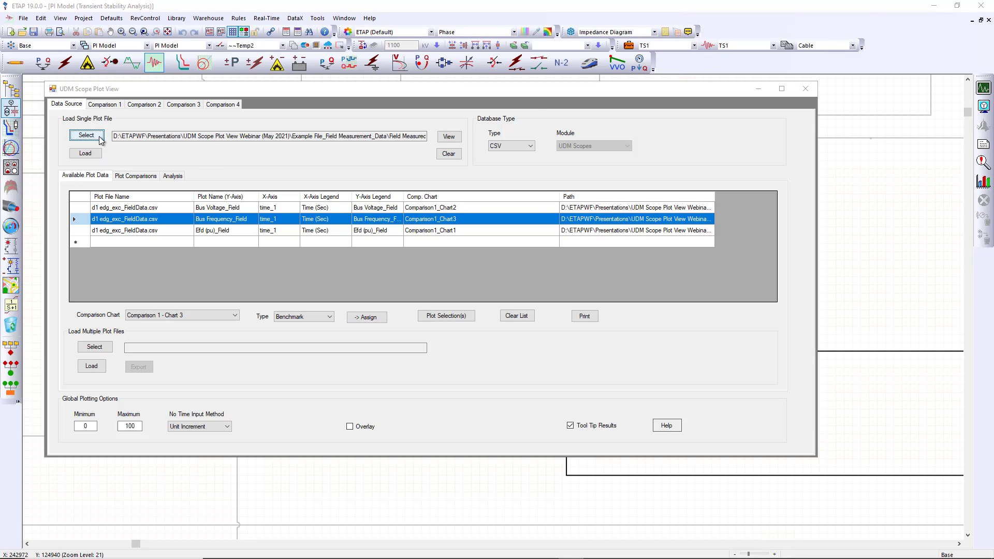
{"action": "left_click", "coordinate": [164, 124]}
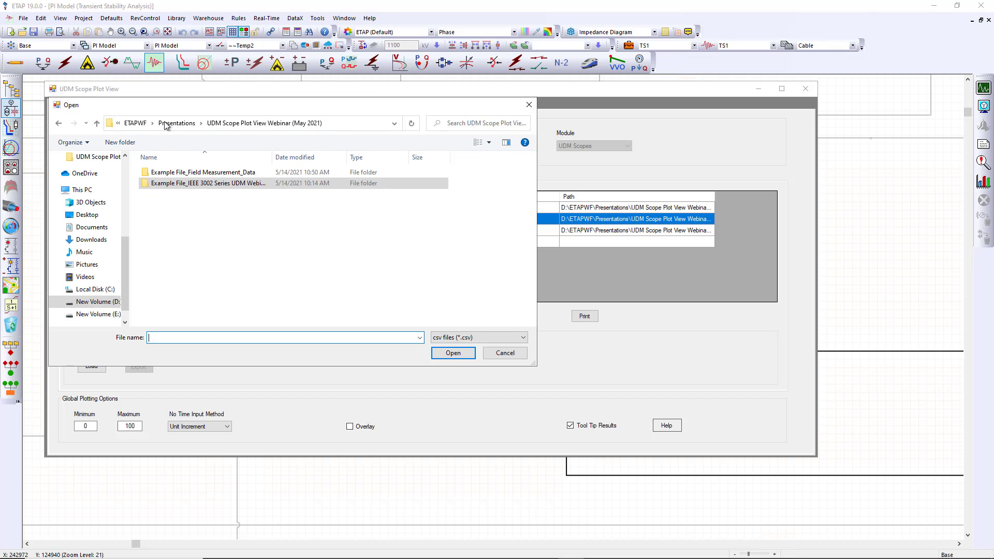
{"action": "double_click", "coordinate": [178, 172]}
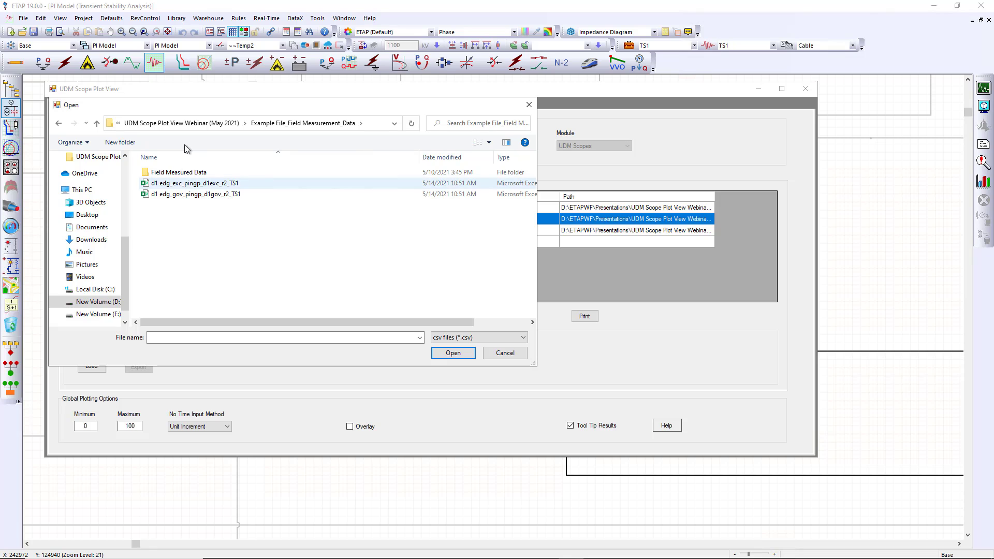
{"action": "left_click_drag", "start_coordinate": [211, 112], "coordinate": [277, 142]}
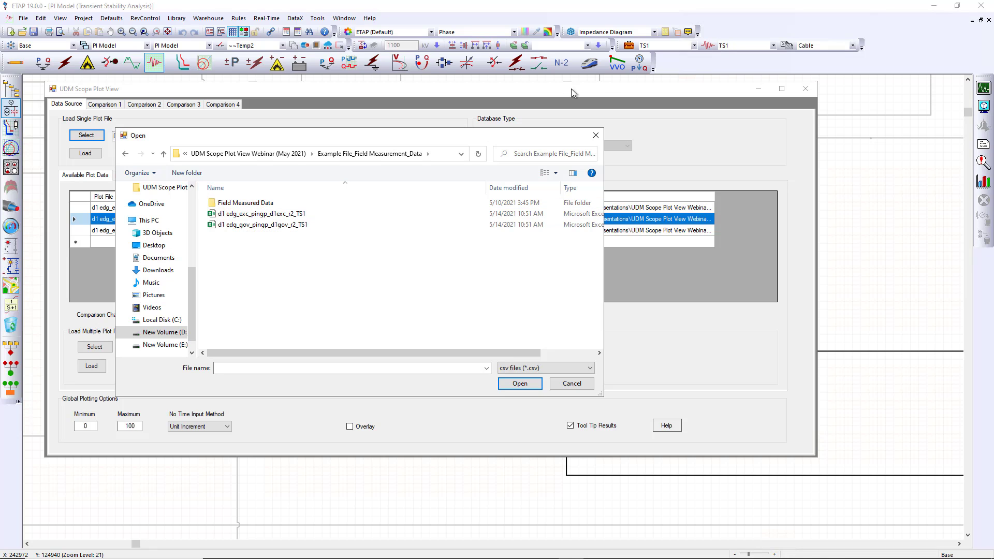
{"action": "double_click", "coordinate": [278, 215]}
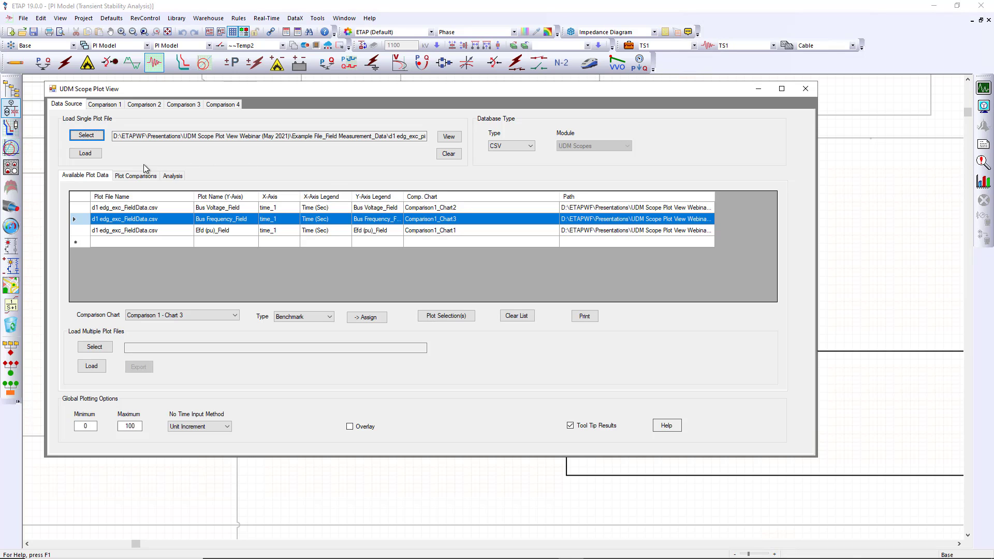
{"action": "left_click", "coordinate": [96, 154]}
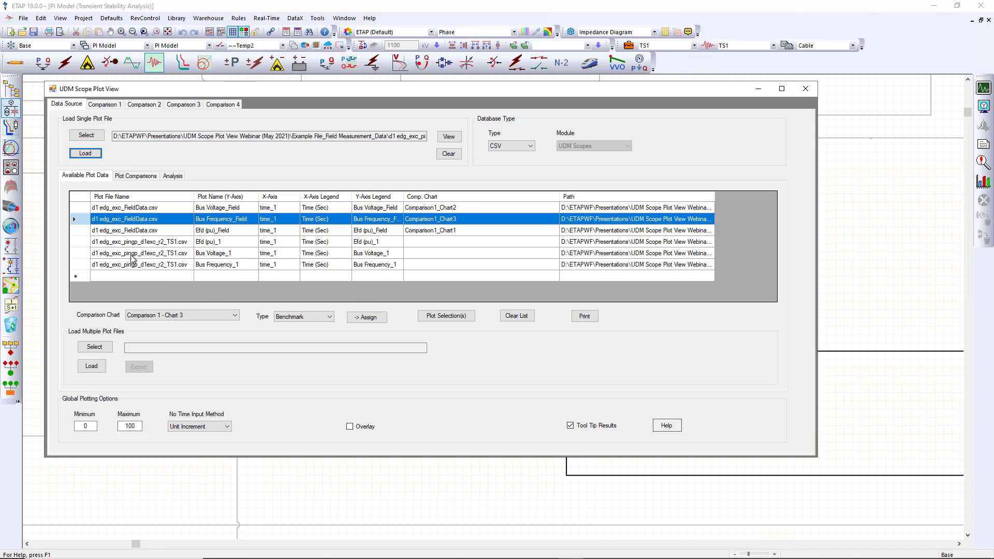
Assign the simulated Efd (pu)_1 plot to Comparison 1 - Chart 1 with the type set to Results
{"action": "left_click", "coordinate": [87, 244]}
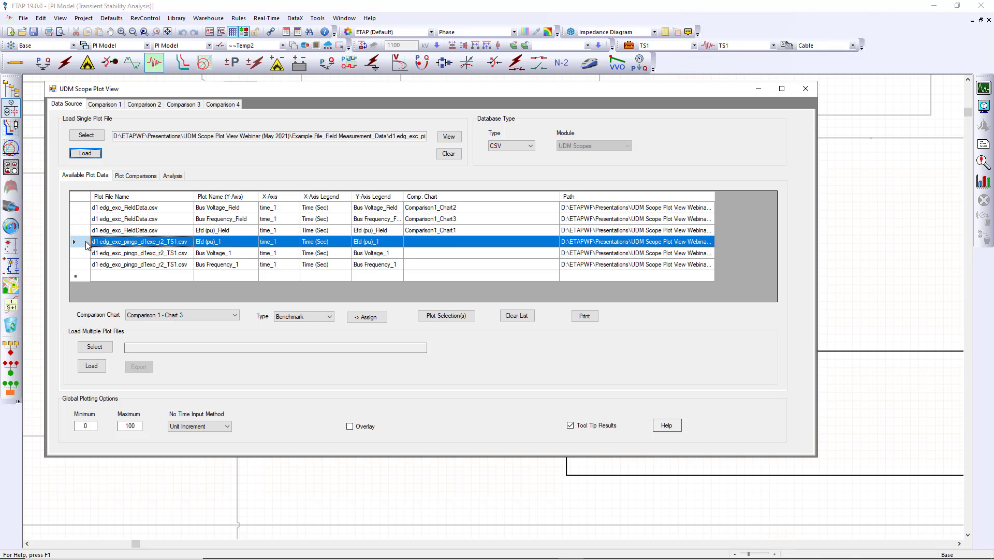
{"action": "left_click", "coordinate": [210, 317]}
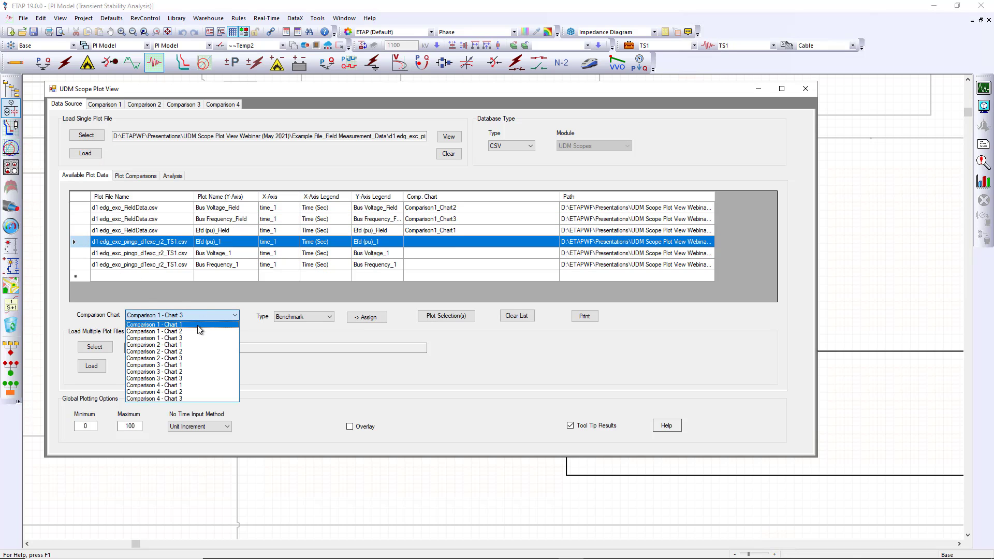
{"action": "left_click", "coordinate": [198, 325]}
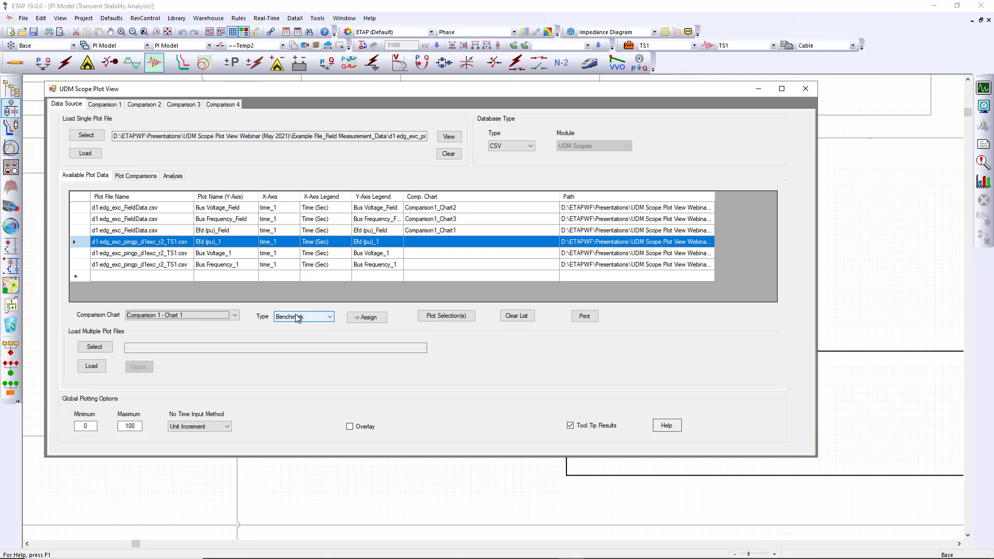
{"action": "left_click", "coordinate": [317, 318]}
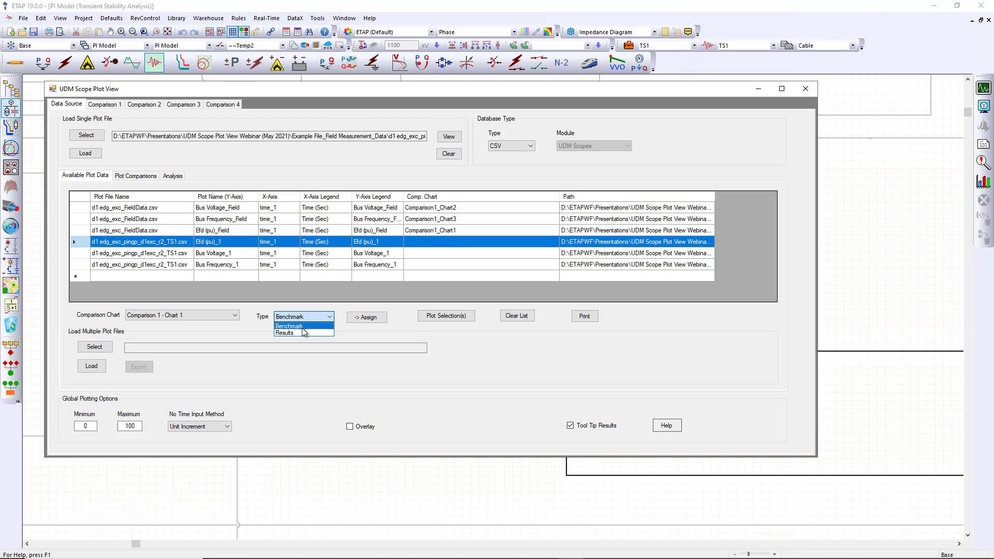
{"action": "left_click", "coordinate": [303, 333]}
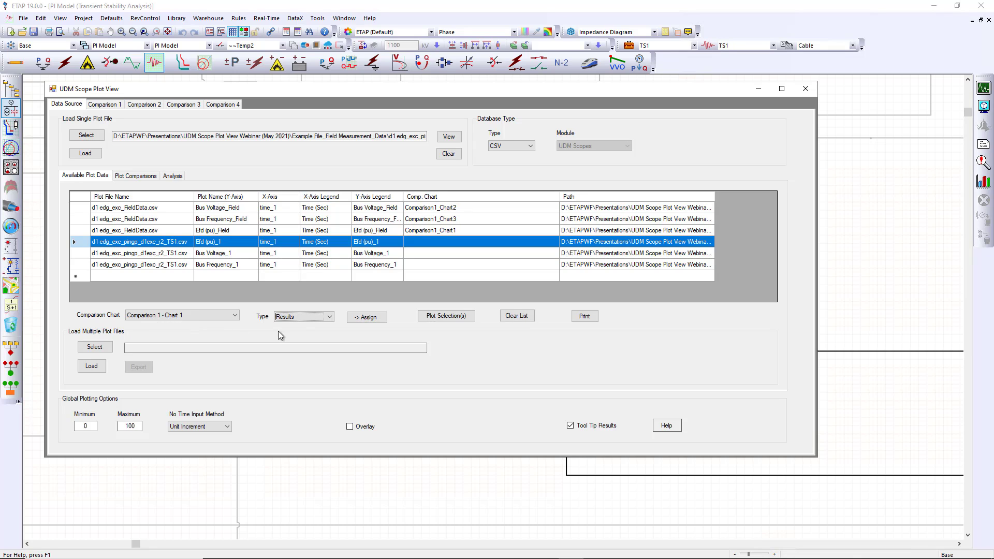
{"action": "left_click", "coordinate": [359, 318]}
Assign the simulated Bus Voltage_1 plot to Comparison 1 - Chart 2 as Results
{"action": "left_click", "coordinate": [85, 253]}
{"action": "left_click", "coordinate": [206, 317]}
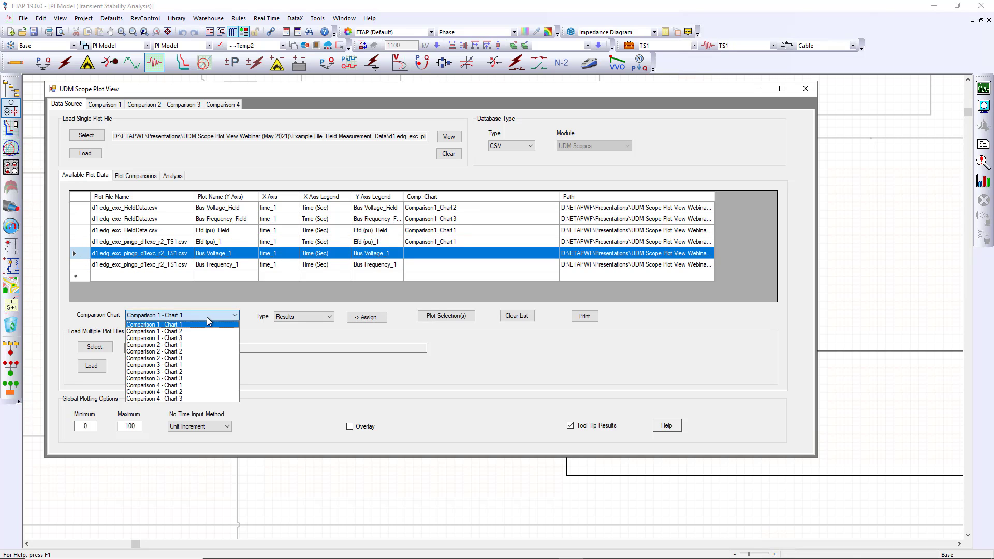
{"action": "left_click", "coordinate": [197, 334]}
{"action": "left_click", "coordinate": [363, 317]}
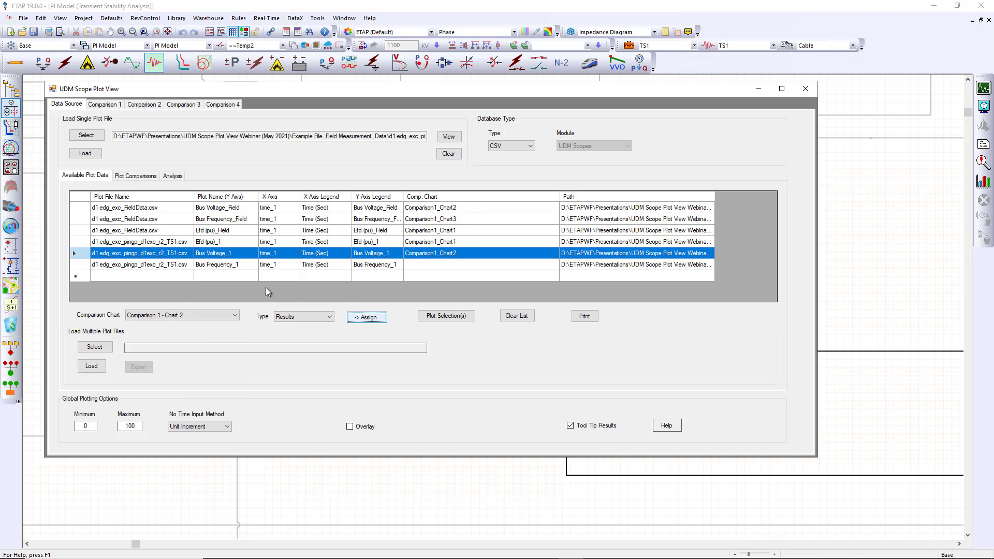
Assign the simulated Bus Frequency_1 plot to Comparison 1 - Chart 3 as Results
{"action": "left_click", "coordinate": [86, 264]}
{"action": "left_click", "coordinate": [216, 314]}
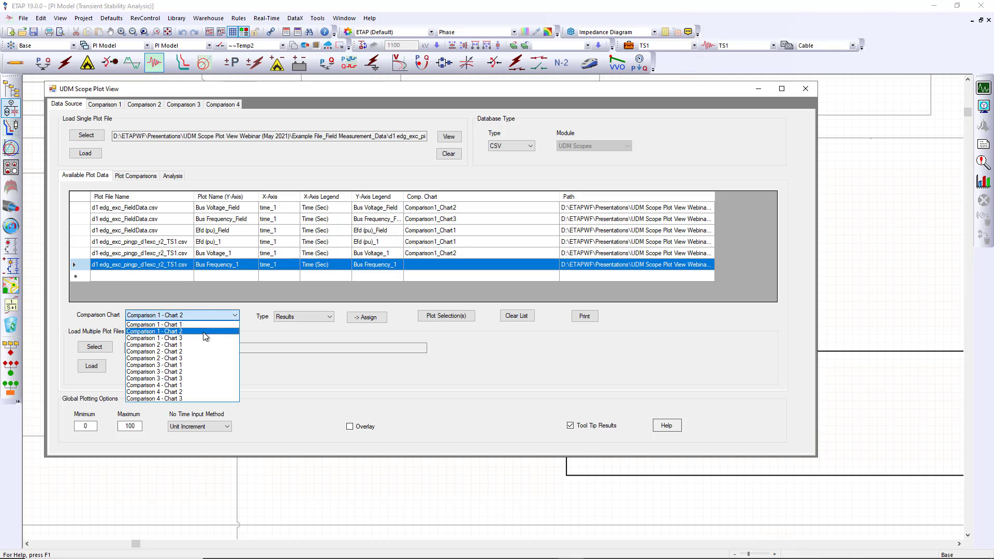
{"action": "left_click", "coordinate": [200, 339]}
{"action": "left_click", "coordinate": [369, 321]}
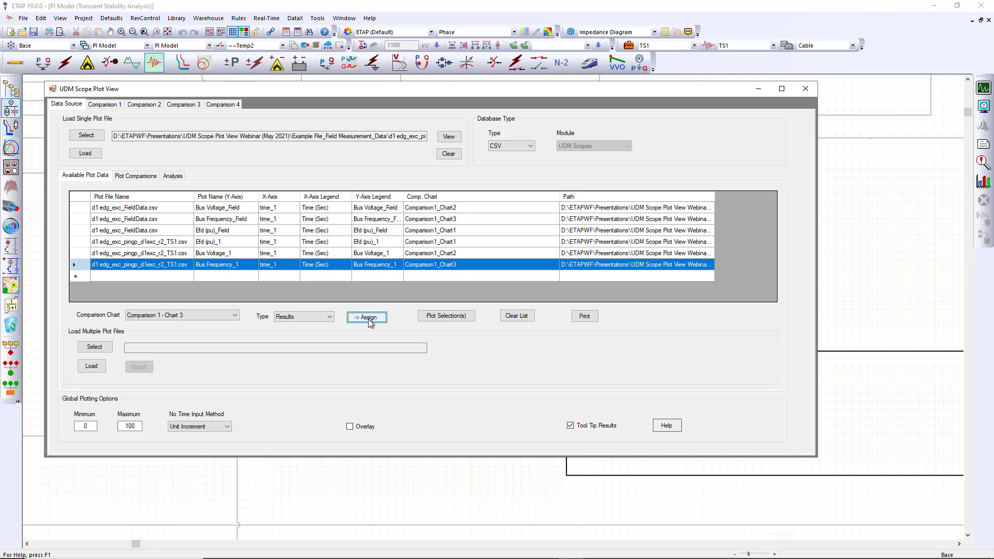
Plot all the assigned benchmark and result comparisons and display the Comparison 1 charts
{"action": "left_click", "coordinate": [139, 176]}
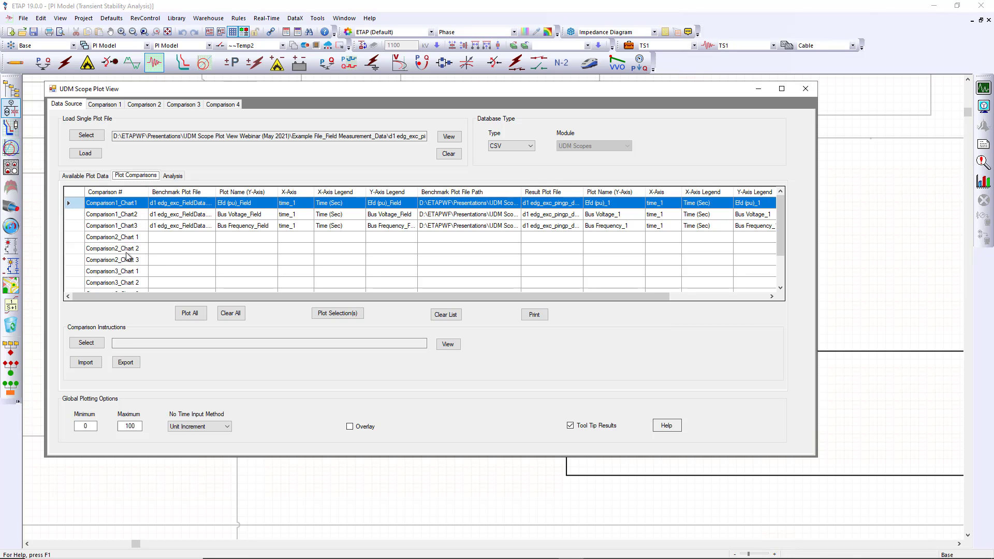
{"action": "mouse_move", "coordinate": [135, 296]}
{"action": "left_mouse_down"}
{"action": "mouse_move", "coordinate": [217, 297]}
{"action": "mouse_move", "coordinate": [116, 295]}
{"action": "left_mouse_up"}
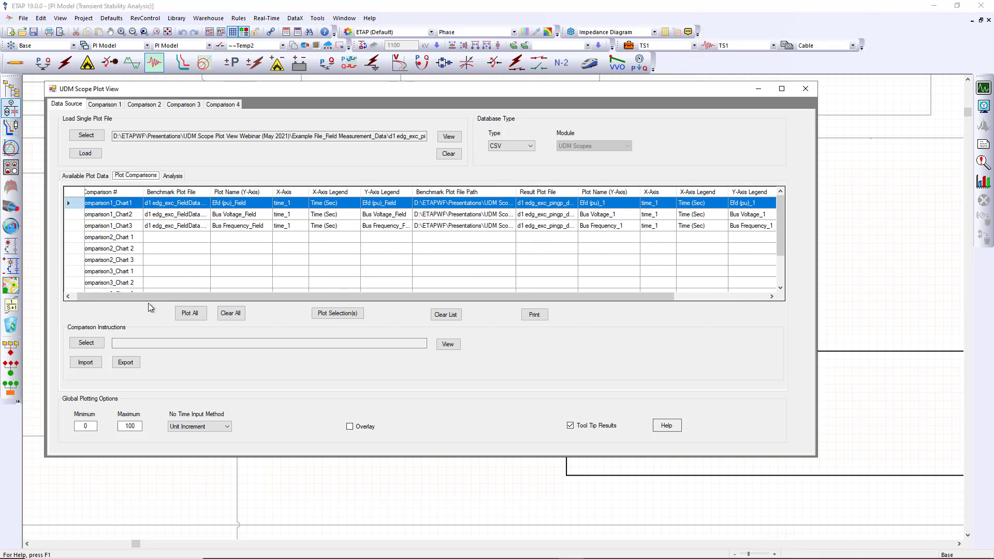
{"action": "left_click", "coordinate": [189, 313]}
{"action": "left_click_drag", "start_coordinate": [175, 299], "coordinate": [136, 299]}
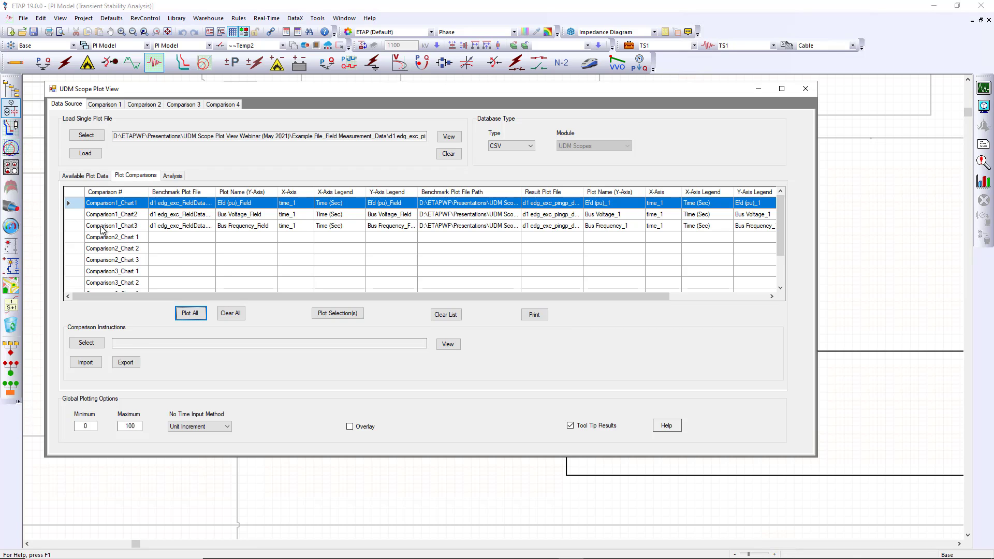
{"action": "left_click_drag", "start_coordinate": [68, 202], "coordinate": [73, 229]}
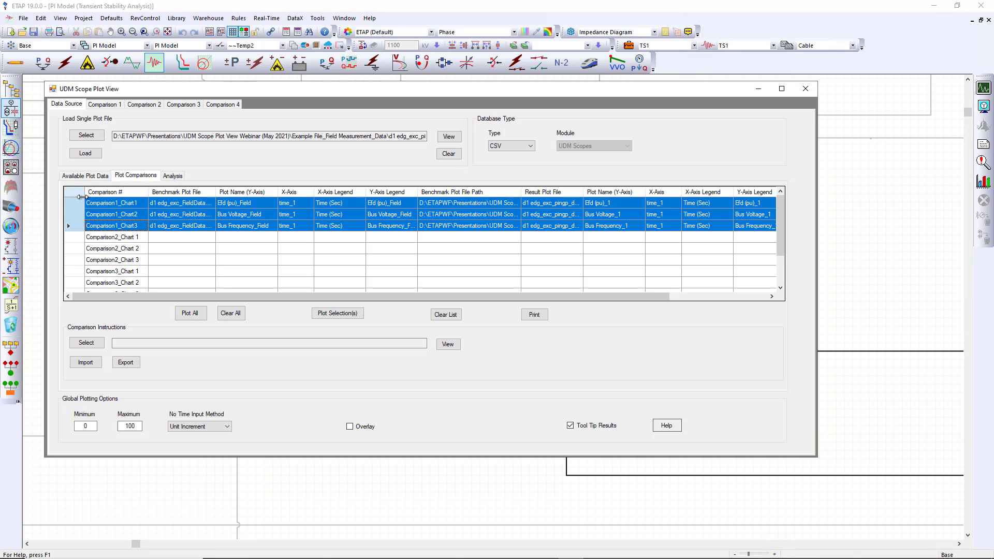
{"action": "left_click", "coordinate": [185, 313]}
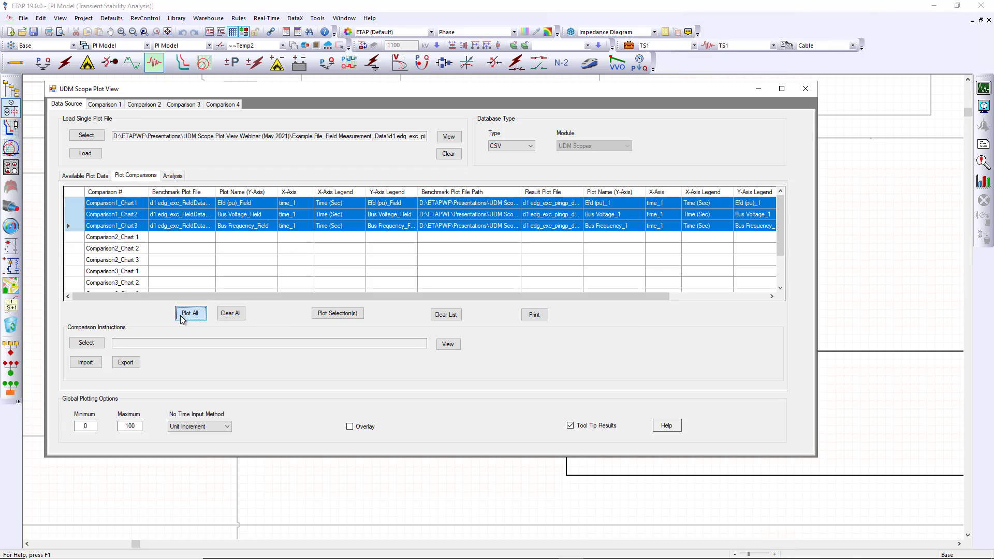
{"action": "left_click", "coordinate": [102, 105]}
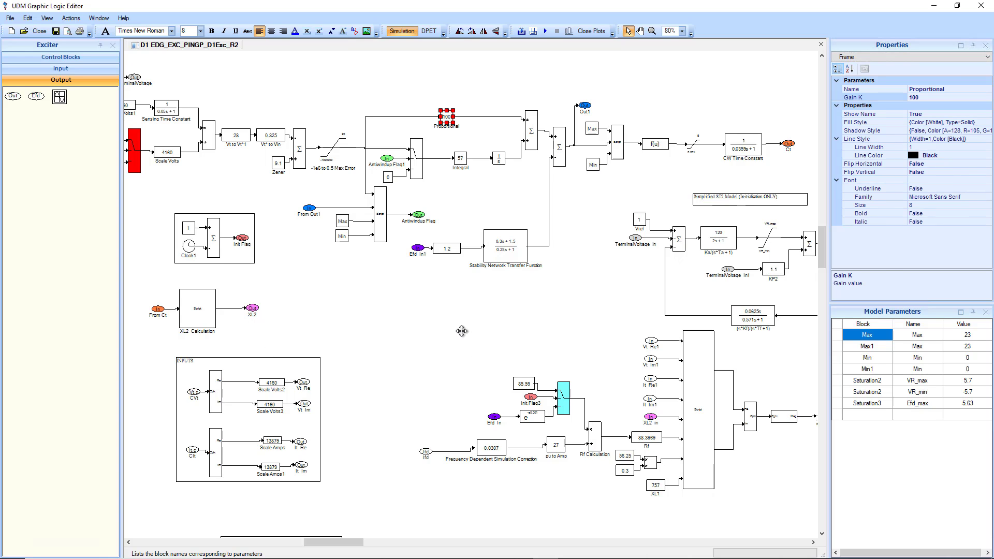
In the UDM Graphic Logic Editor, set Gain K of the exciter's Proportional block to 50
{"action": "left_click", "coordinate": [439, 302]}
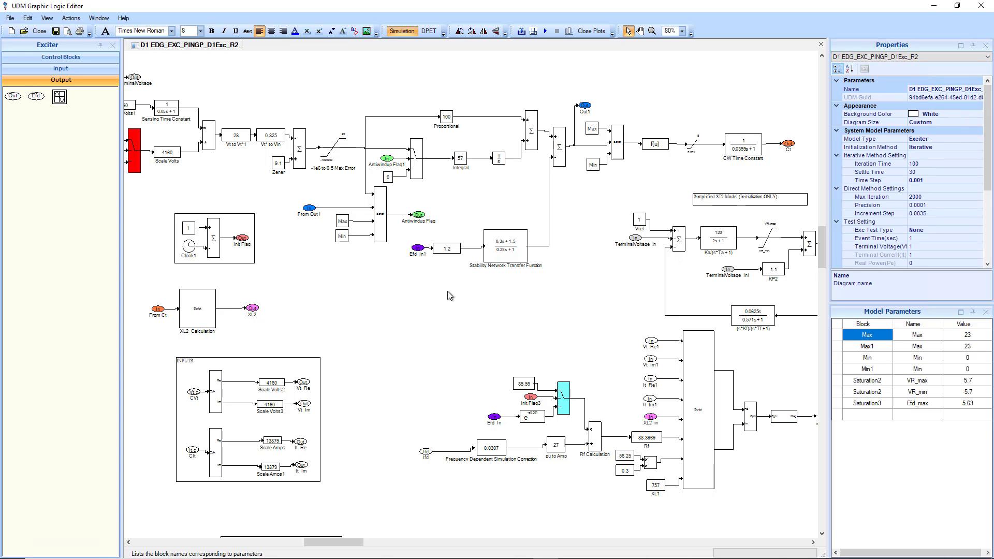
{"action": "scroll", "coordinate": [466, 233], "scroll_direction": "up", "scroll_amount": 1}
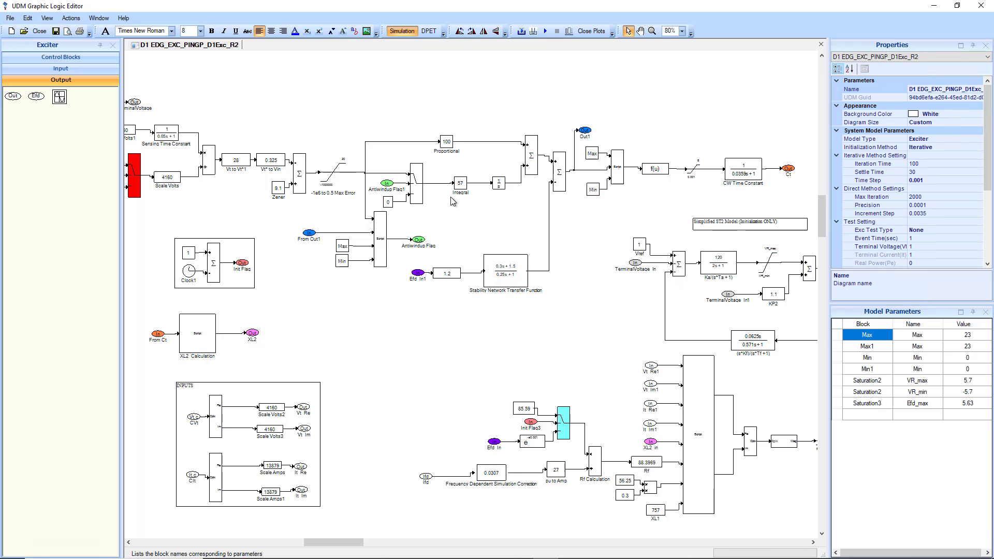
{"action": "scroll", "coordinate": [453, 201], "scroll_direction": "up", "scroll_amount": 2}
{"action": "scroll", "coordinate": [523, 201], "scroll_direction": "up", "scroll_amount": 1}
{"action": "middle_click", "coordinate": [478, 129]}
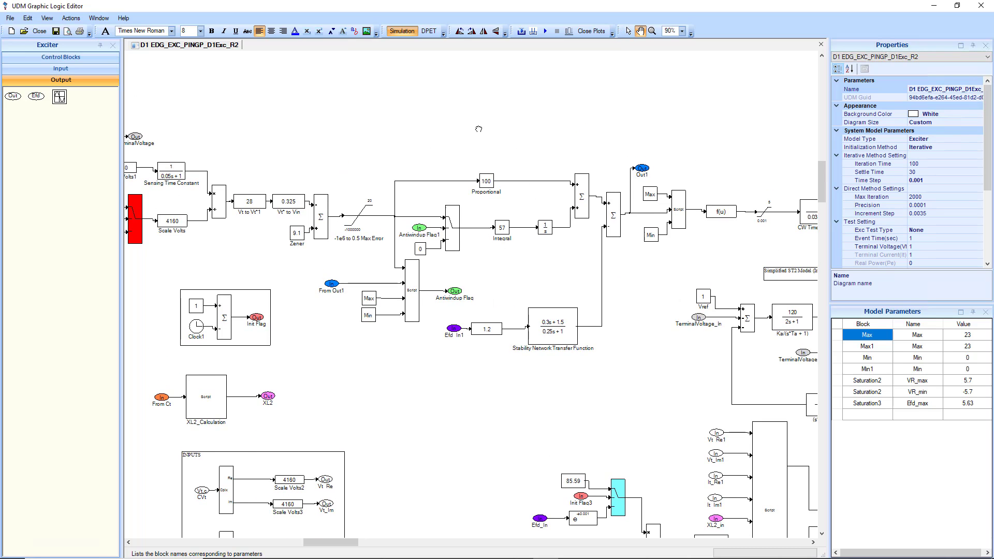
{"action": "left_click_drag", "start_coordinate": [557, 153], "coordinate": [478, 129]}
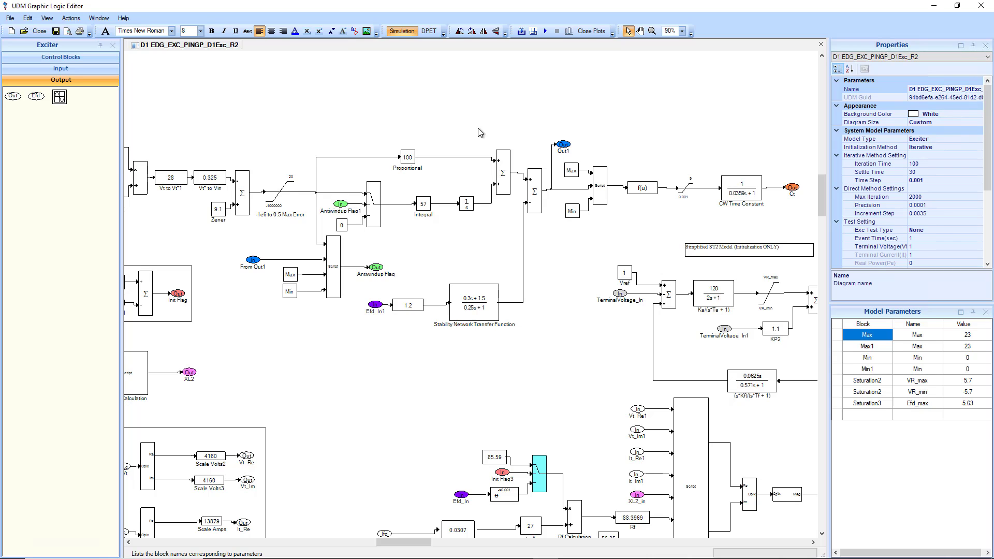
{"action": "left_click", "coordinate": [404, 157]}
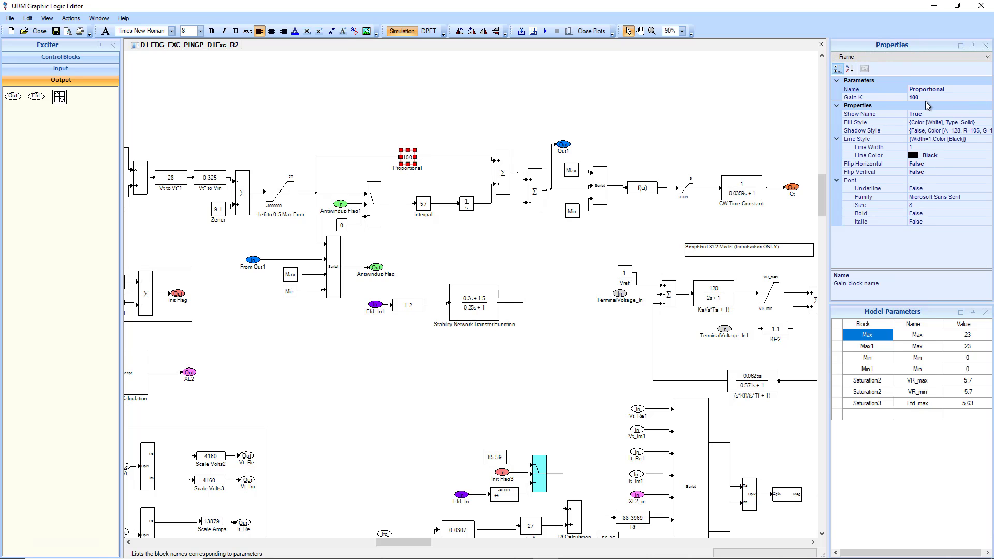
{"action": "left_click", "coordinate": [863, 99]}
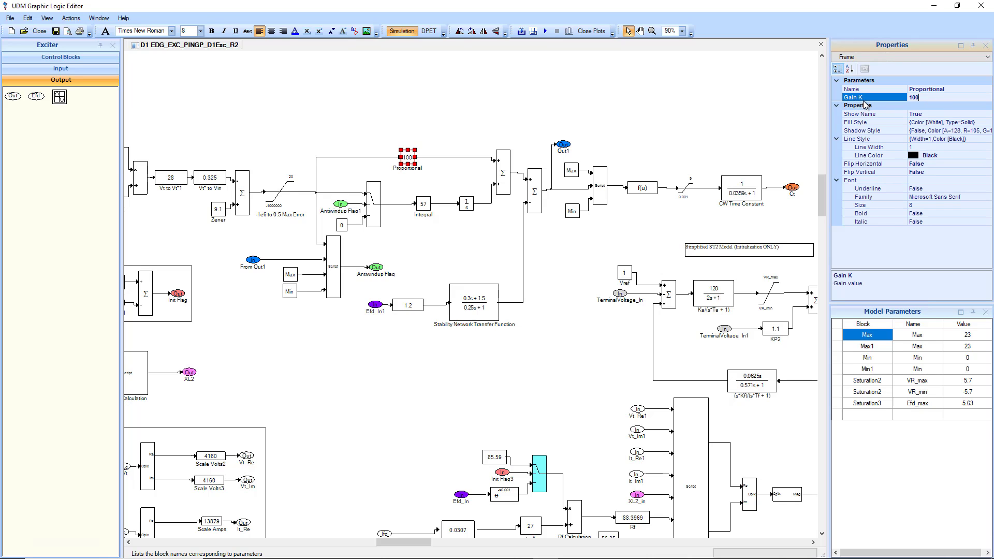
{"action": "key", "text": "BackSpace"}
{"action": "key", "text": "BackSpace"}
{"action": "key", "text": "BackSpace"}
{"action": "type", "text": "50"}
{"action": "left_click", "coordinate": [457, 104]}
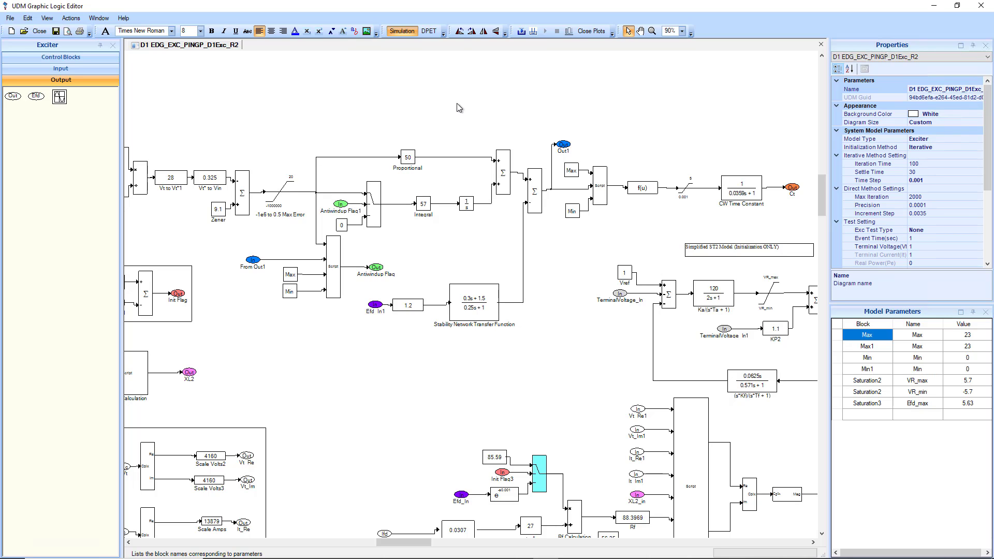
Compile the exciter model with the new proportional gain and run the Scenario UDM SPV Tunning transient stability study in ETAP
{"action": "key", "text": "F5"}
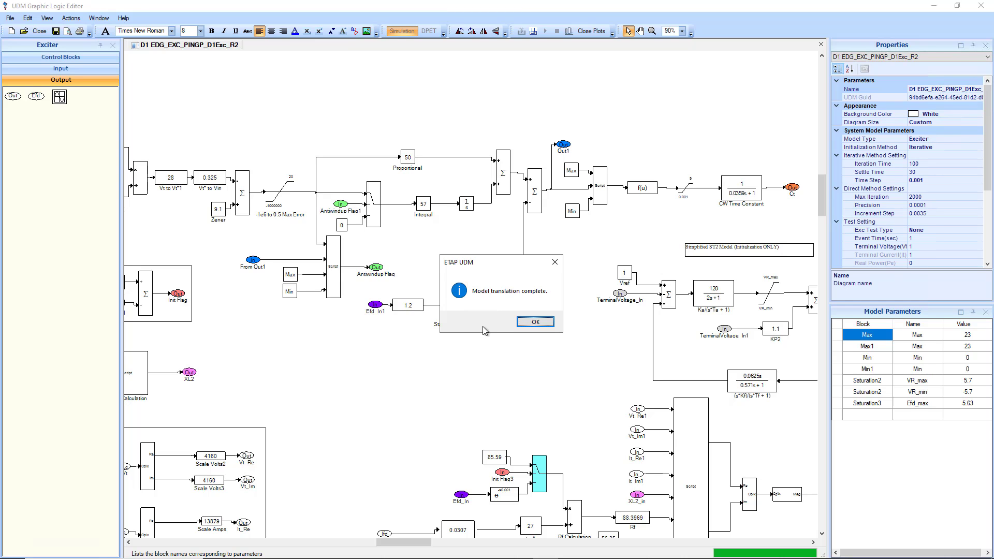
{"action": "left_click", "coordinate": [535, 322]}
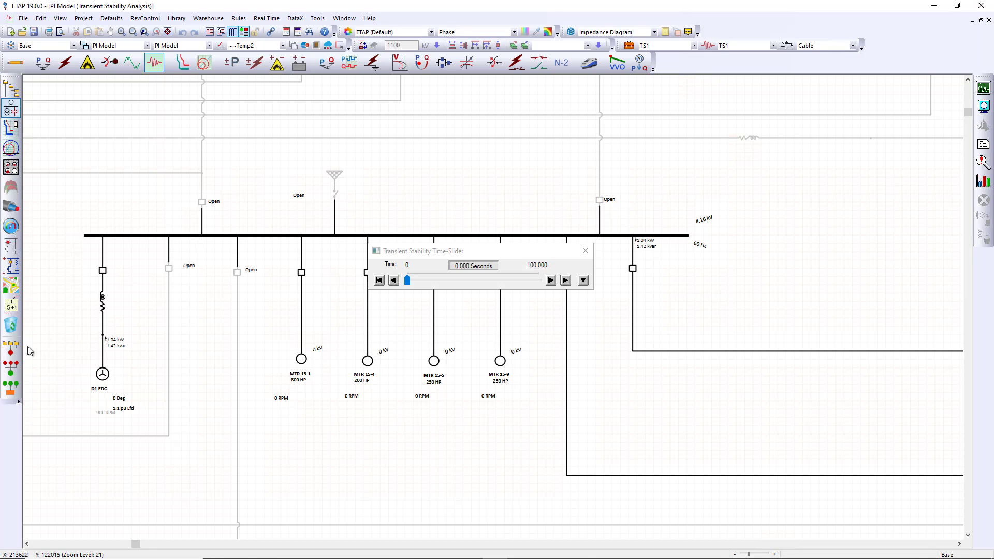
{"action": "left_click", "coordinate": [10, 349]}
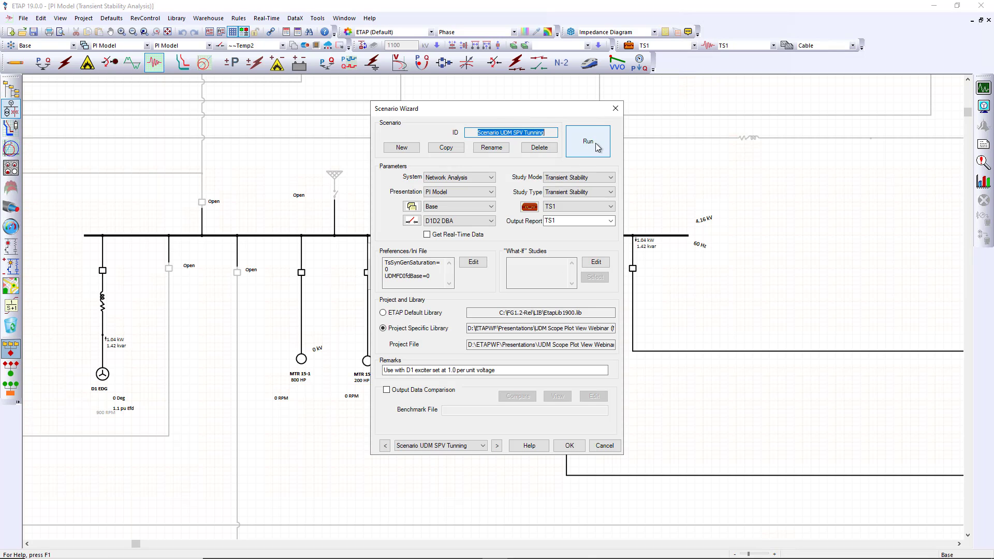
{"action": "left_click", "coordinate": [588, 141]}
{"action": "left_click", "coordinate": [568, 446]}
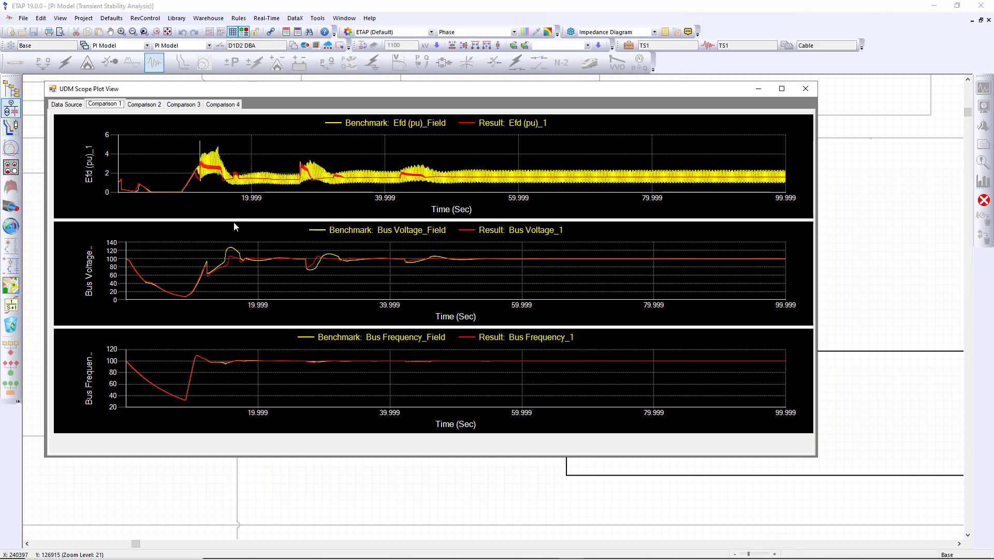
Enable plot overlay in the UDM Scope Plot View with the "Custom" + Count naming method and the plot name Kp 50
{"action": "left_click", "coordinate": [74, 105]}
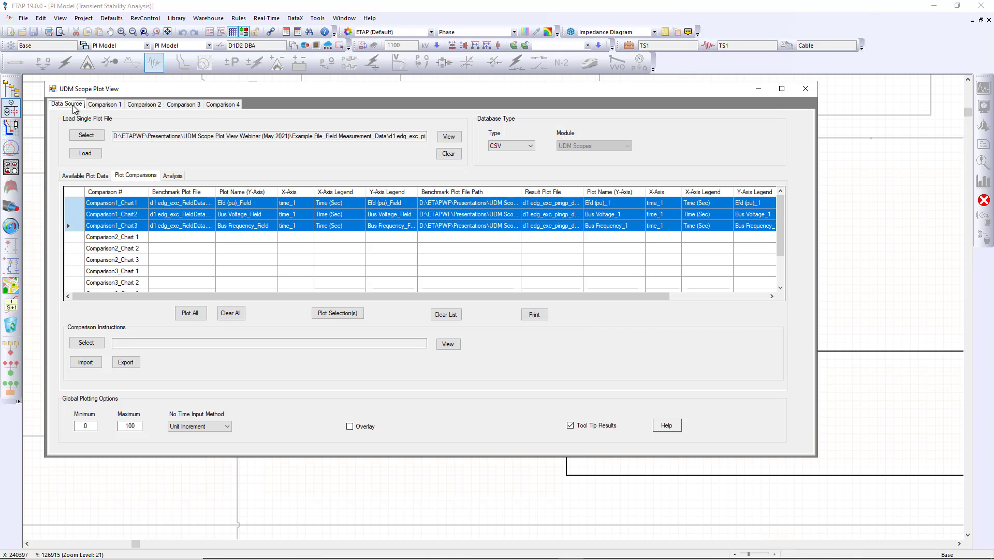
{"action": "left_click", "coordinate": [352, 427]}
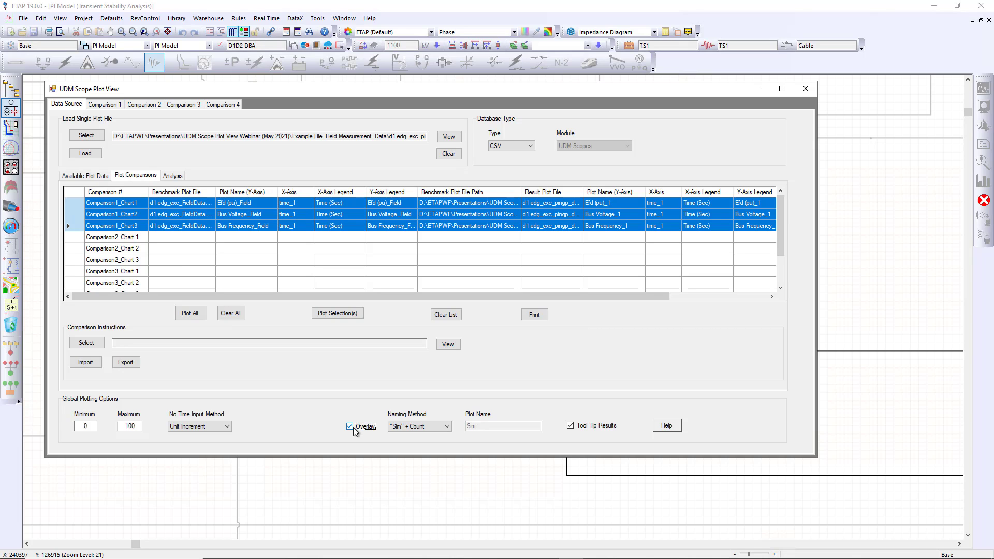
{"action": "left_click", "coordinate": [439, 426]}
{"action": "left_click", "coordinate": [423, 441]}
{"action": "key", "text": "Down"}
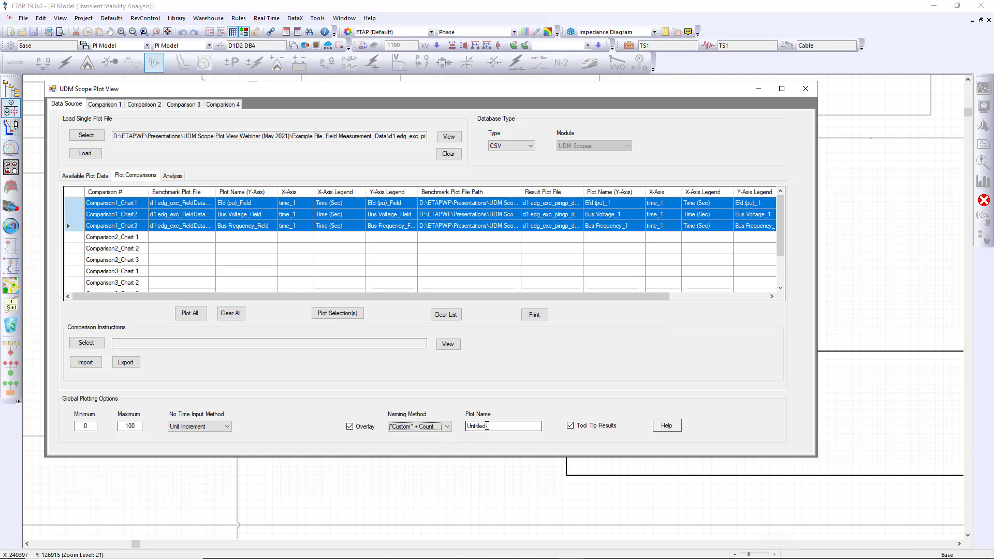
{"action": "key", "text": "Tab"}
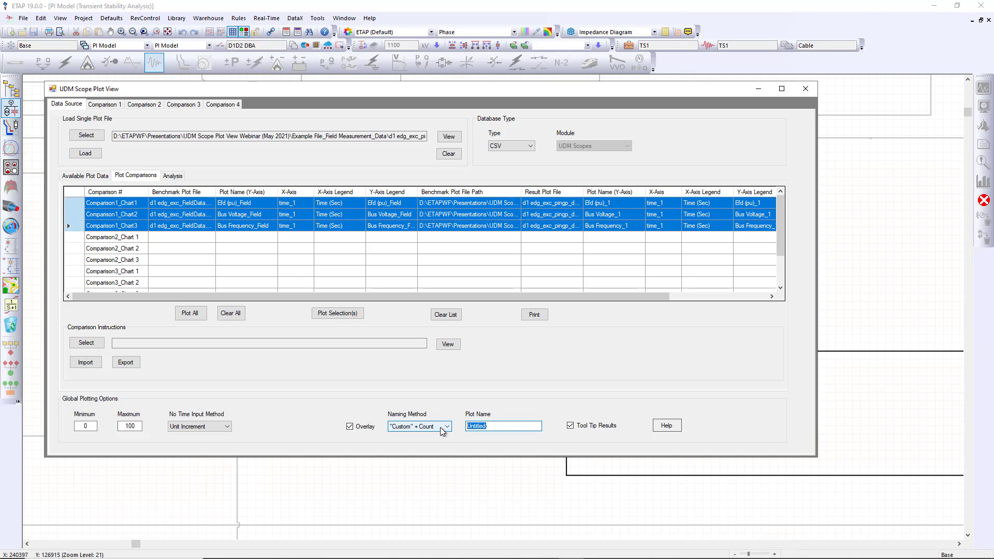
{"action": "type", "text": "Kp 50"}
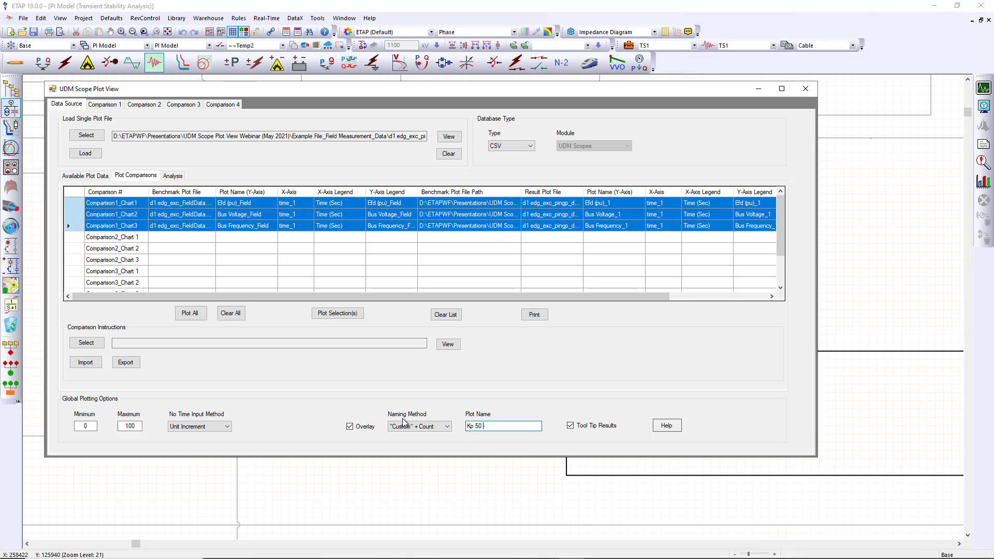
Plot all comparisons with the overlay and examine the bus voltage curves from about 10 to 34 seconds in Comparison 1
{"action": "left_click", "coordinate": [188, 314]}
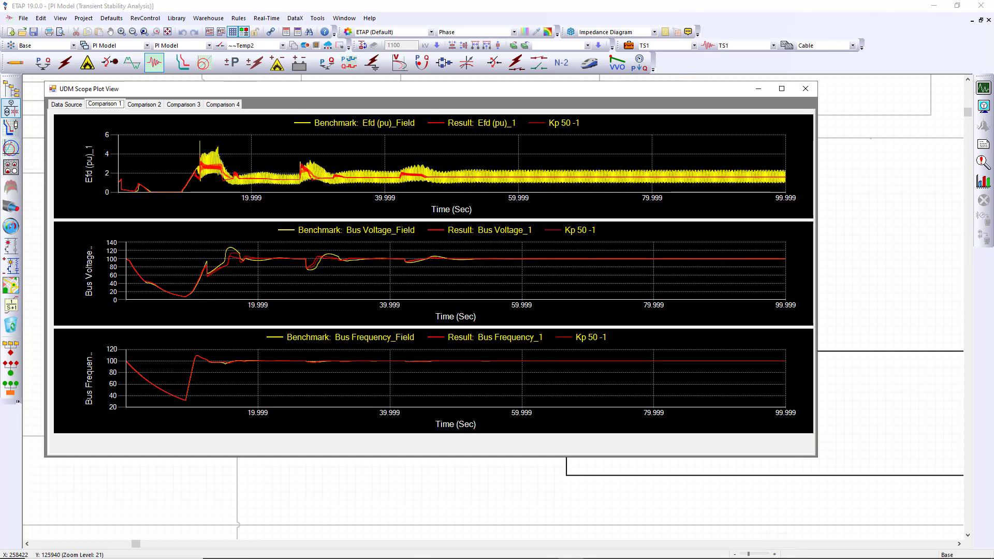
{"action": "left_click_drag", "start_coordinate": [193, 245], "coordinate": [344, 291]}
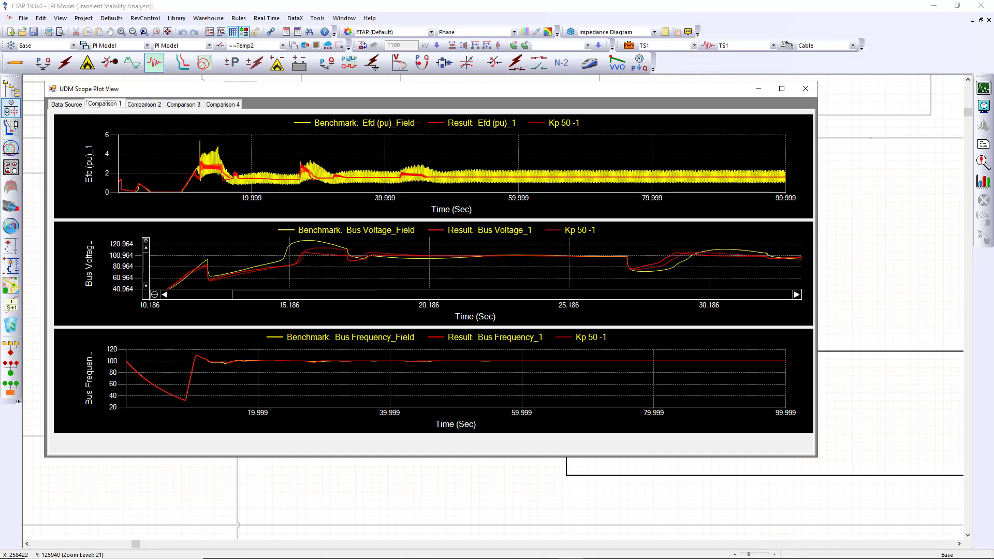
{"action": "mouse_move", "coordinate": [328, 248]}
{"action": "left_click", "coordinate": [154, 294]}
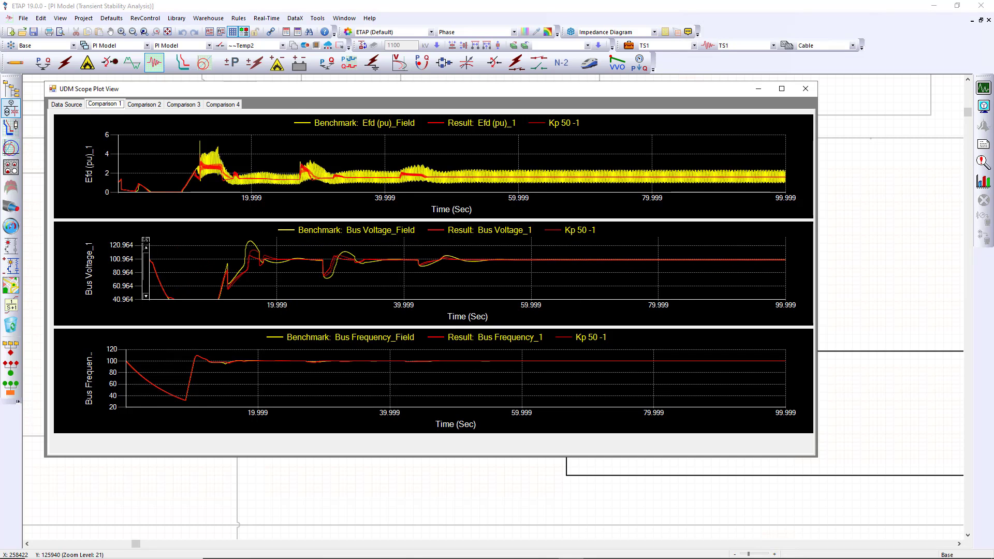
{"action": "left_click", "coordinate": [145, 240]}
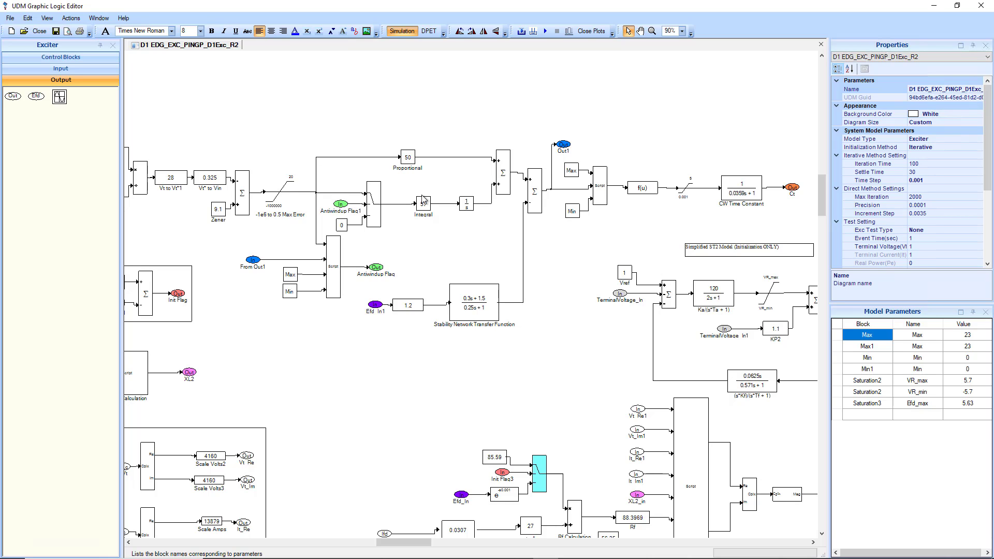
In the UDM Graphic Logic Editor, set Gain K of the exciter's Proportional block to 10
{"action": "left_click", "coordinate": [410, 160]}
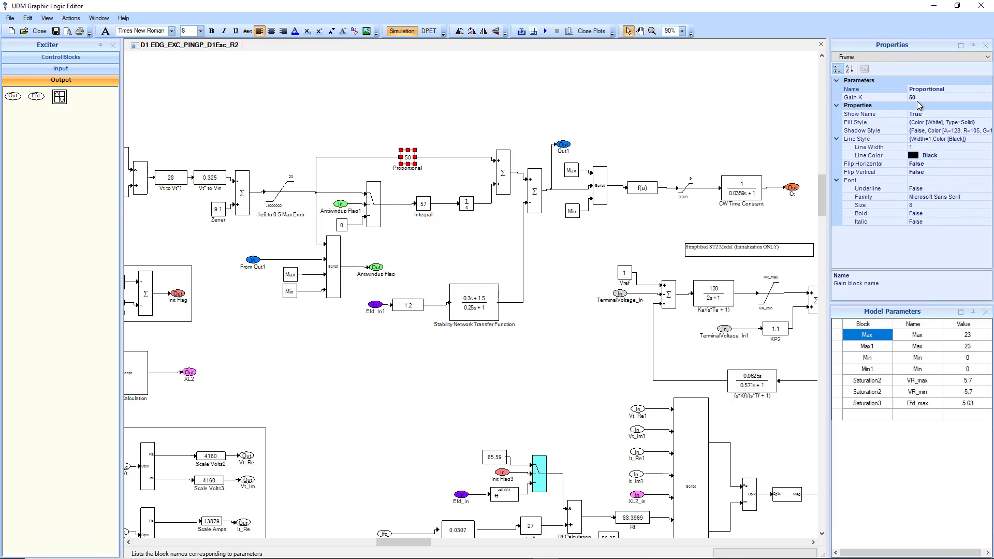
{"action": "left_click", "coordinate": [883, 98]}
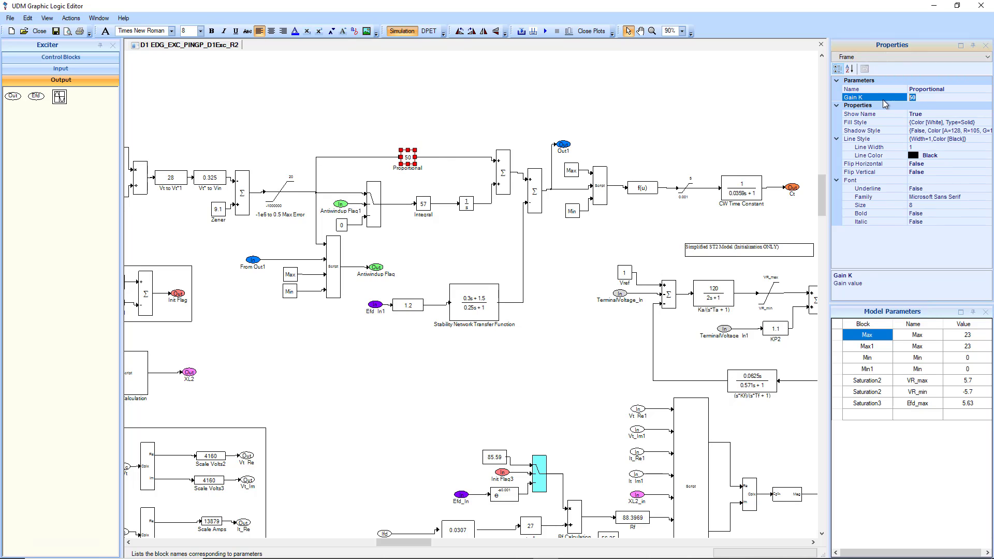
{"action": "type", "text": "10"}
{"action": "left_click", "coordinate": [492, 120]}
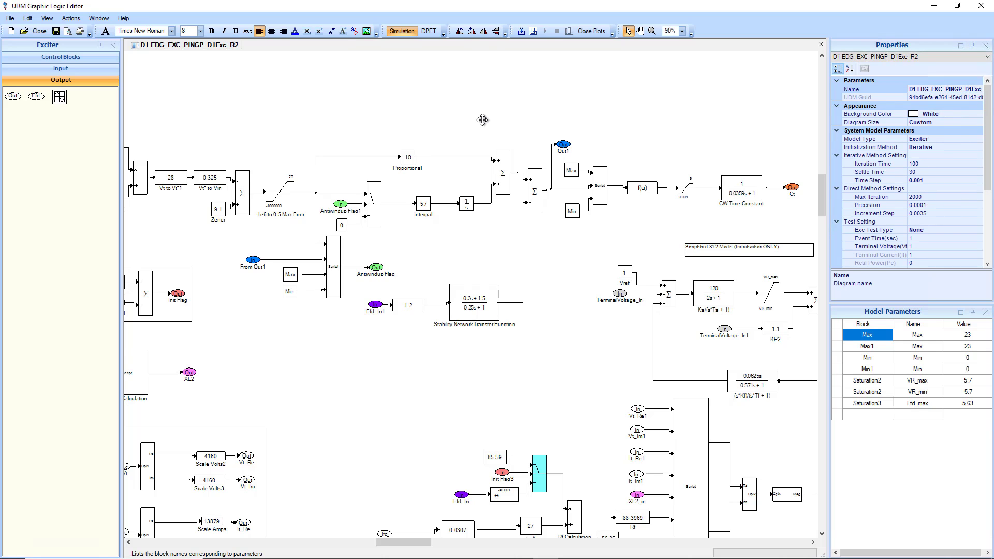
Compile the edited exciter model and rerun the Scenario UDM SPV Tunning study in ETAP with the changed gain
{"action": "key", "text": "F5"}
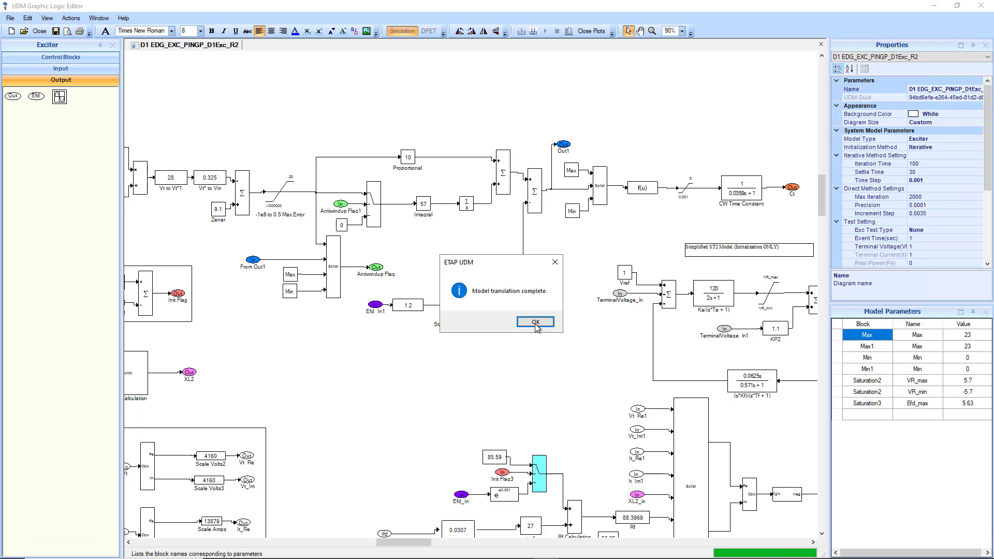
{"action": "left_click", "coordinate": [535, 322]}
{"action": "key", "text": "alt+Tab"}
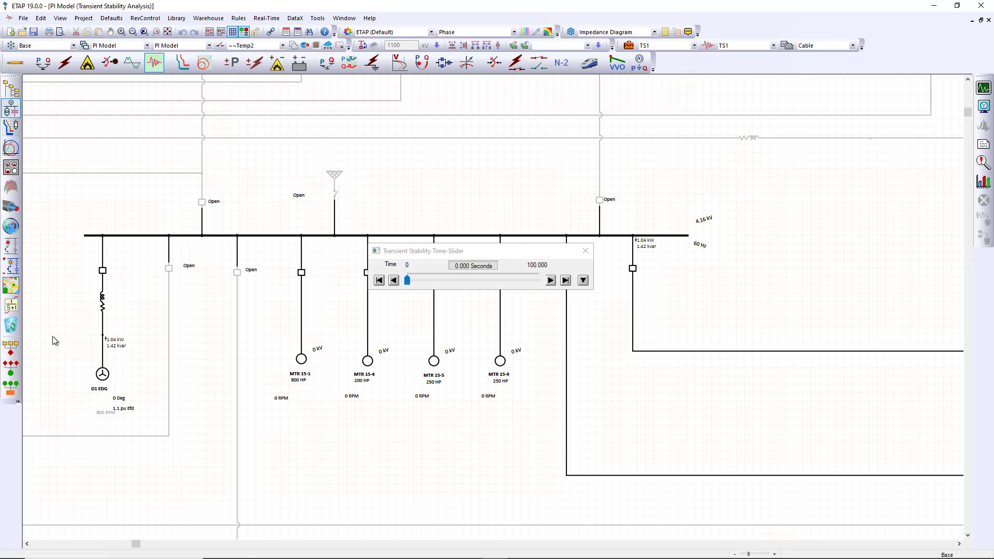
{"action": "left_click", "coordinate": [11, 348]}
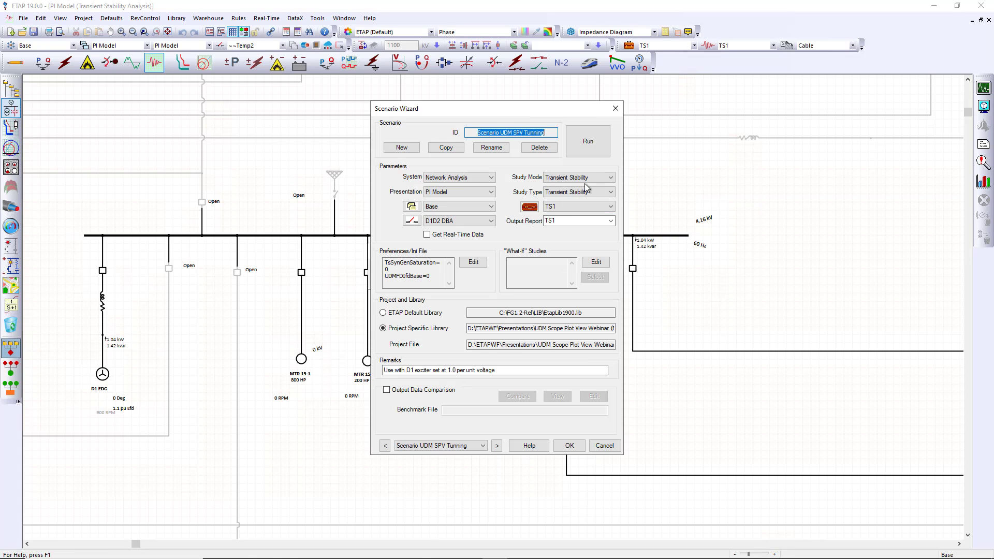
{"action": "left_click", "coordinate": [592, 157]}
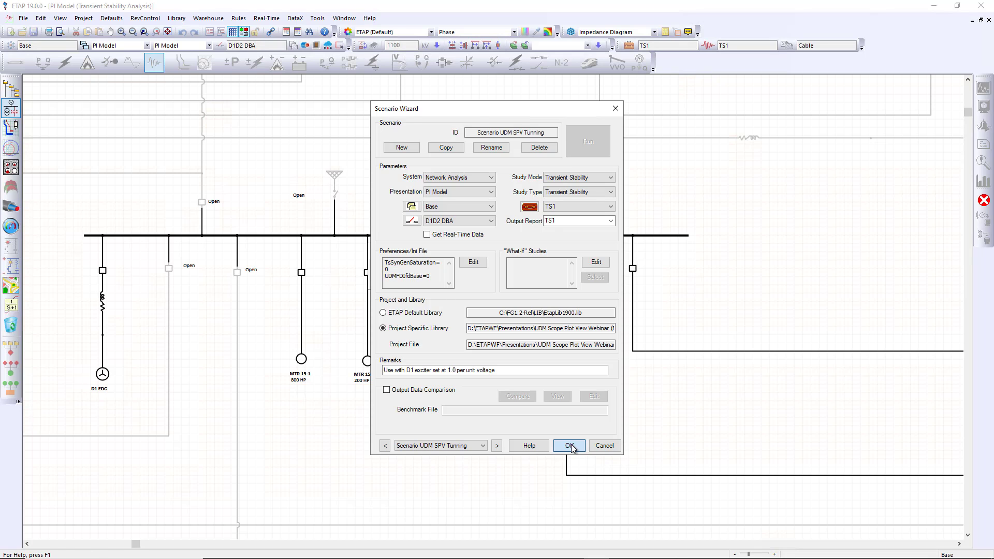
Close the Scenario Wizard, name the overlay plot Kp 10 in UDM Scope Plot View, and plot all comparisons
{"action": "left_click", "coordinate": [570, 445]}
{"action": "left_click_drag", "start_coordinate": [482, 427], "coordinate": [476, 427]}
{"action": "type", "text": "-"}
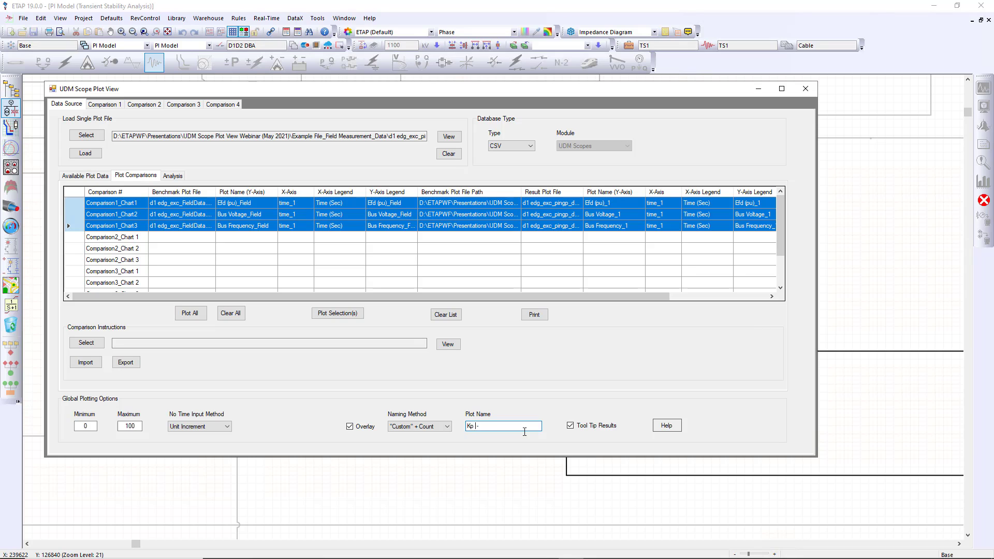
{"action": "type", "text": "10"}
{"action": "left_click", "coordinate": [188, 317]}
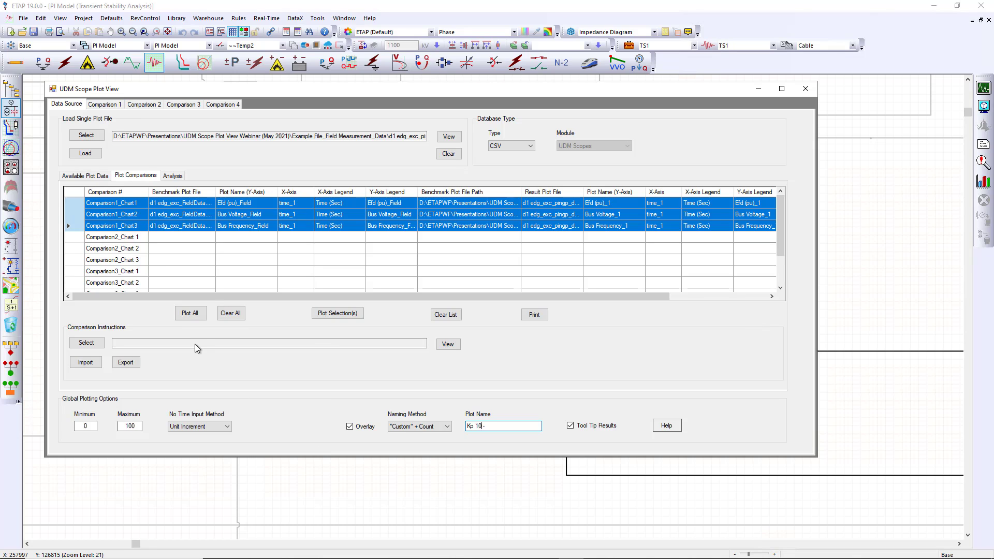
{"action": "left_click", "coordinate": [189, 315]}
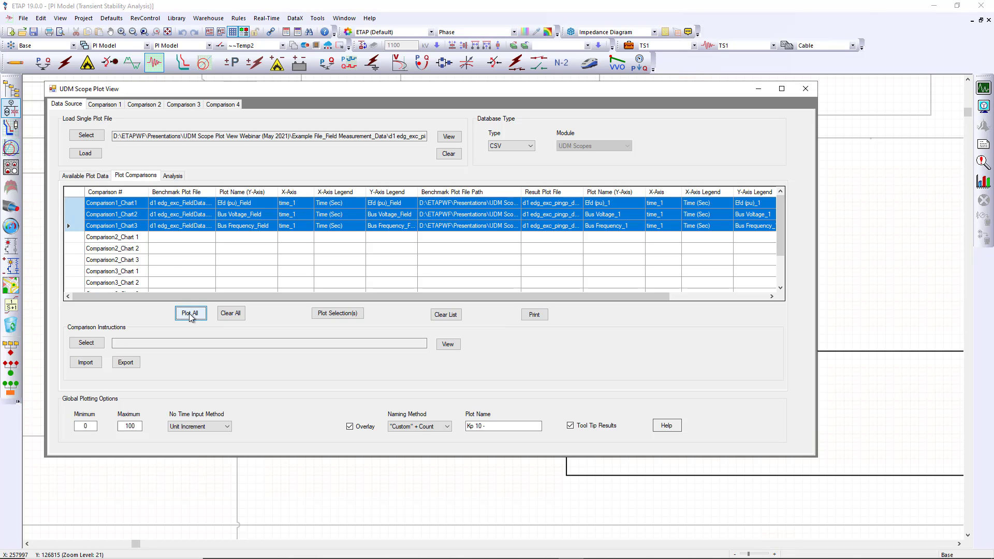
Examine the overlaid bus voltage curves from about 10 to 40 seconds and the Efd curves from about 9 to 50 seconds in Comparison 1
{"action": "left_click", "coordinate": [105, 105]}
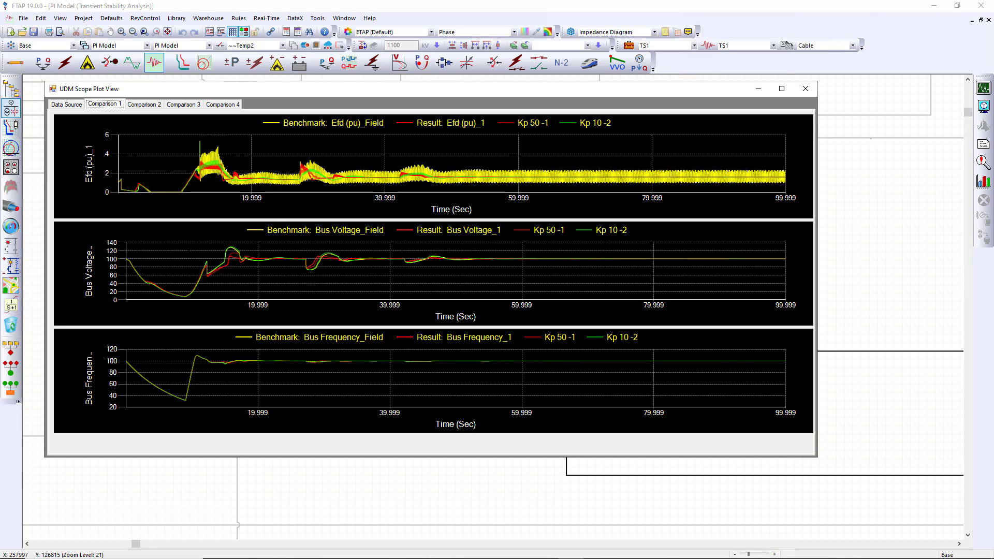
{"action": "left_click_drag", "start_coordinate": [196, 249], "coordinate": [392, 290]}
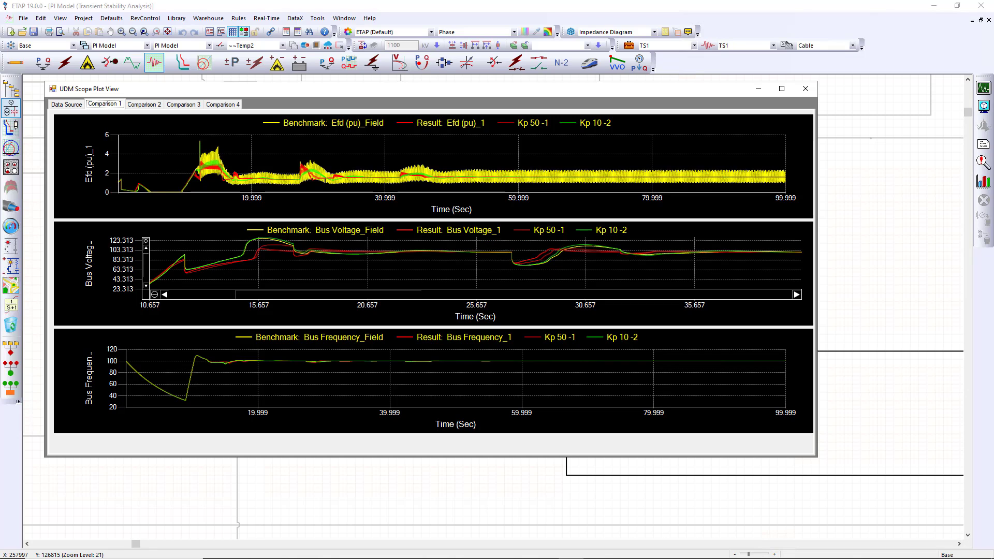
{"action": "left_click_drag", "start_coordinate": [181, 139], "coordinate": [448, 191]}
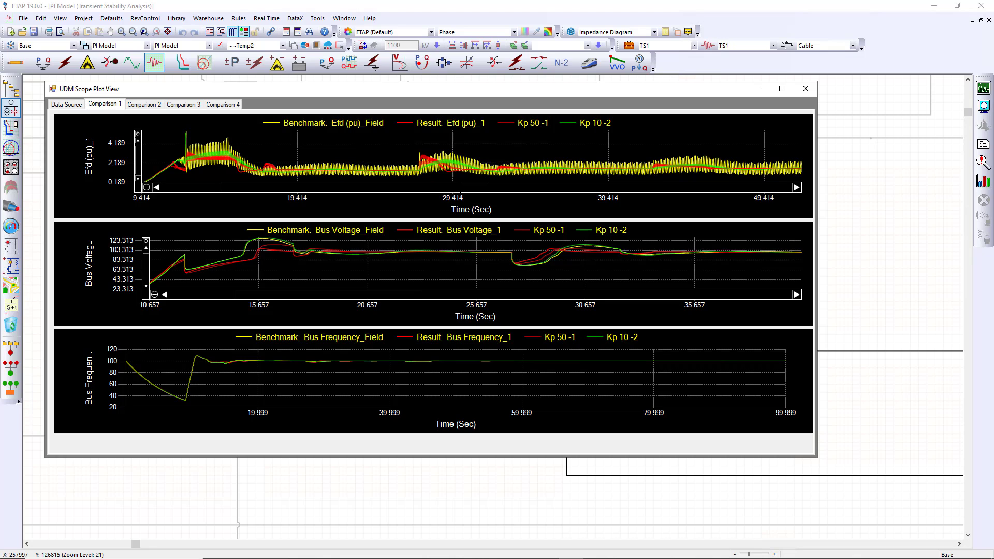
{"action": "mouse_move", "coordinate": [450, 175]}
{"action": "left_click", "coordinate": [137, 134]}
{"action": "left_click", "coordinate": [123, 187]}
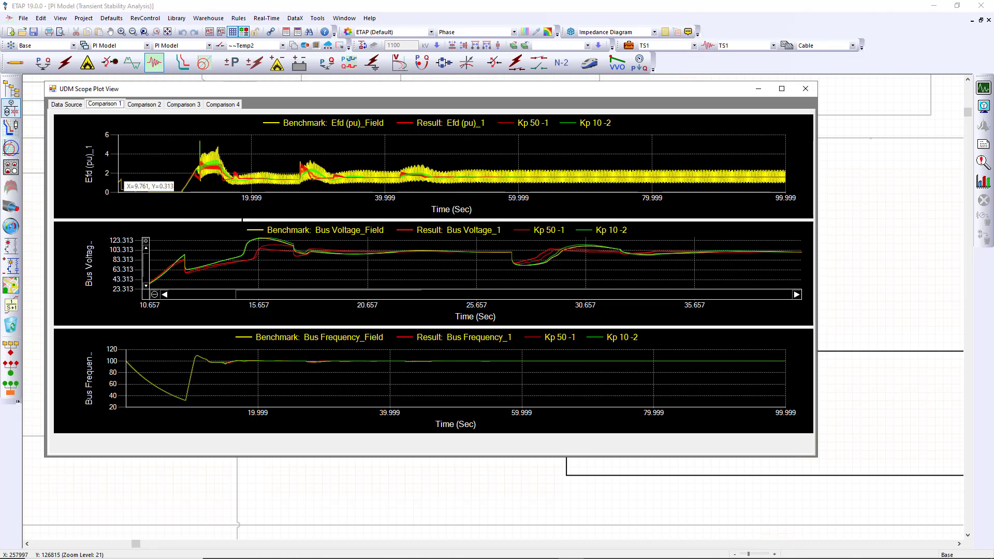
Plot the three Comparison 1 charts in separate windows, examine the bus frequency curves up close, and close that plot
{"action": "left_click", "coordinate": [67, 104]}
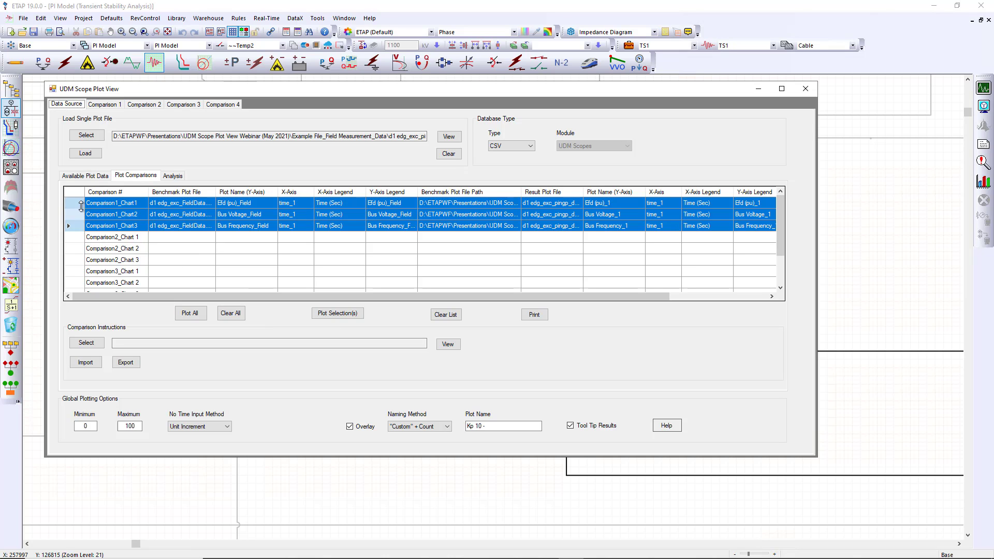
{"action": "left_click_drag", "start_coordinate": [75, 203], "coordinate": [81, 227]}
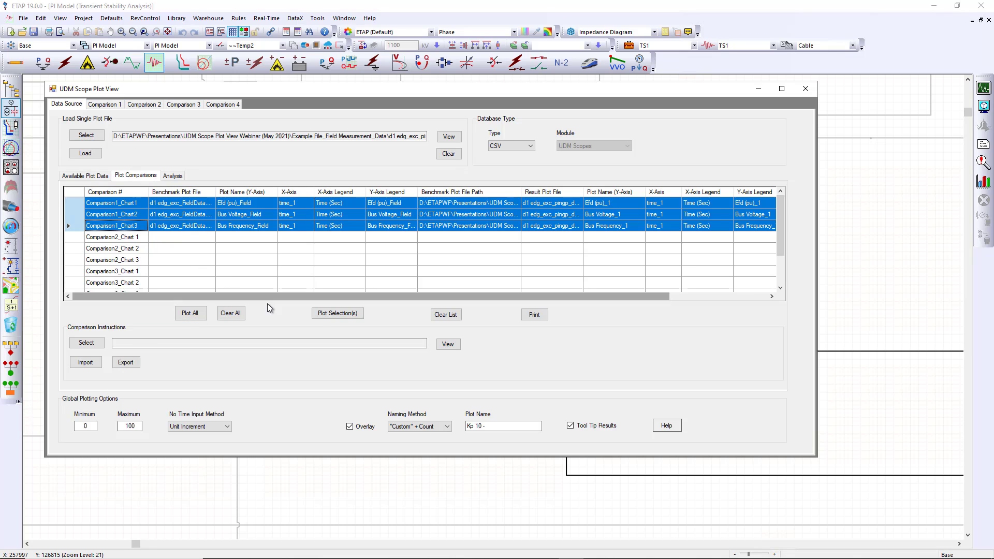
{"action": "left_click", "coordinate": [361, 314]}
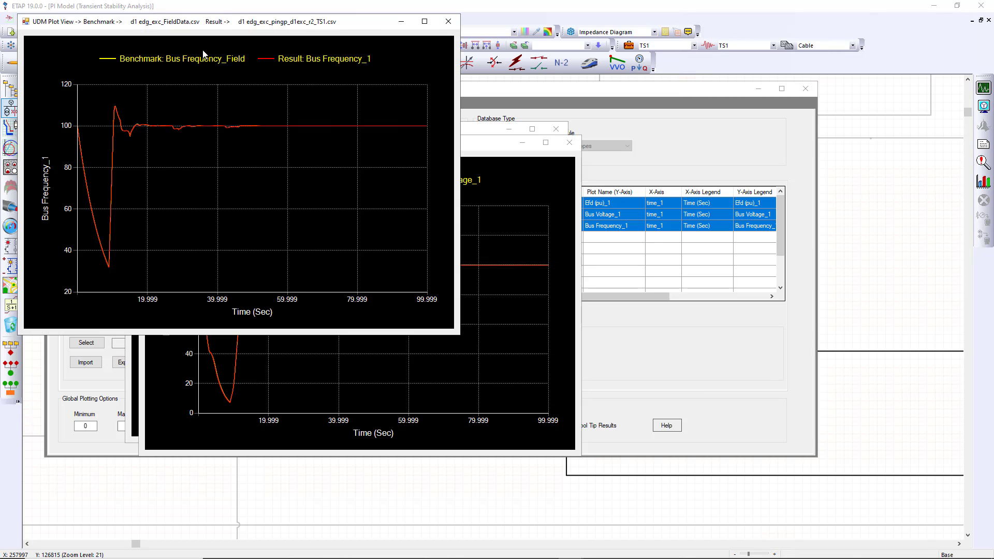
{"action": "left_click_drag", "start_coordinate": [219, 23], "coordinate": [477, 201]}
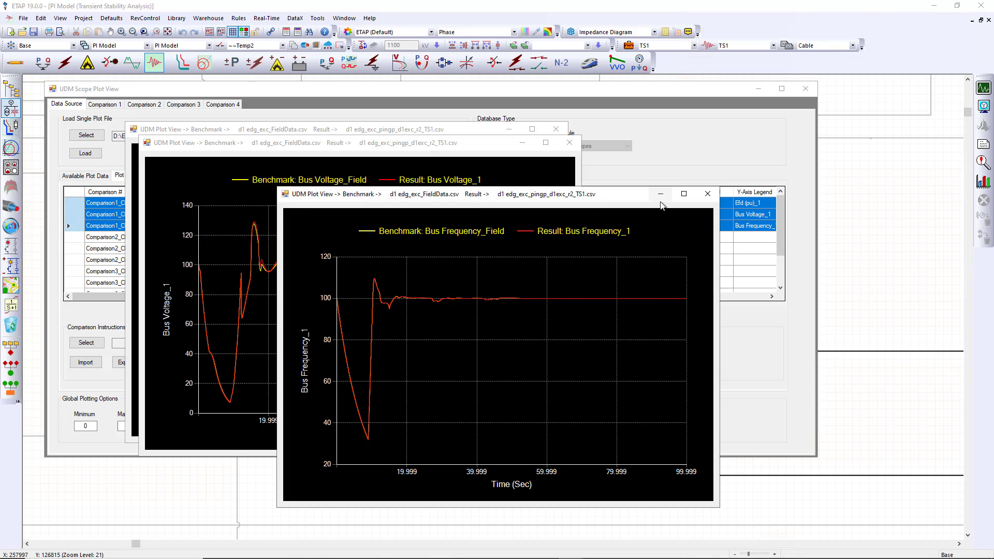
{"action": "left_click_drag", "start_coordinate": [364, 269], "coordinate": [563, 332]}
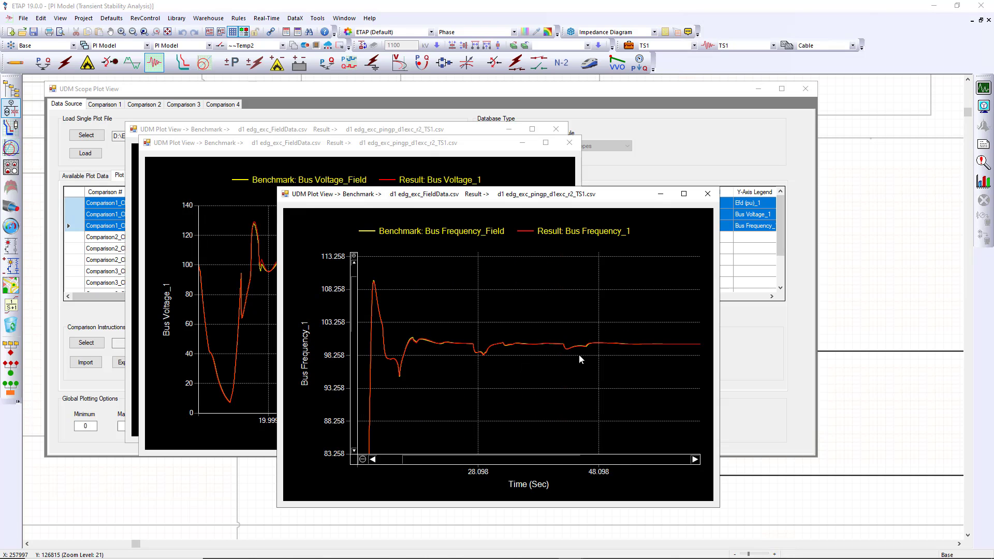
{"action": "left_click", "coordinate": [707, 193]}
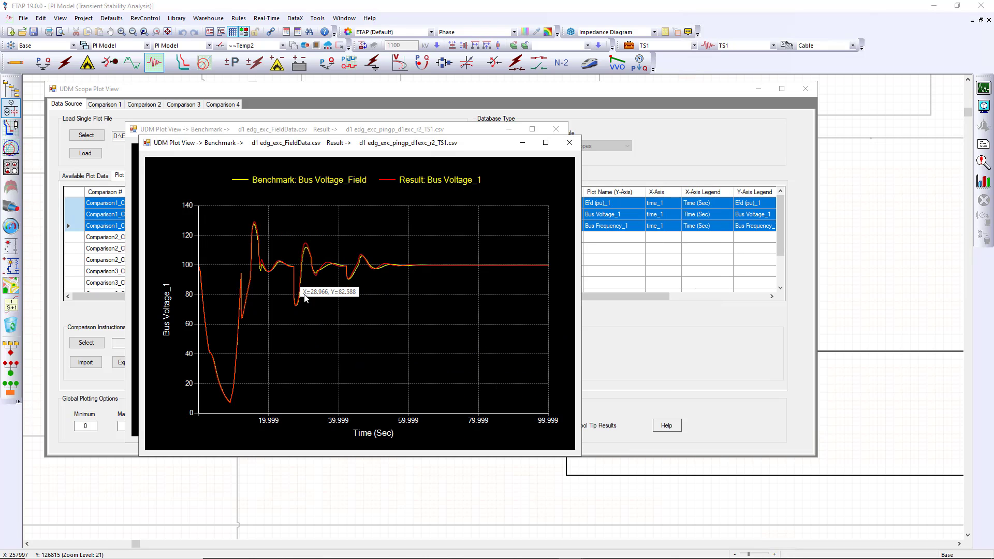
Examine the field and simulated bus voltage curves up close, close that plot, and compare the Efd field and result curves
{"action": "left_click", "coordinate": [226, 215]}
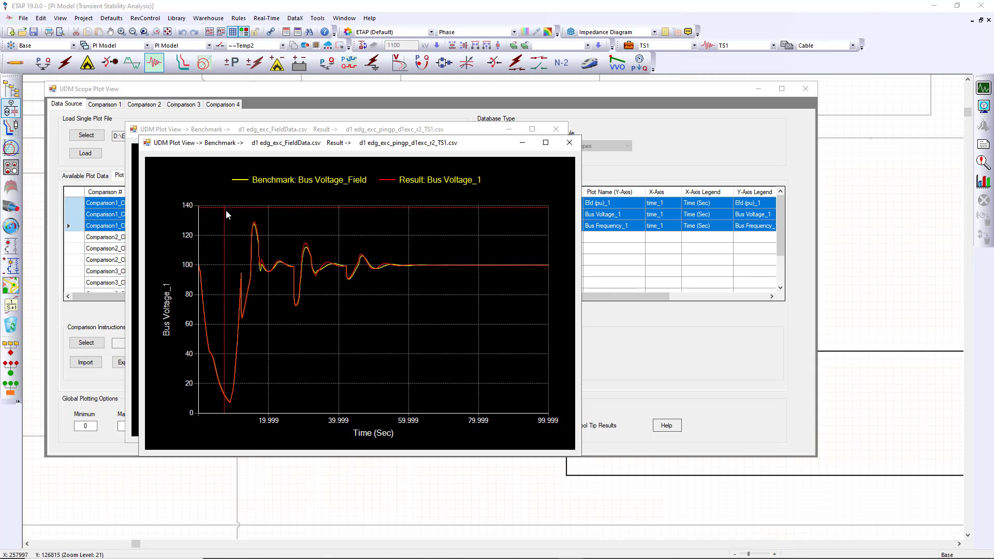
{"action": "left_click_drag", "start_coordinate": [226, 214], "coordinate": [453, 346]}
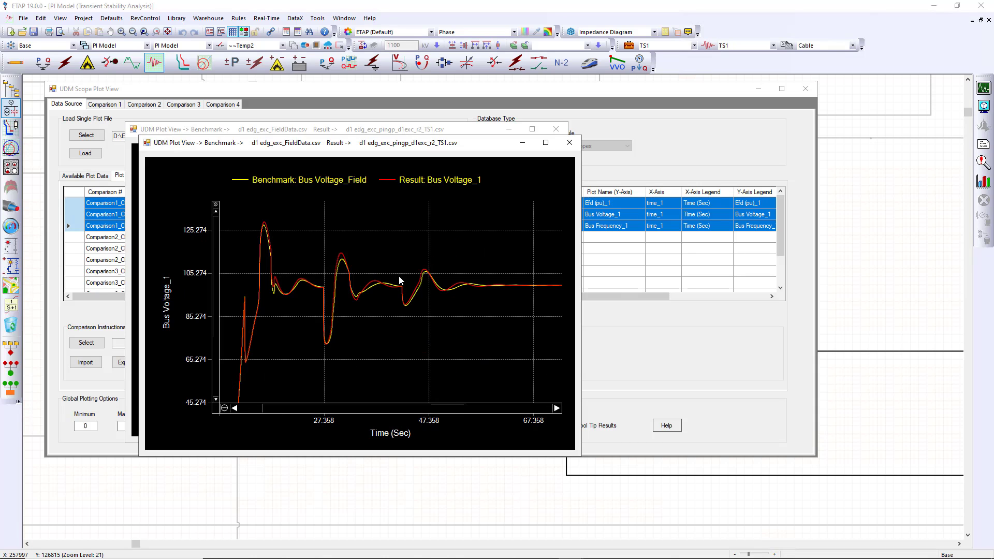
{"action": "left_click", "coordinate": [569, 142]}
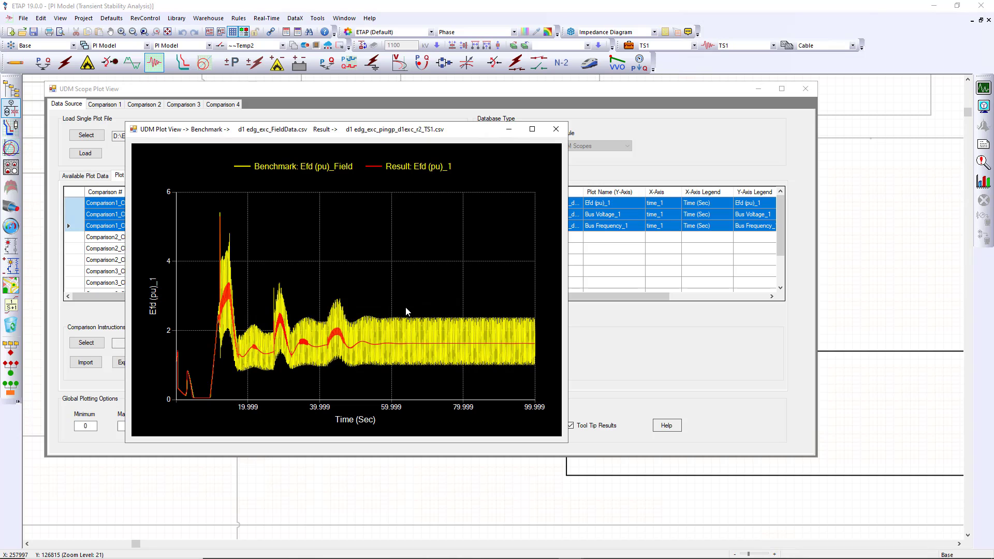
{"action": "mouse_move", "coordinate": [399, 322]}
{"action": "mouse_move", "coordinate": [357, 360]}
{"action": "mouse_move", "coordinate": [229, 291]}
{"action": "mouse_move", "coordinate": [288, 349]}
{"action": "mouse_move", "coordinate": [438, 340]}
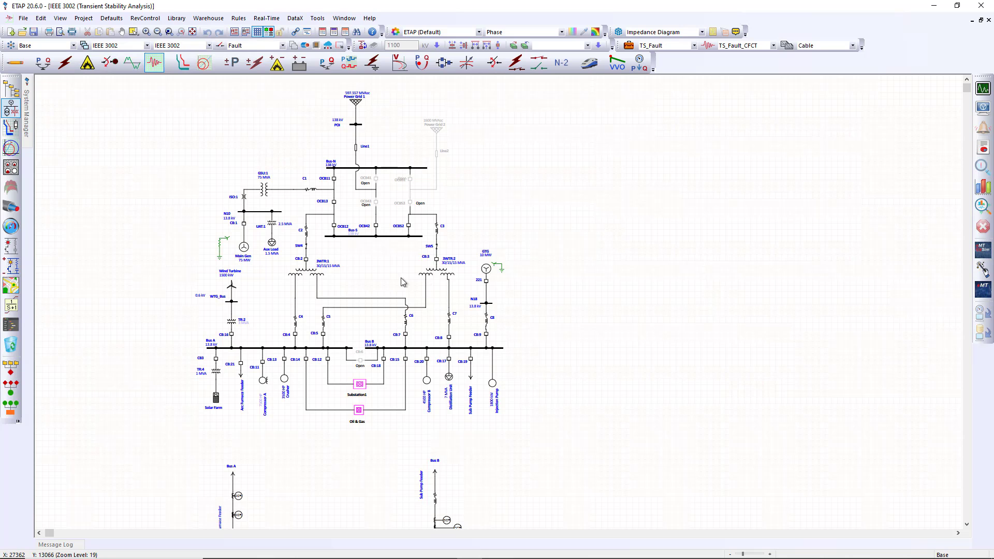
In the IEEE 3002 project, open the Wind Turbine's WECC2ndType4AB model in the UDM editor and look over the whole diagram
{"action": "scroll", "coordinate": [372, 274], "scroll_direction": "up", "scroll_amount": 2}
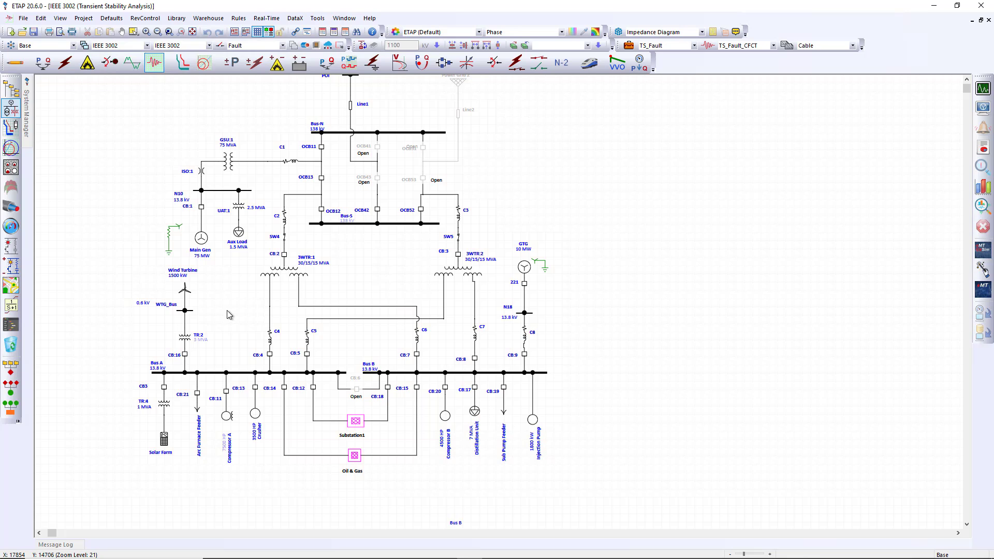
{"action": "left_click", "coordinate": [186, 290]}
{"action": "double_click", "coordinate": [186, 291]}
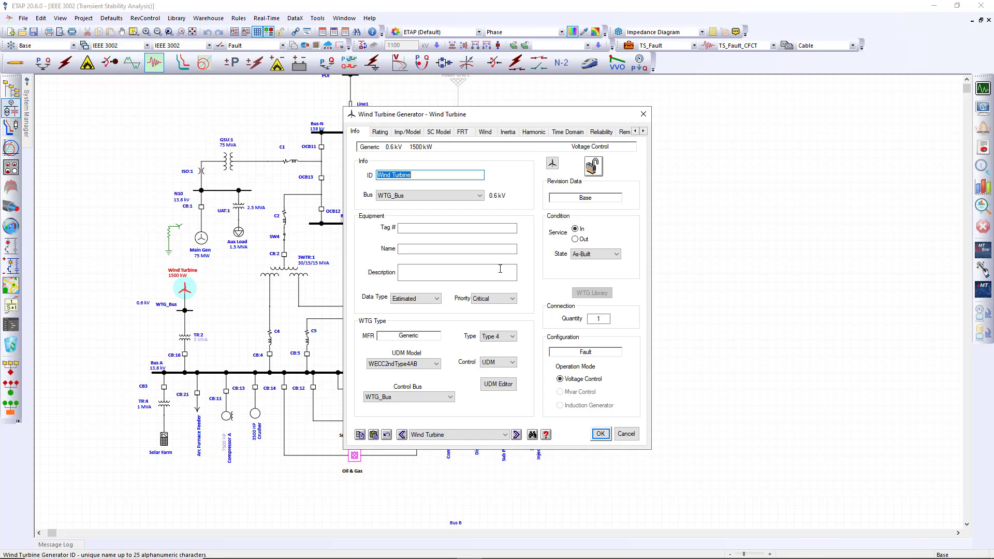
{"action": "left_click", "coordinate": [497, 384]}
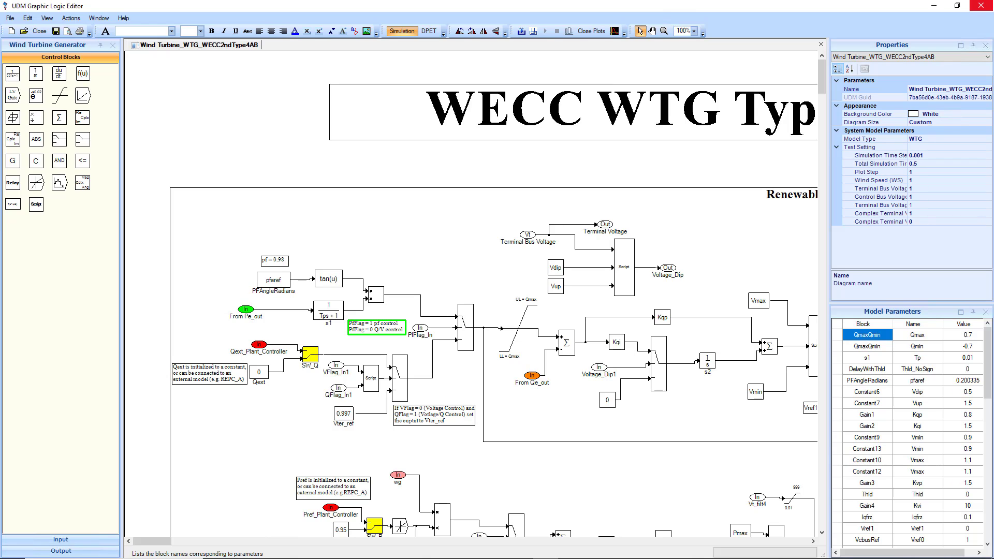
{"action": "left_click", "coordinate": [417, 237]}
{"action": "scroll", "coordinate": [441, 292], "scroll_direction": "down", "scroll_amount": 4}
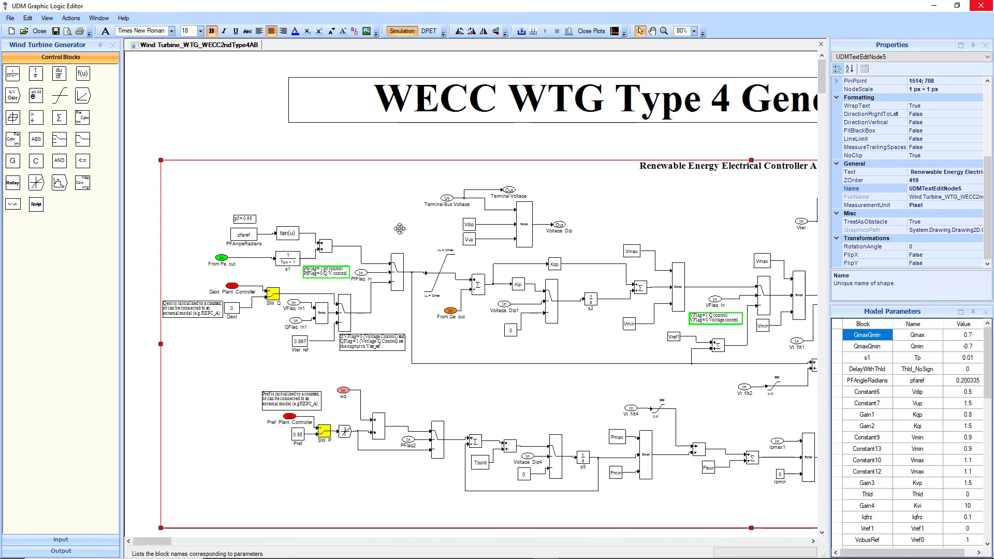
{"action": "scroll", "coordinate": [441, 293], "scroll_direction": "down", "scroll_amount": 2}
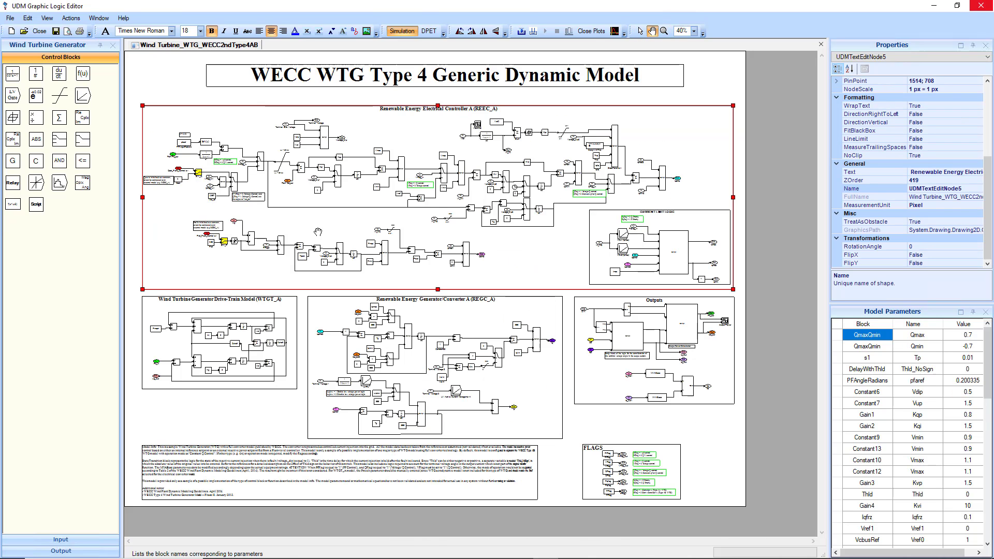
{"action": "left_click_drag", "start_coordinate": [323, 227], "coordinate": [351, 232]}
{"action": "key", "text": "ctrl"}
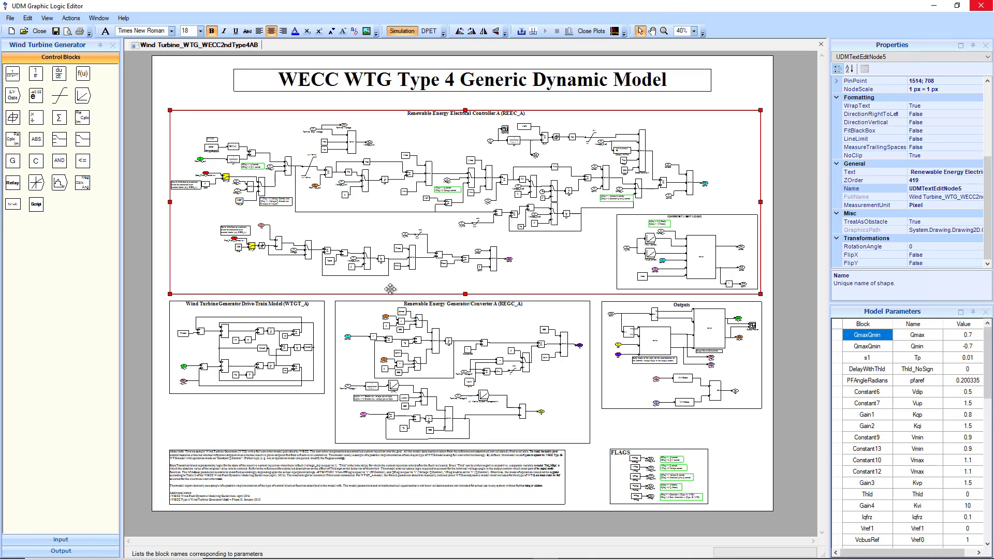
Open UDM Scope Plot View and set the database type to SQLITE with the Transient Stability module
{"action": "left_click", "coordinate": [614, 31]}
{"action": "left_click_drag", "start_coordinate": [369, 66], "coordinate": [390, 119]}
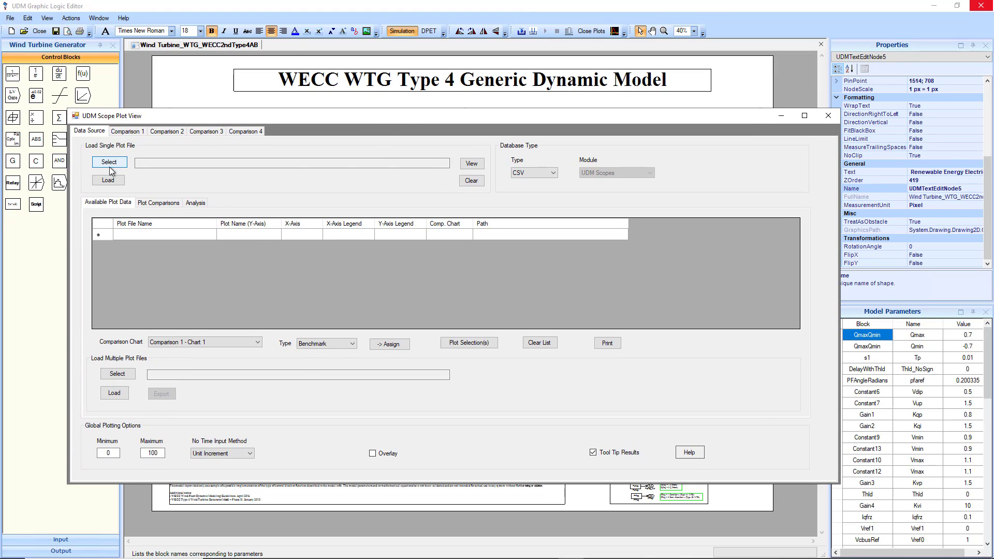
{"action": "left_click", "coordinate": [537, 176]}
{"action": "left_click", "coordinate": [528, 190]}
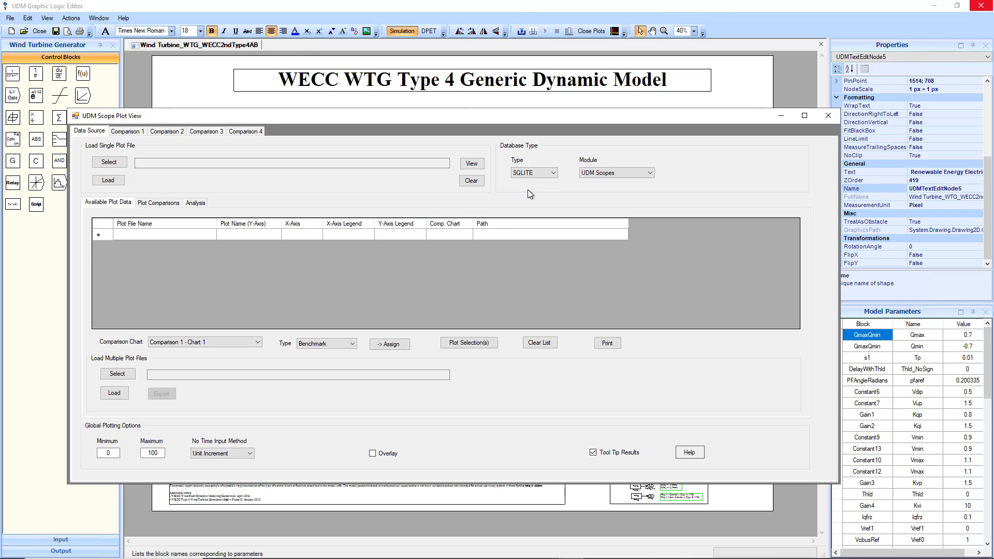
{"action": "left_click", "coordinate": [607, 175]}
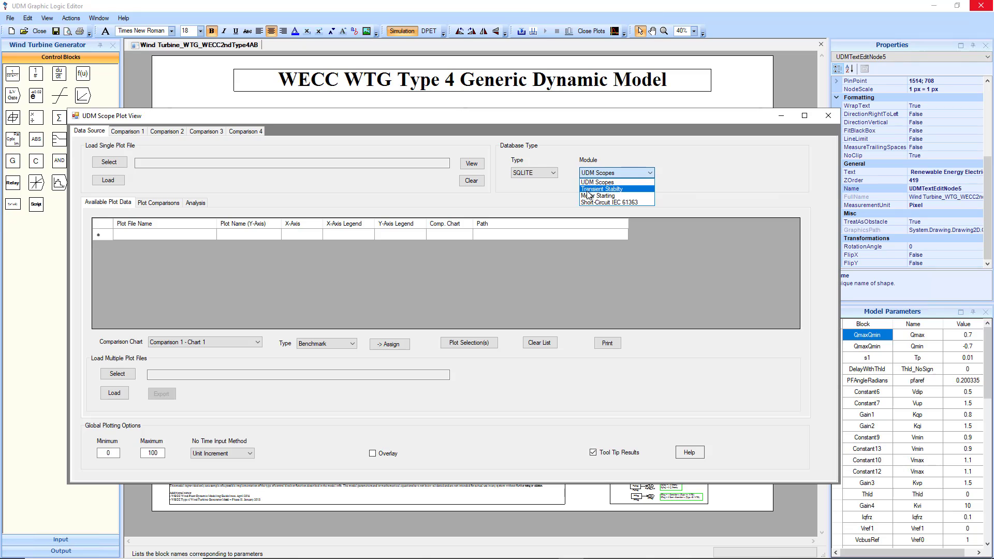
{"action": "left_click", "coordinate": [590, 189]}
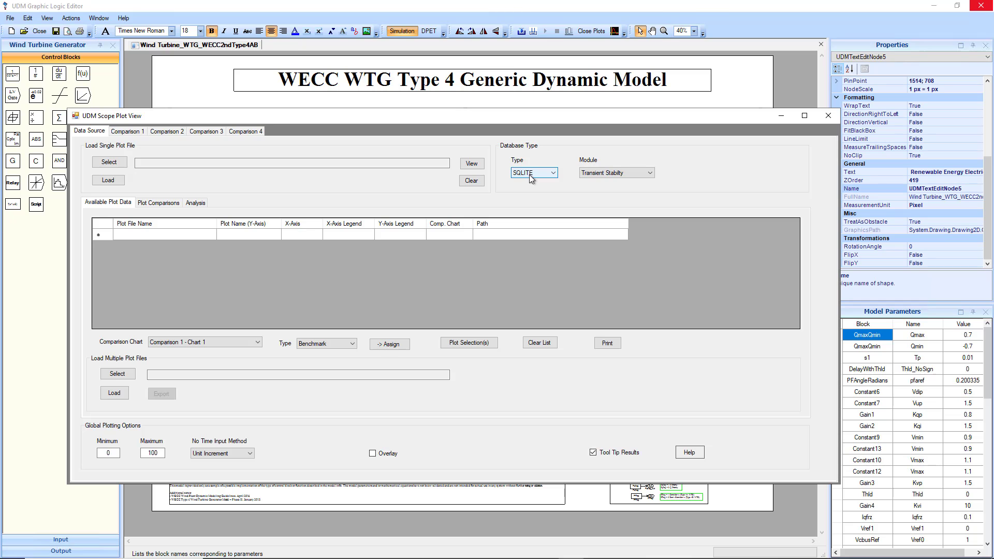
Load the TS_VI_2_Benchmark file as the single plot file
{"action": "left_click", "coordinate": [109, 162]}
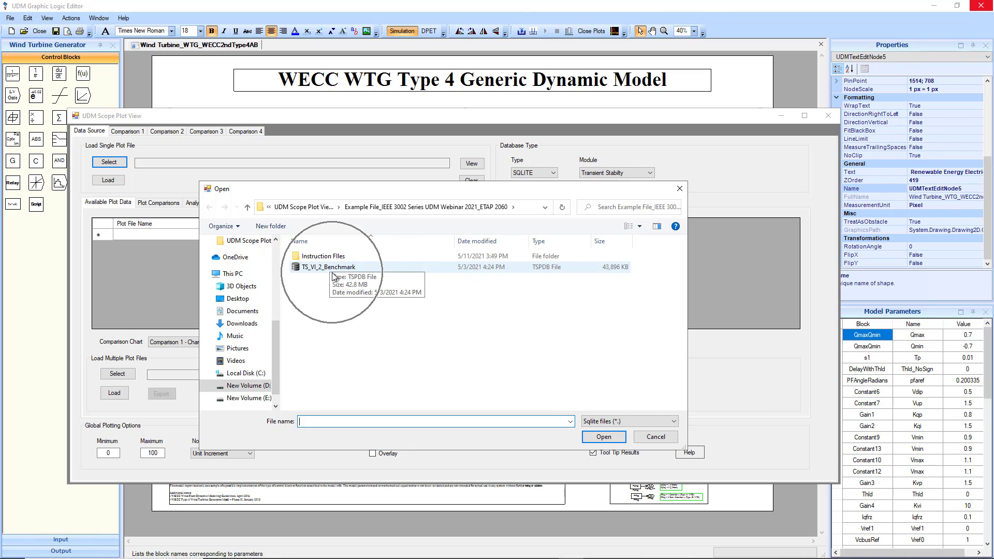
{"action": "double_click", "coordinate": [336, 270]}
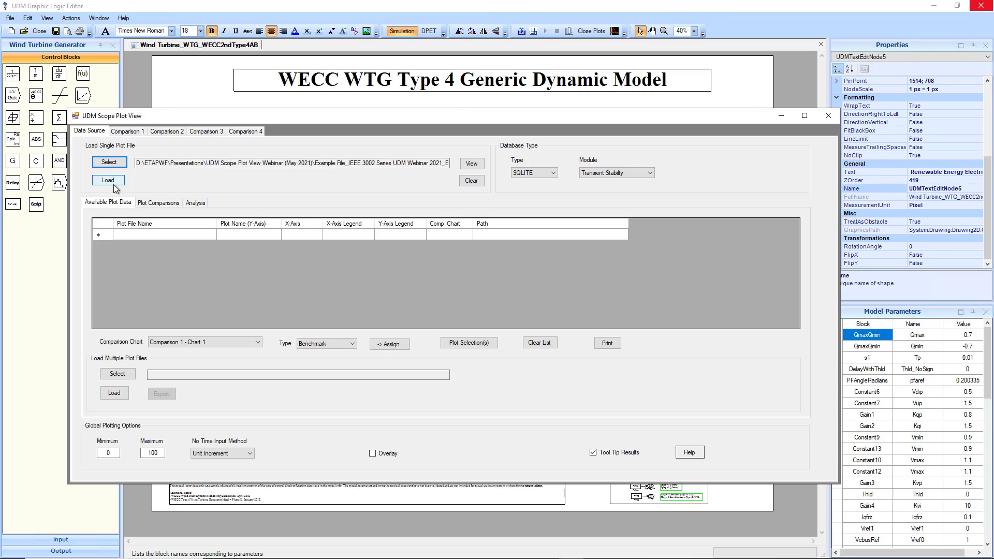
{"action": "left_click", "coordinate": [114, 183]}
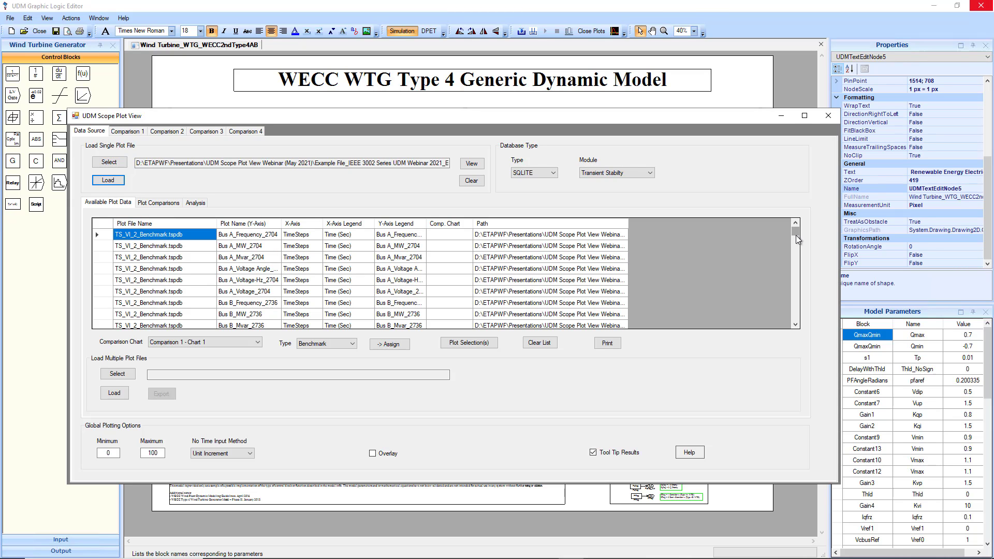
Plot the Main Gen Ifd, MW Mechanical and MW curves from the benchmark data, view them, and close the plot windows
{"action": "left_click_drag", "start_coordinate": [796, 235], "coordinate": [775, 287]}
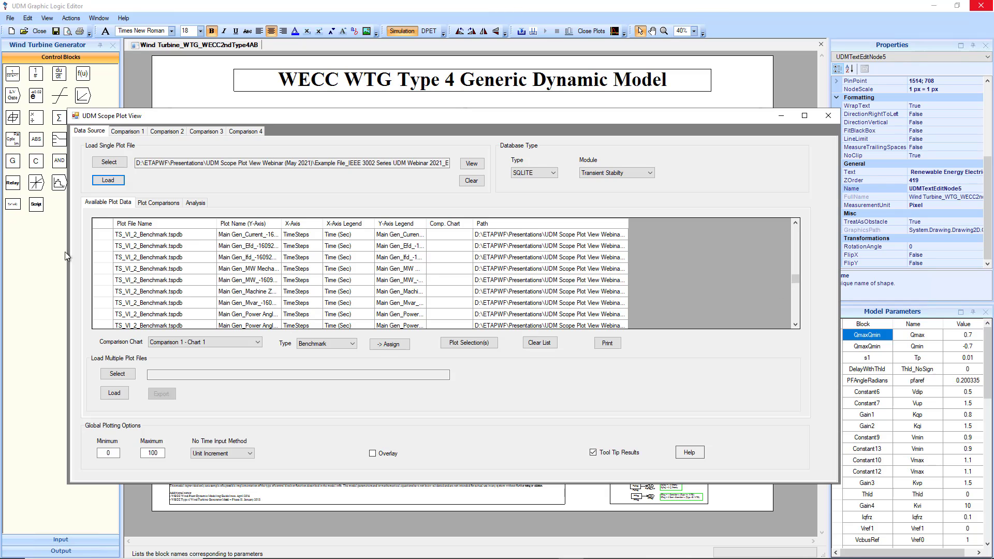
{"action": "left_click_drag", "start_coordinate": [104, 257], "coordinate": [95, 278]}
{"action": "left_click", "coordinate": [483, 344]}
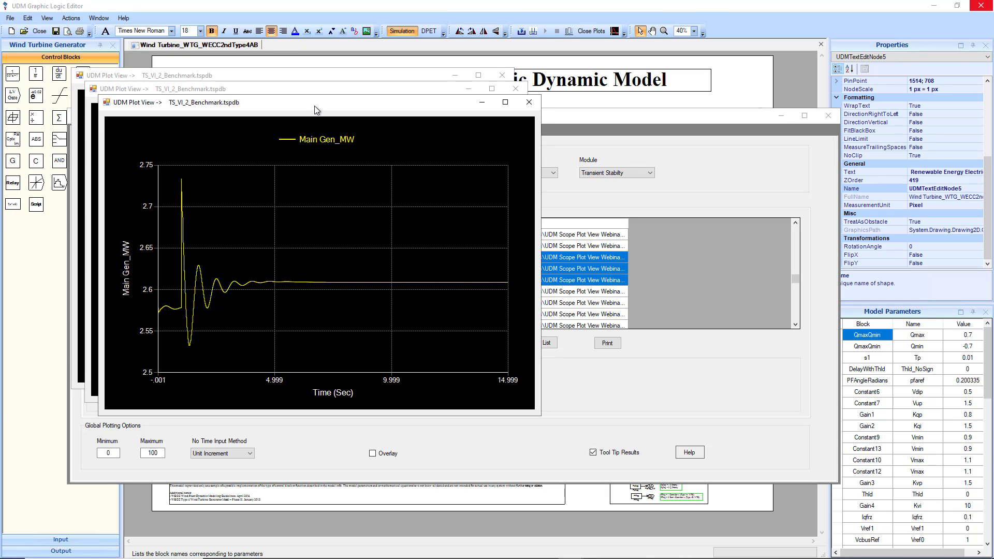
{"action": "left_click_drag", "start_coordinate": [314, 105], "coordinate": [539, 194]}
{"action": "left_click", "coordinate": [748, 192]}
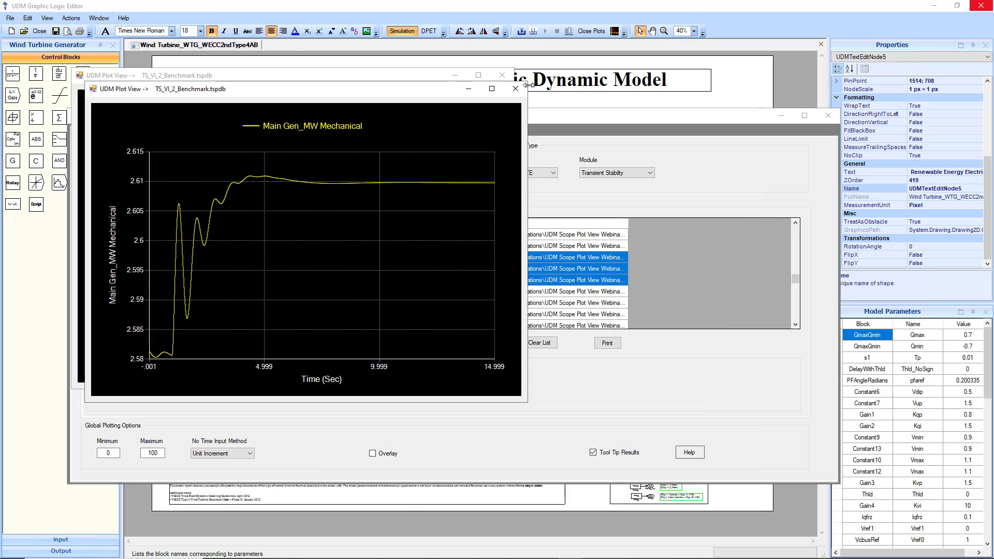
{"action": "left_click", "coordinate": [492, 89]}
{"action": "left_click", "coordinate": [978, 5]}
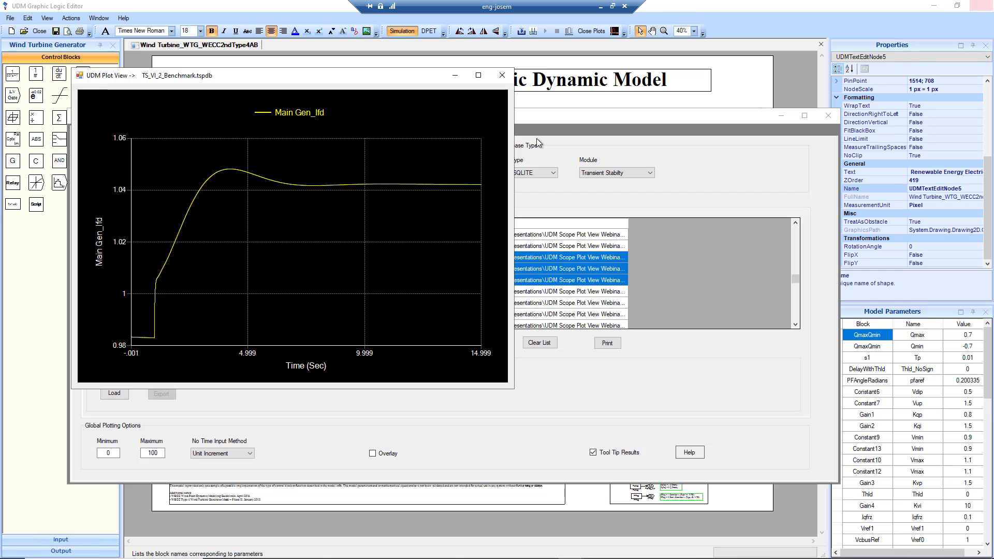
{"action": "left_click", "coordinate": [501, 75]}
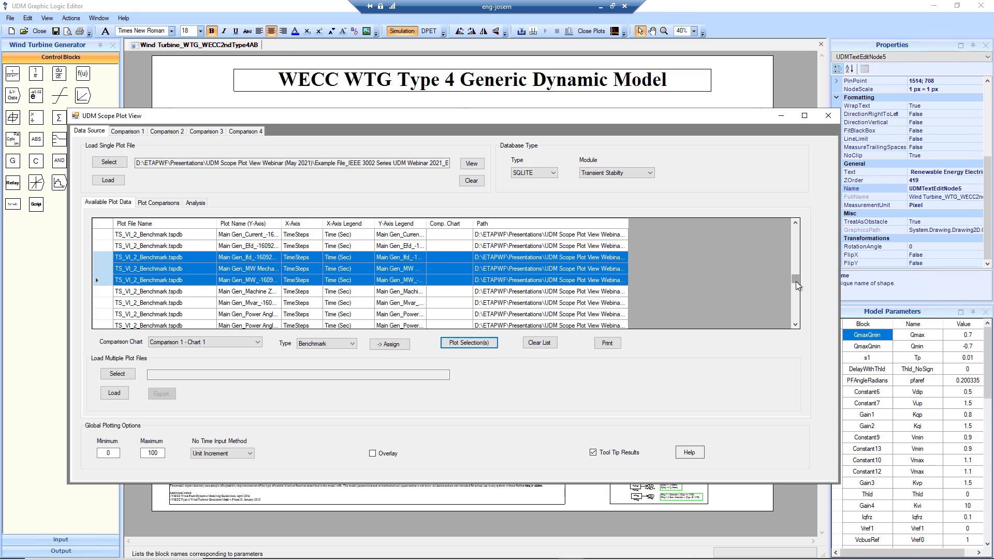
Assign the Wind Turbine Vterminal curve to Comparison 1 - Chart 1 as Benchmark
{"action": "left_click_drag", "start_coordinate": [796, 281], "coordinate": [788, 314]}
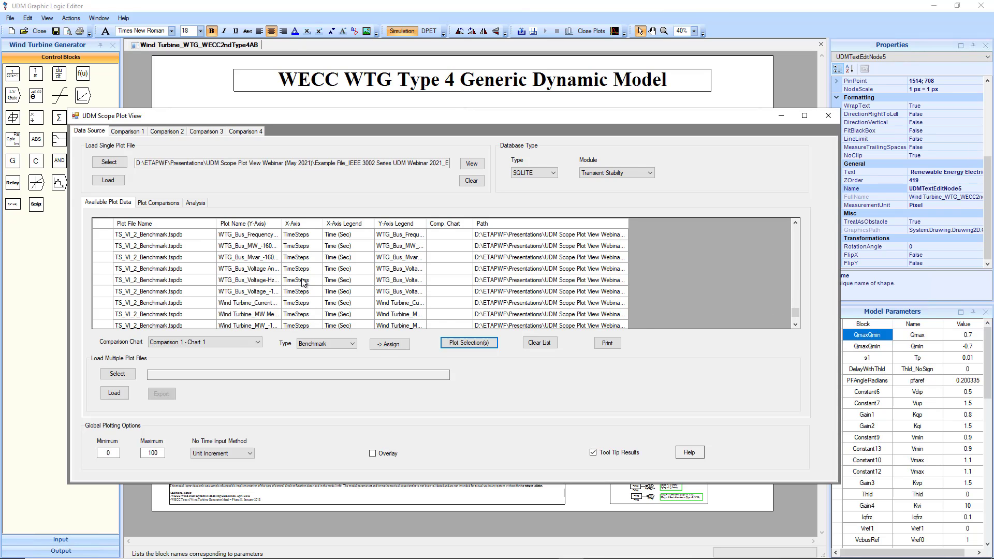
{"action": "scroll", "coordinate": [304, 281], "scroll_direction": "down", "scroll_amount": 3}
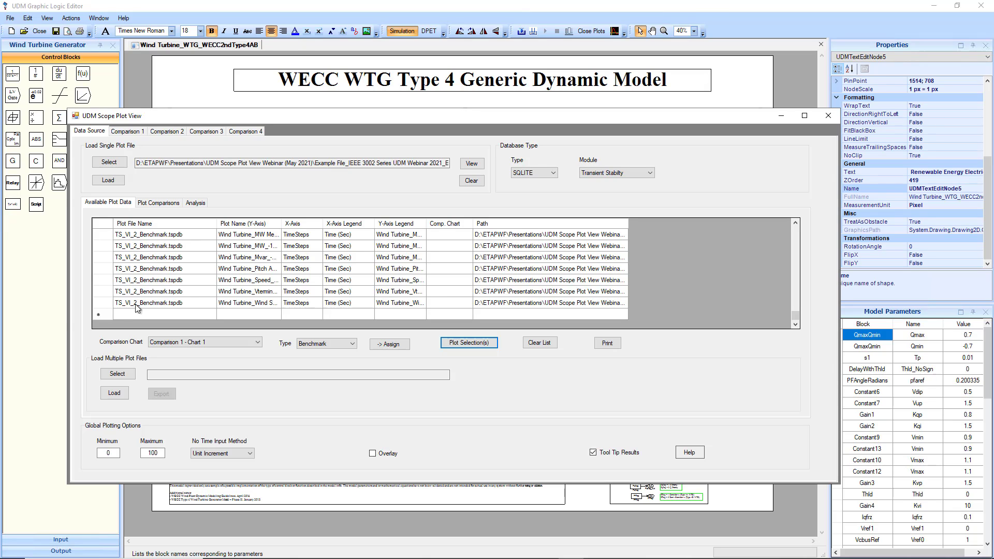
{"action": "left_click_drag", "start_coordinate": [425, 223], "coordinate": [437, 224]}
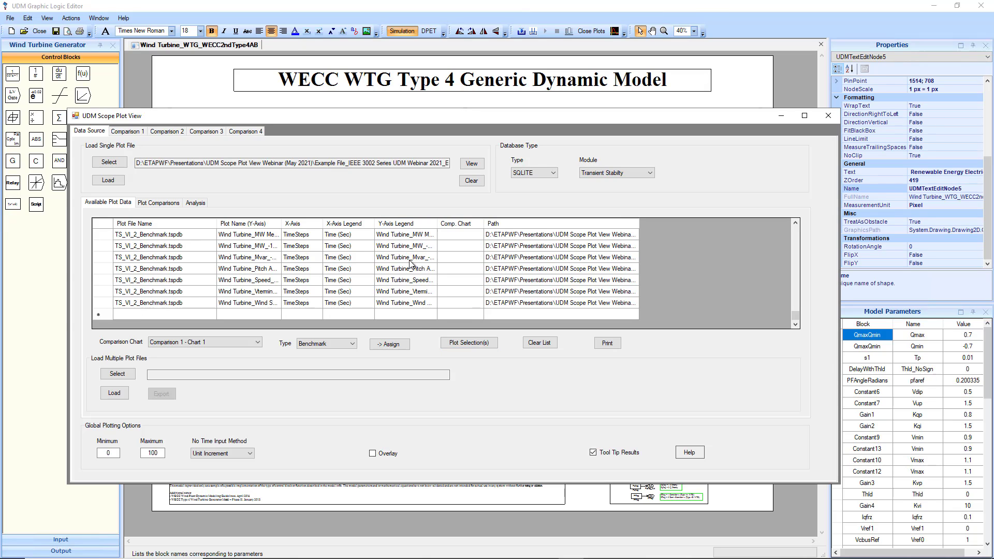
{"action": "left_click", "coordinate": [110, 292]}
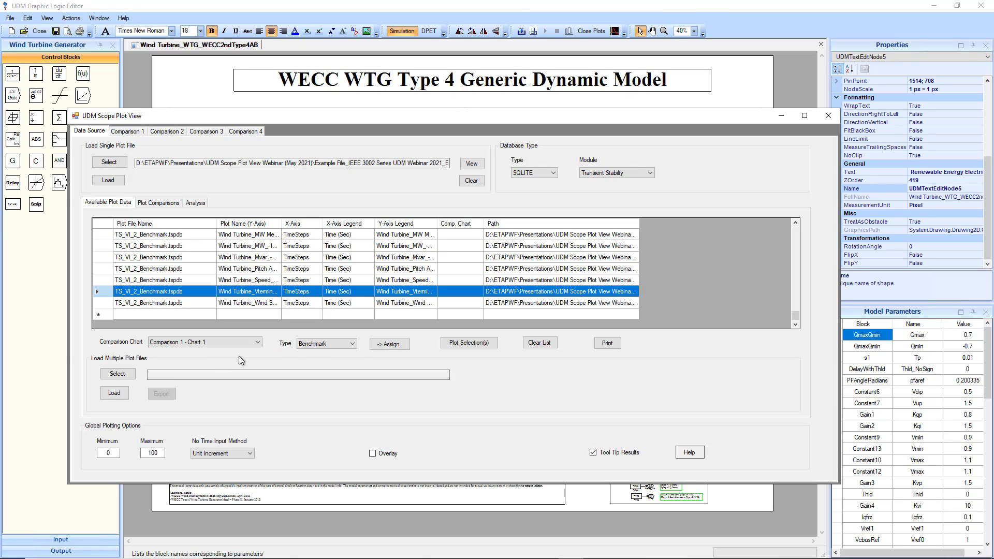
{"action": "left_click", "coordinate": [392, 344]}
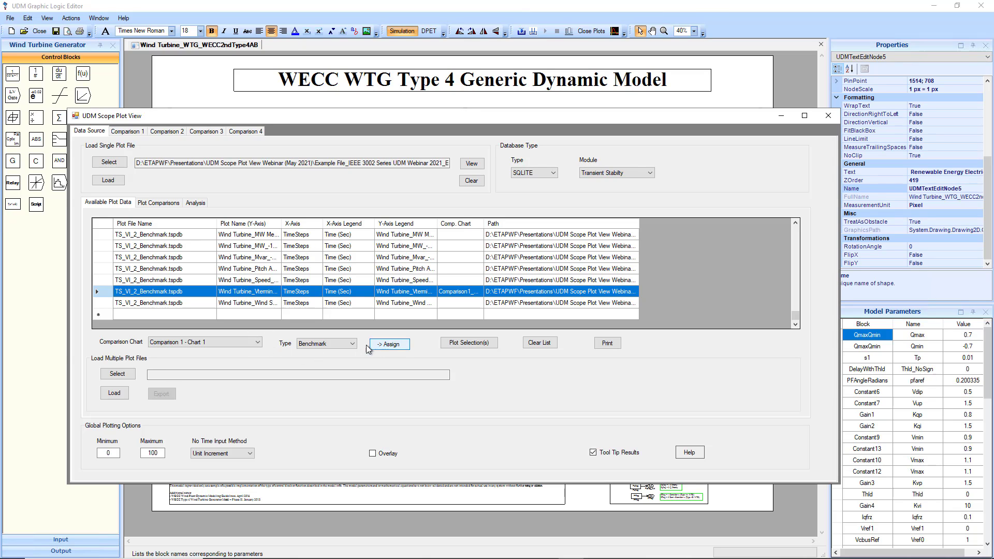
Assign the Wind Turbine MW curve to Comparison 1 - Chart 2 as Benchmark
{"action": "left_click", "coordinate": [120, 247]}
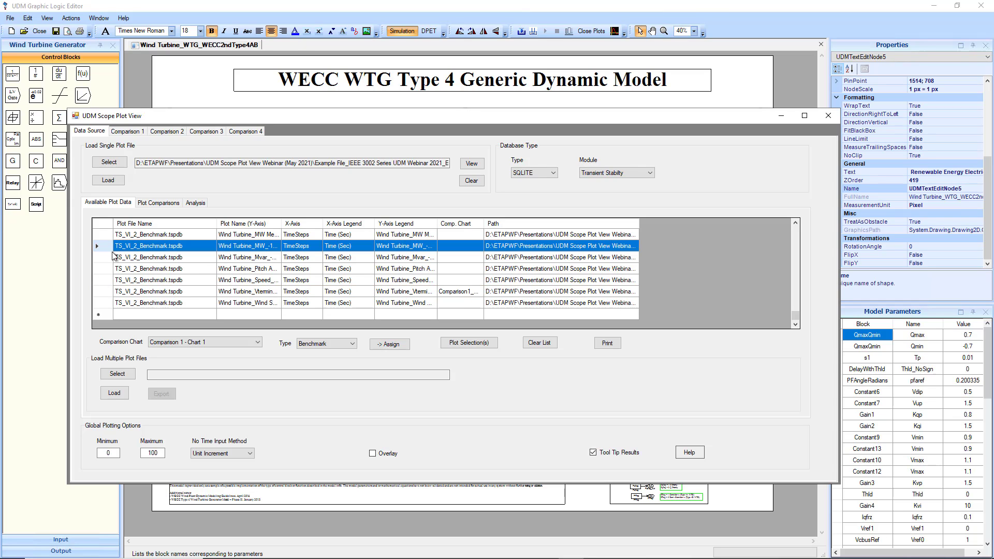
{"action": "left_click", "coordinate": [209, 342]}
{"action": "left_click", "coordinate": [207, 357]}
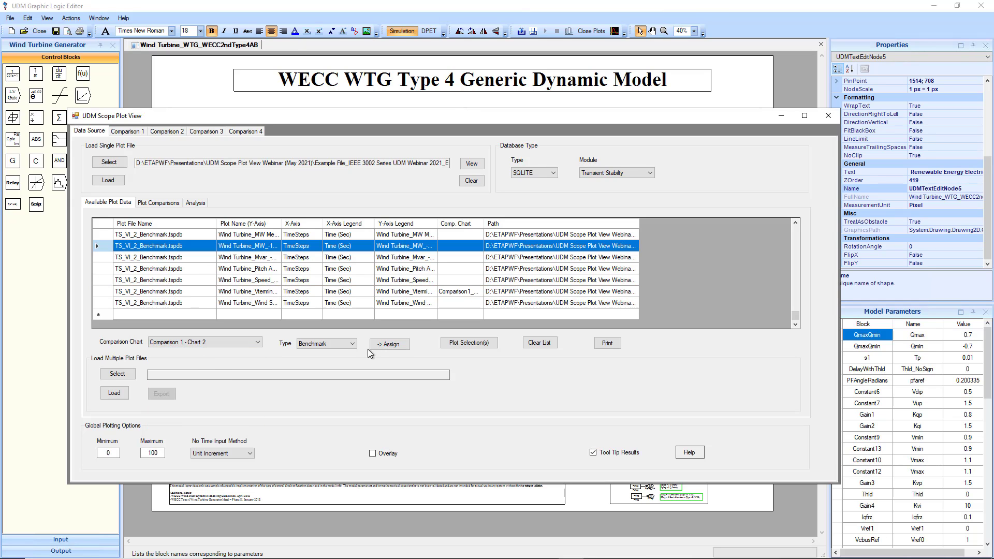
{"action": "left_click", "coordinate": [398, 346]}
Assign the Wind Turbine Mvar curve to Comparison 1 - Chart 3 as Benchmark, checking the plot comparison assignments
{"action": "left_click", "coordinate": [97, 257]}
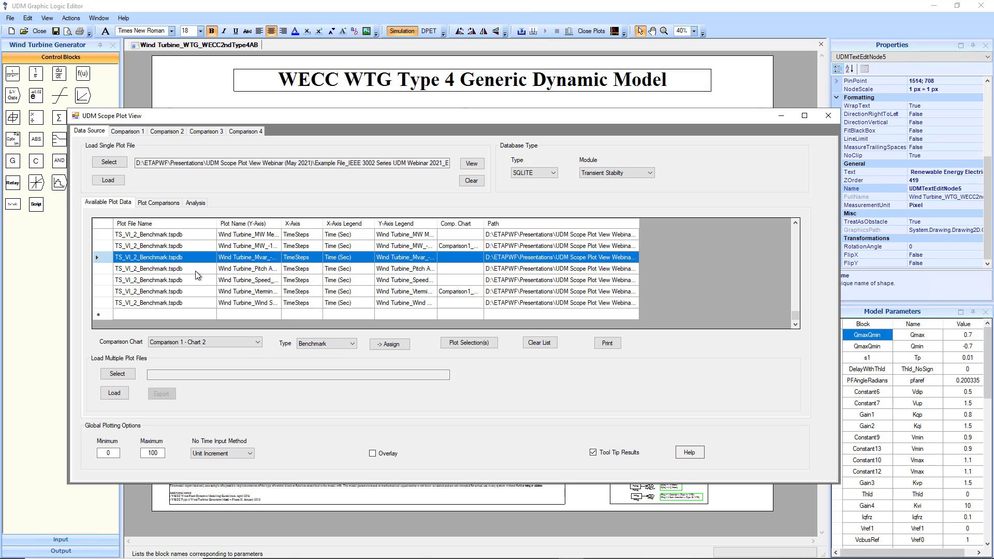
{"action": "left_click", "coordinate": [397, 345]}
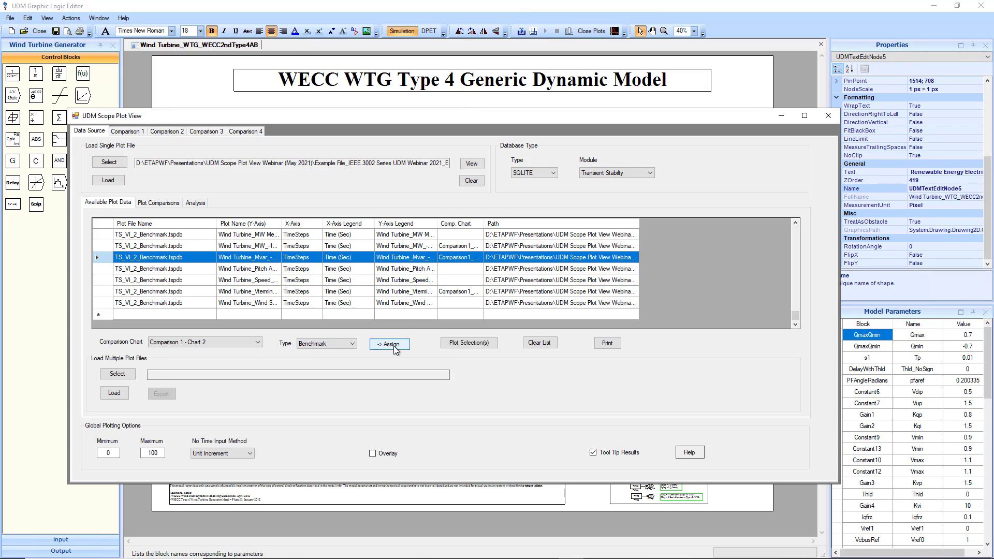
{"action": "left_click", "coordinate": [166, 205]}
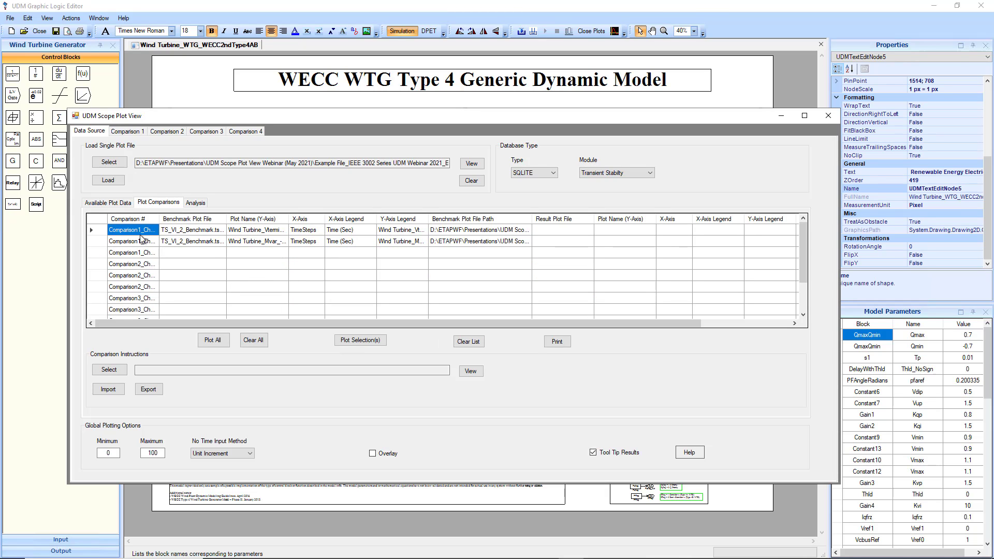
{"action": "left_click", "coordinate": [108, 203]}
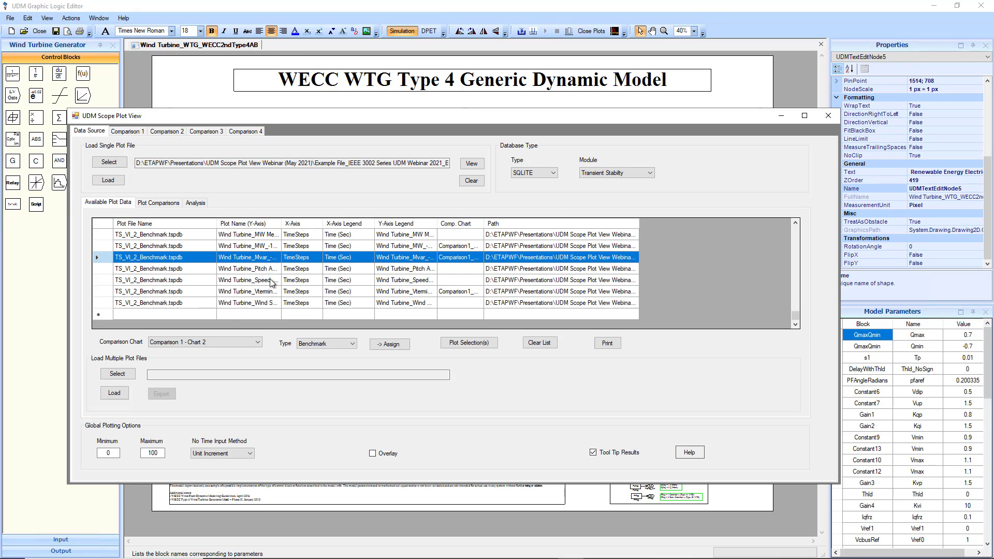
{"action": "left_click", "coordinate": [228, 342]}
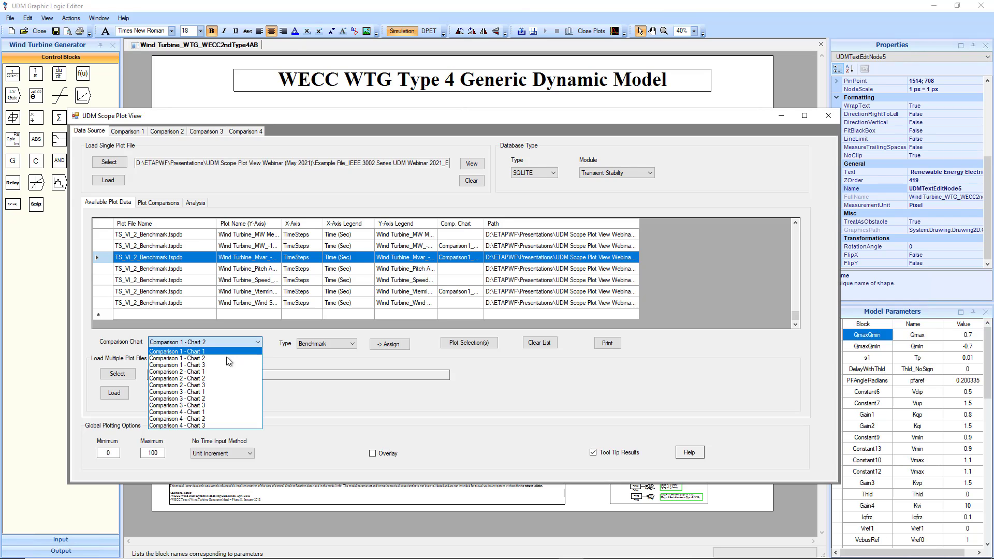
{"action": "left_click", "coordinate": [228, 364]}
{"action": "left_click", "coordinate": [389, 343]}
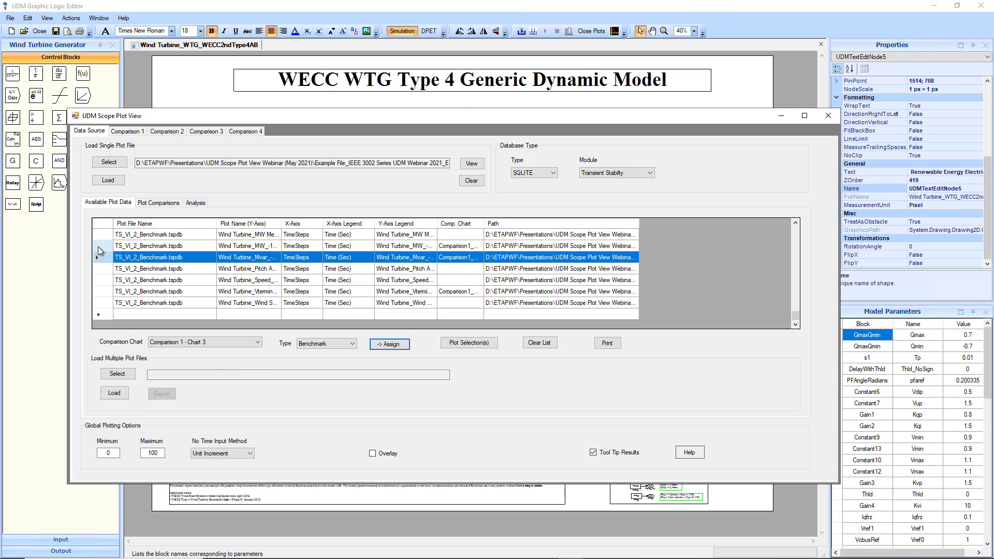
Reassign the Wind Turbine MW benchmark curve to Comparison 1 - Chart 2
{"action": "left_click", "coordinate": [99, 246]}
{"action": "left_click", "coordinate": [228, 342]}
{"action": "left_click", "coordinate": [207, 358]}
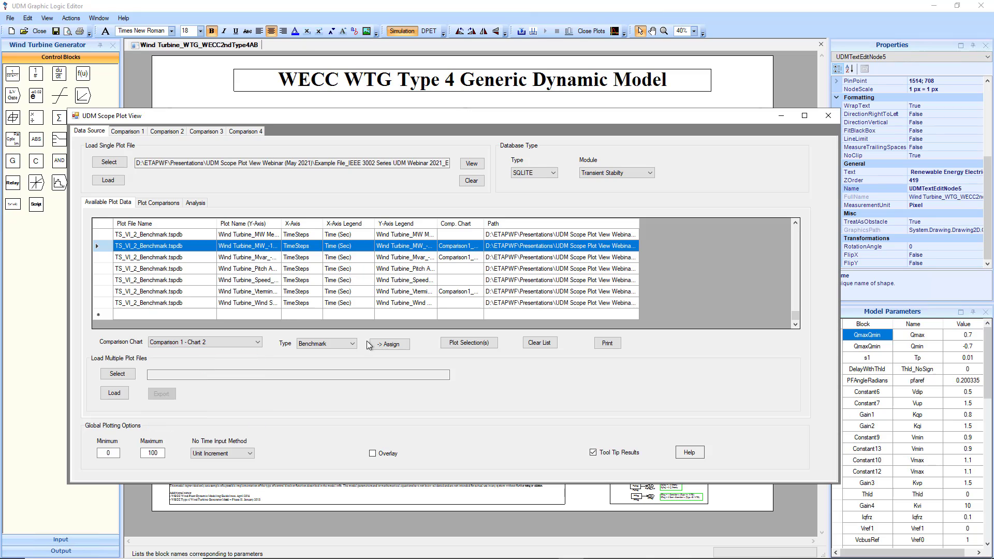
{"action": "left_click", "coordinate": [383, 344]}
Plot all the assigned comparisons and view the Wind Turbine benchmark charts in Comparison 1
{"action": "left_click", "coordinate": [159, 203]}
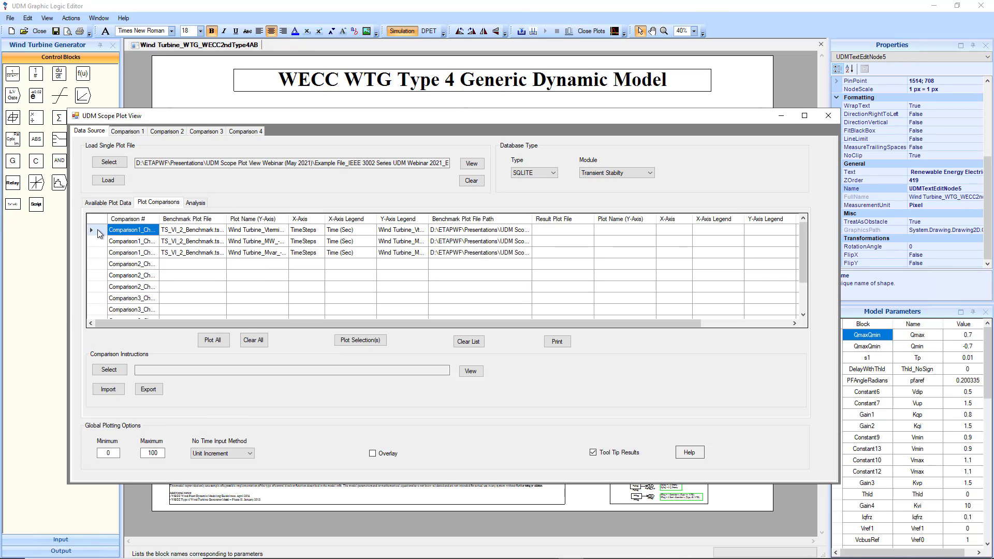
{"action": "left_click", "coordinate": [207, 343]}
{"action": "left_click", "coordinate": [128, 131]}
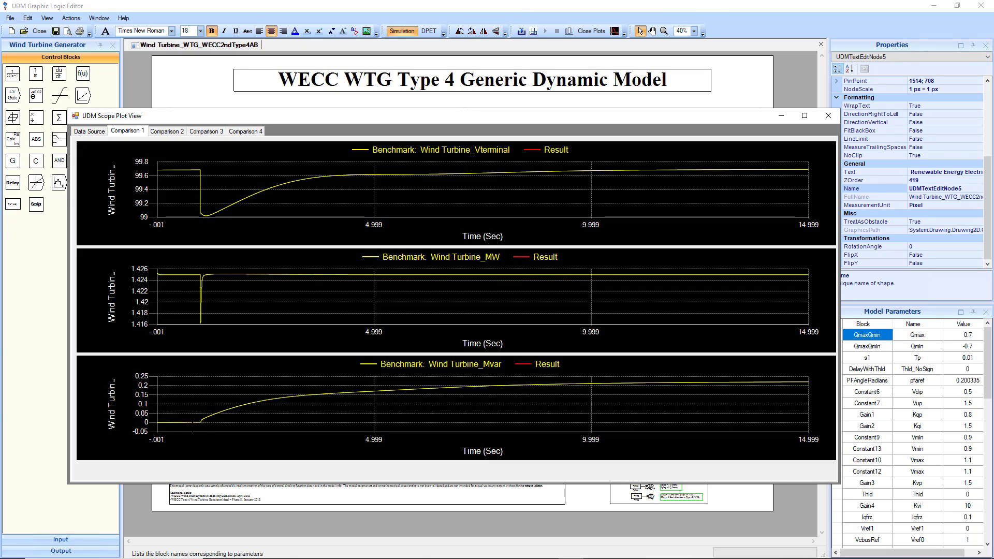
{"action": "mouse_move", "coordinate": [203, 423]}
{"action": "mouse_move", "coordinate": [293, 392]}
Return to the WECC WTG Type 4 diagram, locate the five flag parameters, and examine the option descriptions in the FLAGS block
{"action": "left_click", "coordinate": [735, 89]}
{"action": "left_click", "coordinate": [738, 93]}
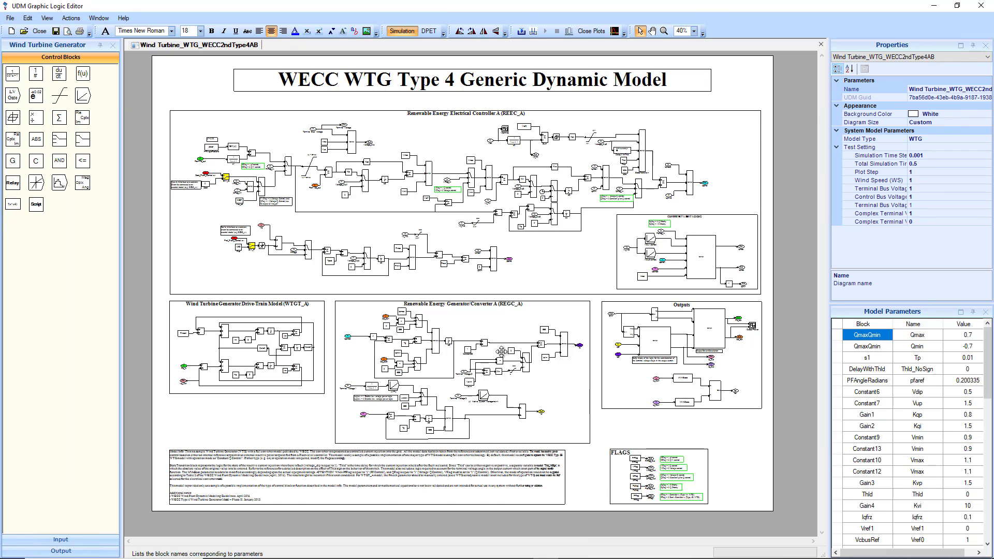
{"action": "scroll", "coordinate": [920, 453], "scroll_direction": "down", "scroll_amount": 10}
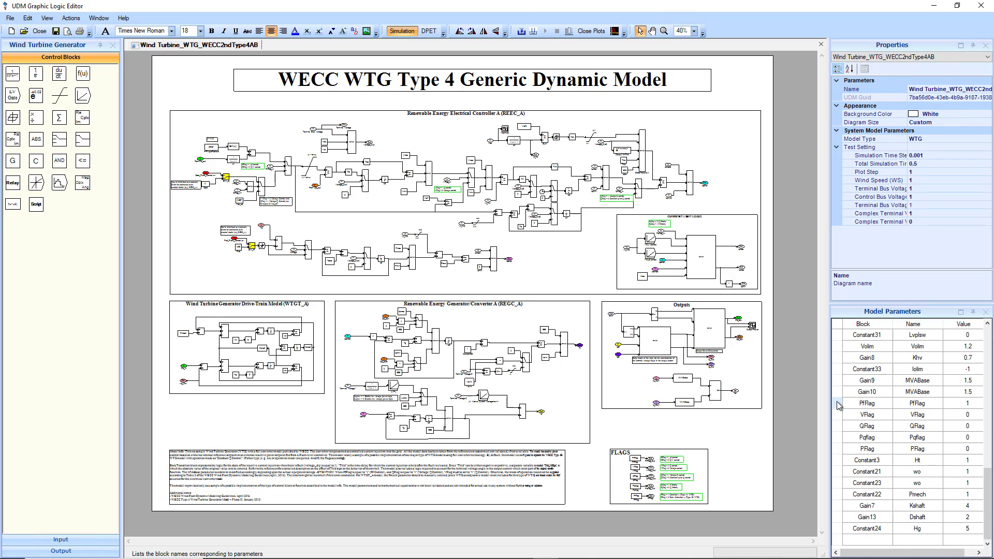
{"action": "left_click_drag", "start_coordinate": [836, 404], "coordinate": [833, 449]}
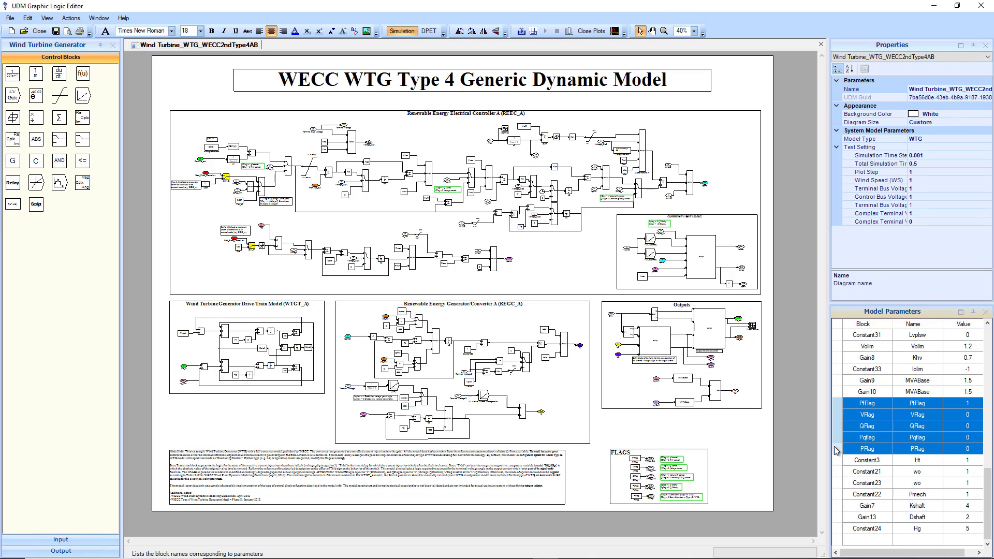
{"action": "left_click", "coordinate": [667, 438]}
{"action": "scroll", "coordinate": [627, 442], "scroll_direction": "up", "scroll_amount": 2}
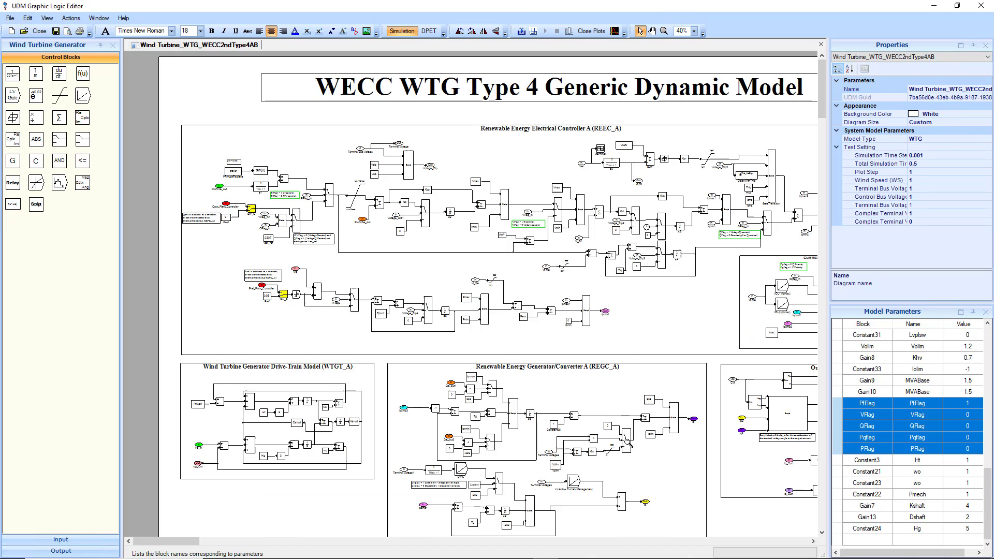
{"action": "left_click", "coordinate": [627, 443]}
{"action": "scroll", "coordinate": [627, 449], "scroll_direction": "up", "scroll_amount": 3}
{"action": "left_click_drag", "start_coordinate": [666, 479], "coordinate": [324, 85]}
{"action": "left_click_drag", "start_coordinate": [640, 315], "coordinate": [323, 112]}
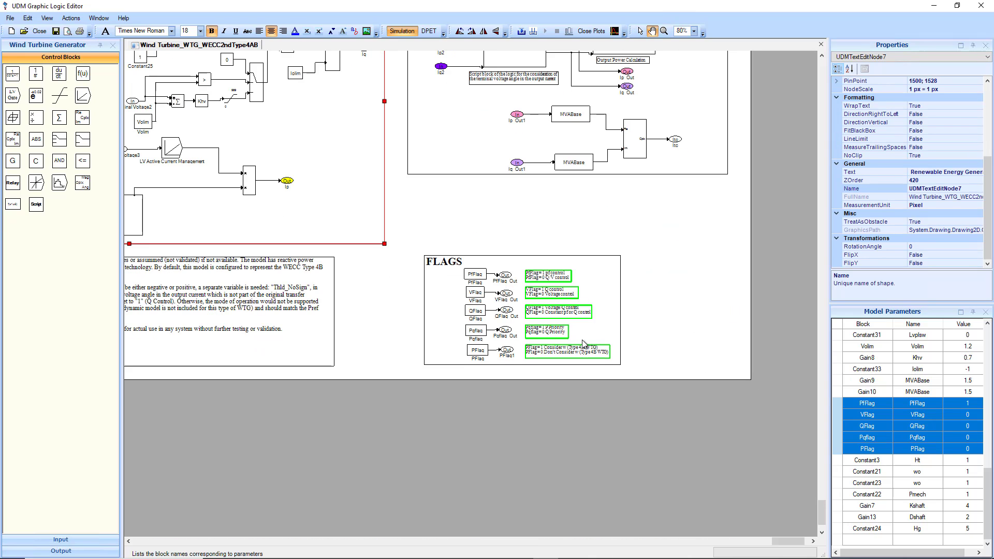
{"action": "scroll", "coordinate": [574, 350], "scroll_direction": "up", "scroll_amount": 2}
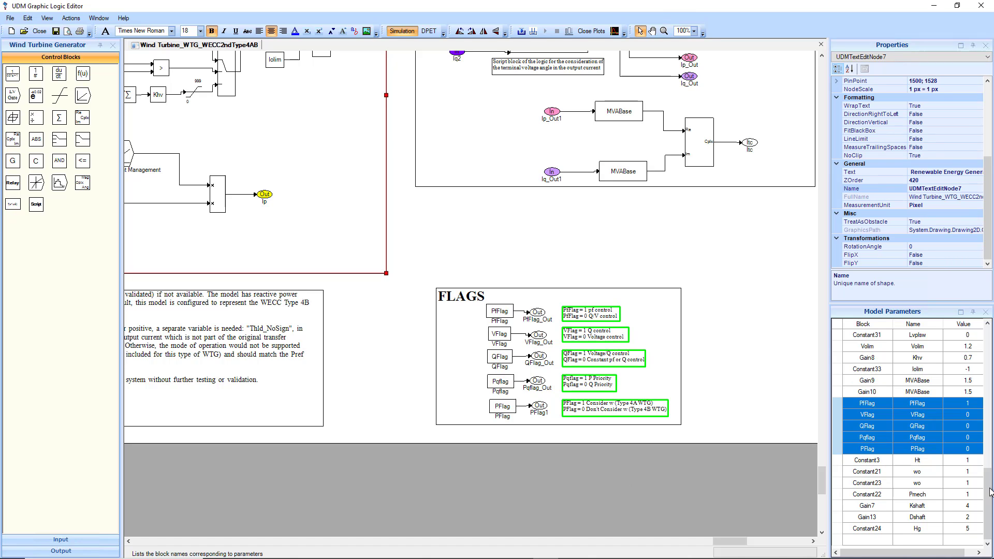
Set the PfFlag model parameter to 0, check the other flag values, and close the UDM editor and Wind Turbine editor
{"action": "left_click", "coordinate": [968, 404]}
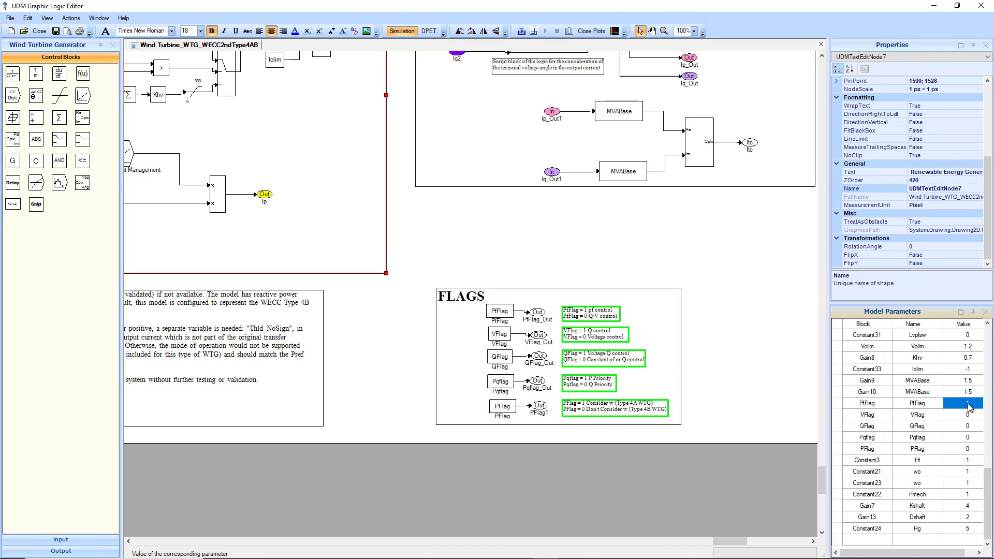
{"action": "left_click", "coordinate": [967, 405]}
{"action": "type", "text": "0"}
{"action": "left_click", "coordinate": [976, 417]}
{"action": "left_click", "coordinate": [976, 427]}
{"action": "left_click", "coordinate": [975, 439]}
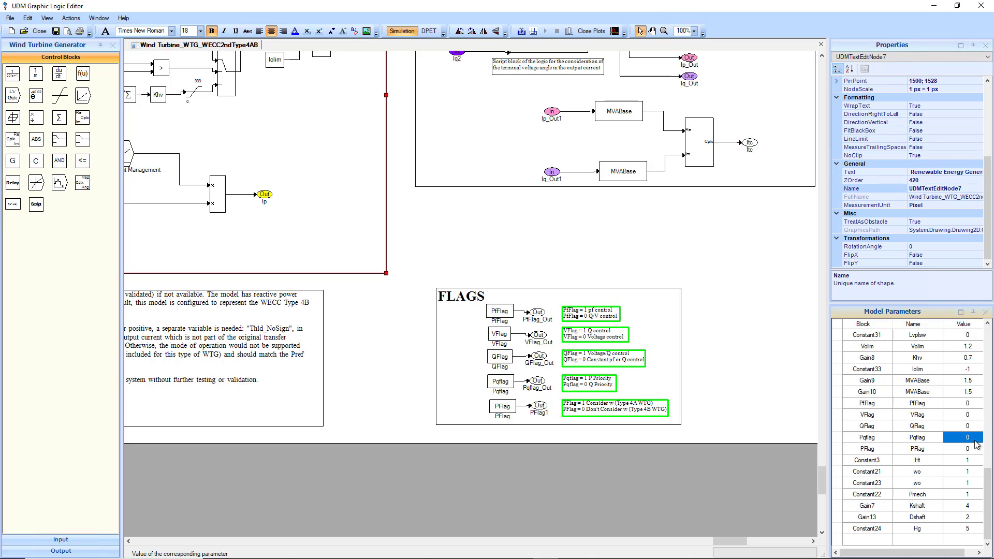
{"action": "left_click", "coordinate": [976, 449]}
{"action": "left_click", "coordinate": [647, 248]}
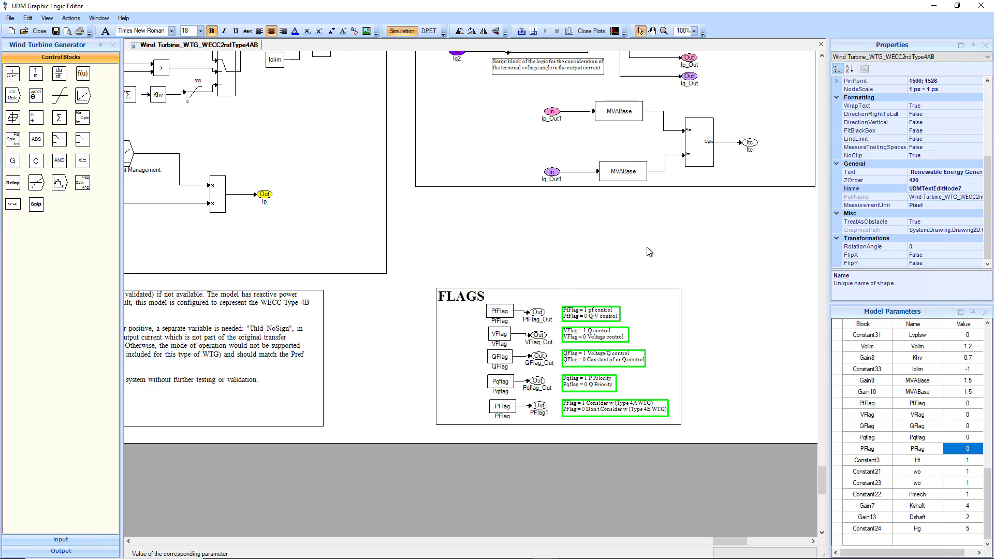
{"action": "left_click", "coordinate": [537, 325]}
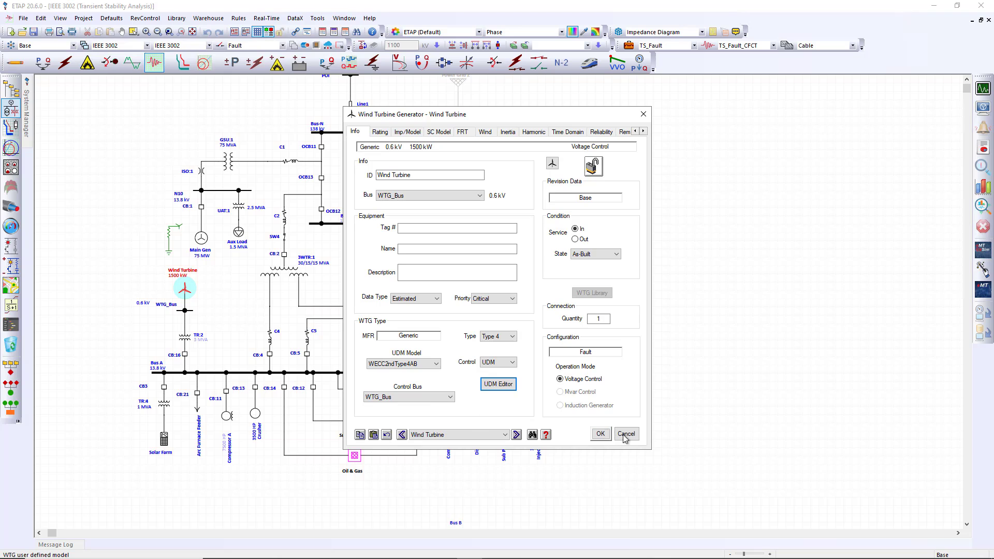
{"action": "left_click", "coordinate": [626, 435]}
Run the TS_VI_2 transient stability scenario from the Scenario Wizard and close the wizard
{"action": "left_click", "coordinate": [11, 369]}
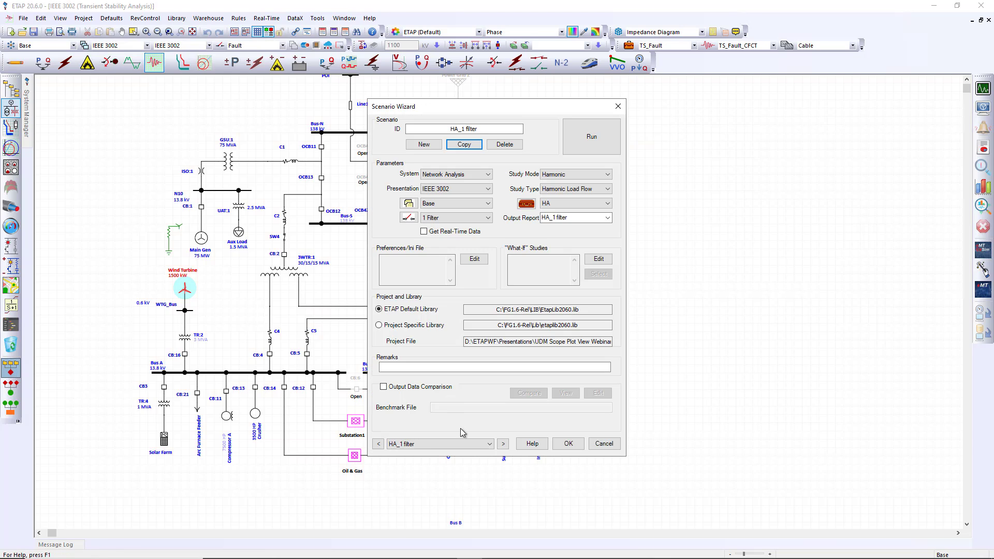
{"action": "left_click", "coordinate": [437, 444]}
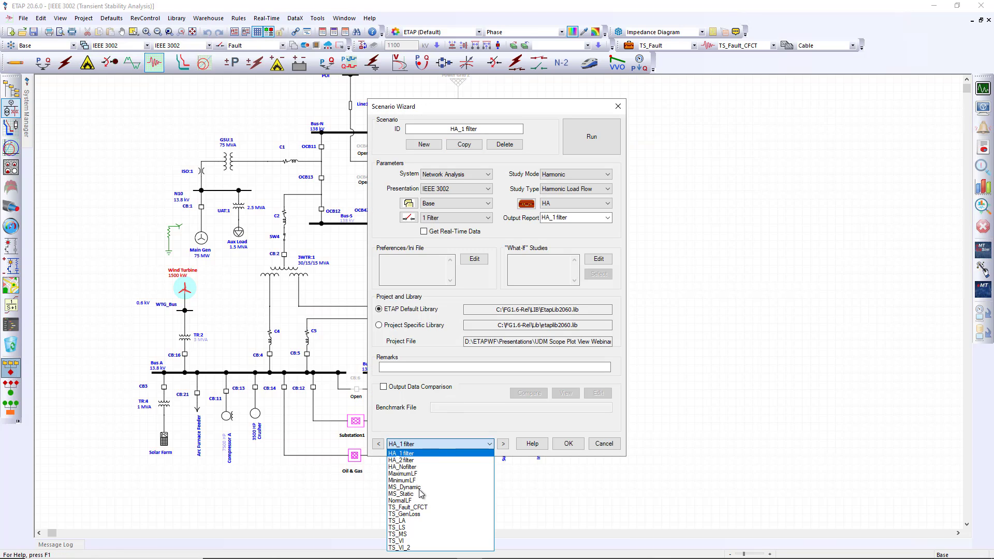
{"action": "left_click", "coordinate": [419, 547]}
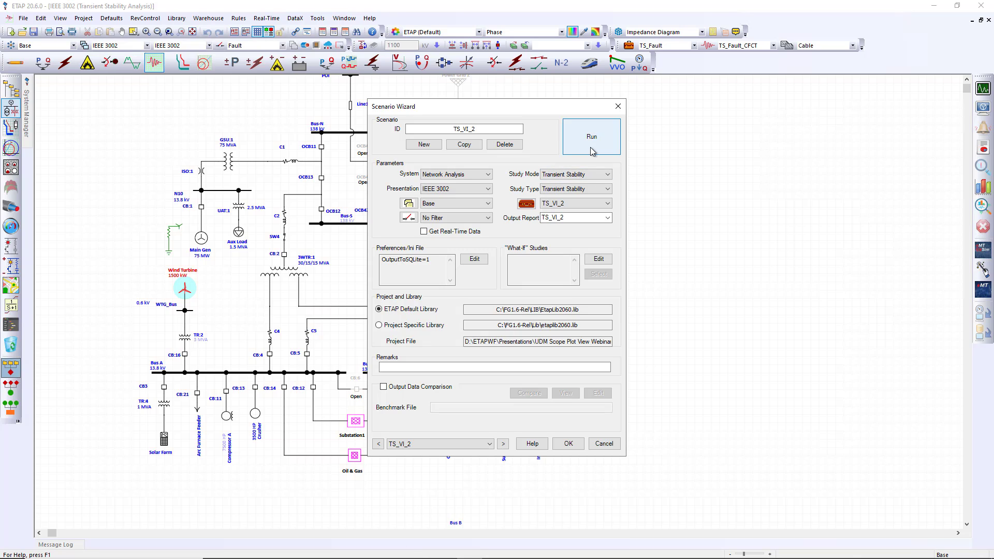
{"action": "left_click", "coordinate": [592, 150]}
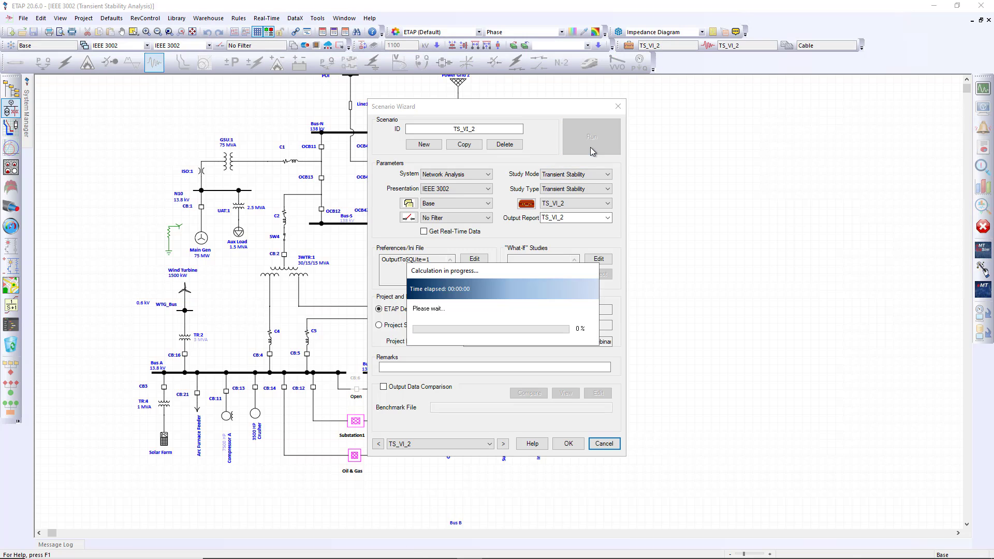
{"action": "left_click", "coordinate": [568, 443]}
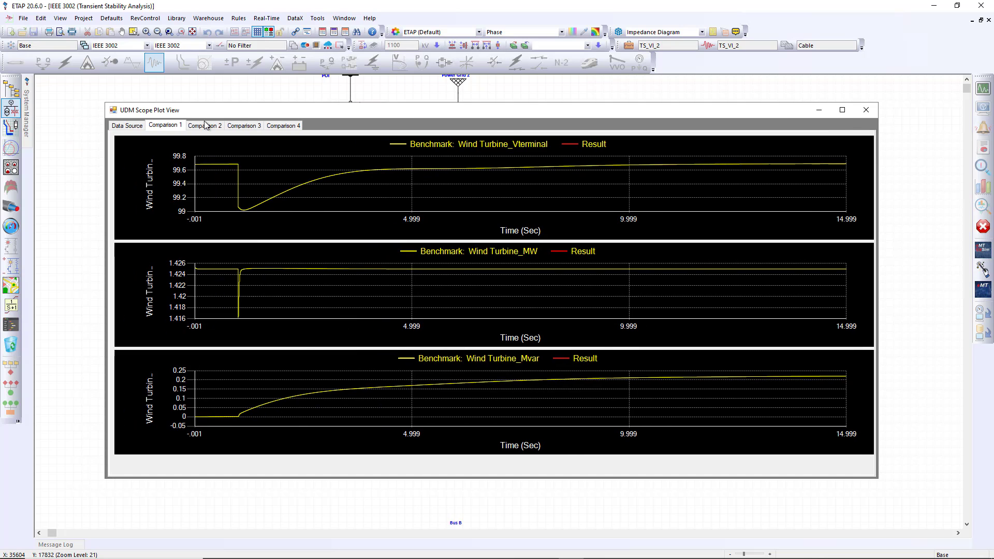
Load the TS_VI_2 result plot file into the available plot data of the UDM Scope Plot View
{"action": "left_click", "coordinate": [138, 127]}
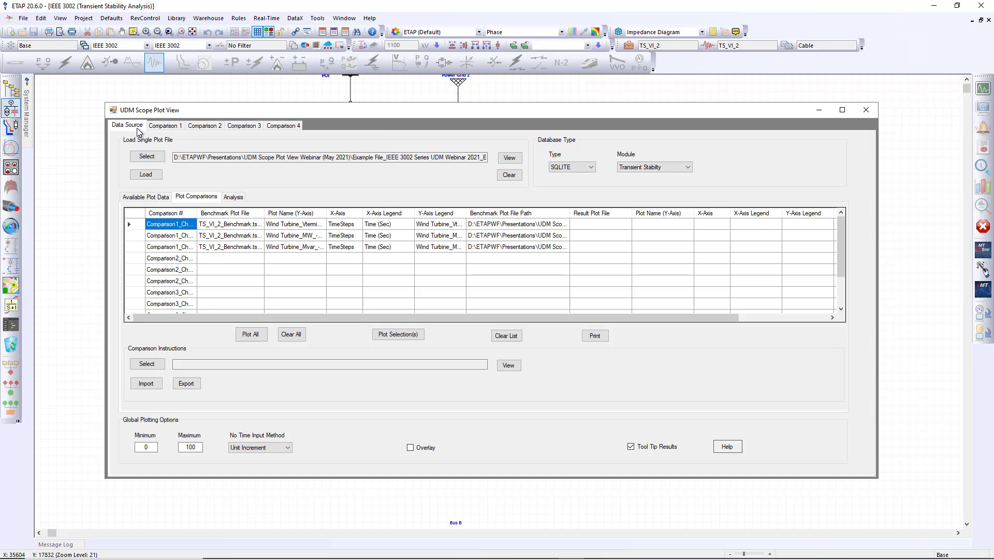
{"action": "left_click", "coordinate": [145, 199]}
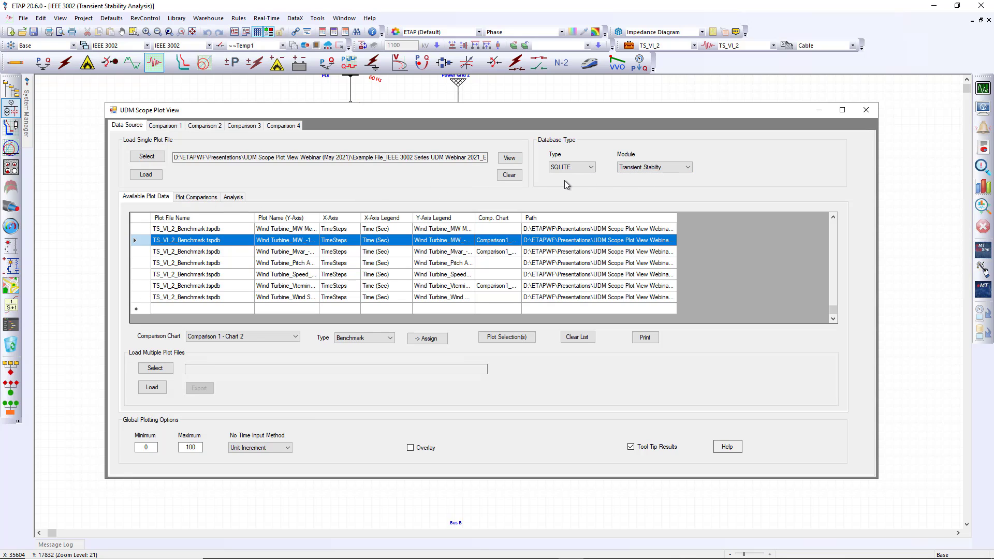
{"action": "left_click", "coordinate": [148, 157]}
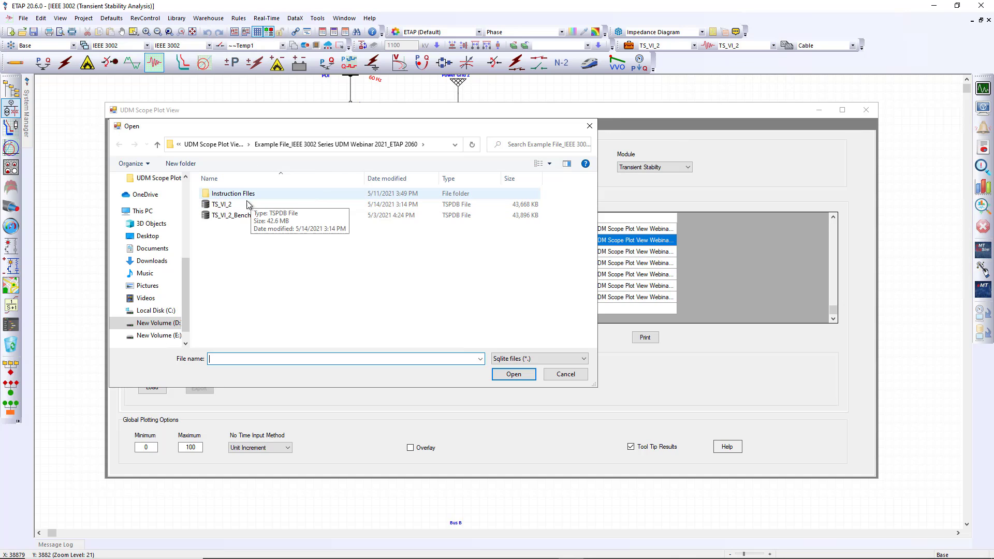
{"action": "double_click", "coordinate": [235, 208]}
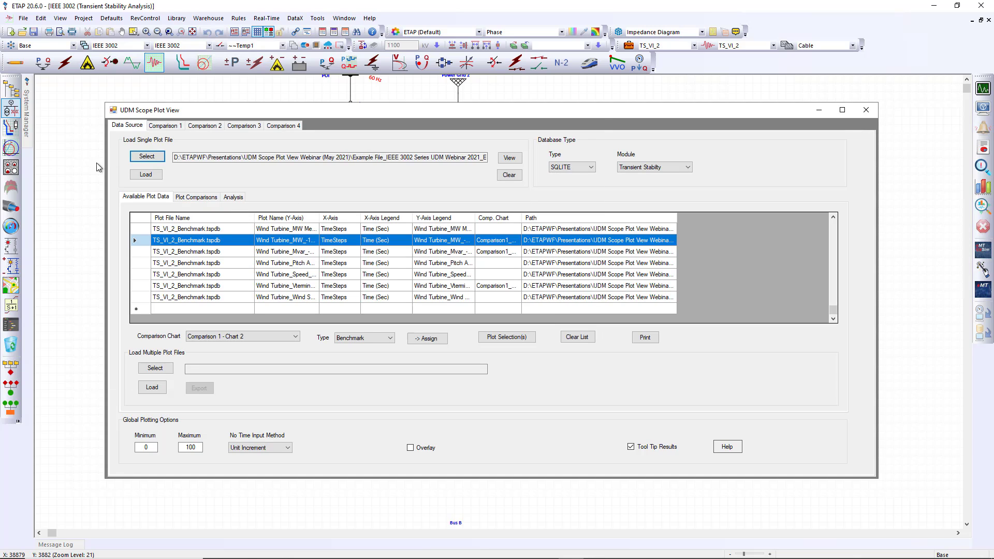
{"action": "left_click", "coordinate": [146, 175]}
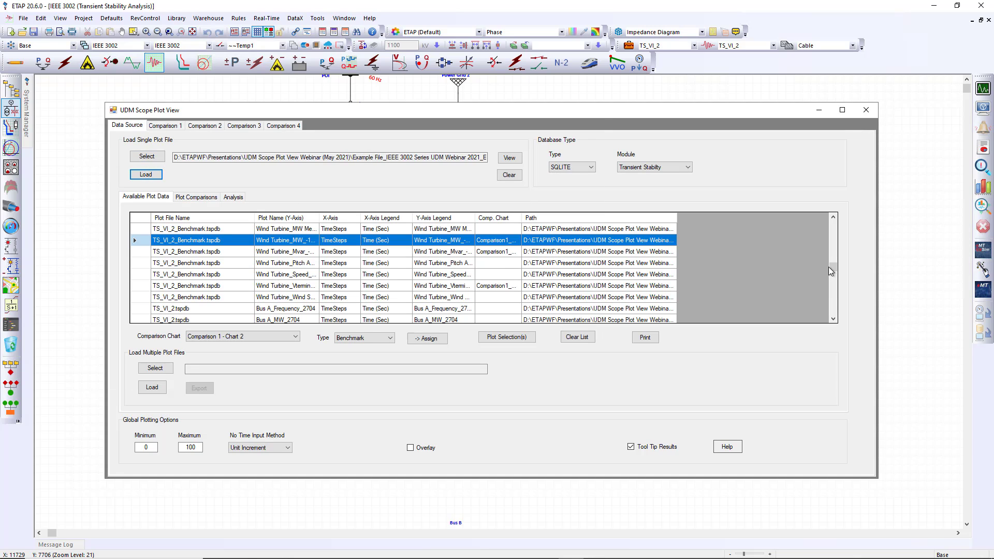
Preview the TS_VI_2 Wind Turbine_Vterminal plot and assign it as Results to Comparison 1 - Chart 1
{"action": "left_click_drag", "start_coordinate": [833, 267], "coordinate": [830, 314]}
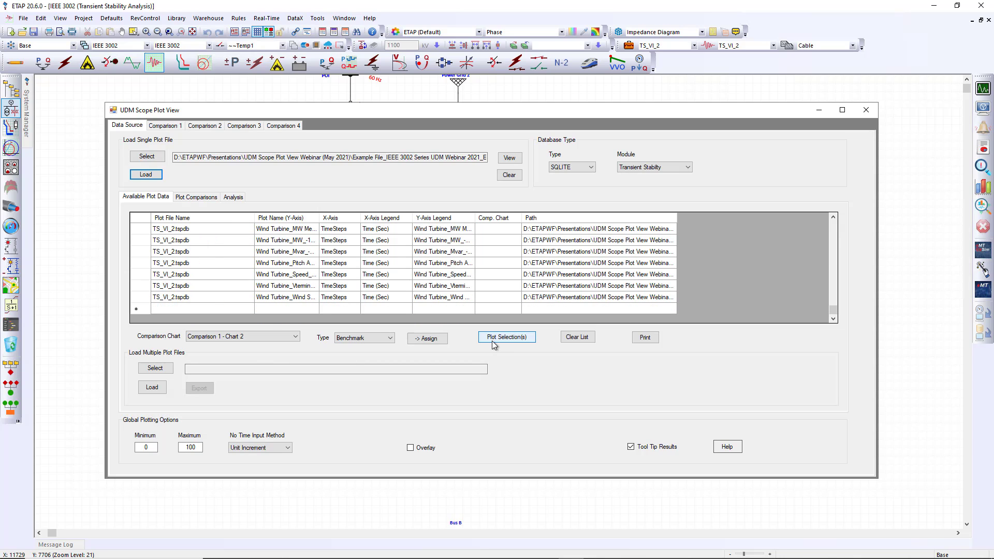
{"action": "left_click", "coordinate": [140, 286]}
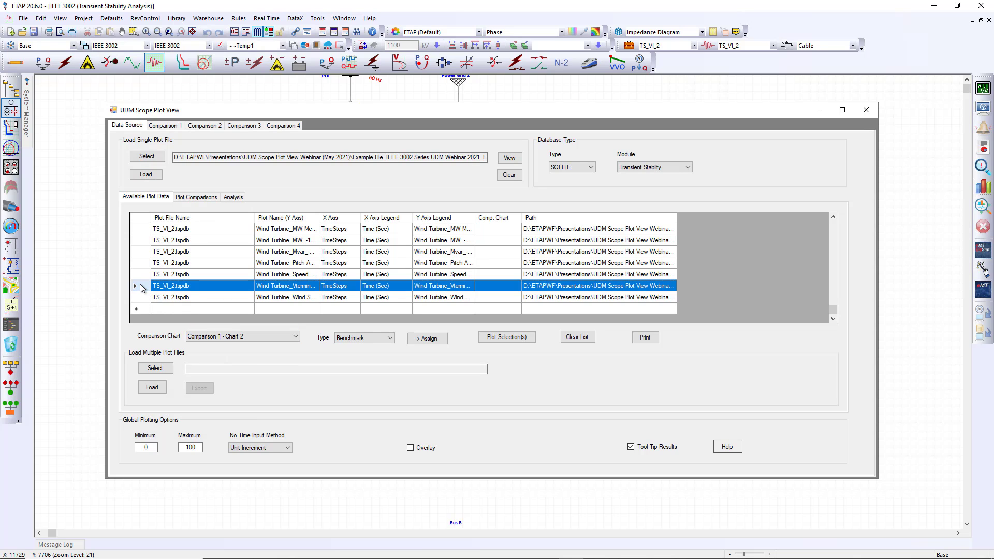
{"action": "left_click", "coordinate": [390, 338]}
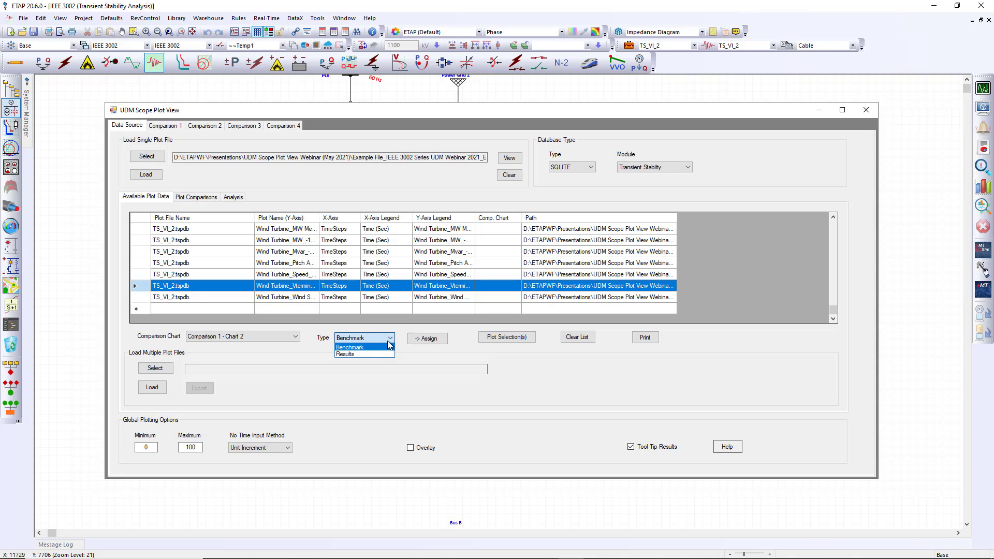
{"action": "left_click", "coordinate": [365, 355]}
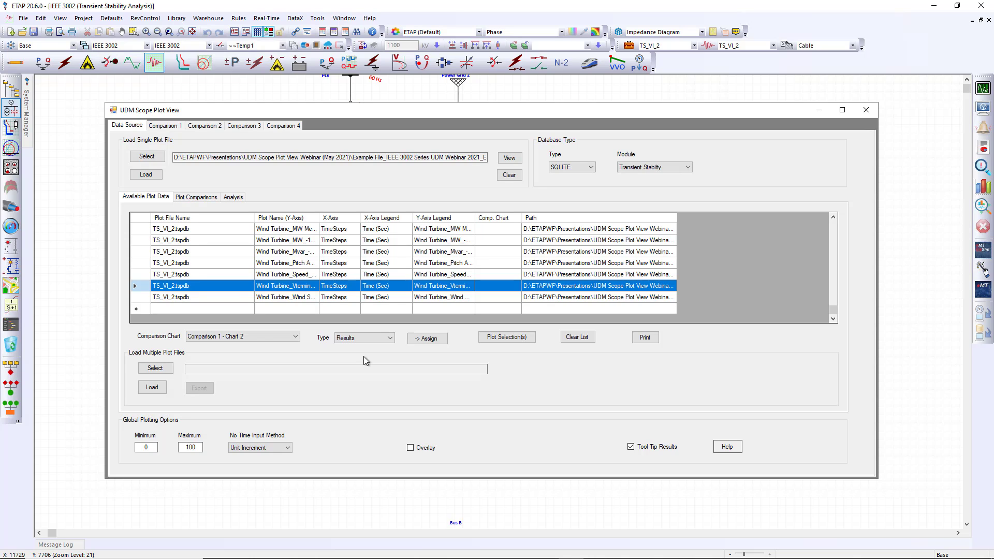
{"action": "left_click", "coordinate": [265, 338]}
{"action": "left_click", "coordinate": [233, 346]}
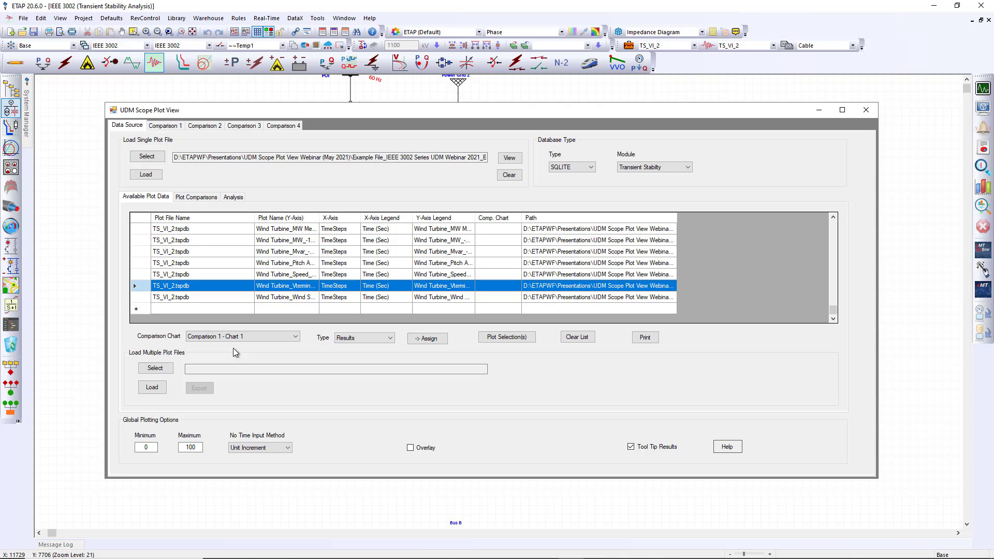
{"action": "left_click", "coordinate": [489, 339]}
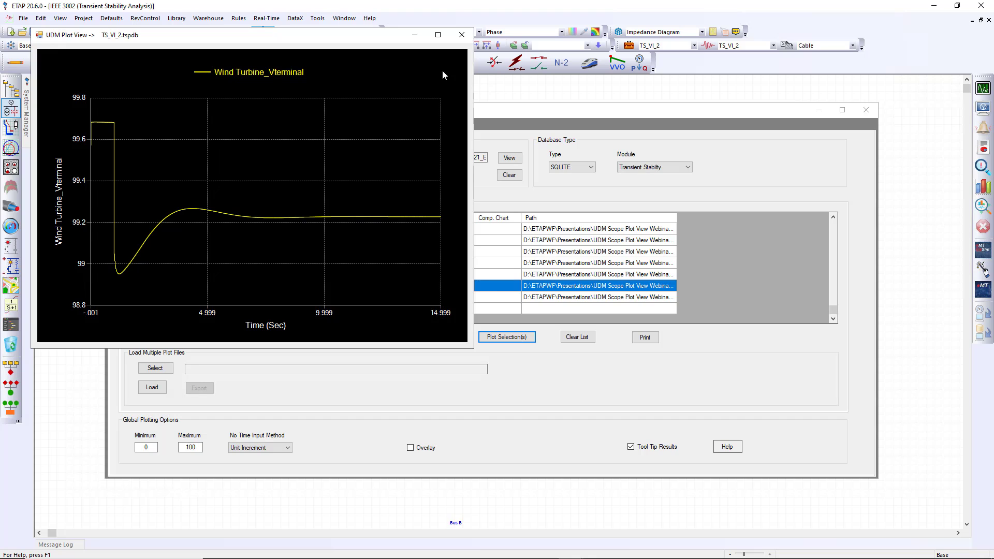
{"action": "left_click", "coordinate": [461, 35]}
{"action": "left_click", "coordinate": [427, 338]}
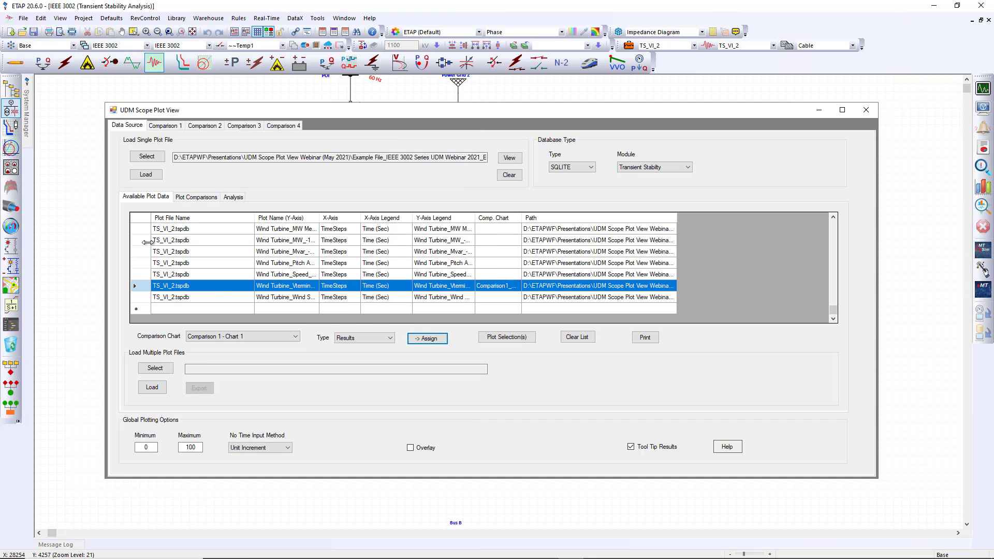
Preview the TS_VI_2 Wind Turbine_MW plot and assign it as Results to Comparison 1 - Chart 2
{"action": "left_click", "coordinate": [147, 241]}
{"action": "left_click", "coordinate": [226, 339]}
{"action": "left_click", "coordinate": [226, 353]}
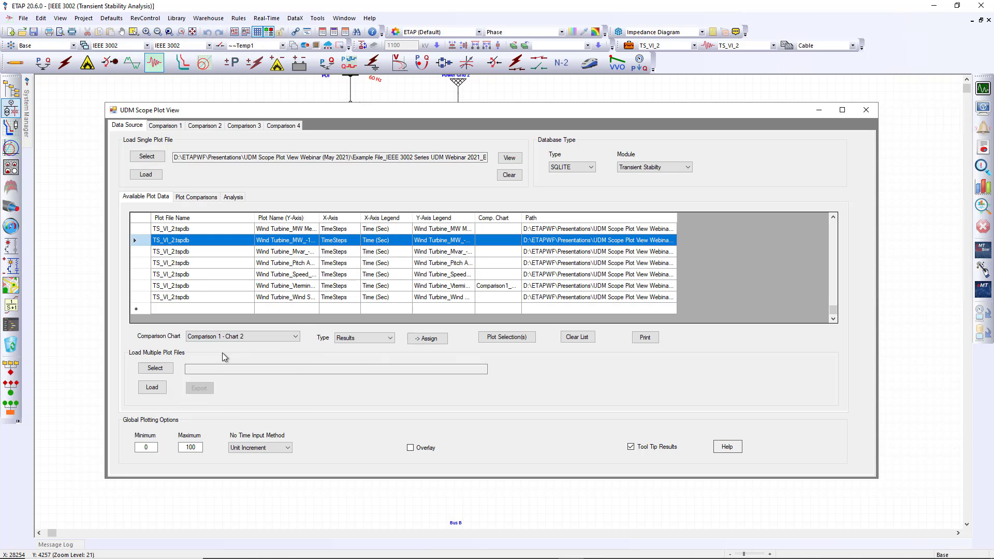
{"action": "left_click", "coordinate": [494, 337]}
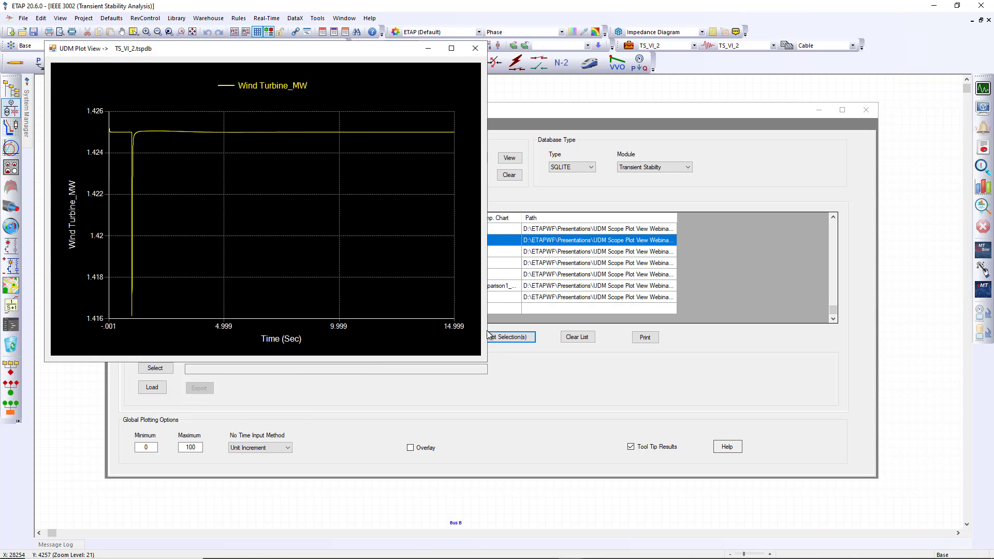
{"action": "left_click", "coordinate": [475, 46]}
{"action": "left_click", "coordinate": [427, 338]}
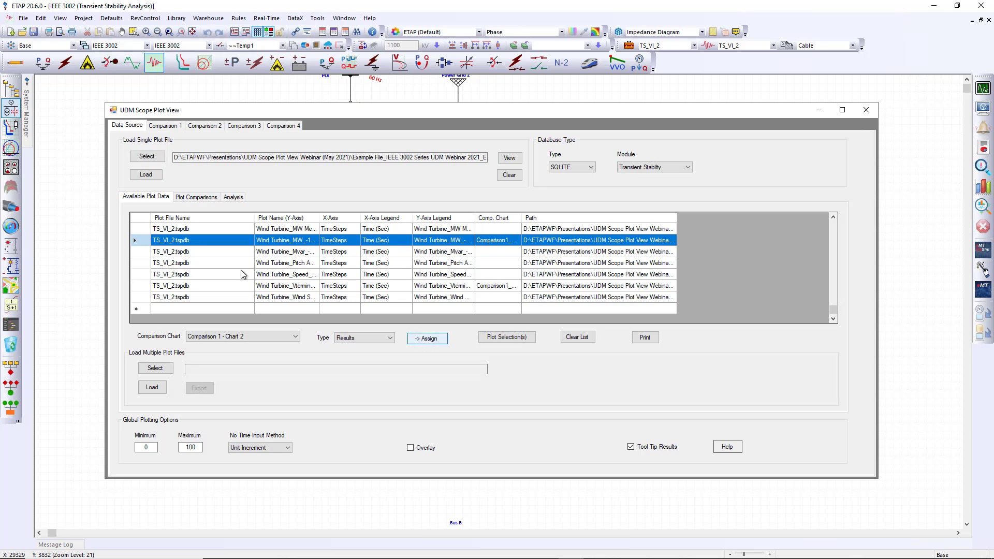
Assign the TS_VI_2 Wind Turbine_Mvar plot as Results to Comparison 1 - Chart 3
{"action": "left_click", "coordinate": [134, 251]}
{"action": "left_click", "coordinate": [253, 337]}
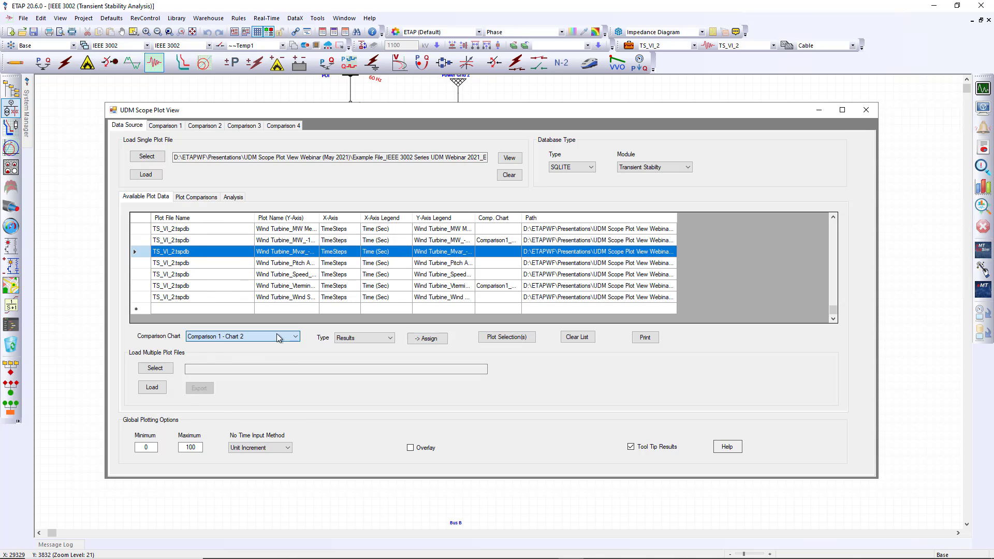
{"action": "left_click", "coordinate": [264, 359]}
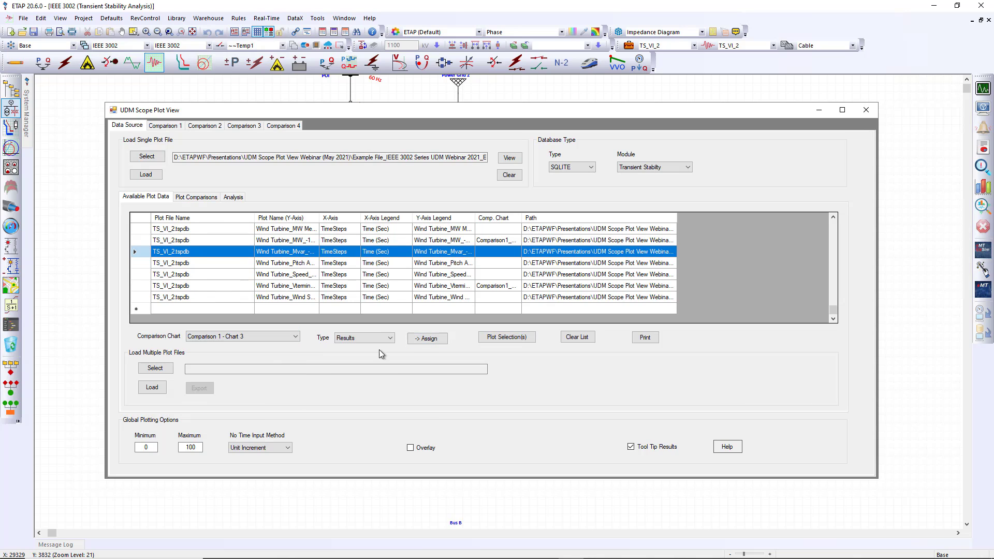
{"action": "left_click", "coordinate": [428, 340]}
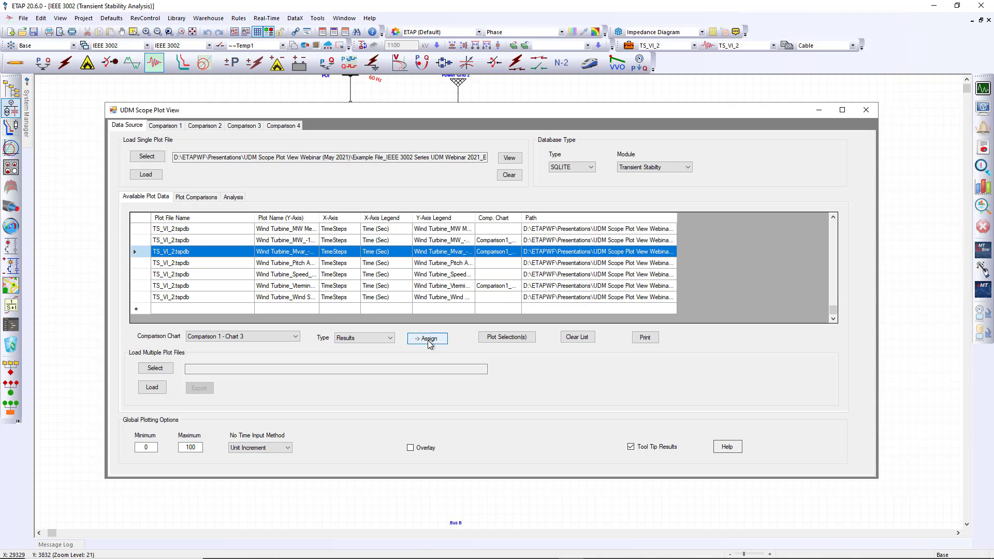
Review the benchmark and result assignments, then plot all comparisons and examine the Wind Turbine curves in Comparison 1
{"action": "left_click", "coordinate": [199, 198]}
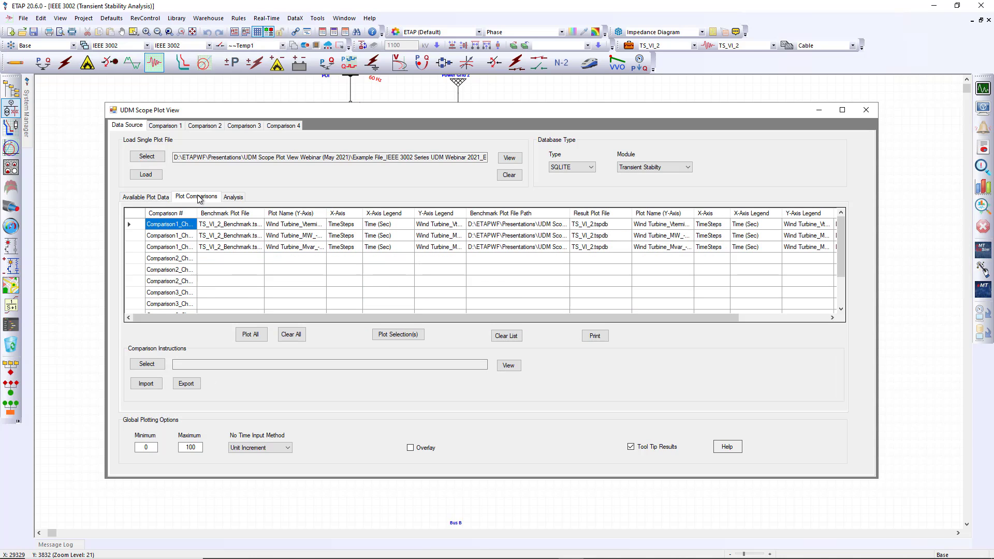
{"action": "left_click_drag", "start_coordinate": [281, 320], "coordinate": [445, 318]}
{"action": "left_click", "coordinate": [134, 213]}
{"action": "left_click", "coordinate": [247, 257]}
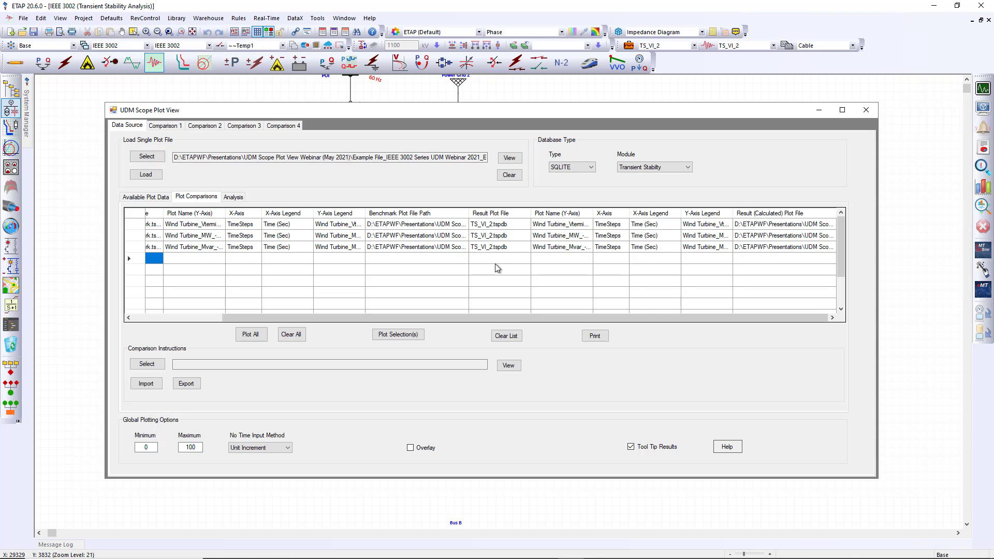
{"action": "left_click_drag", "start_coordinate": [290, 316], "coordinate": [159, 318]}
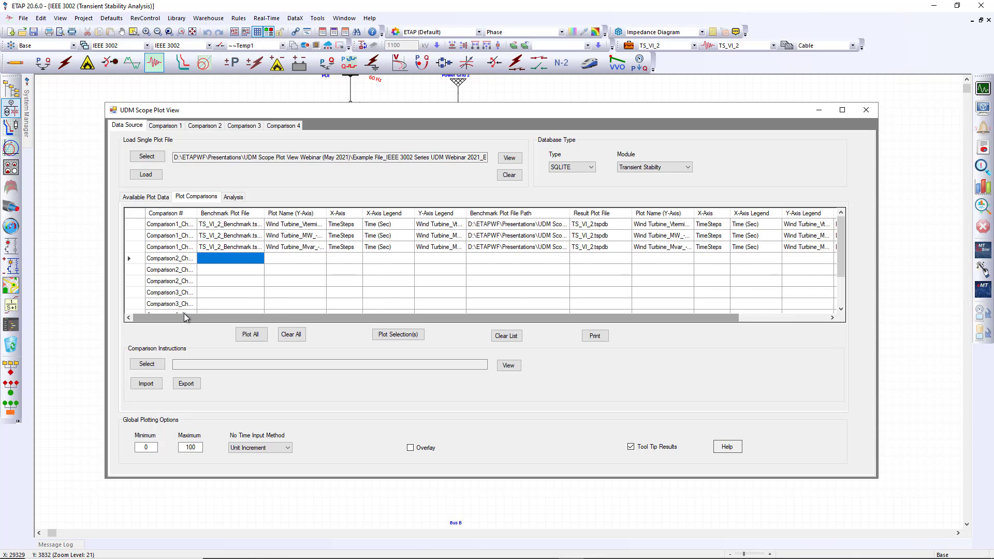
{"action": "left_click", "coordinate": [246, 337]}
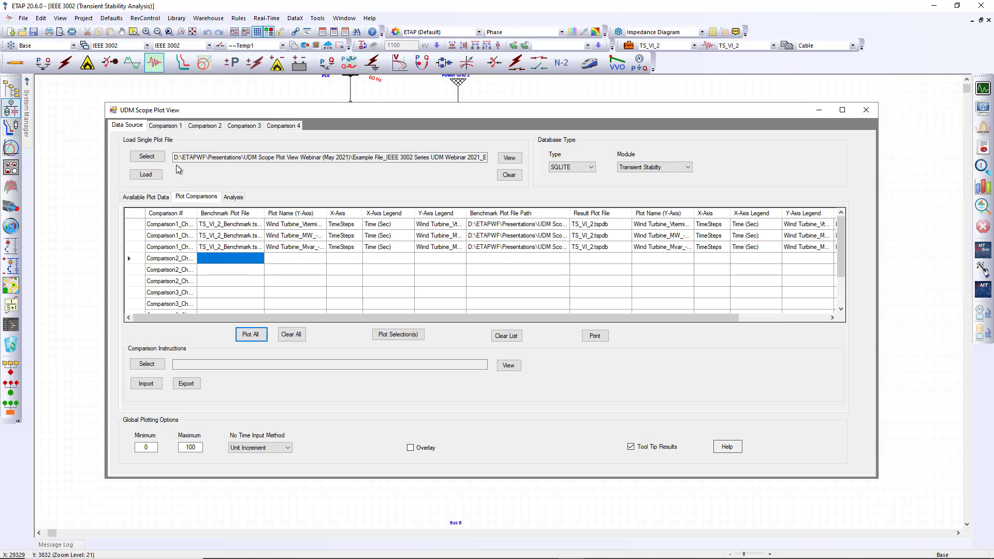
{"action": "left_click", "coordinate": [165, 128]}
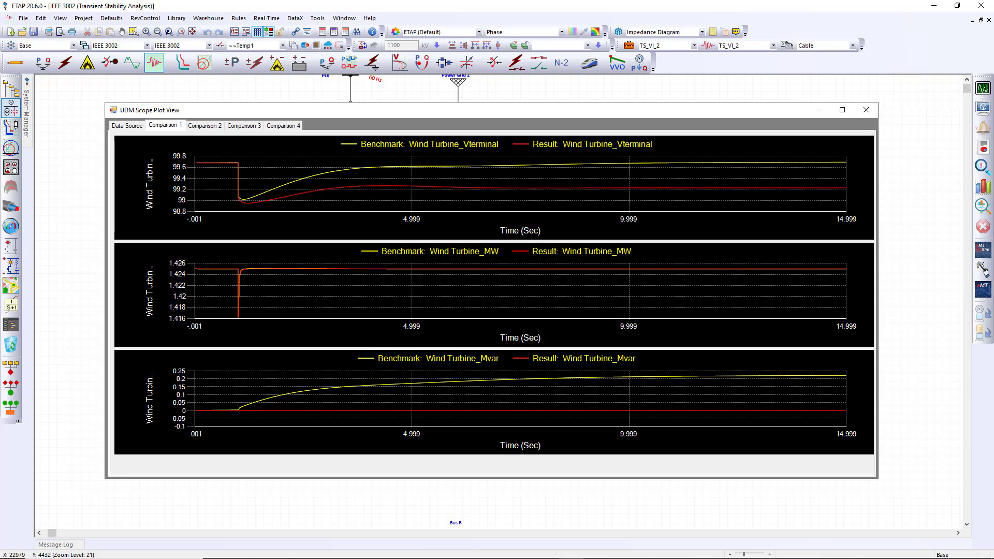
{"action": "mouse_move", "coordinate": [238, 201]}
{"action": "mouse_move", "coordinate": [362, 392]}
Switch to the UDM Graphic Logic Editor, set the PfFlag model parameter to 1, and compile the wind turbine model
{"action": "left_click", "coordinate": [546, 552]}
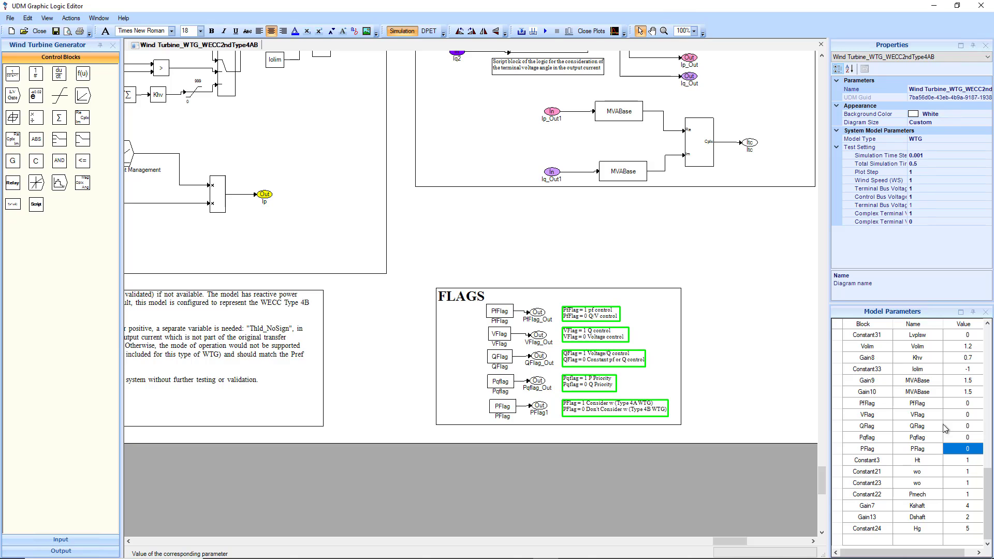
{"action": "left_click_drag", "start_coordinate": [837, 403], "coordinate": [837, 452]}
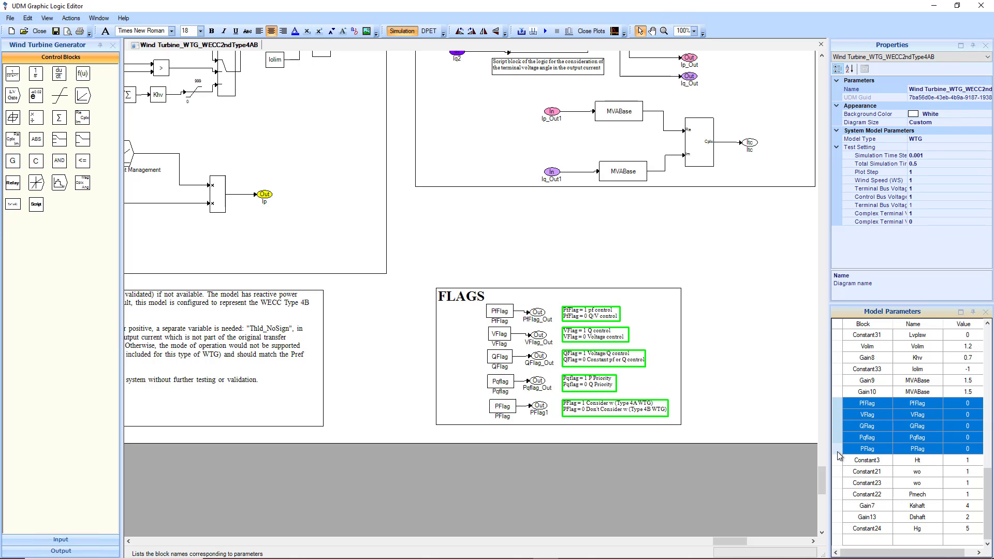
{"action": "left_click", "coordinate": [967, 405]}
{"action": "type", "text": "1"}
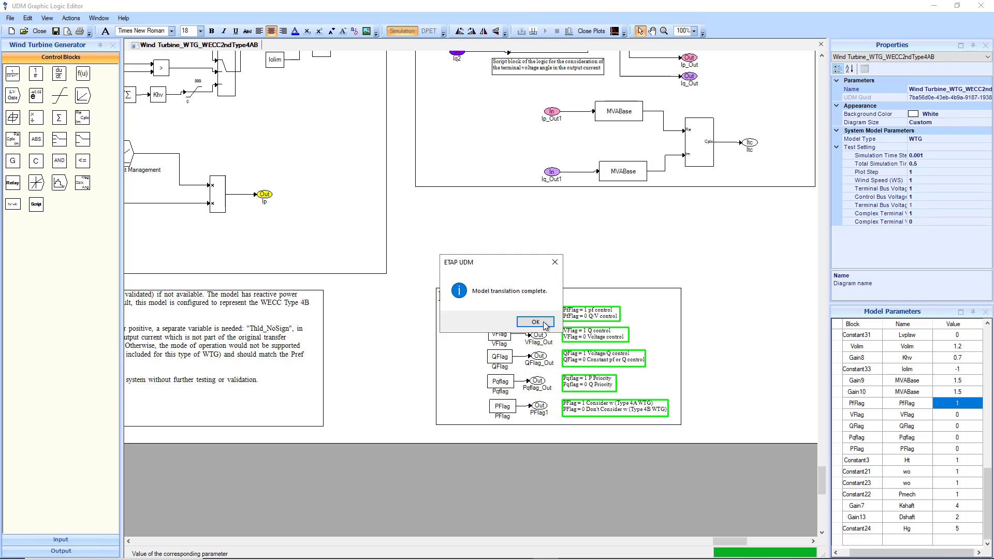
{"action": "left_click", "coordinate": [543, 321]}
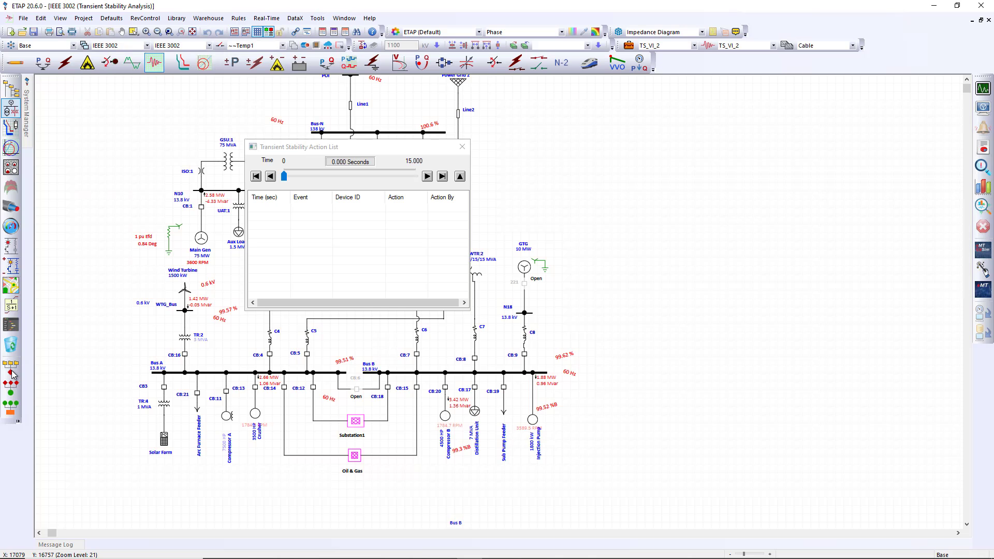
Rerun the TS_VI_2 transient stability scenario with the updated model and close the Scenario Wizard
{"action": "left_click", "coordinate": [11, 373]}
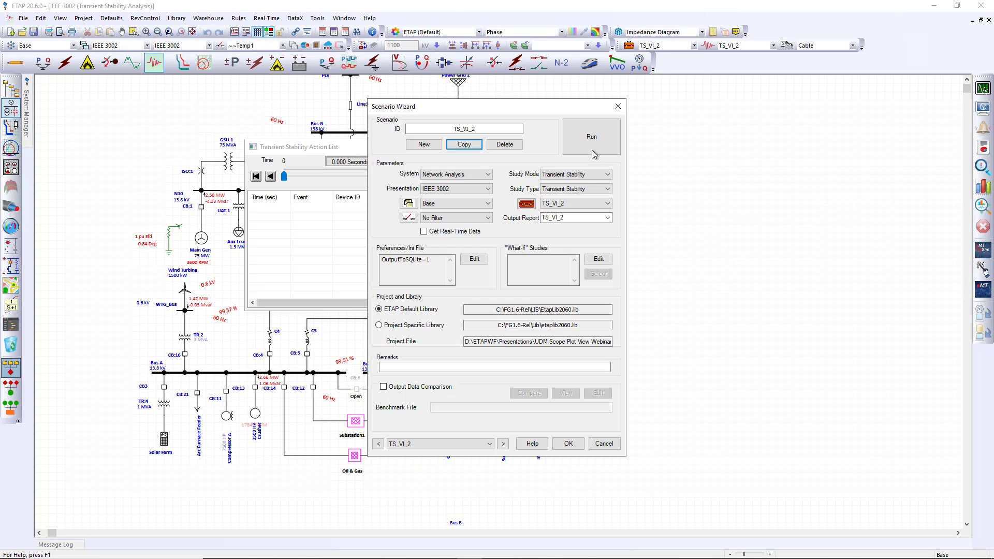
{"action": "left_click", "coordinate": [591, 150]}
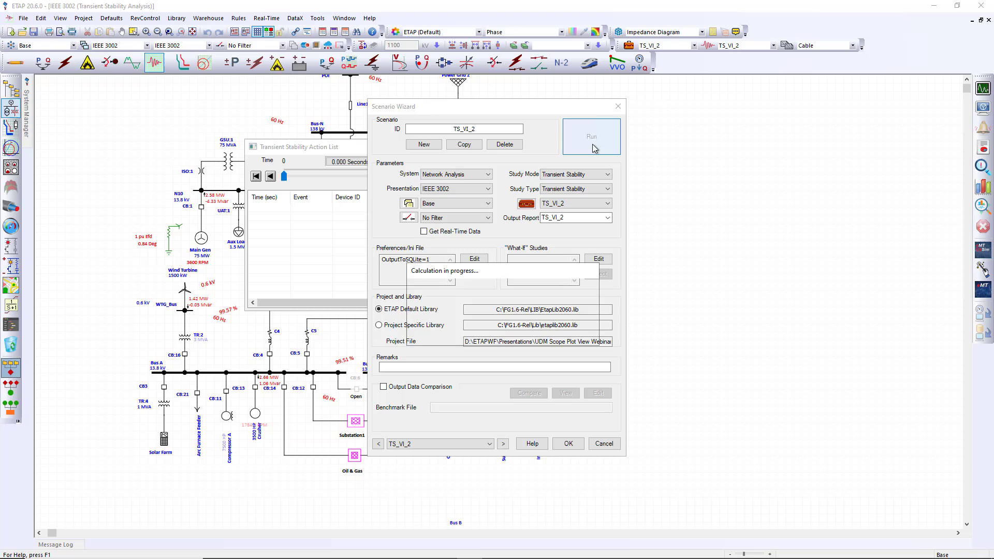
{"action": "left_click", "coordinate": [569, 444]}
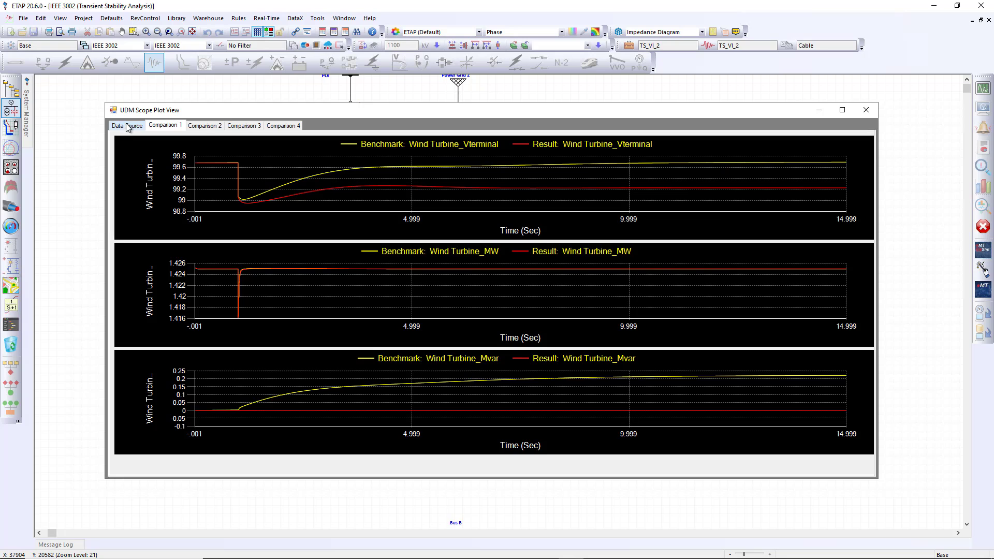
Enable plot overlay with "Custom" + Count naming and the plot name PF Control, then plot all comparisons
{"action": "left_click", "coordinate": [128, 127]}
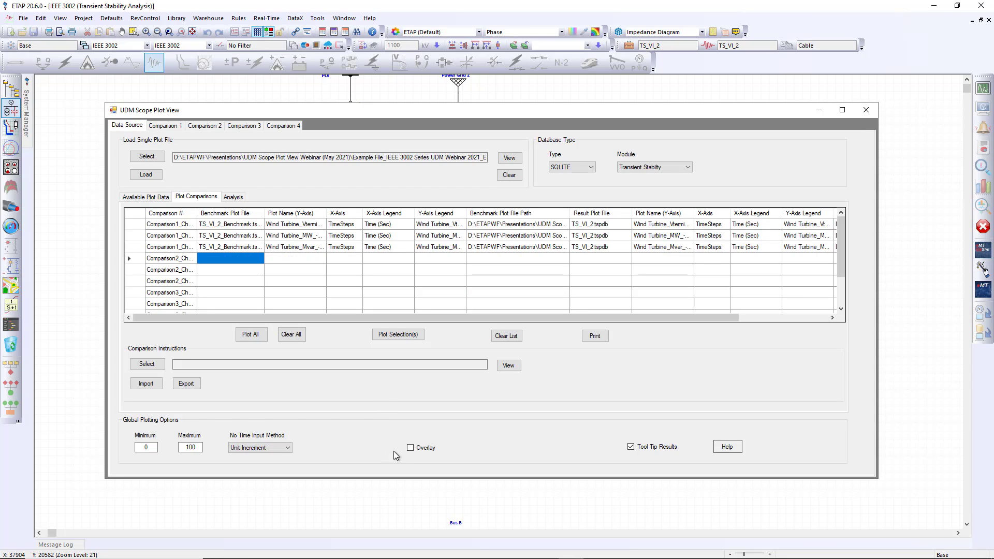
{"action": "left_click", "coordinate": [410, 448]}
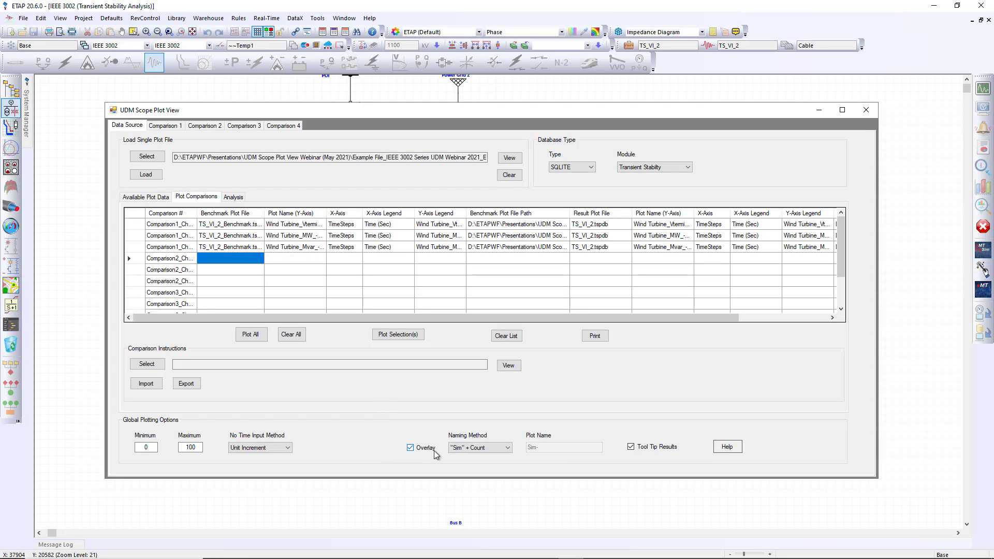
{"action": "left_click", "coordinate": [489, 449]}
{"action": "left_click", "coordinate": [486, 463]}
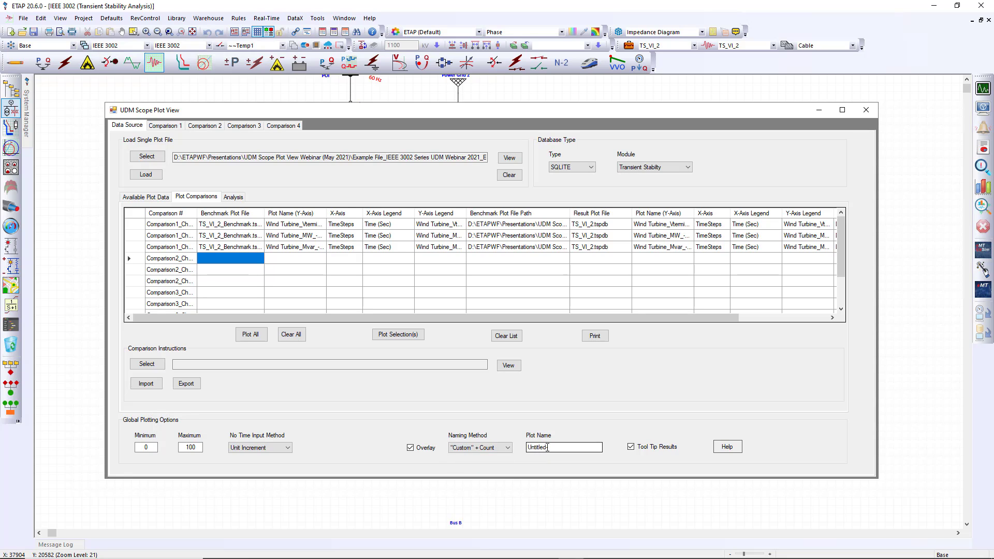
{"action": "left_click_drag", "start_coordinate": [547, 448], "coordinate": [430, 448]}
{"action": "type", "text": "PF Control"}
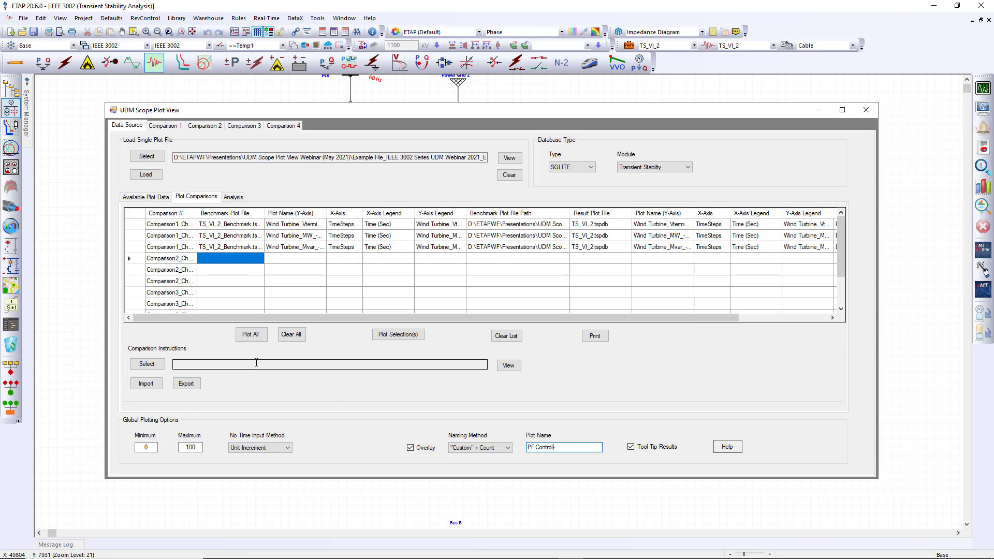
{"action": "left_click", "coordinate": [252, 335]}
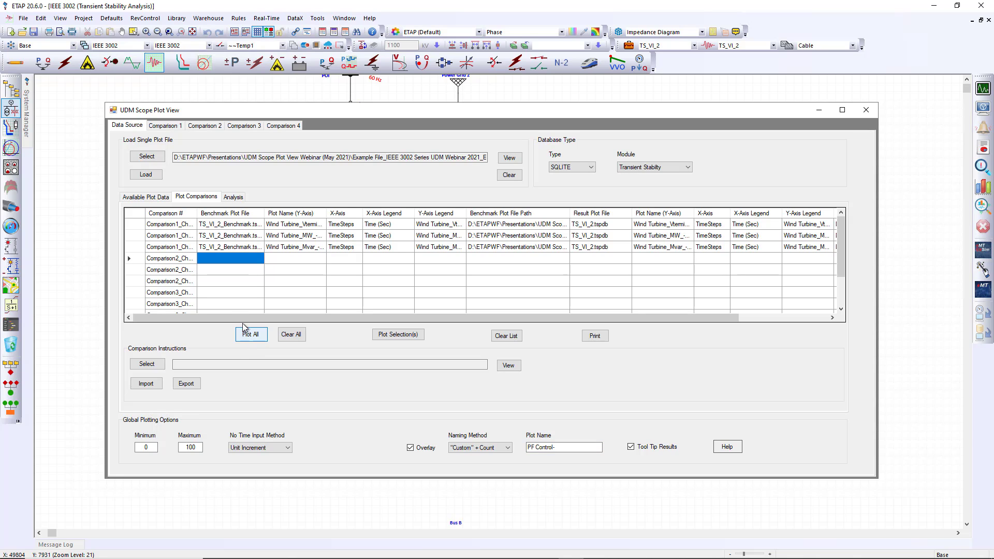
Examine the PF Control overlay curves in Comparison 1 against the PfFlag control logic in the wind turbine model diagram
{"action": "left_click", "coordinate": [172, 130]}
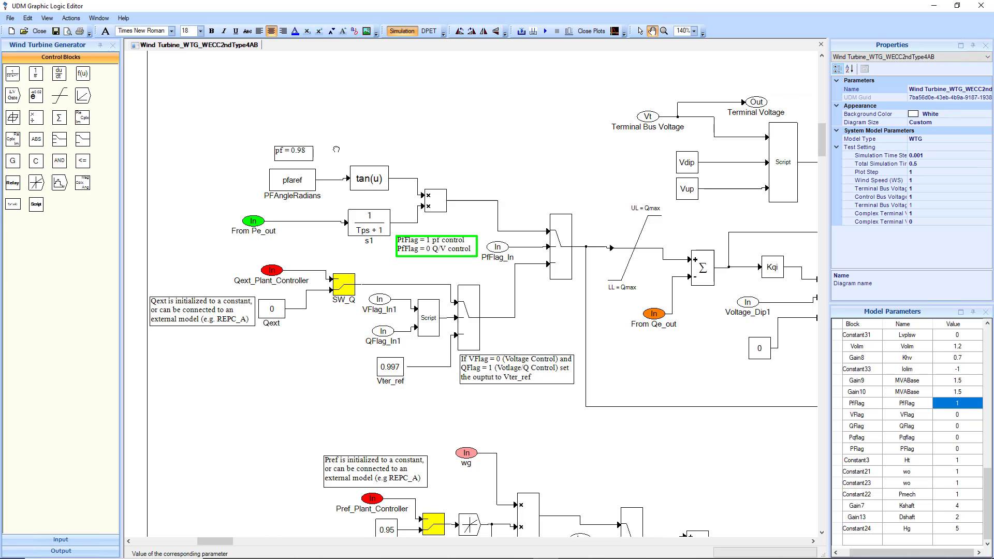
{"action": "key", "text": "Escape"}
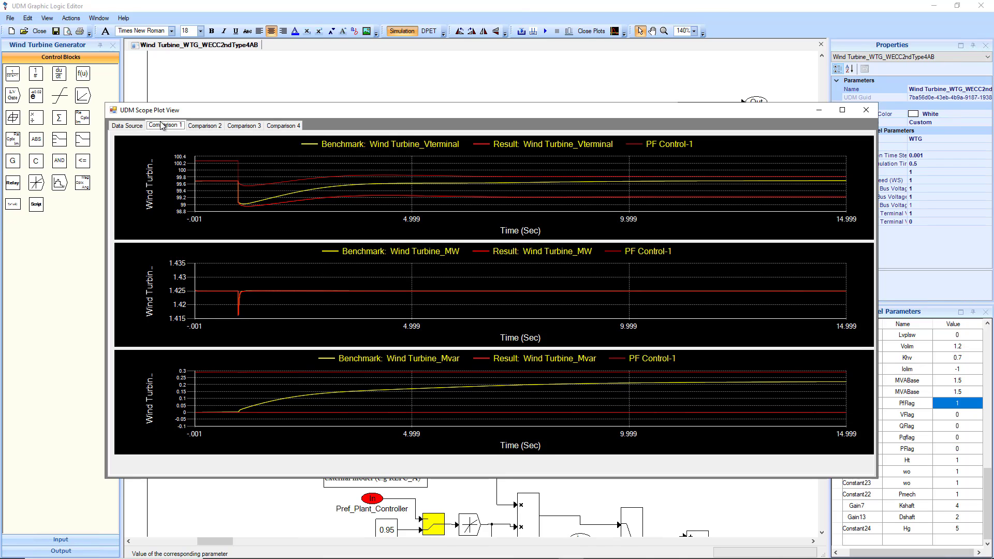
Export all rows of the plot comparison list to a CSV instruction file named Webinar_Instructions
{"action": "left_click", "coordinate": [138, 126]}
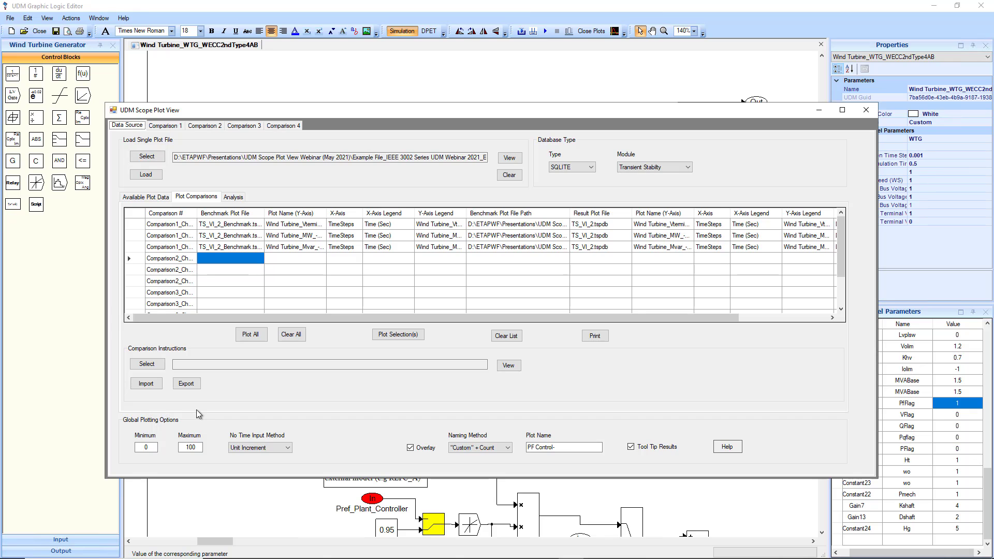
{"action": "left_click", "coordinate": [132, 213]}
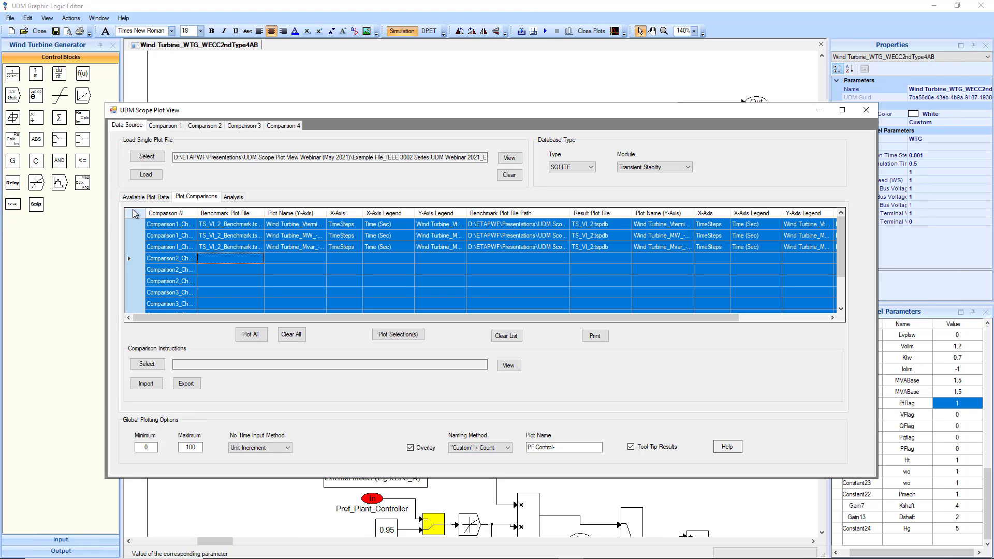
{"action": "left_click", "coordinate": [186, 384]}
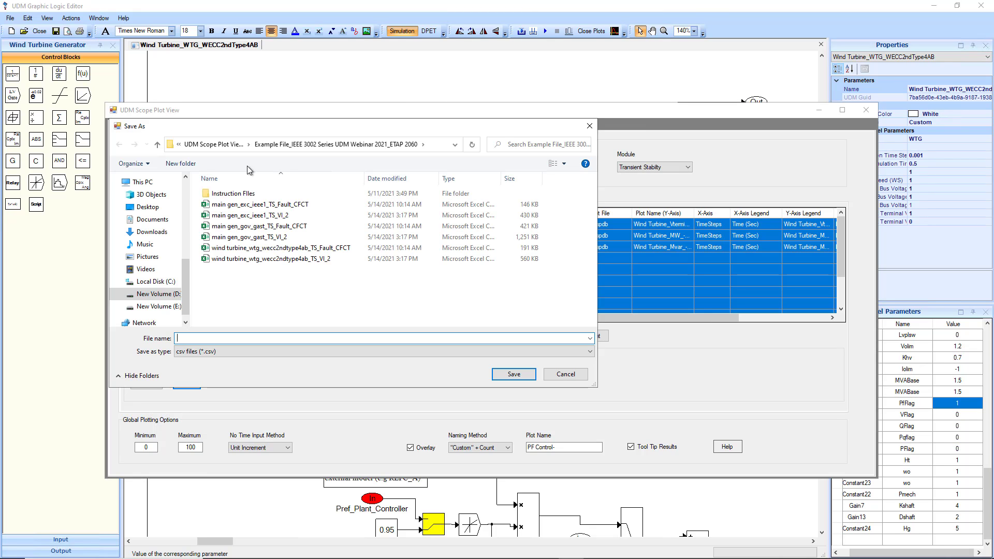
{"action": "left_click_drag", "start_coordinate": [271, 127], "coordinate": [480, 222]}
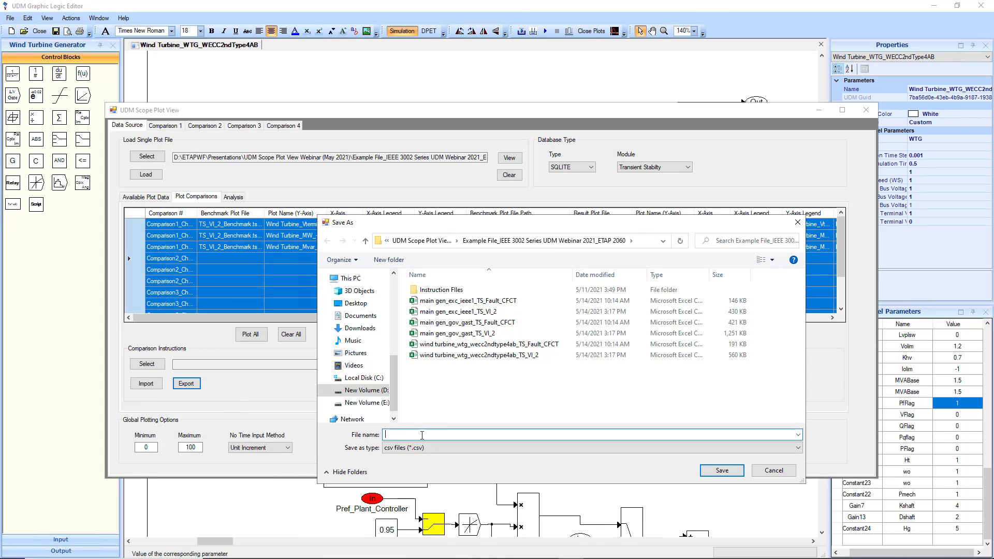
{"action": "type", "text": "Webinar_Instructions"}
{"action": "key", "text": "Return"}
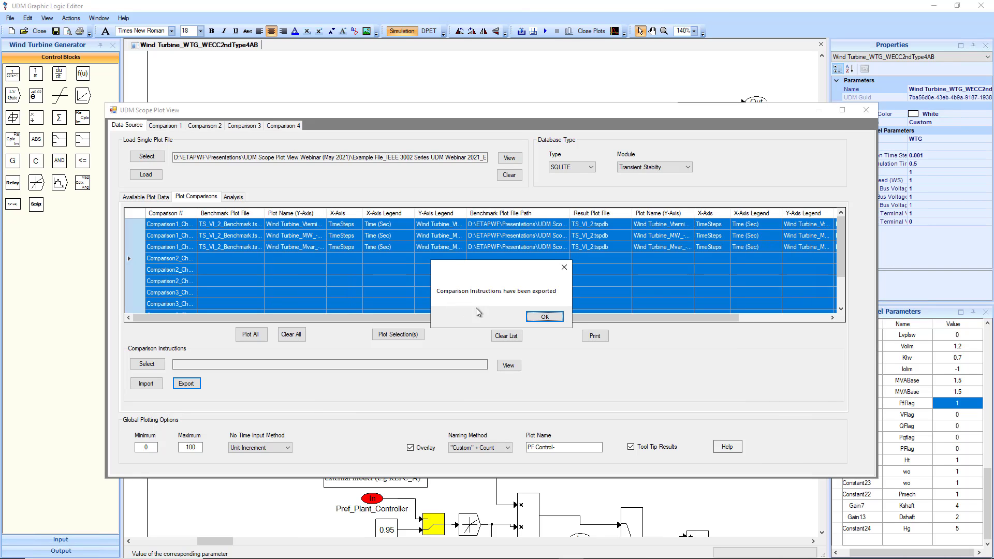
{"action": "left_click", "coordinate": [544, 317]}
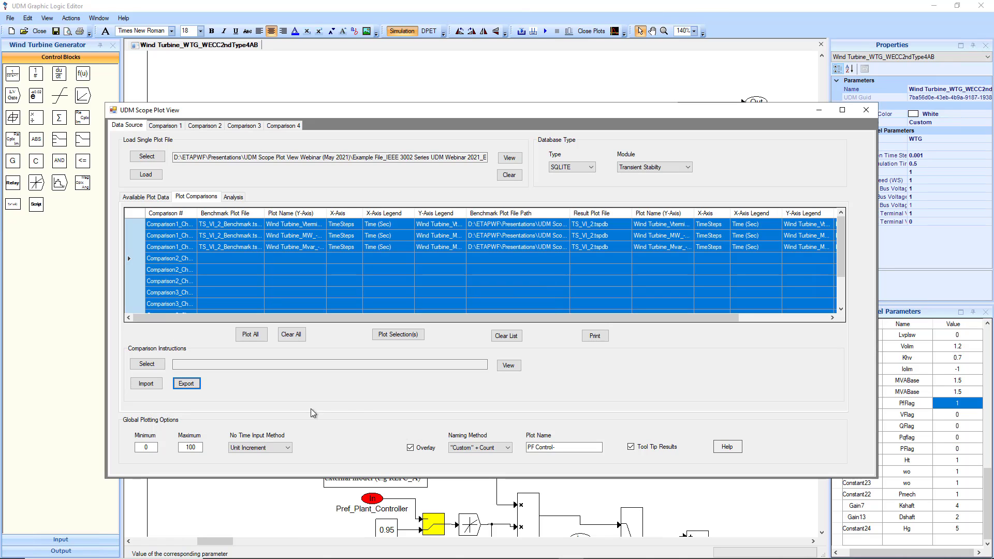
Clear the plot comparison list and all existing comparison plots
{"action": "left_click", "coordinate": [506, 336]}
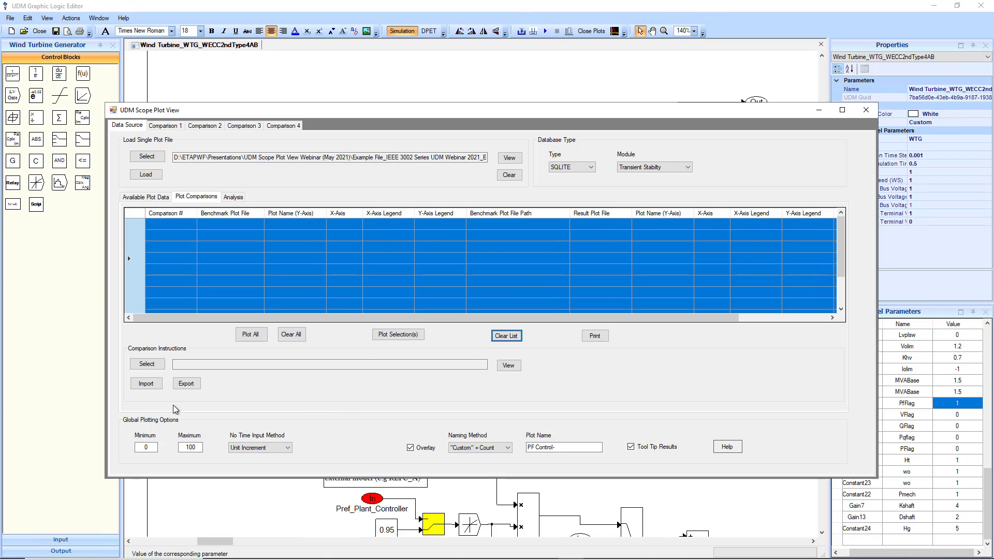
{"action": "left_click", "coordinate": [291, 336]}
{"action": "left_click", "coordinate": [158, 387]}
{"action": "left_click", "coordinate": [528, 317]}
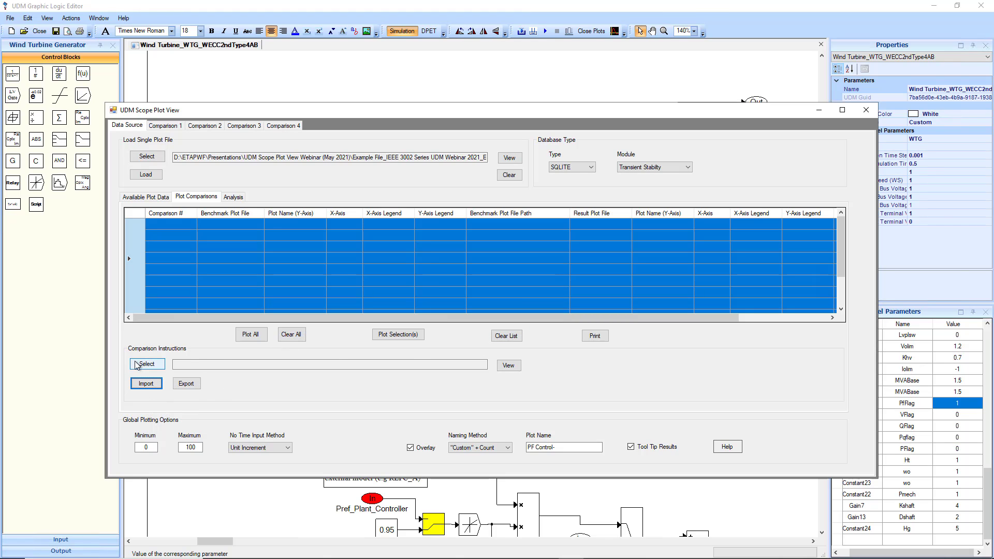
Import the comparison instructions from the Webinar_Instructions file to refill the comparison list
{"action": "left_click", "coordinate": [147, 363]}
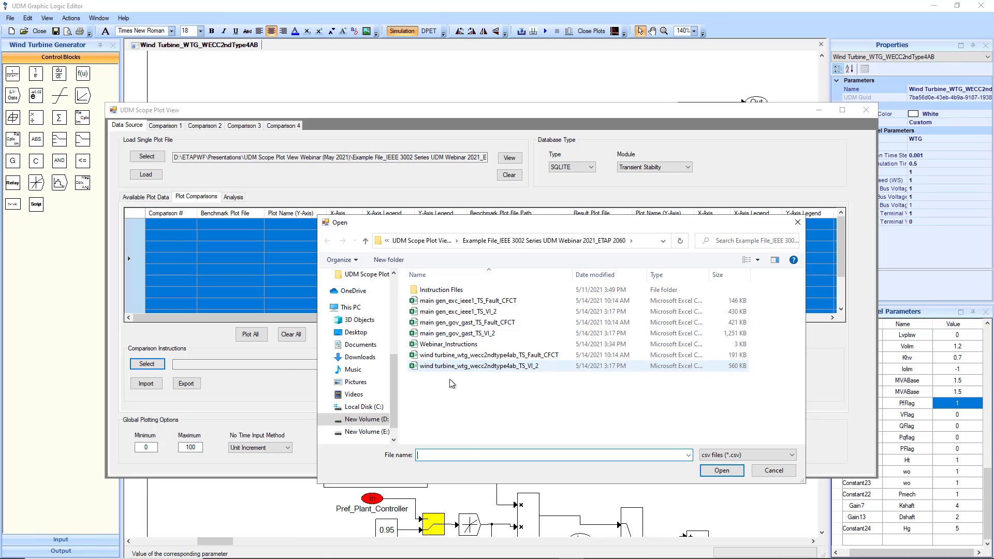
{"action": "double_click", "coordinate": [446, 344]}
{"action": "left_click", "coordinate": [152, 383]}
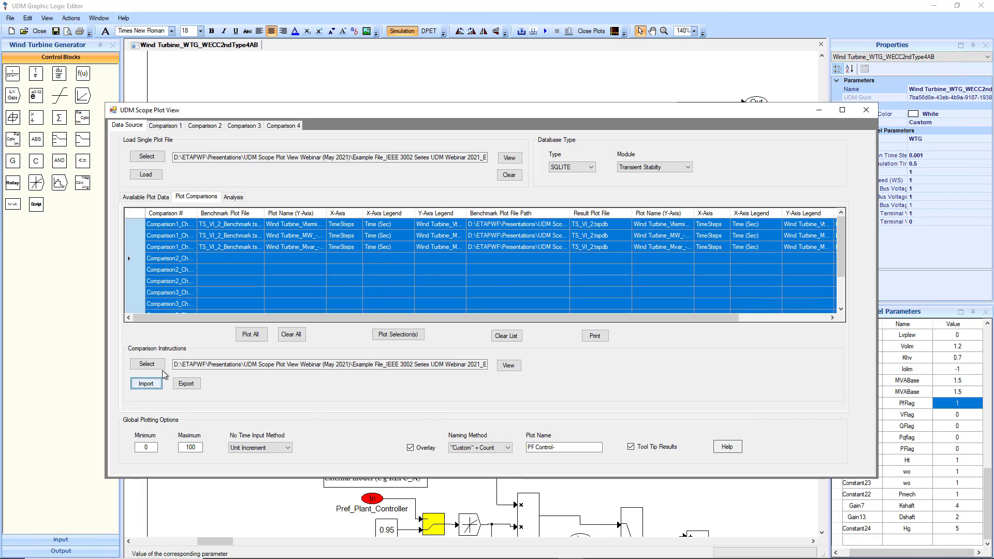
{"action": "left_click", "coordinate": [239, 294]}
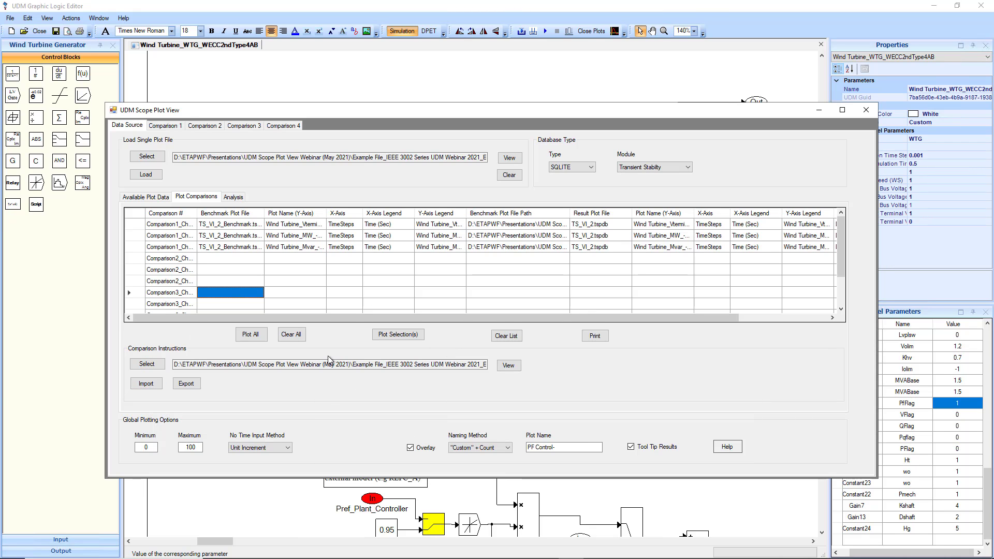
Plot all imported comparisons and examine the Wind Turbine curves in Comparison 1
{"action": "left_click", "coordinate": [252, 336]}
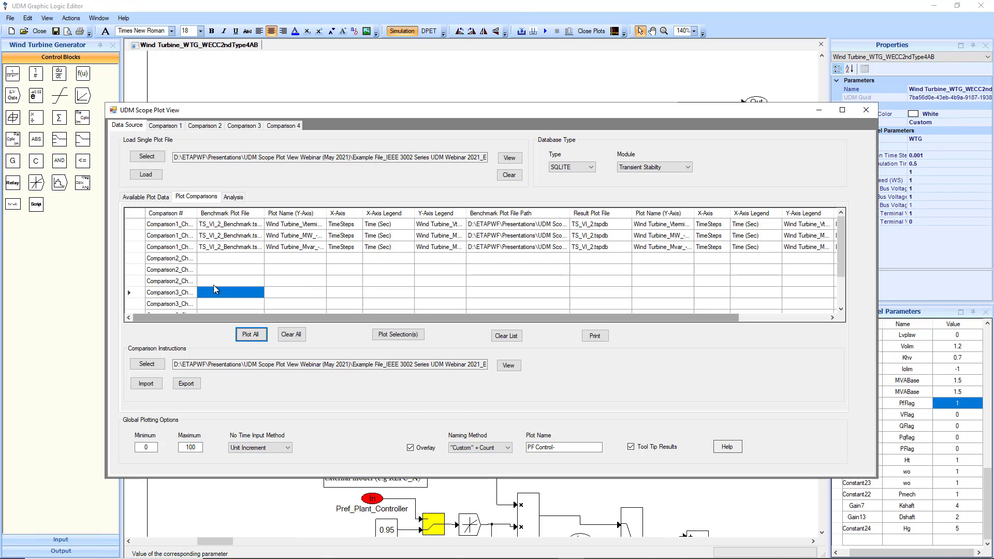
{"action": "left_click", "coordinate": [170, 129]}
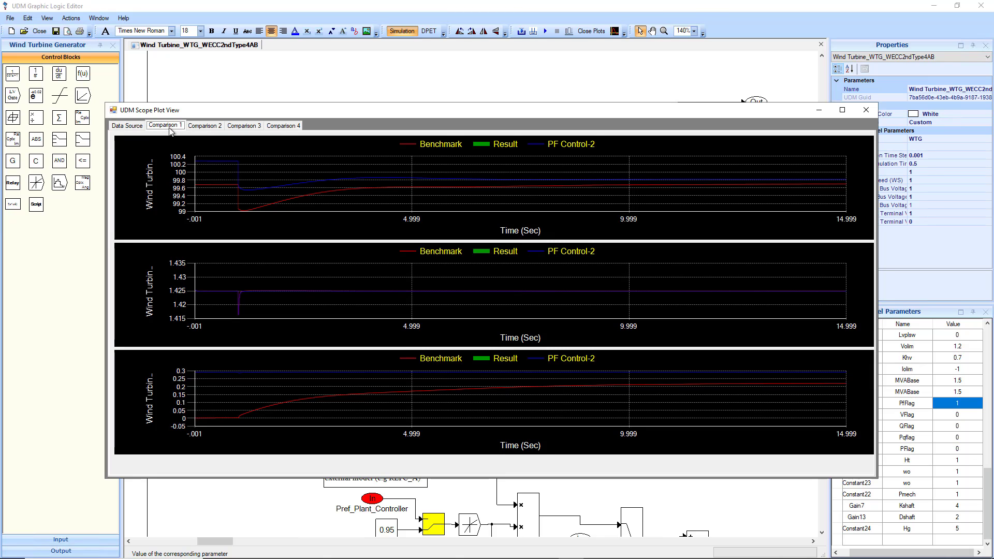
{"action": "left_click", "coordinate": [130, 127]}
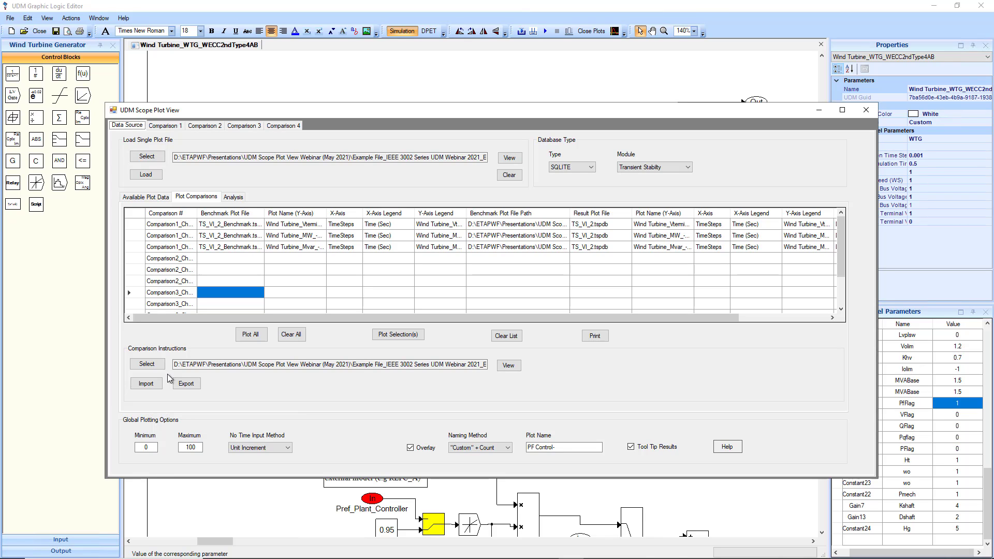
Import the comparison instructions from InstructionFile_WTG_OperationMode_System in the Instruction Files folder
{"action": "left_click", "coordinate": [138, 386]}
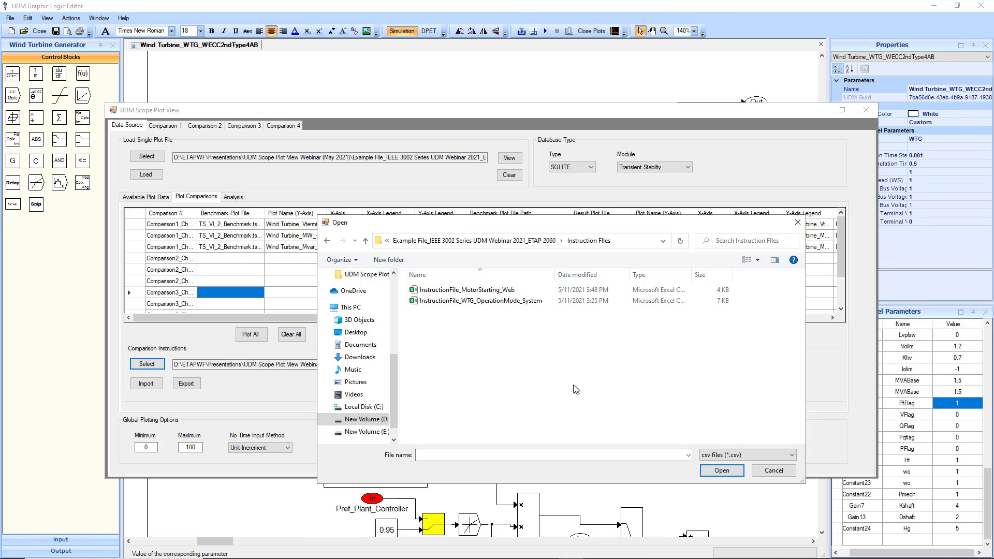
{"action": "double_click", "coordinate": [477, 300]}
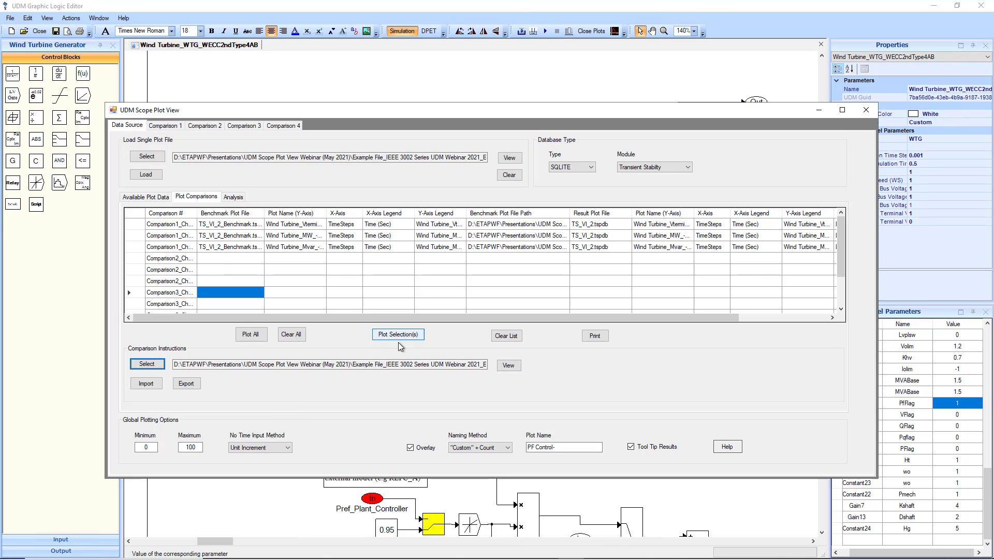
{"action": "left_click", "coordinate": [157, 387]}
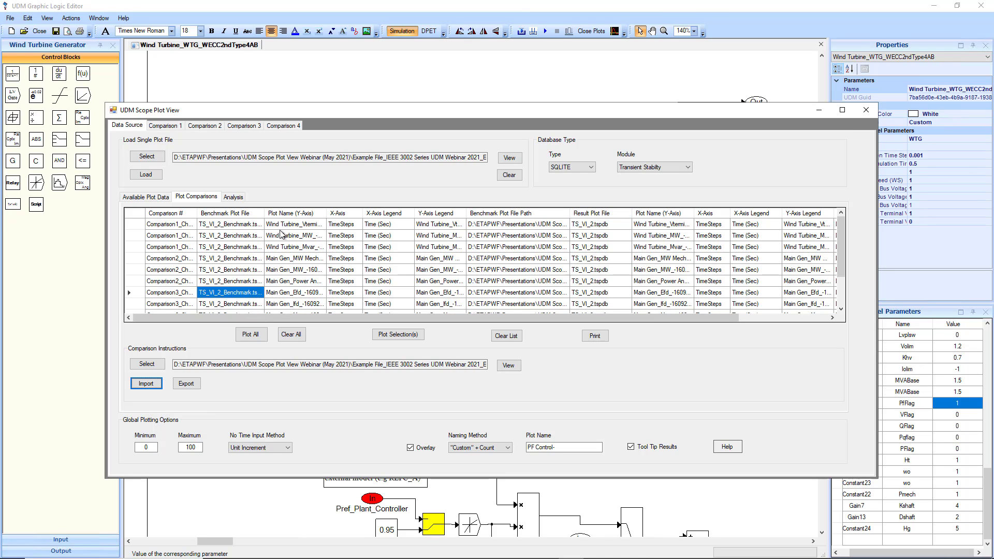
Widen the benchmark Plot Name (Y-Axis) column to review the imported Wind Turbine, Main Gen and Crusher rows, and plot all comparisons
{"action": "left_click_drag", "start_coordinate": [128, 223], "coordinate": [131, 247]}
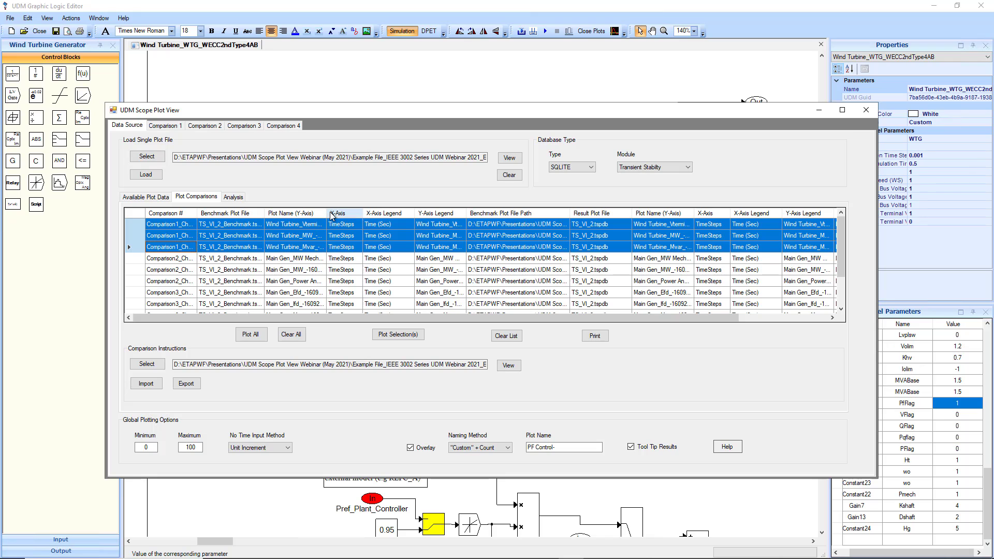
{"action": "left_click_drag", "start_coordinate": [327, 213], "coordinate": [350, 214]}
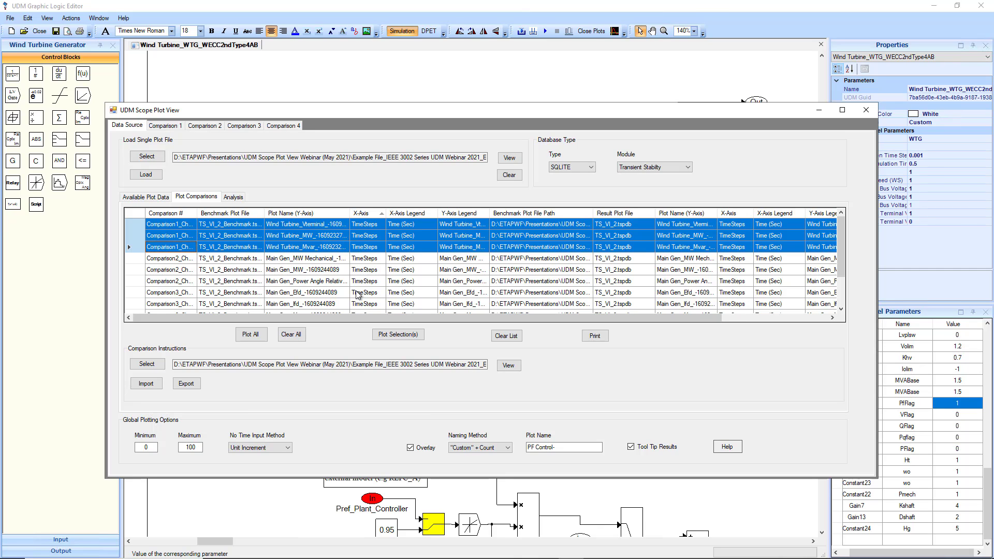
{"action": "scroll", "coordinate": [336, 280], "scroll_direction": "down", "scroll_amount": 1}
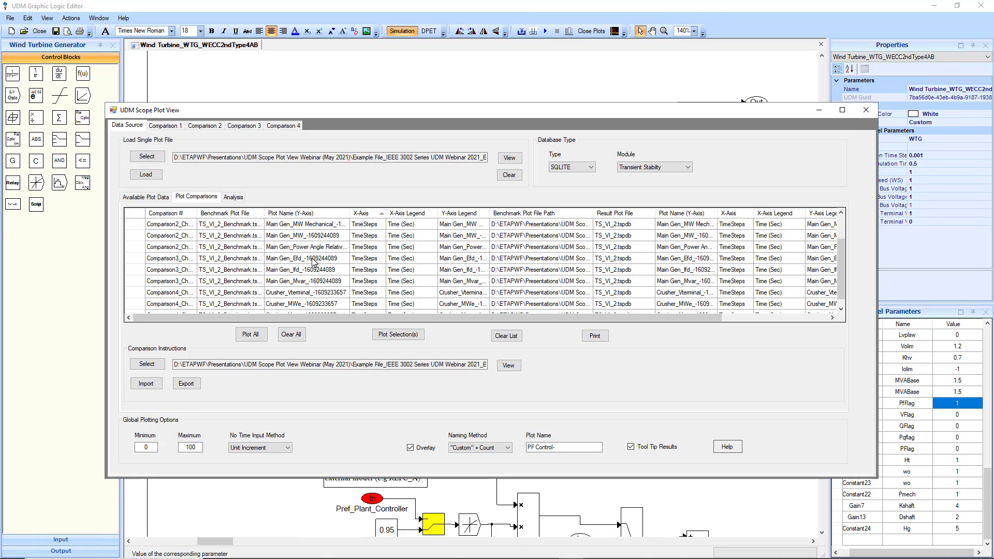
{"action": "scroll", "coordinate": [312, 258], "scroll_direction": "down", "scroll_amount": 1}
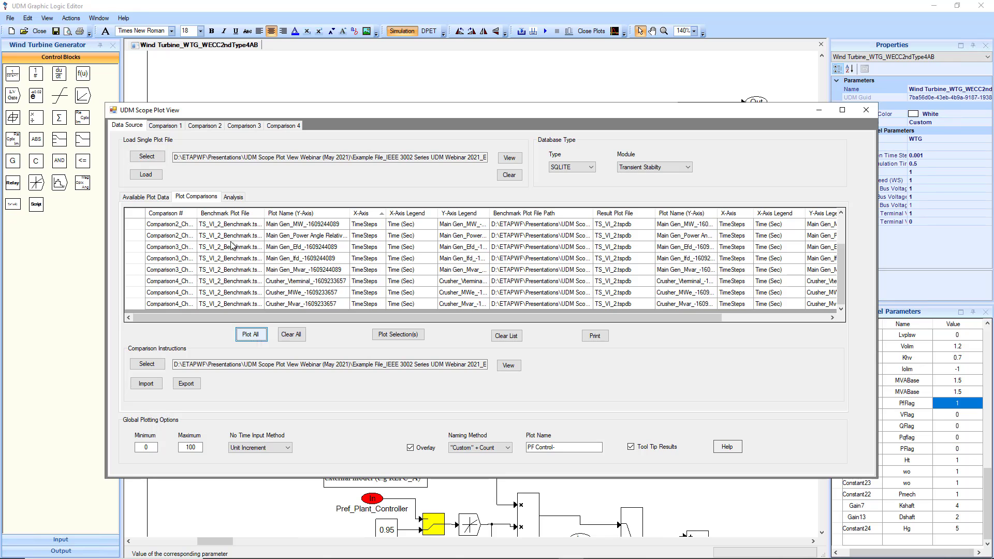
Examine the Wind Turbine, Main Gen and Crusher curves in Comparisons 1 to 4, using a taller plot window, and return to the data source
{"action": "left_click", "coordinate": [165, 126]}
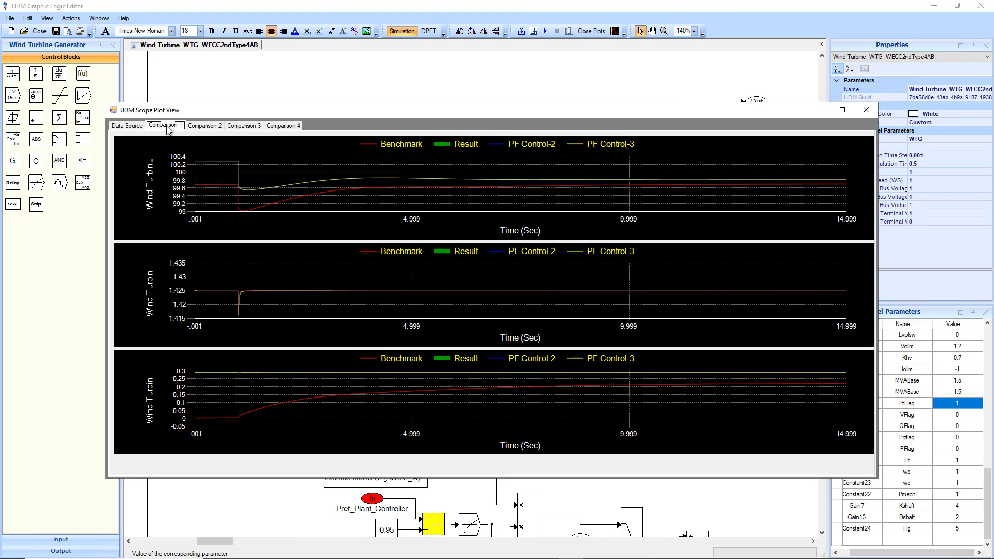
{"action": "left_click", "coordinate": [202, 125]}
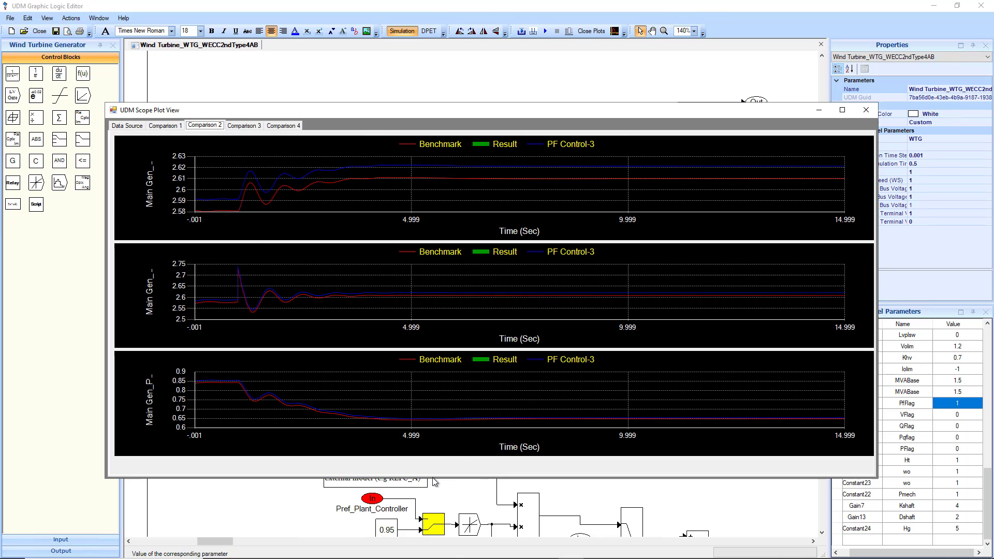
{"action": "left_click_drag", "start_coordinate": [433, 481], "coordinate": [432, 550]}
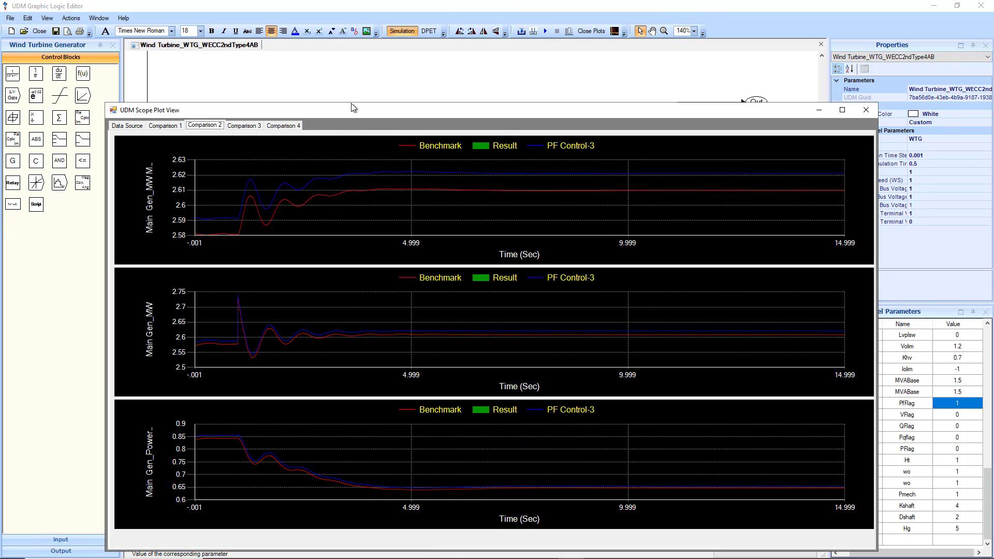
{"action": "left_click_drag", "start_coordinate": [352, 104], "coordinate": [335, 56]}
{"action": "mouse_move", "coordinate": [273, 293]}
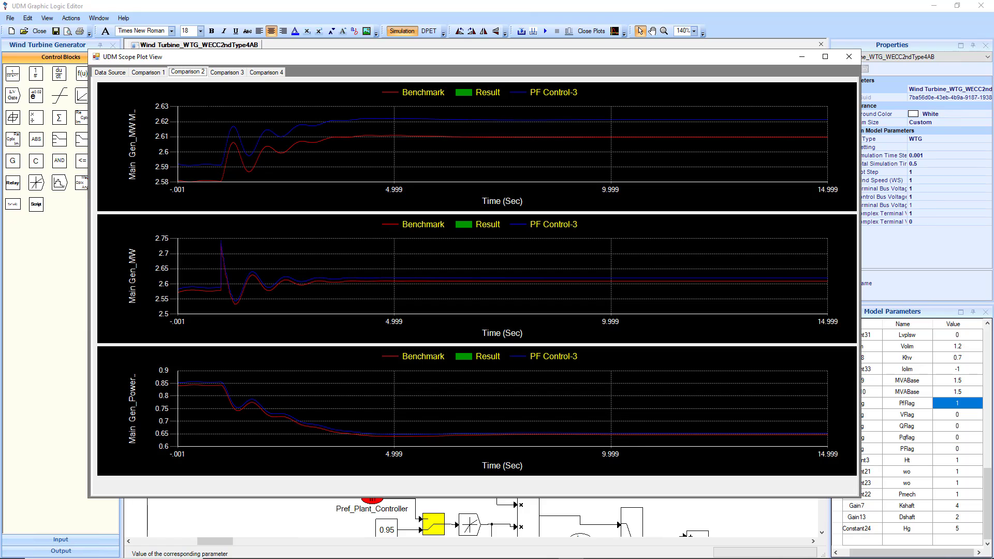
{"action": "left_click", "coordinate": [230, 75]}
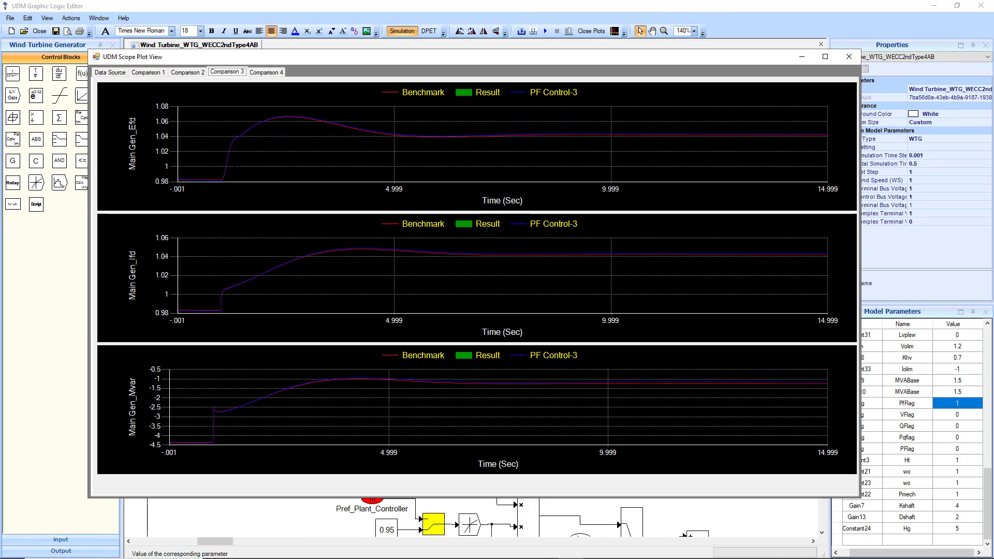
{"action": "left_click", "coordinate": [277, 73]}
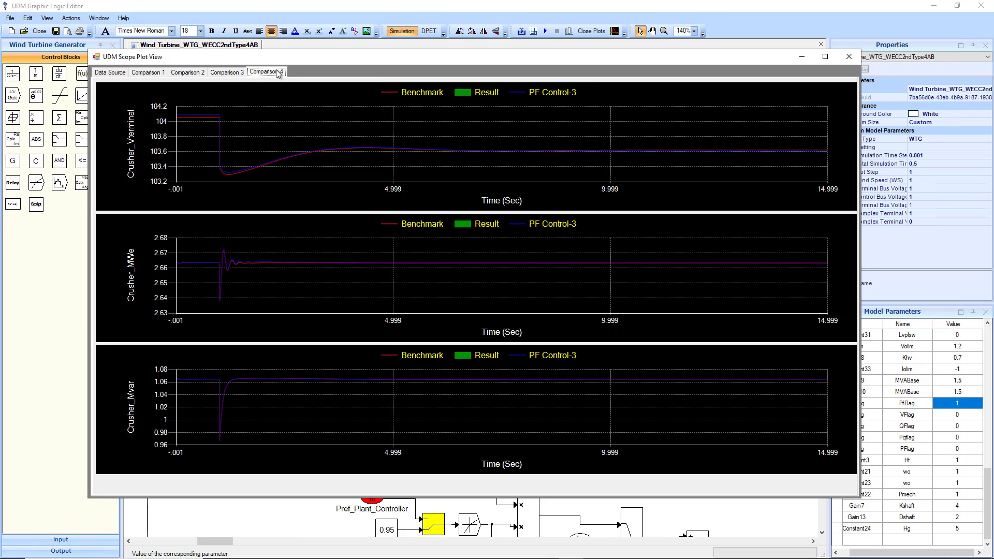
{"action": "left_click", "coordinate": [109, 72]}
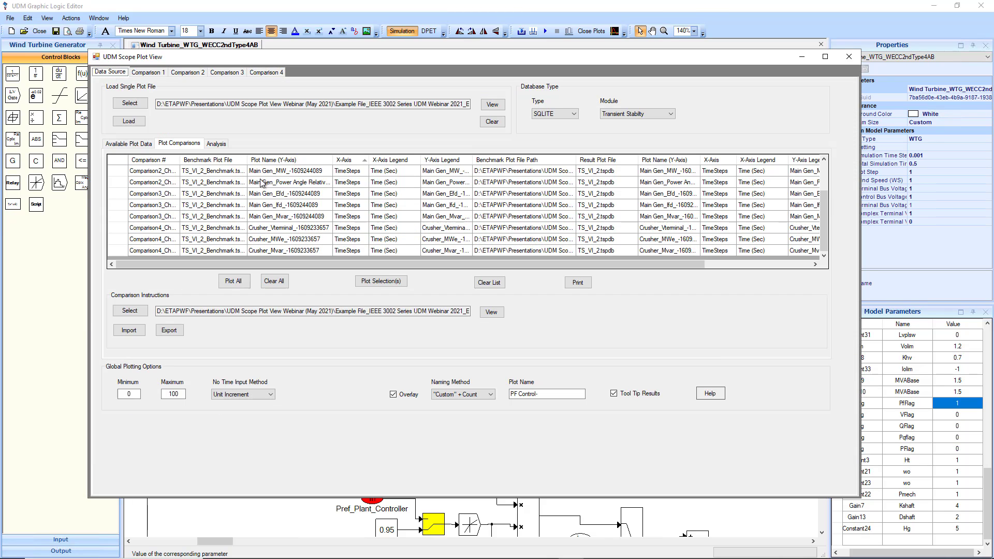
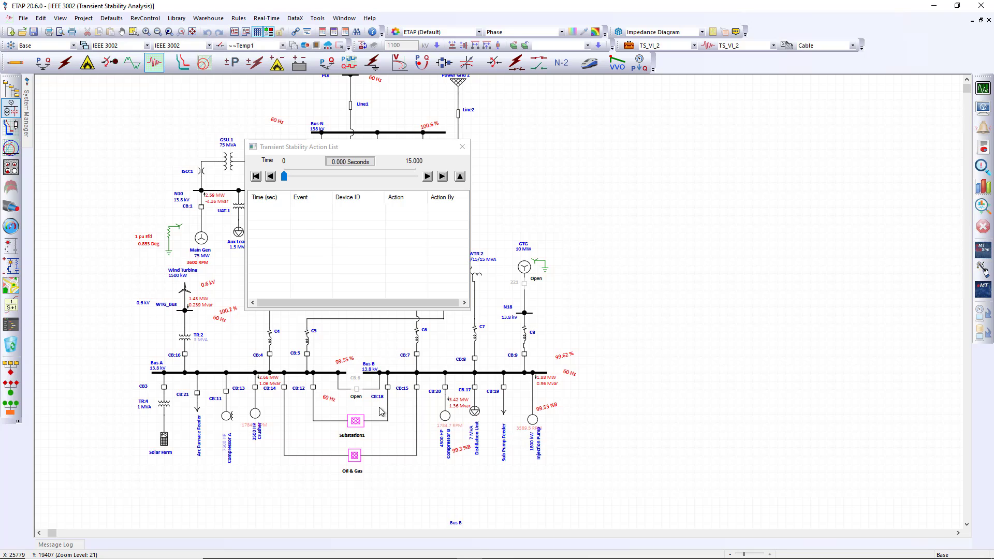
Run the MotorStarting study macro from the Study Wizard in the main ETAP window and return to UDM Scope Plot View
{"action": "left_click", "coordinate": [10, 386]}
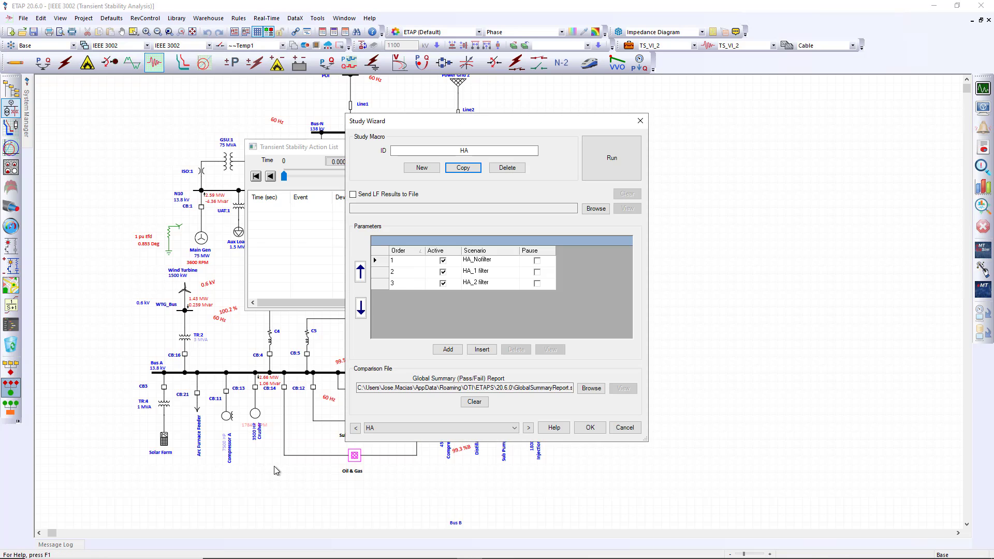
{"action": "left_click", "coordinate": [452, 431]}
{"action": "left_click", "coordinate": [412, 452]}
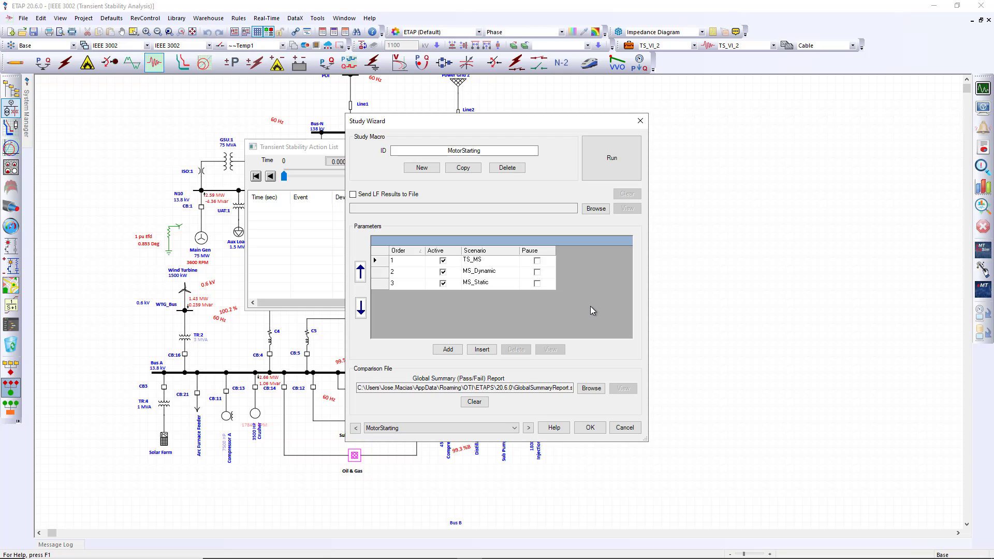
{"action": "left_click", "coordinate": [601, 175]}
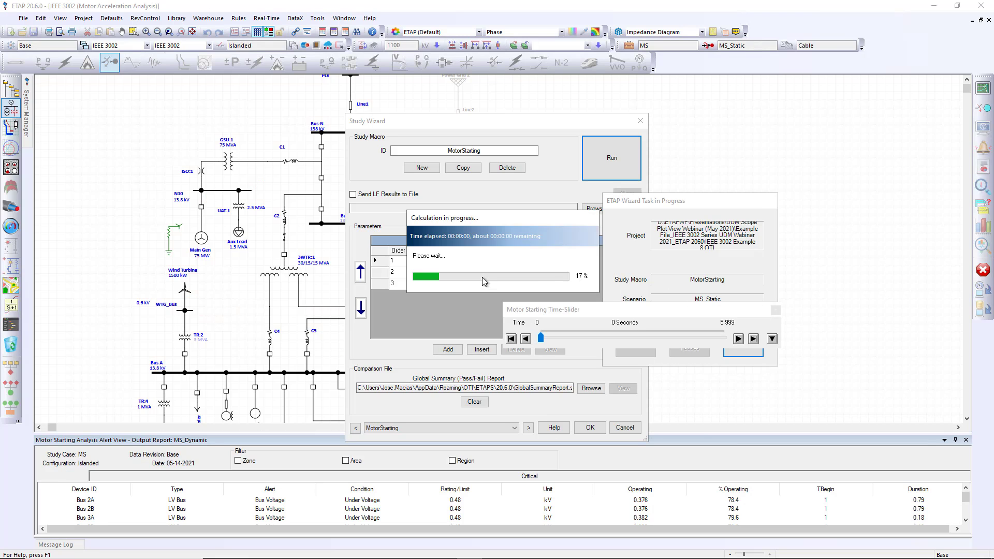
{"action": "left_click", "coordinate": [538, 546]}
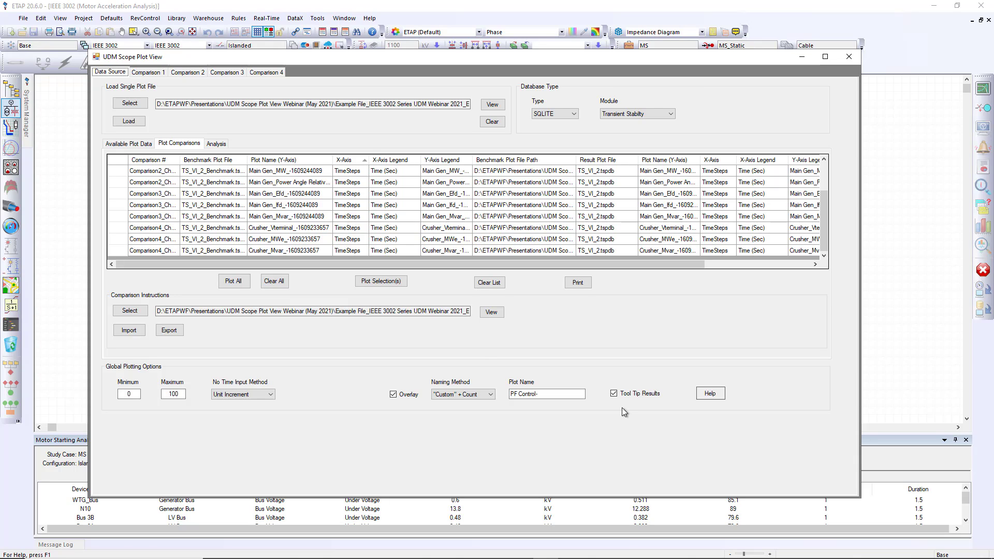
Clear the plot comparisons list and go back to the available plot data
{"action": "left_click", "coordinate": [495, 286]}
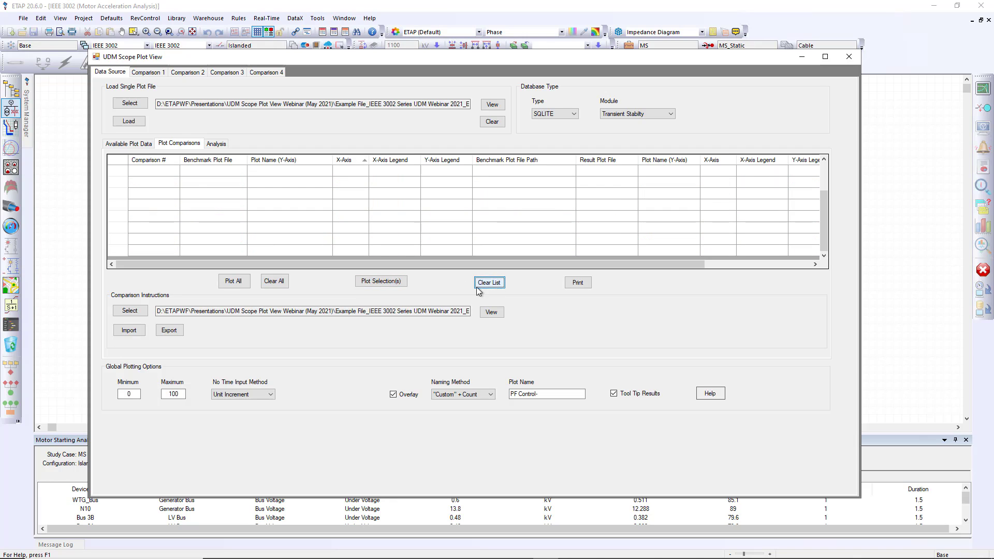
{"action": "left_click", "coordinate": [143, 146]}
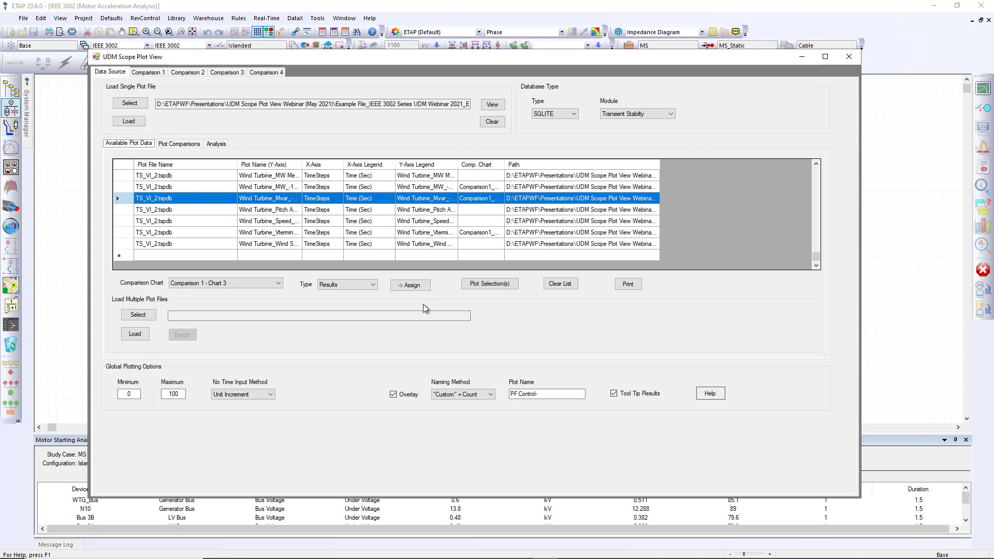
{"action": "left_click", "coordinate": [469, 286]}
{"action": "scroll", "coordinate": [220, 247], "scroll_direction": "up", "scroll_amount": 5}
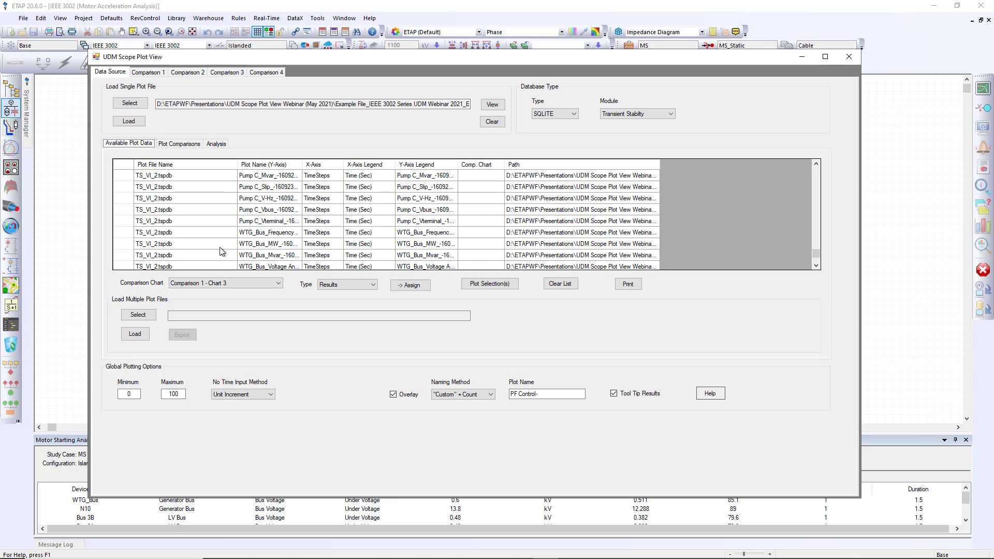
{"action": "left_click", "coordinate": [623, 116]}
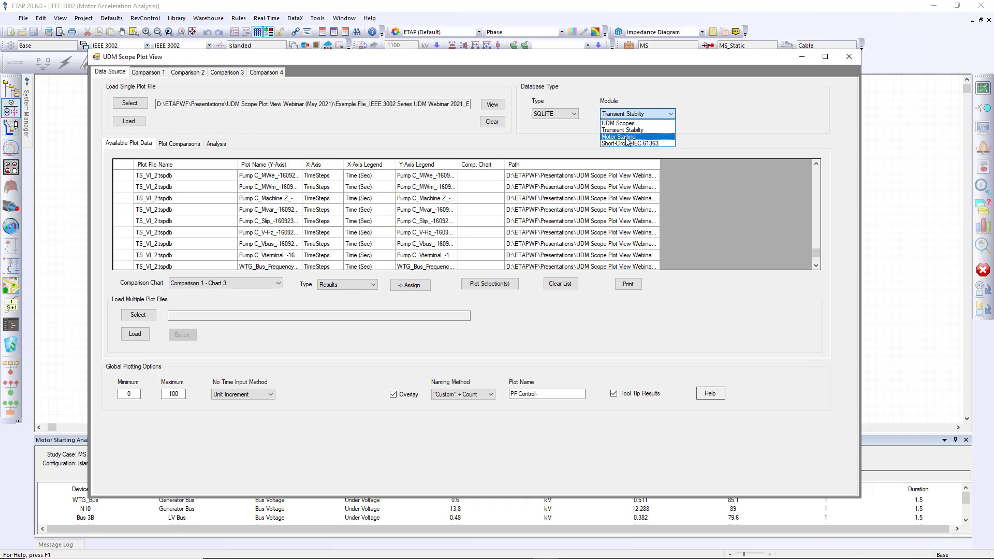
{"action": "left_click", "coordinate": [626, 138]}
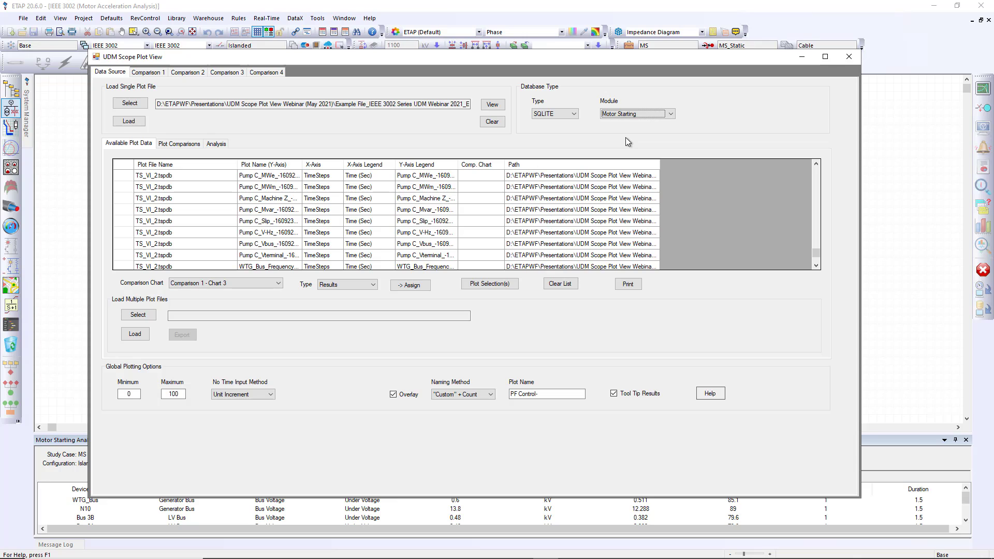
{"action": "left_click", "coordinate": [616, 114]}
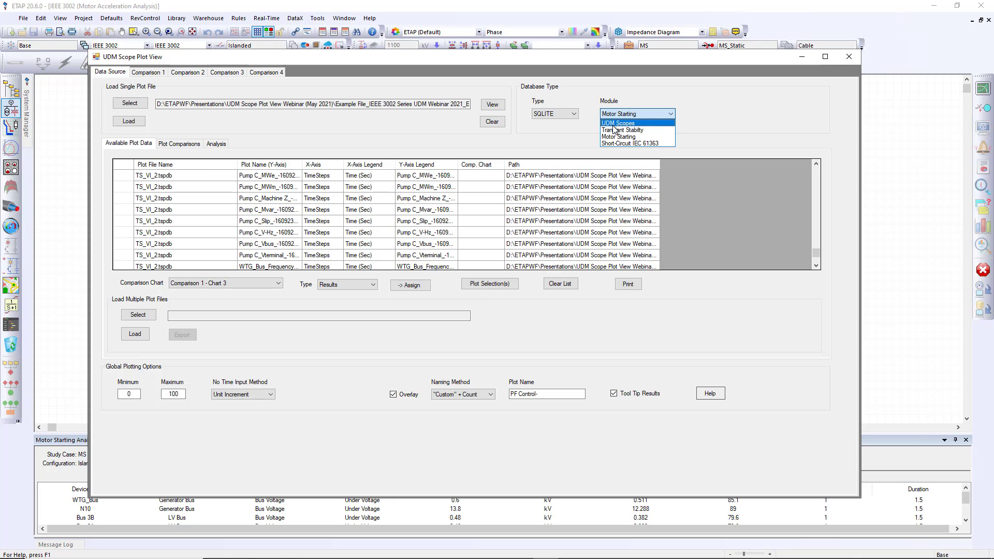
{"action": "left_click", "coordinate": [618, 130]}
Load the TS_MS transient stability plot file and check its rows in the available plot data
{"action": "left_click", "coordinate": [133, 104]}
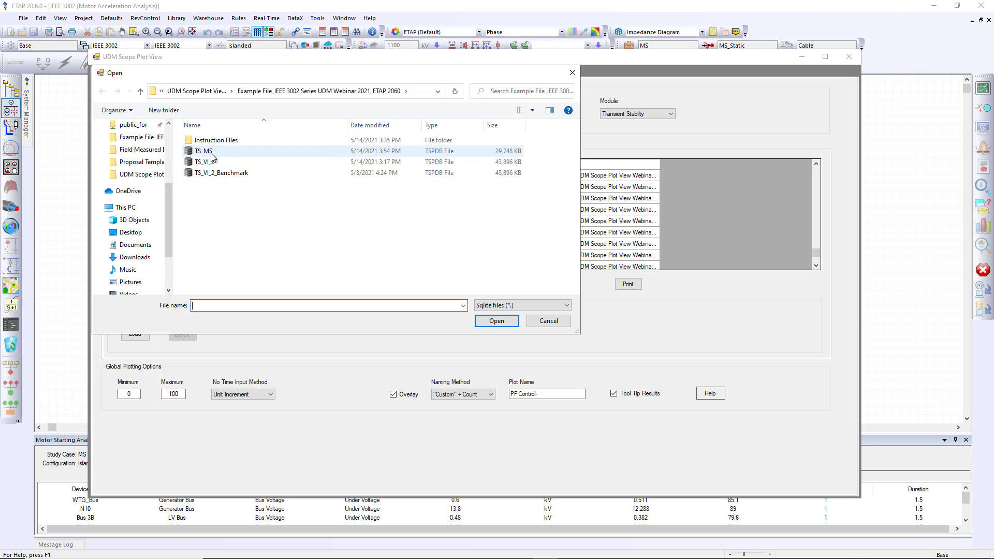
{"action": "double_click", "coordinate": [211, 160]}
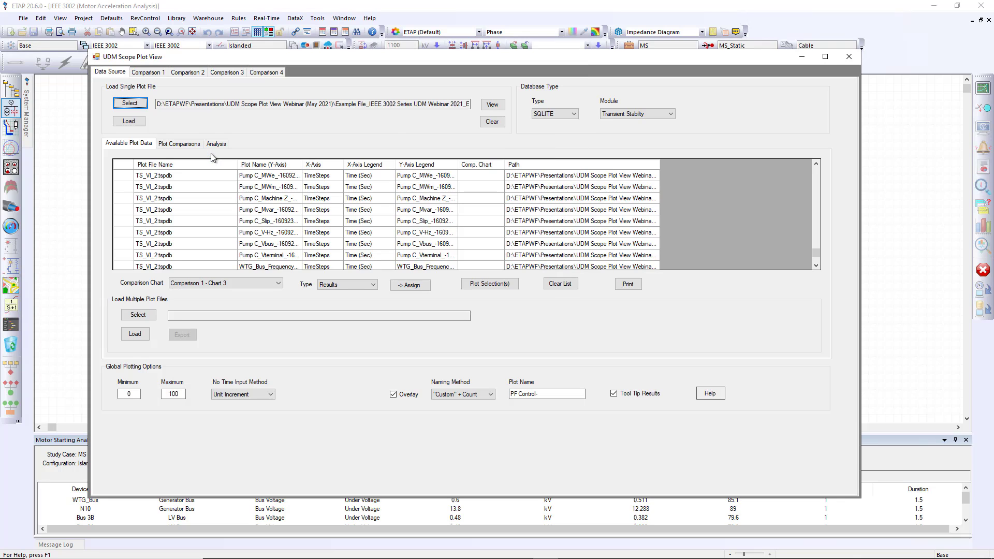
{"action": "left_click", "coordinate": [129, 121]}
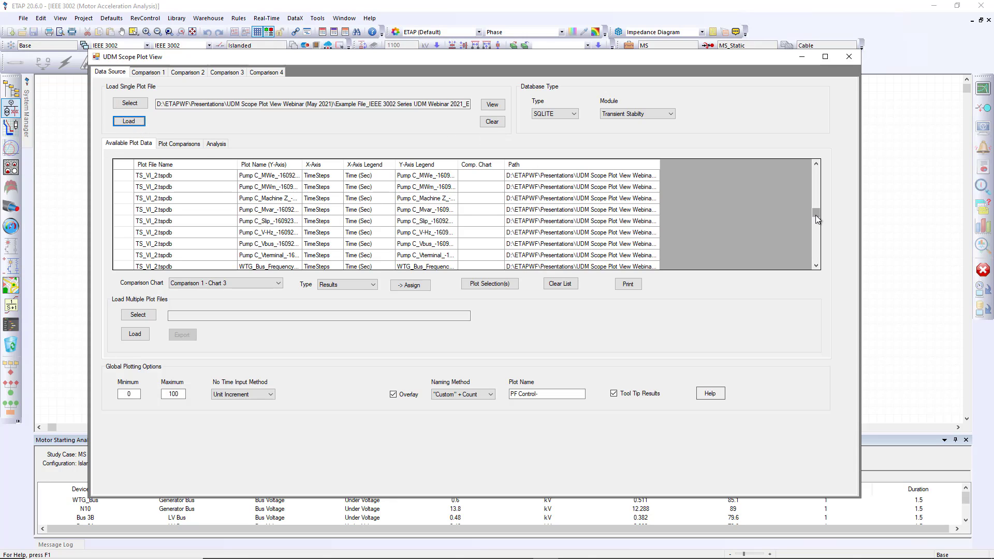
{"action": "left_click_drag", "start_coordinate": [816, 216], "coordinate": [813, 231]}
{"action": "left_click", "coordinate": [164, 177]}
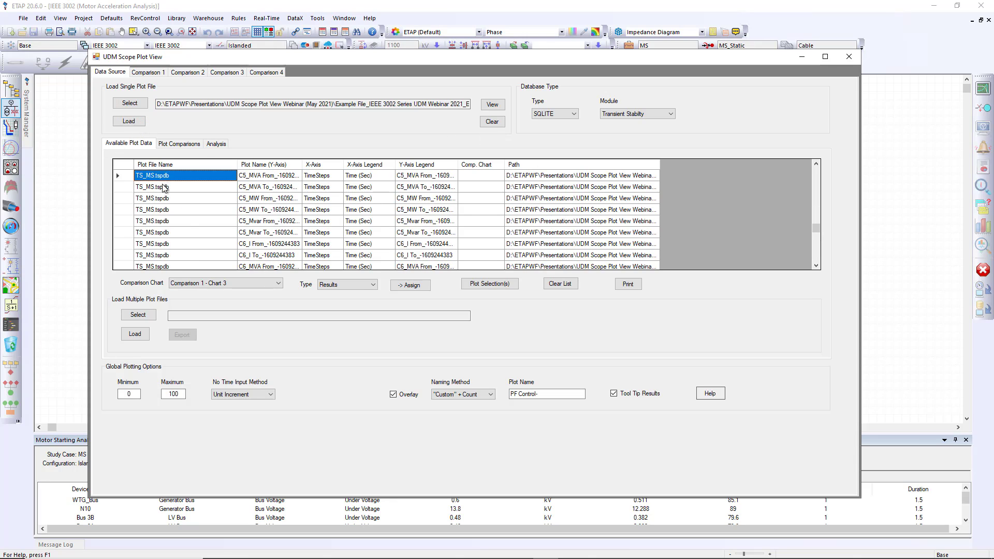
{"action": "left_click_drag", "start_coordinate": [163, 187], "coordinate": [165, 244]}
{"action": "left_click_drag", "start_coordinate": [817, 231], "coordinate": [816, 261]}
Load all Motor Starting plot files from the example project folder and check the MS_Dynamic and MS_Static rows
{"action": "left_click", "coordinate": [611, 115]}
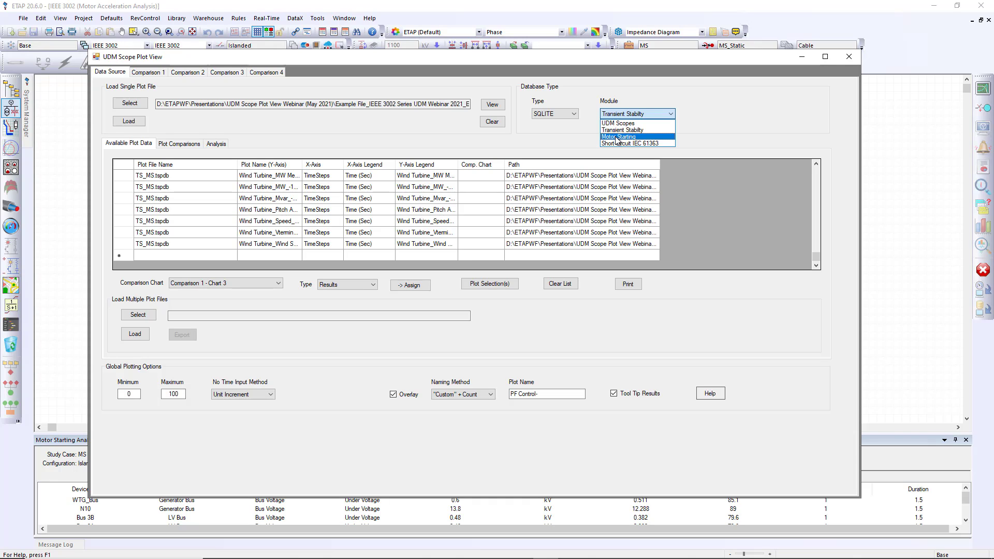
{"action": "left_click", "coordinate": [615, 137]}
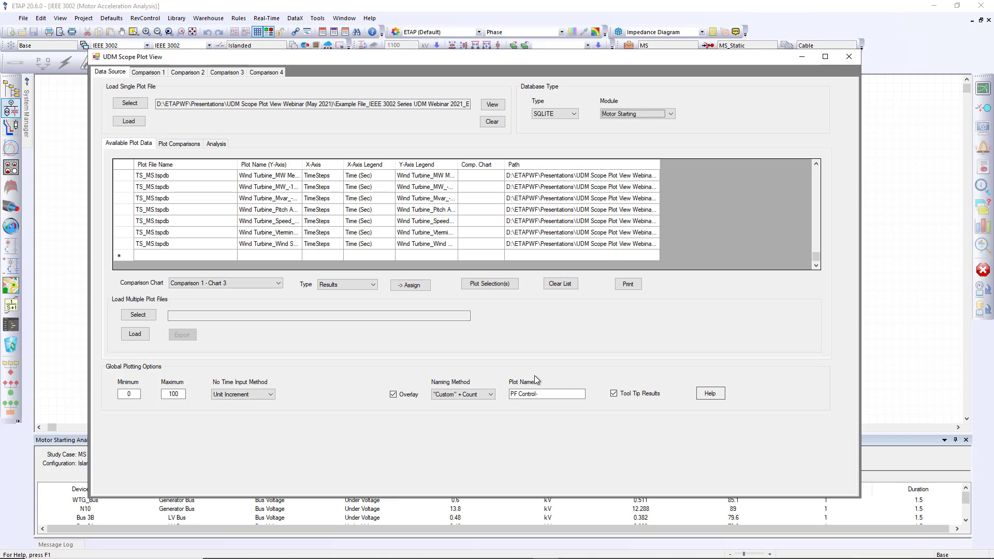
{"action": "left_click", "coordinate": [145, 317]}
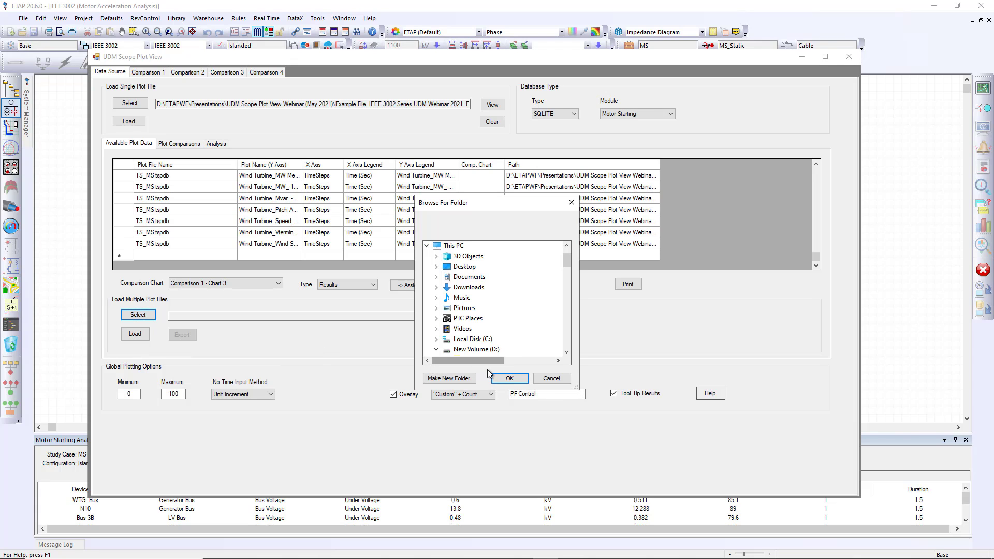
{"action": "left_click", "coordinate": [509, 378]}
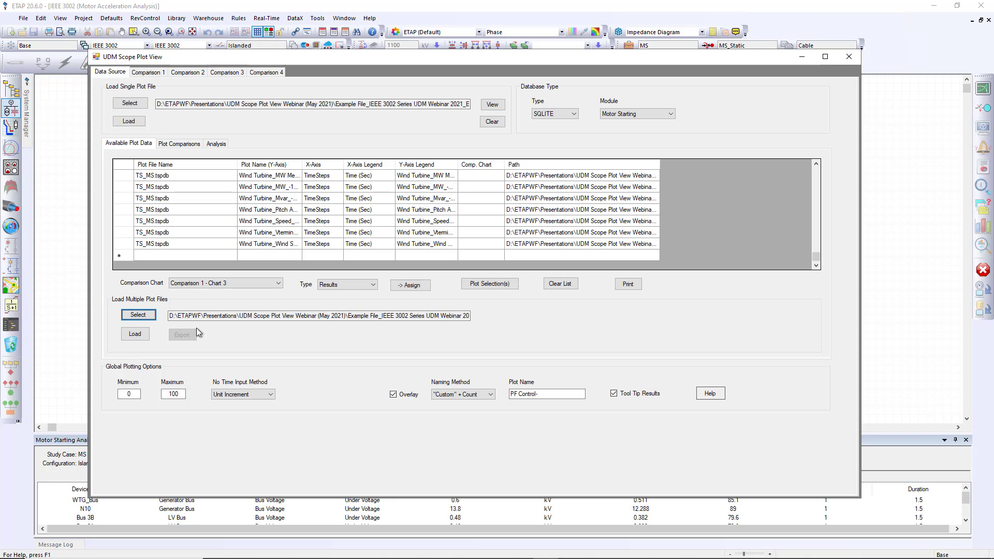
{"action": "left_click", "coordinate": [134, 333]}
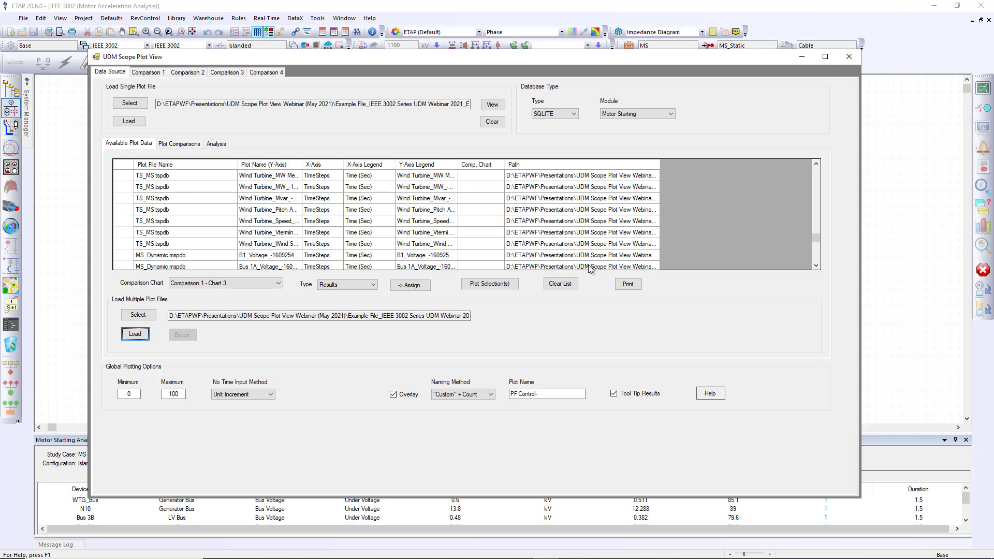
{"action": "scroll", "coordinate": [225, 260], "scroll_direction": "down", "scroll_amount": 1}
{"action": "scroll", "coordinate": [224, 259], "scroll_direction": "down", "scroll_amount": 2}
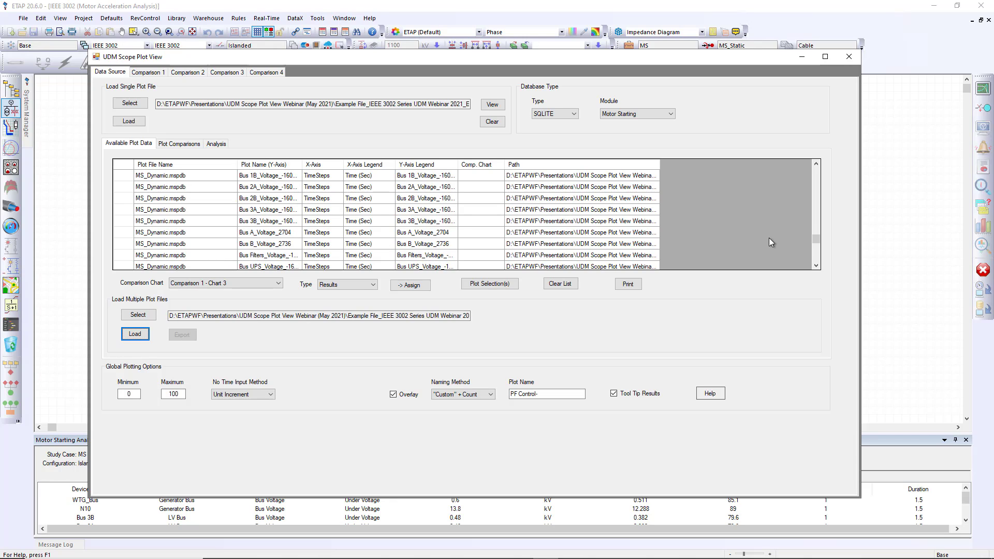
{"action": "left_click_drag", "start_coordinate": [171, 176], "coordinate": [180, 221]}
{"action": "left_click_drag", "start_coordinate": [814, 237], "coordinate": [814, 252]}
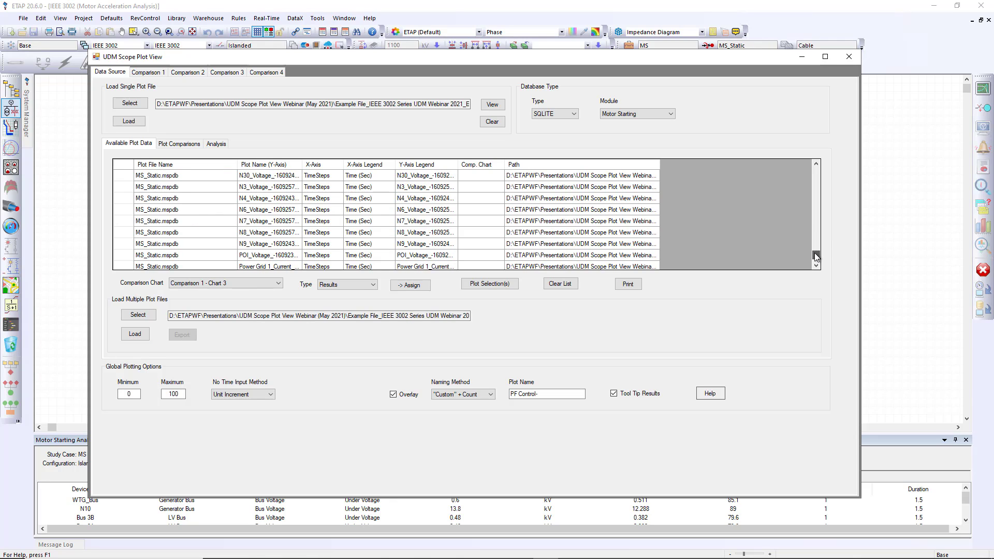
{"action": "left_click_drag", "start_coordinate": [184, 176], "coordinate": [189, 212]}
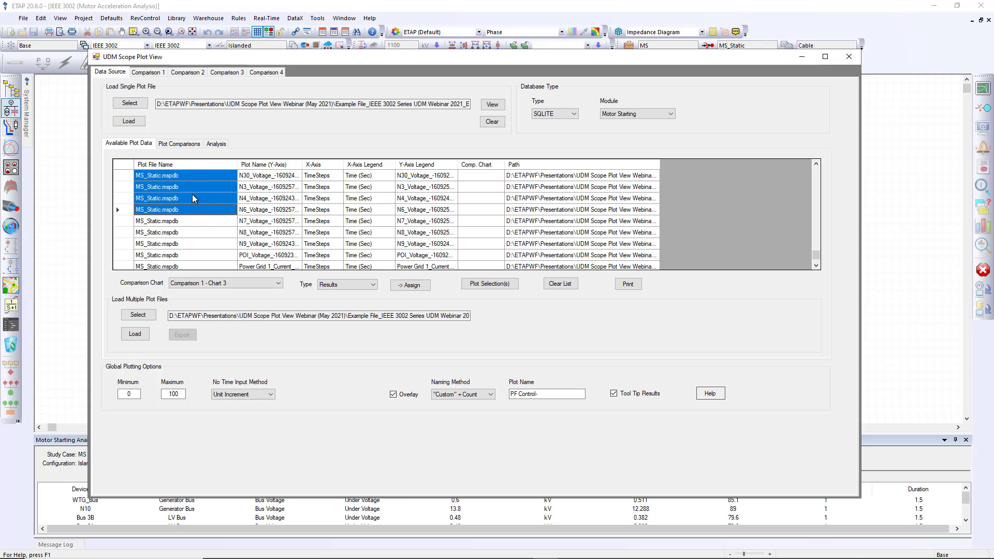
Import the comparison instructions from InstructionFile_MotorStarting_Web in the Instruction Files folder
{"action": "left_click", "coordinate": [190, 144]}
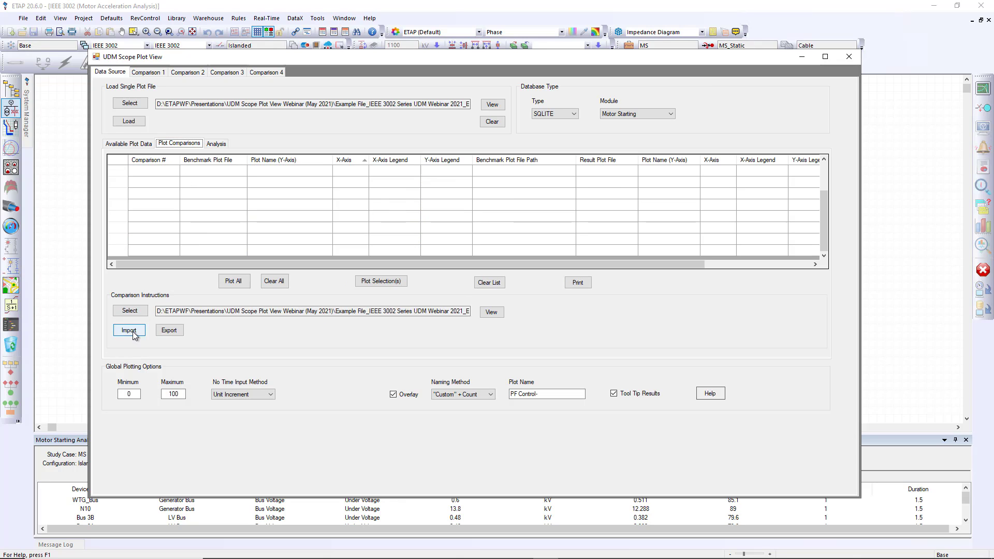
{"action": "left_click", "coordinate": [130, 311]}
{"action": "double_click", "coordinate": [218, 141]}
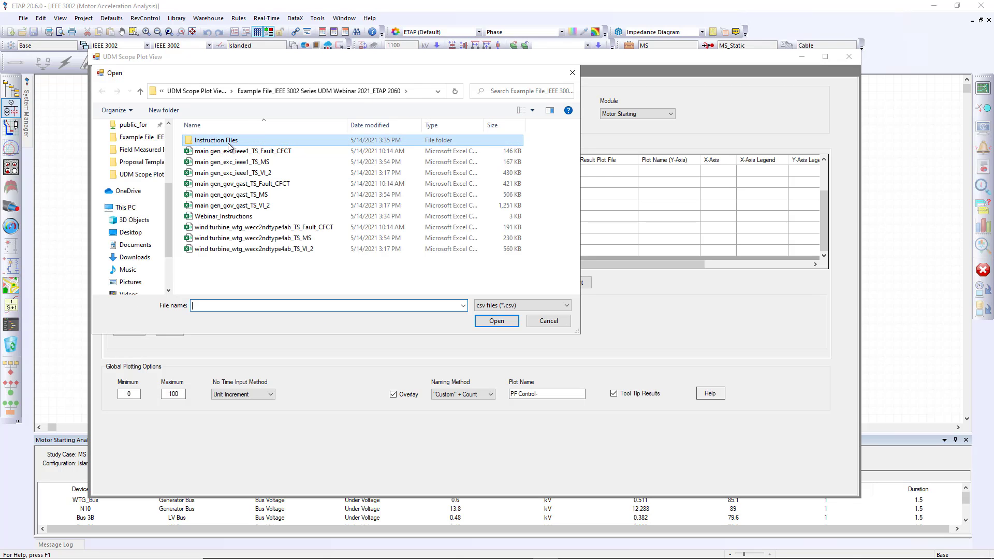
{"action": "left_click", "coordinate": [229, 141]}
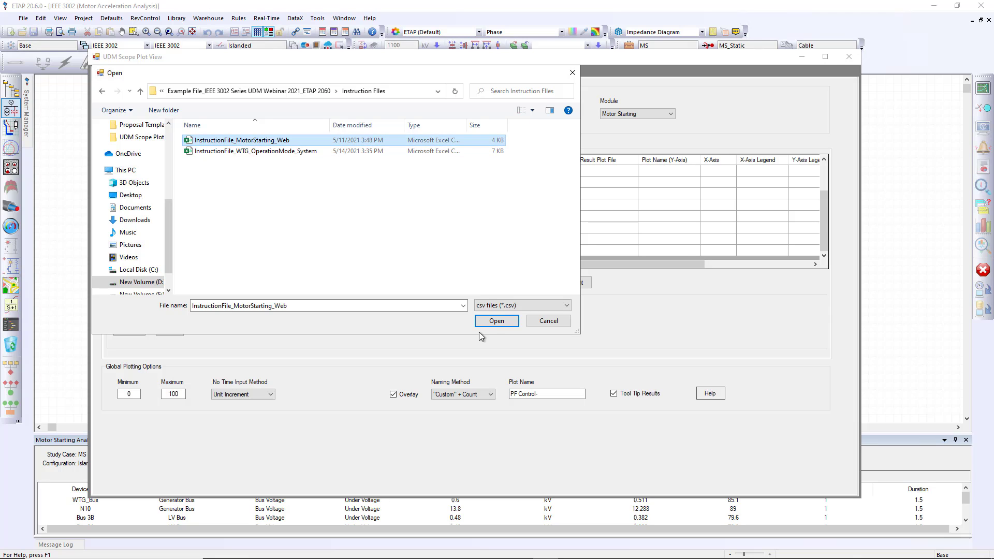
{"action": "left_click", "coordinate": [494, 324]}
{"action": "left_click", "coordinate": [129, 330]}
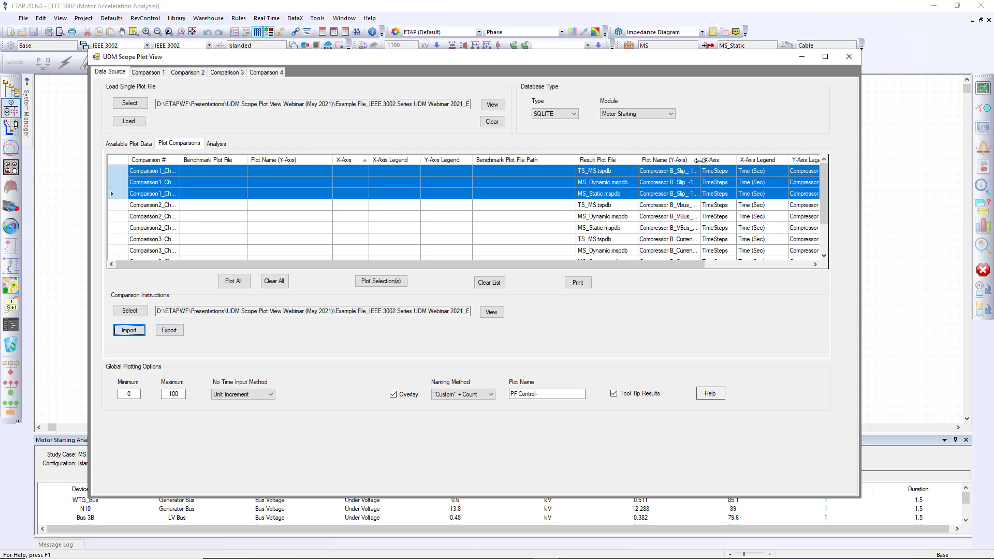
Widen the result Plot Name (Y-Axis) column to review the Compressor B and Main Gen rows, and plot all comparisons
{"action": "left_click_drag", "start_coordinate": [699, 160], "coordinate": [717, 155]}
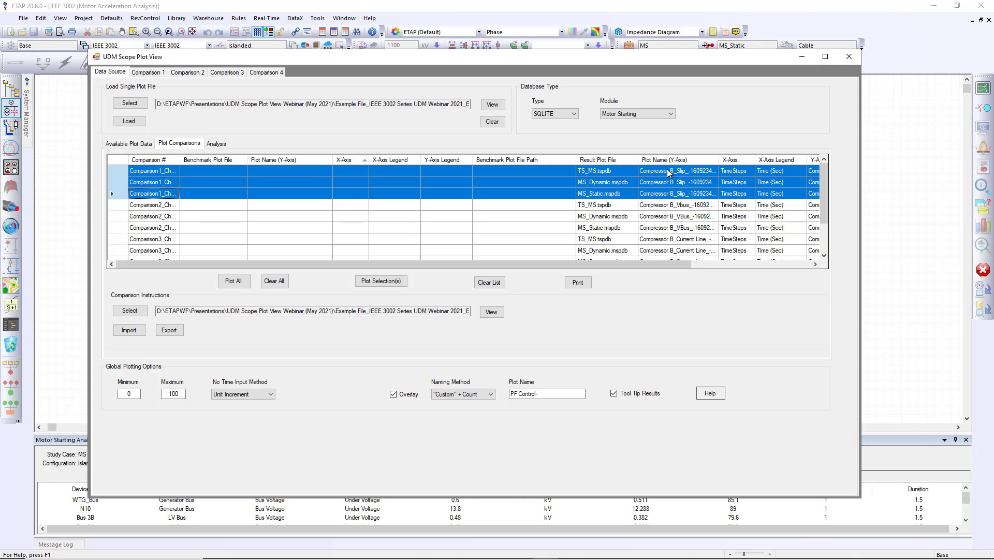
{"action": "left_click", "coordinate": [677, 207]}
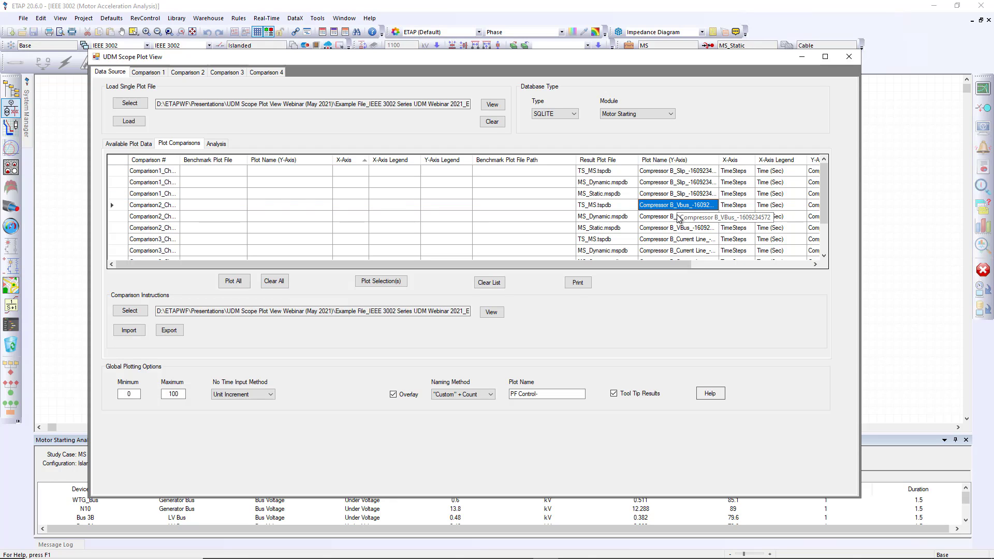
{"action": "scroll", "coordinate": [704, 223], "scroll_direction": "down", "scroll_amount": 2}
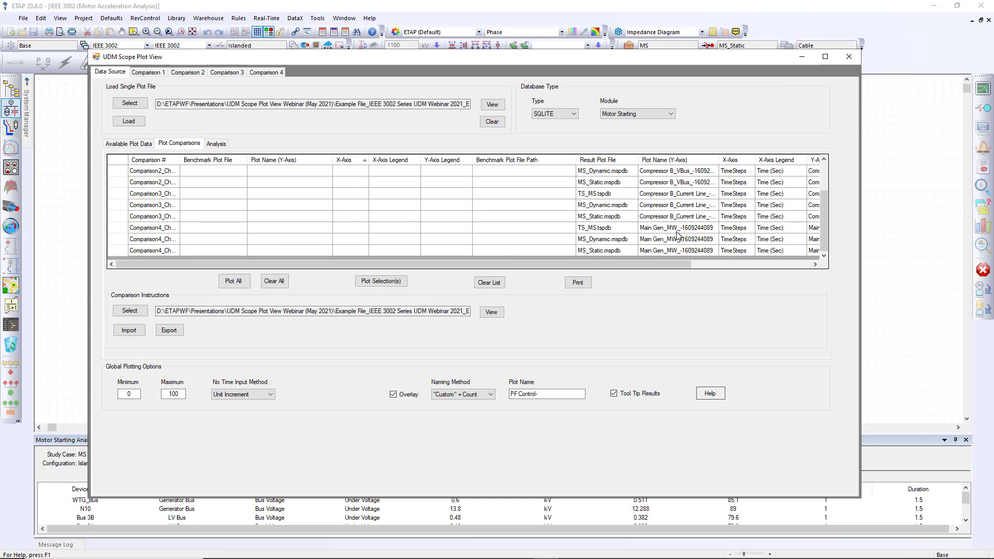
{"action": "left_click", "coordinate": [683, 229]}
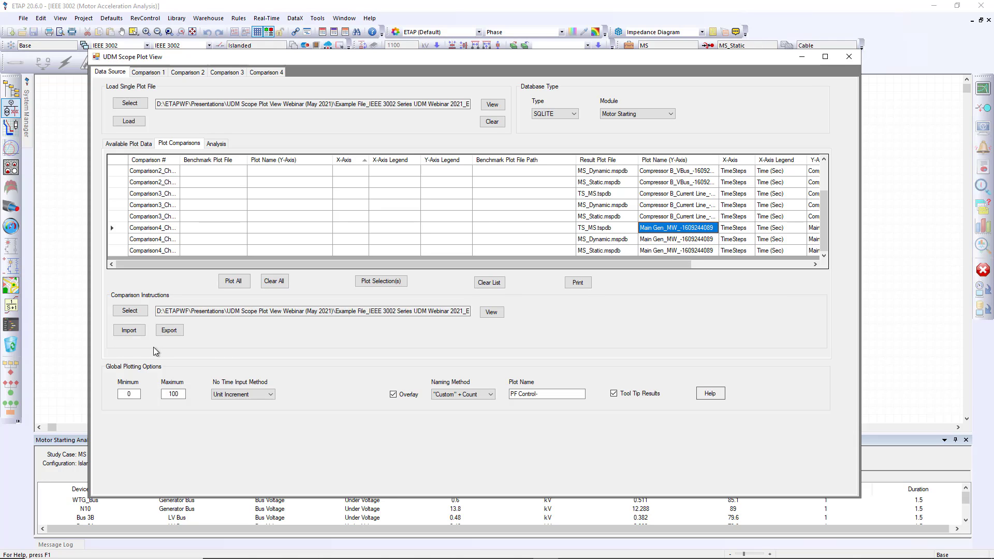
{"action": "left_click", "coordinate": [232, 281]}
Examine the Compressor B slip curves in Comparison 1, including a close-up of the settling slip, and the bus voltage curves in Comparison 2
{"action": "left_click", "coordinate": [148, 73]}
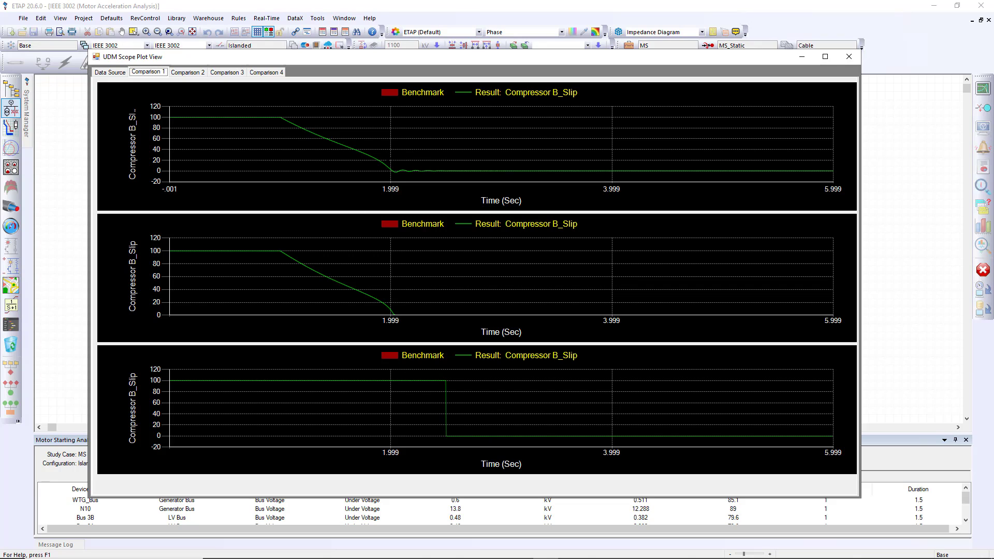
{"action": "left_click_drag", "start_coordinate": [388, 158], "coordinate": [454, 179]}
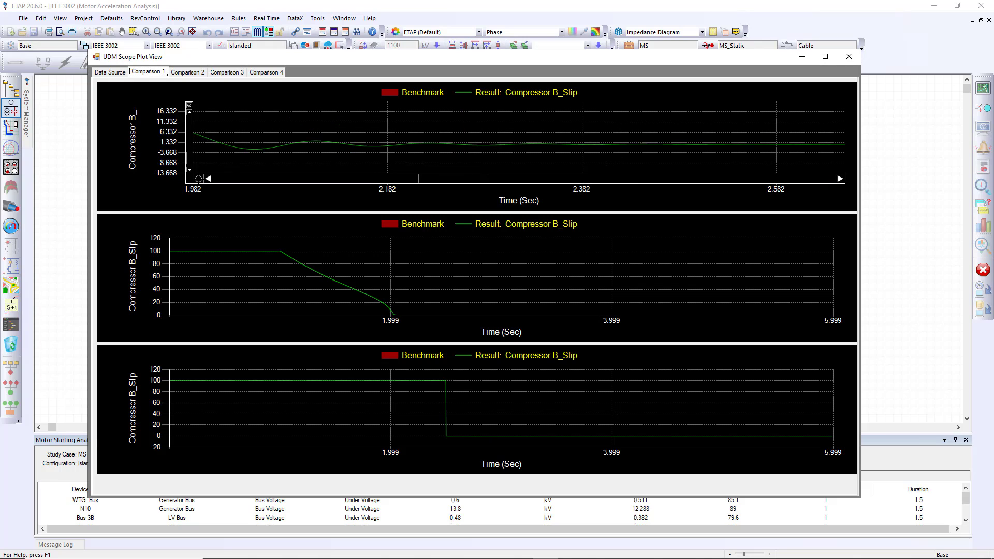
{"action": "left_click", "coordinate": [198, 178]}
{"action": "left_click", "coordinate": [190, 104]}
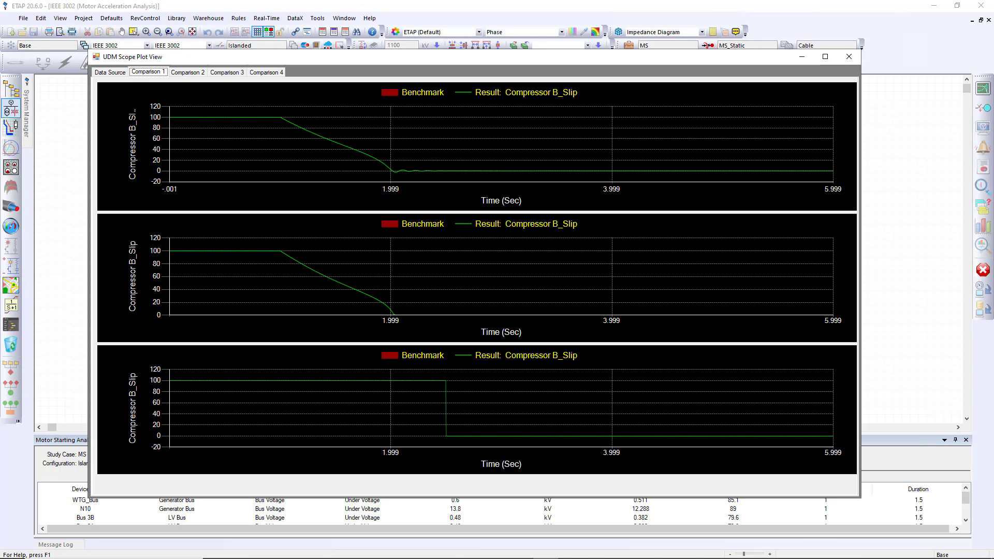
{"action": "left_click", "coordinate": [189, 72]}
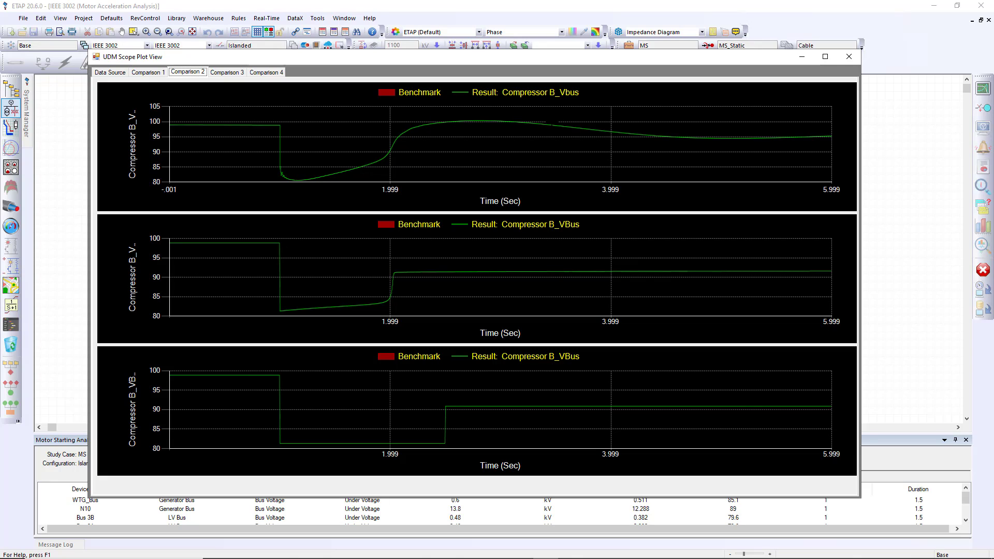
{"action": "mouse_move", "coordinate": [547, 122]}
{"action": "mouse_move", "coordinate": [444, 448]}
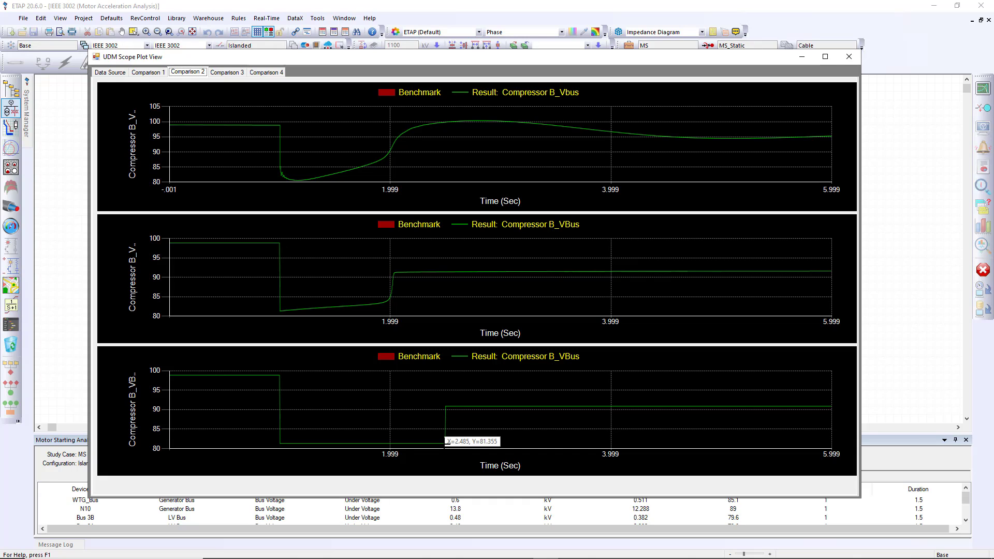
Examine the Compressor B line current curves in Comparison 3, including the inrush peak up close, and the Main Gen MW curves in Comparison 4
{"action": "left_click", "coordinate": [222, 72]}
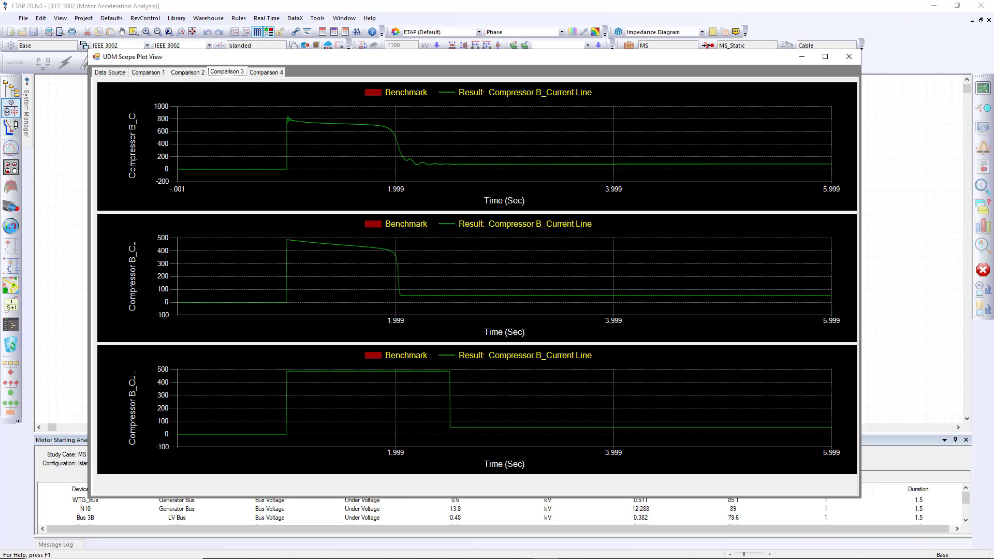
{"action": "left_click_drag", "start_coordinate": [280, 112], "coordinate": [316, 130]}
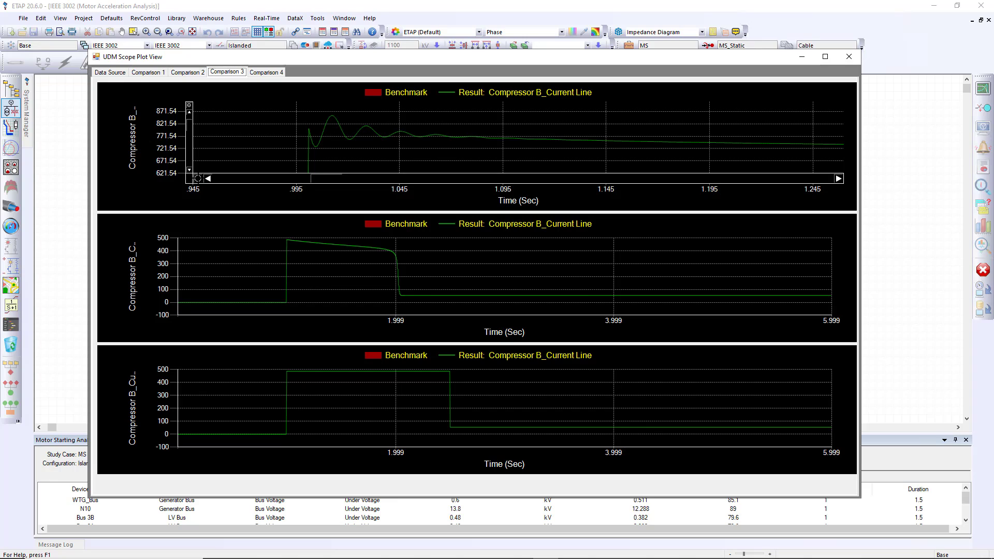
{"action": "left_click", "coordinate": [197, 178]}
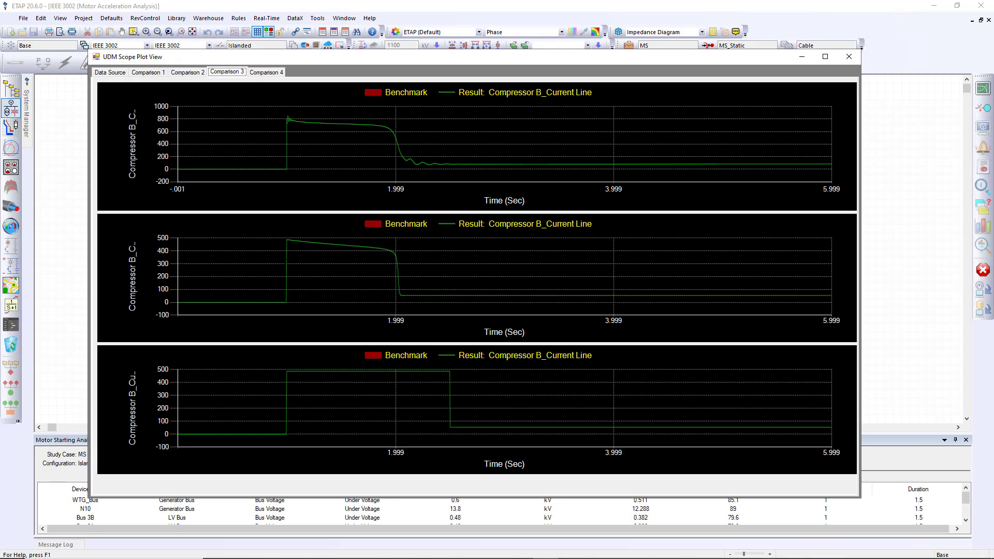
{"action": "mouse_move", "coordinate": [395, 257]}
{"action": "left_click", "coordinate": [275, 73]}
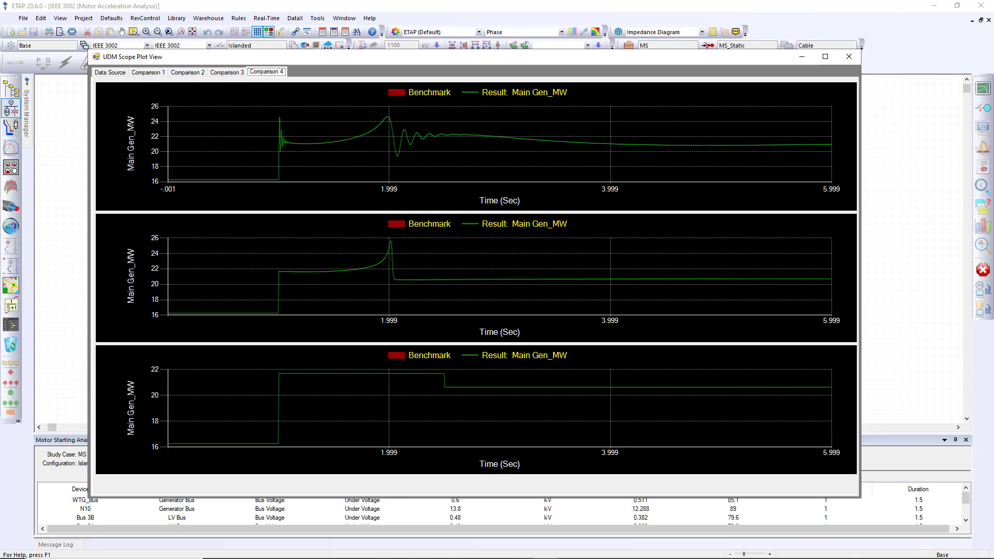
Examine the loaded plot data rows and the available UDM Scopes, Transient Stability and Motor Acceleration analysis criteria
{"action": "left_click", "coordinate": [106, 72]}
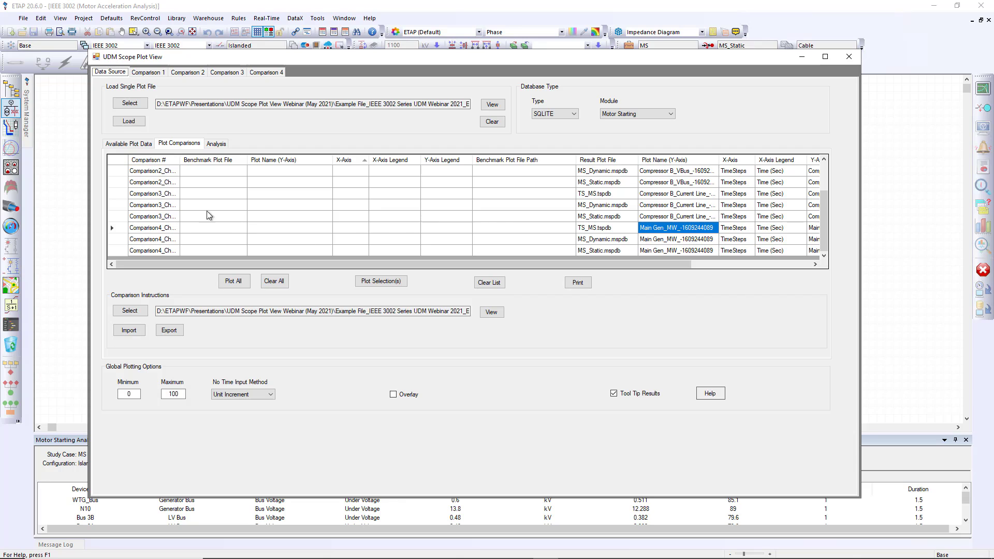
{"action": "left_click", "coordinate": [131, 145]}
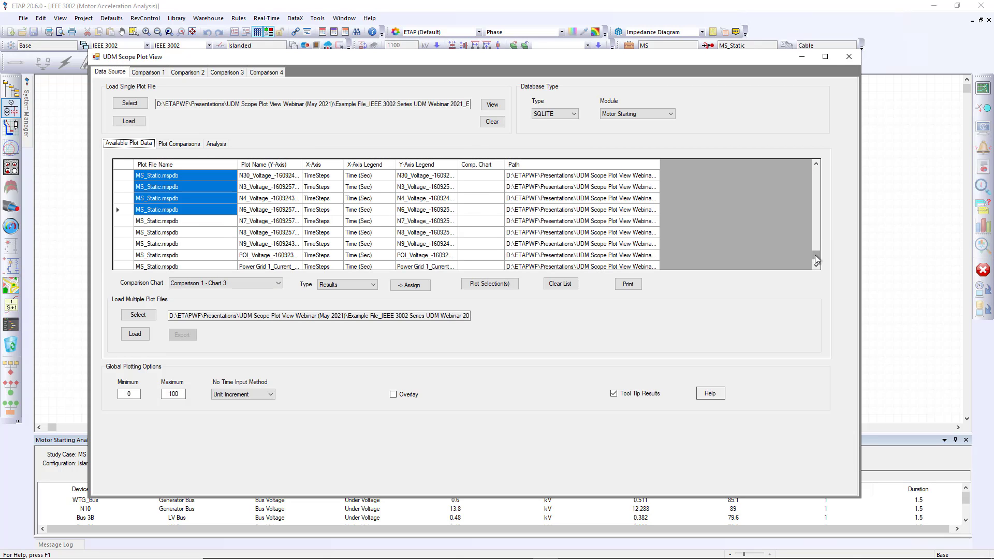
{"action": "left_click_drag", "start_coordinate": [816, 260], "coordinate": [817, 182]}
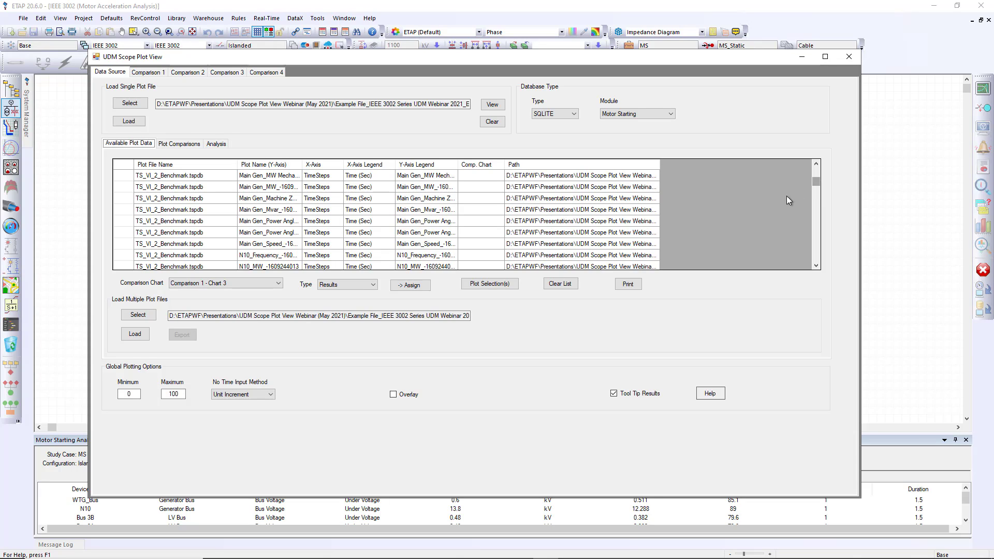
{"action": "left_click", "coordinate": [217, 144]}
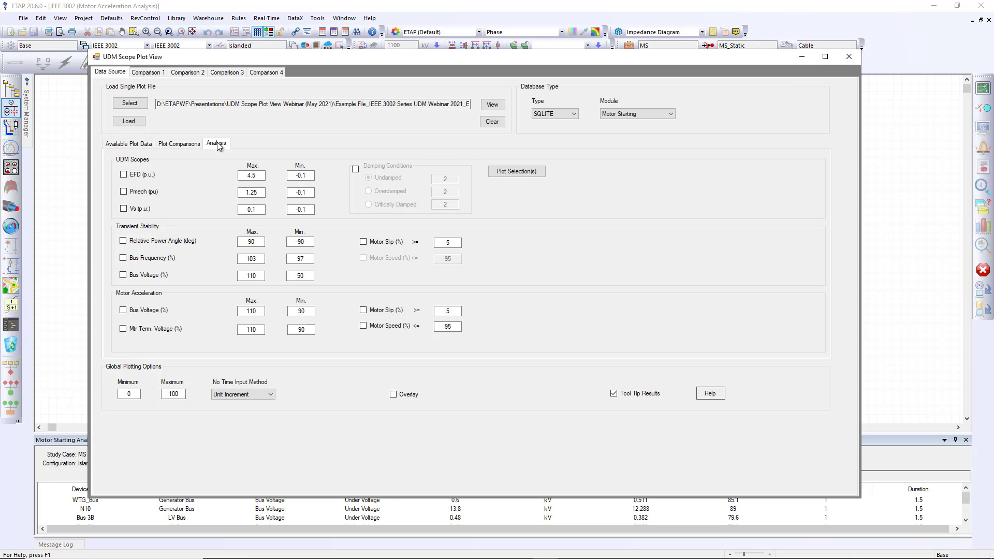
Select all available plot data and plot the Motor Acceleration motor terminal voltage analysis with the minimum set to 85%
{"action": "left_click", "coordinate": [126, 144]}
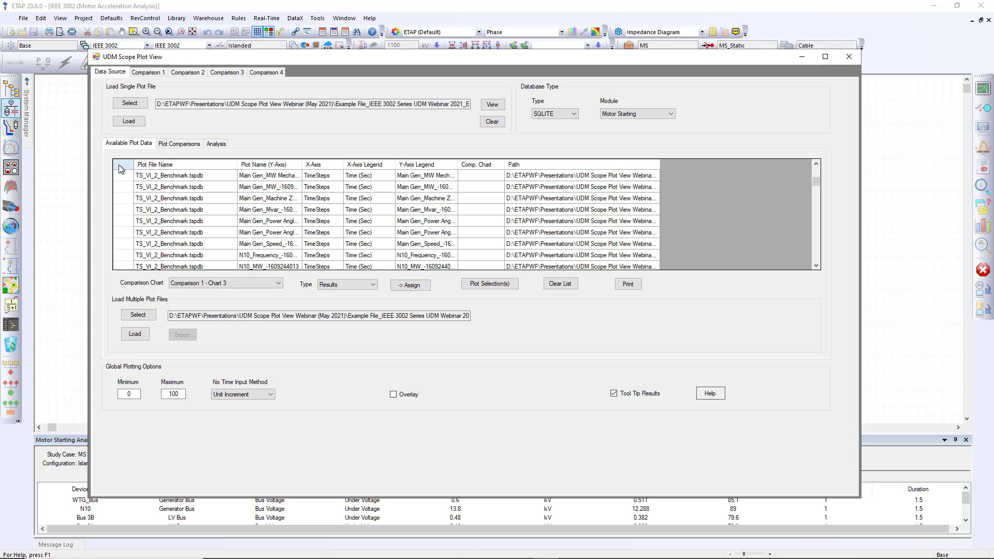
{"action": "left_click", "coordinate": [119, 165]}
{"action": "left_click", "coordinate": [216, 144]}
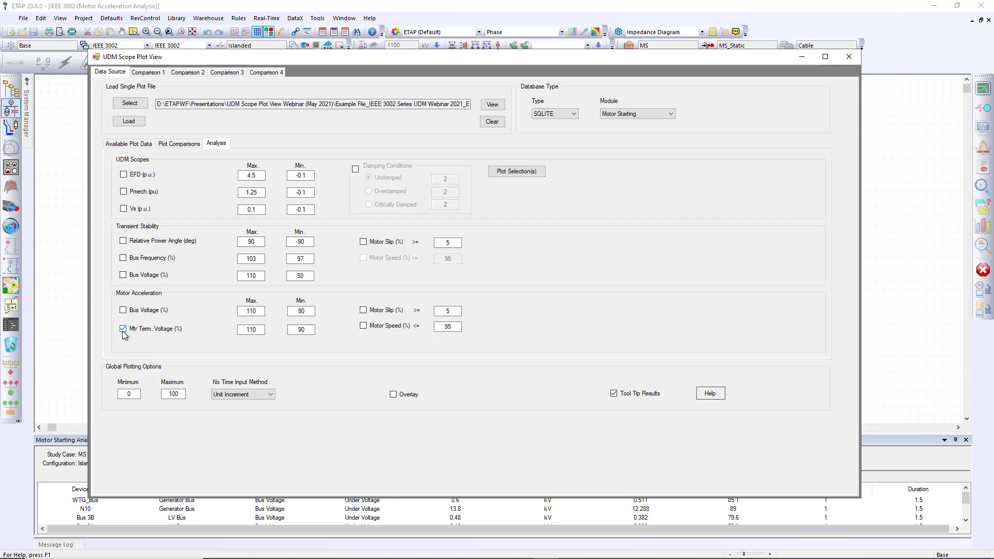
{"action": "left_click_drag", "start_coordinate": [309, 329], "coordinate": [283, 331]}
{"action": "type", "text": "85"}
{"action": "left_click", "coordinate": [519, 172]}
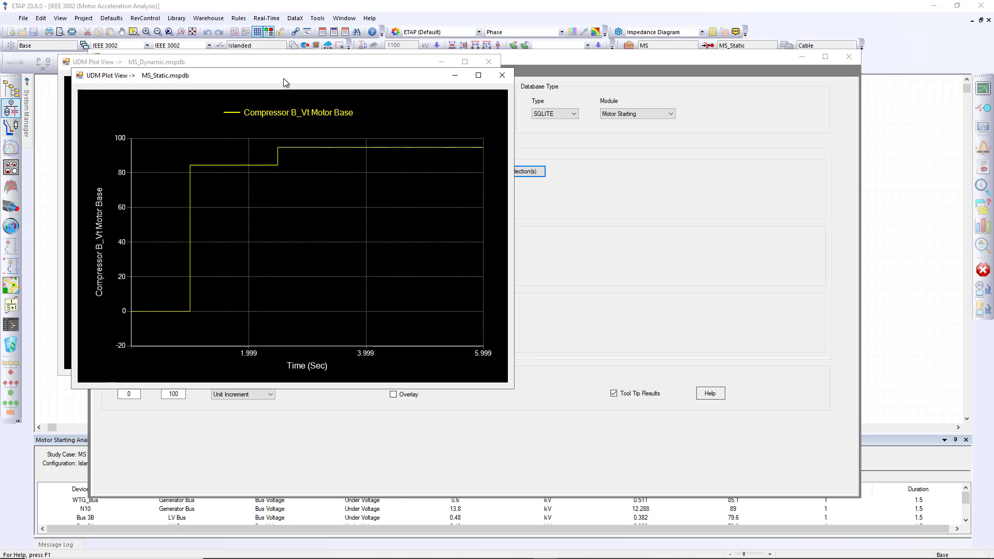
Compare the MS_Dynamic and MS_Static Compressor B terminal voltage plots side by side, and close both
{"action": "left_click_drag", "start_coordinate": [283, 79], "coordinate": [715, 67]}
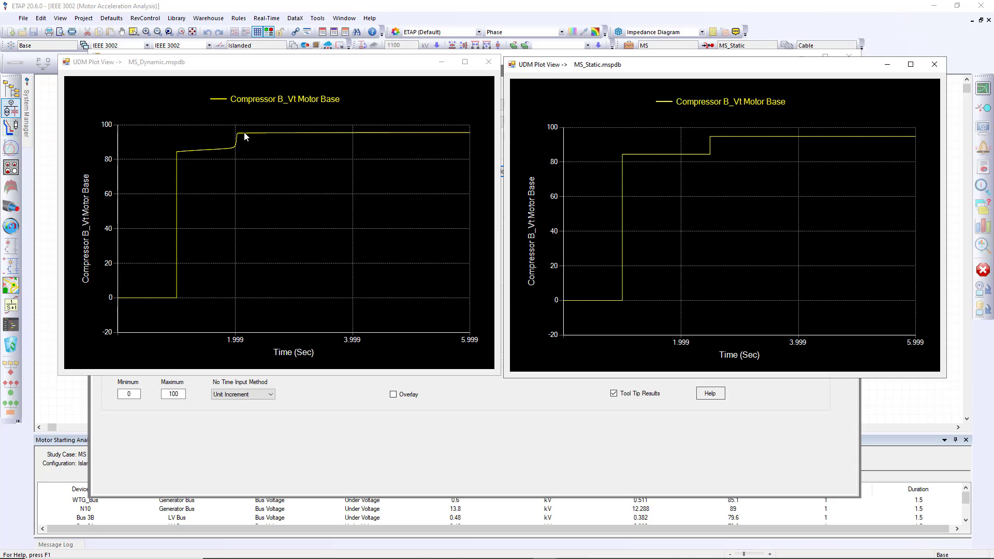
{"action": "left_click", "coordinate": [488, 61]}
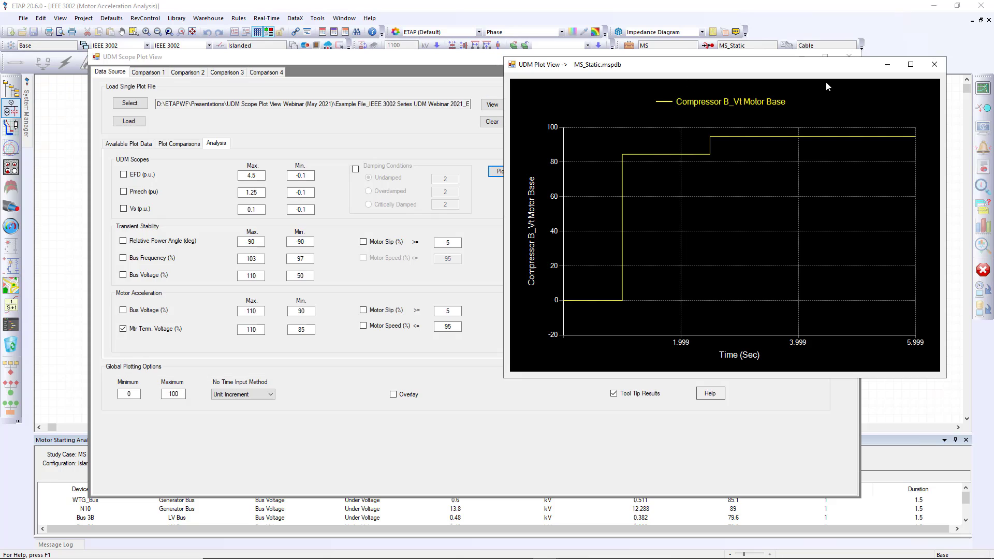
{"action": "left_click", "coordinate": [934, 64]}
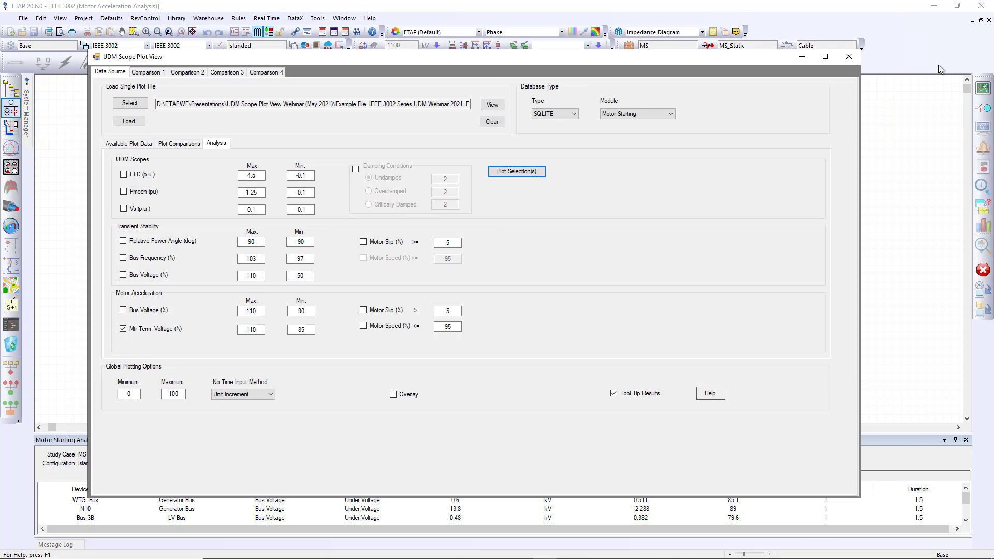
Enable the Transient Stability Motor Slip criterion with a threshold of 10%, and plot the analysis
{"action": "left_click", "coordinate": [363, 243]}
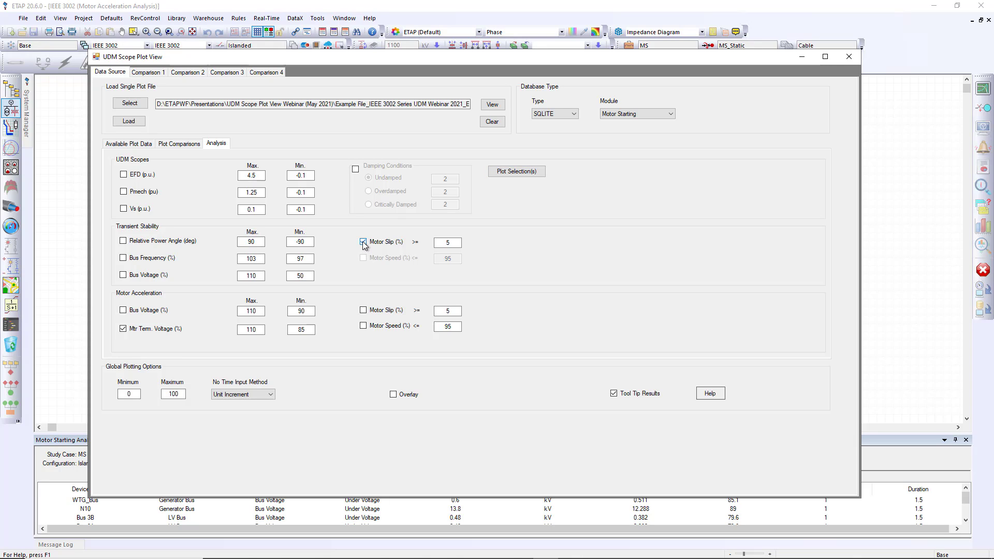
{"action": "double_click", "coordinate": [455, 243]}
{"action": "type", "text": "10"}
{"action": "left_click", "coordinate": [511, 172]}
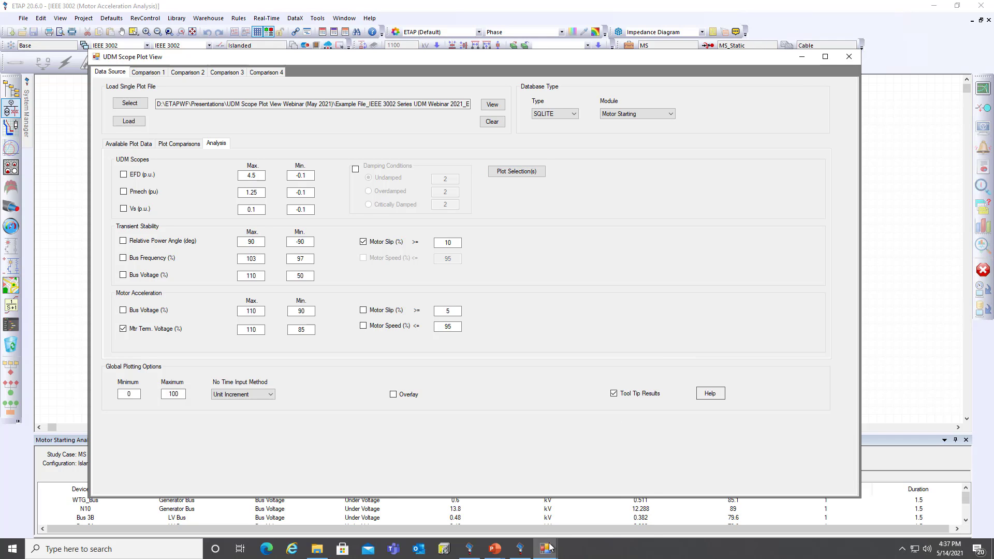
Bring forward the Crusher slip plot from TS_MS, examine its curve beside the analysis settings, and close it
{"action": "mouse_move", "coordinate": [545, 548]}
{"action": "left_click", "coordinate": [504, 517]}
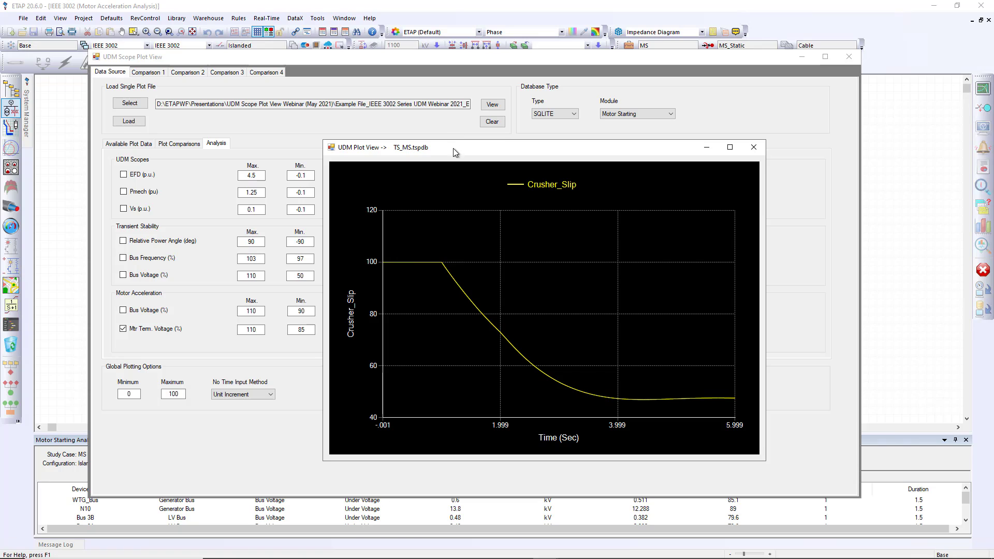
{"action": "left_click_drag", "start_coordinate": [452, 148], "coordinate": [622, 158]}
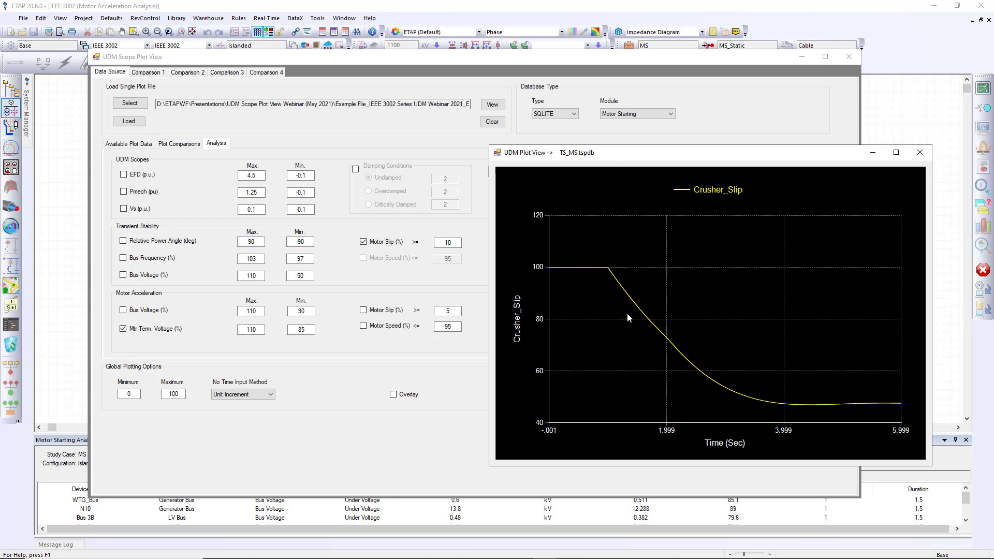
{"action": "left_click_drag", "start_coordinate": [609, 152], "coordinate": [627, 125]}
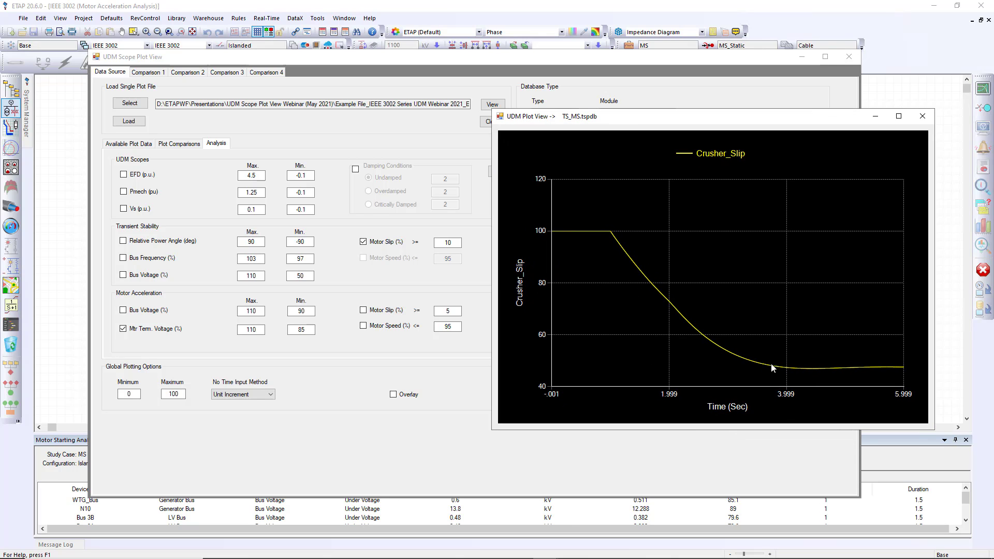
{"action": "mouse_move", "coordinate": [825, 370]}
{"action": "left_click", "coordinate": [922, 115]}
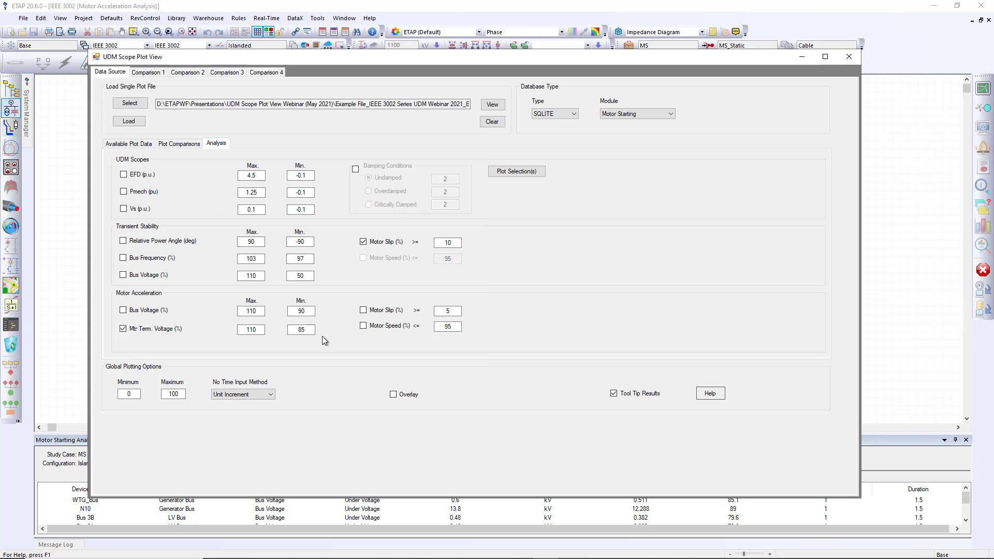
Disable the motor terminal voltage and motor slip criteria, and enable Transient Stability Bus Voltage with a minimum of 82%
{"action": "left_click", "coordinate": [160, 332]}
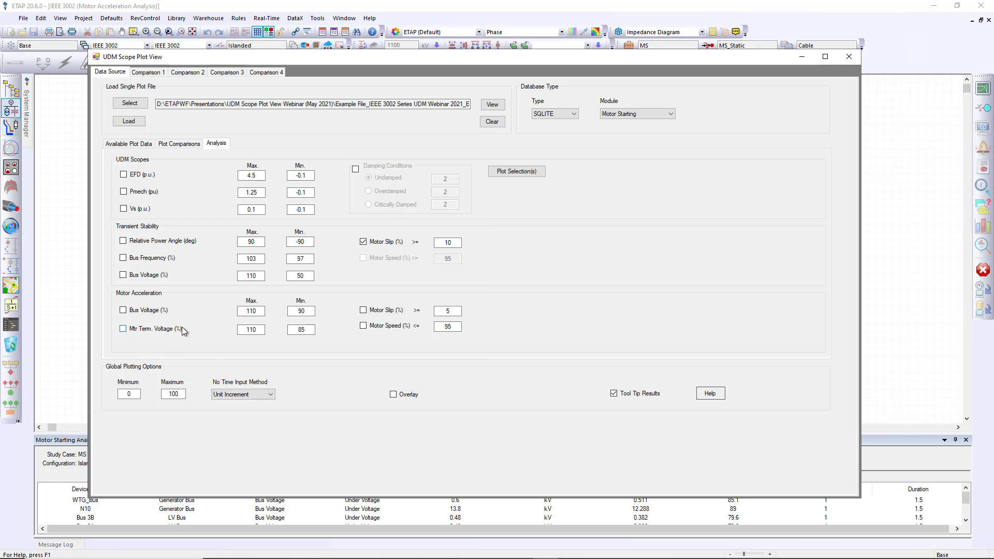
{"action": "left_click", "coordinate": [363, 242]}
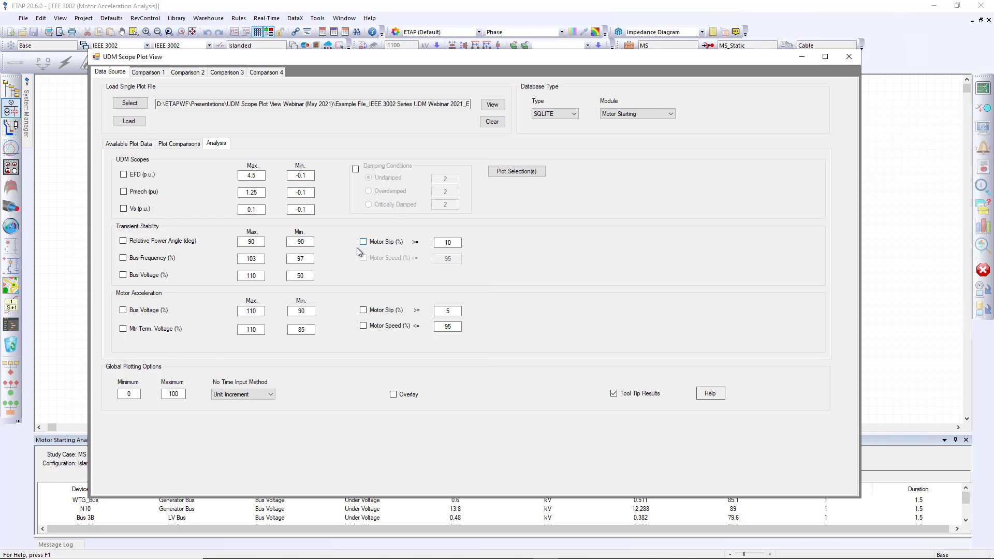
{"action": "left_click", "coordinate": [154, 277]}
{"action": "left_click", "coordinate": [288, 276]}
{"action": "type", "text": "82"}
Check that all available plot data is selected, and plot the Transient Stability bus voltage analysis
{"action": "left_click", "coordinate": [135, 144]}
{"action": "mouse_move", "coordinate": [817, 184]}
{"action": "left_mouse_down"}
{"action": "mouse_move", "coordinate": [809, 245]}
{"action": "mouse_move", "coordinate": [805, 178]}
{"action": "left_mouse_up"}
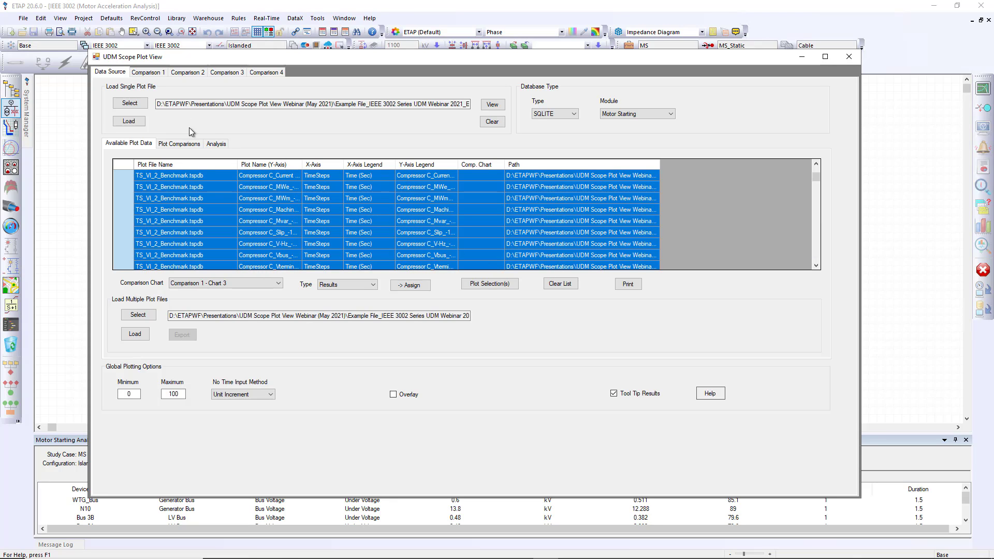
{"action": "left_click", "coordinate": [185, 144]}
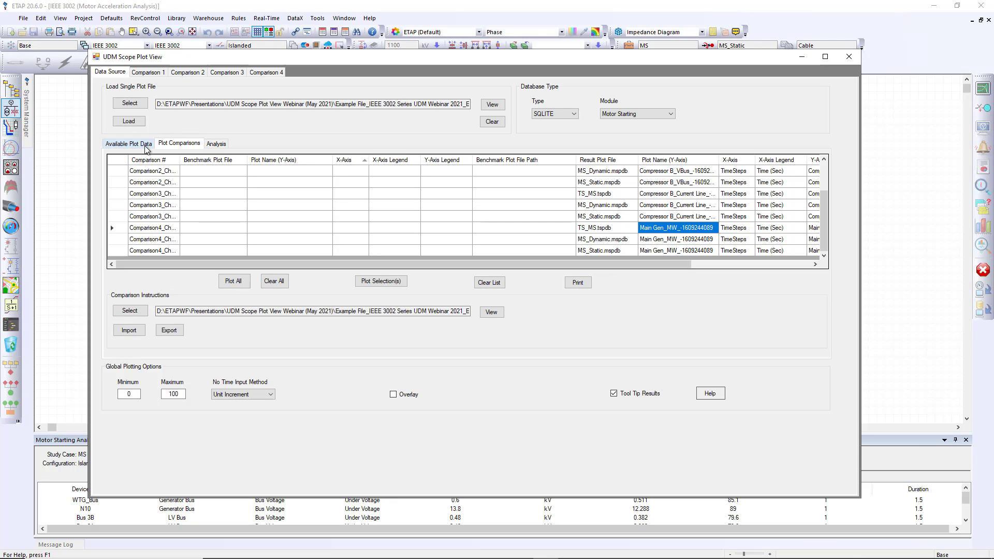
{"action": "left_click", "coordinate": [215, 143]}
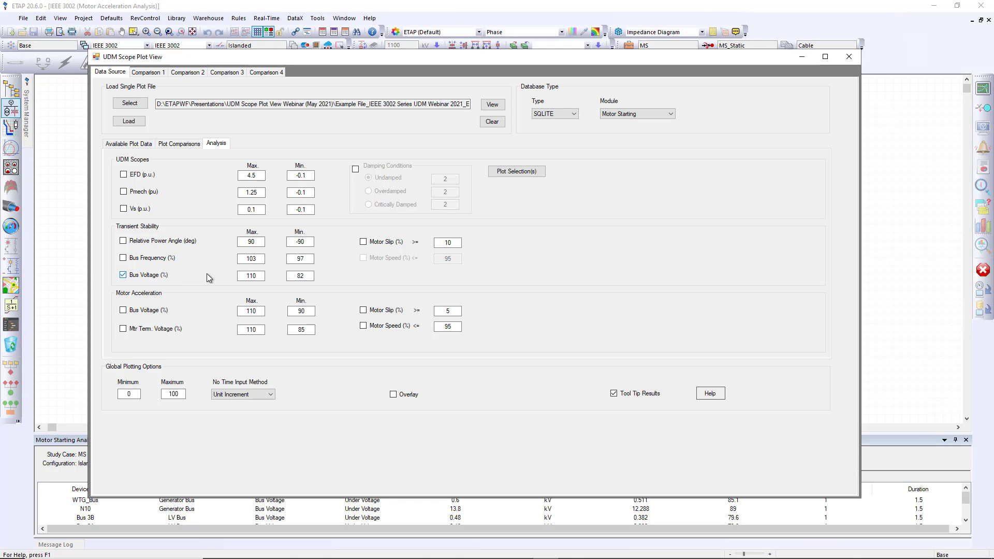
{"action": "left_click", "coordinate": [514, 171]}
Bring forward the Bus B voltage plot from TS_MS and examine its dip and recovery beside the analysis settings
{"action": "mouse_move", "coordinate": [543, 552]}
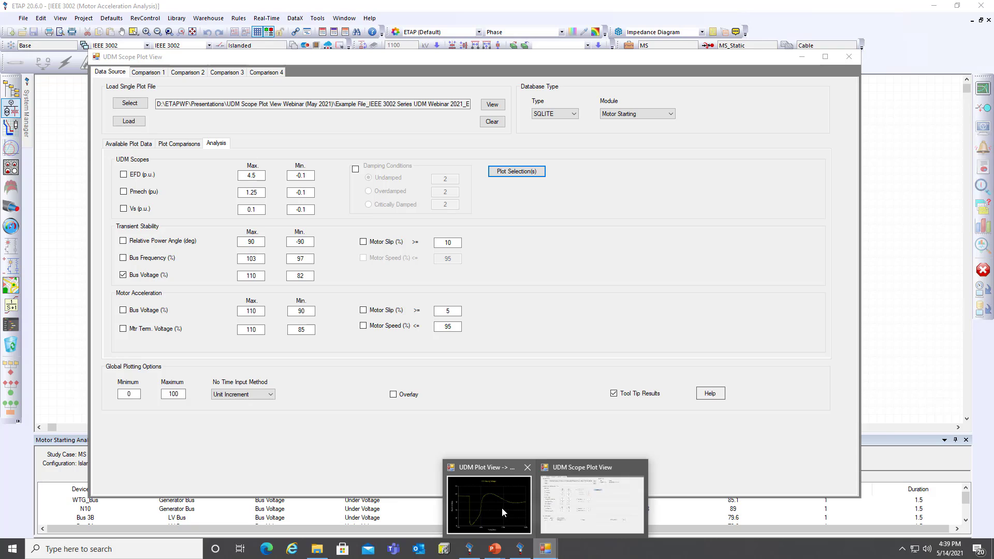
{"action": "left_click", "coordinate": [502, 508]}
{"action": "left_click_drag", "start_coordinate": [442, 135], "coordinate": [744, 185]}
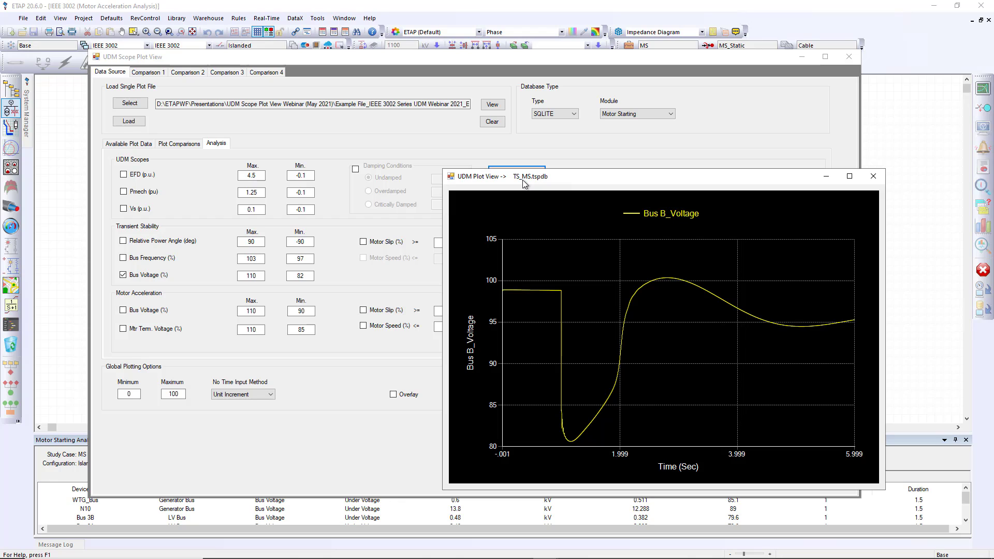
{"action": "mouse_move", "coordinate": [571, 444]}
{"action": "left_click_drag", "start_coordinate": [586, 178], "coordinate": [536, 163]}
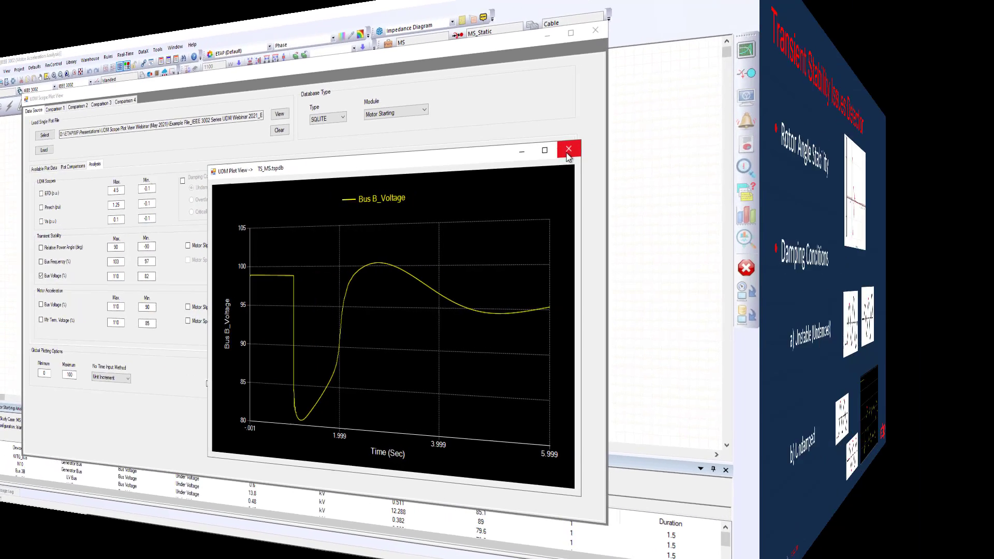
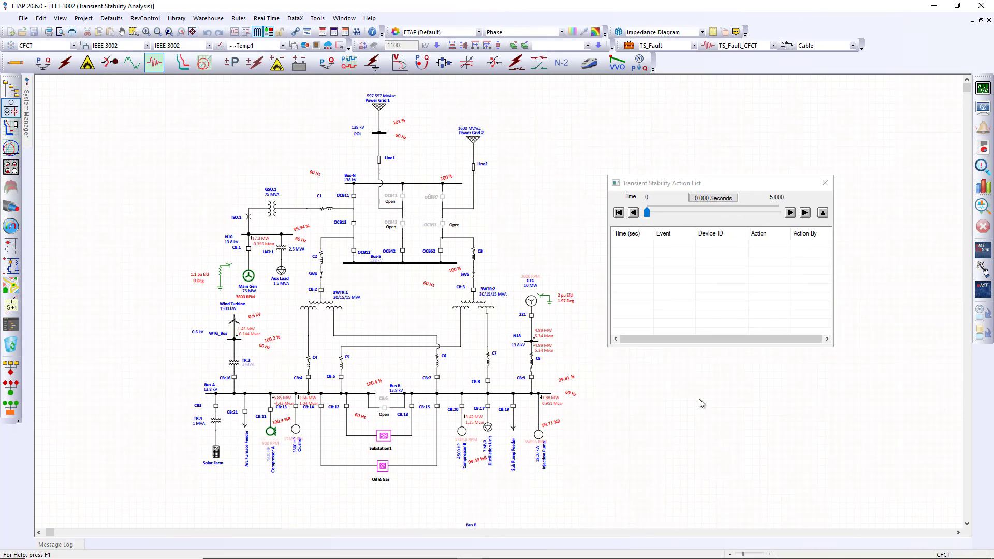
Run the TS_Fault_CFCT transient stability scenario from the Scenario Wizard and accept its settings
{"action": "left_click", "coordinate": [9, 369]}
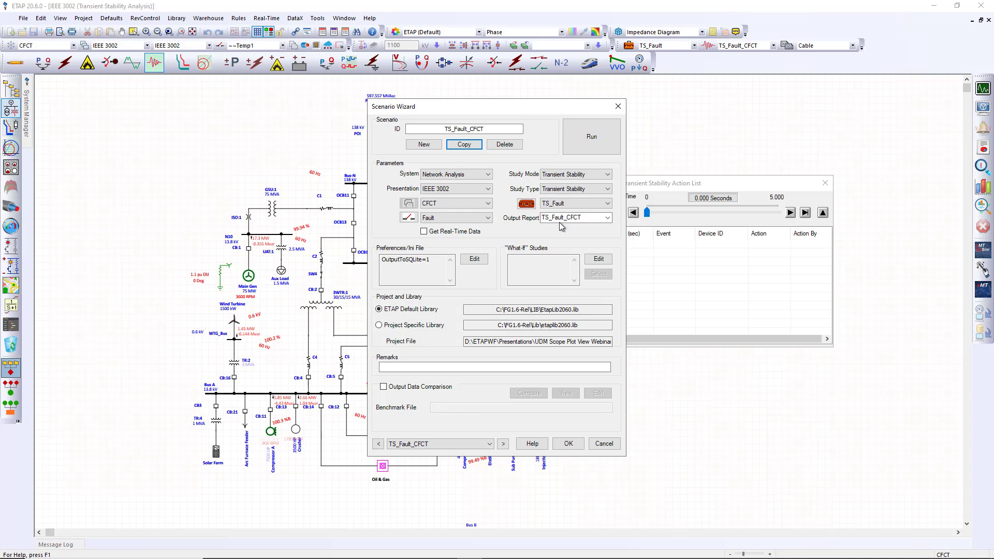
{"action": "left_click", "coordinate": [592, 136]}
{"action": "left_click", "coordinate": [568, 444]}
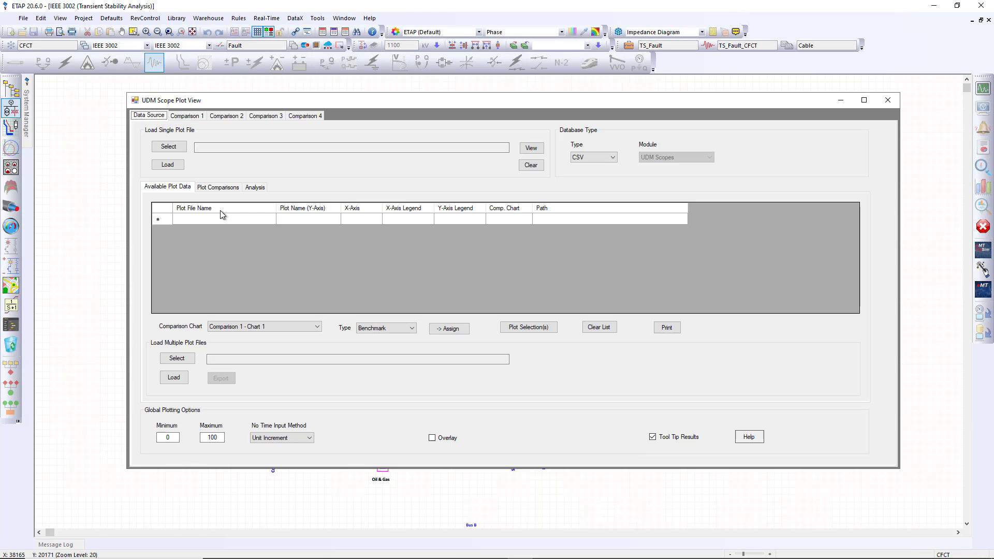
Set the database type to SQLITE and the module to Transient Stability, and load the TS_Fault_CFCT plot file
{"action": "left_click", "coordinate": [596, 159]}
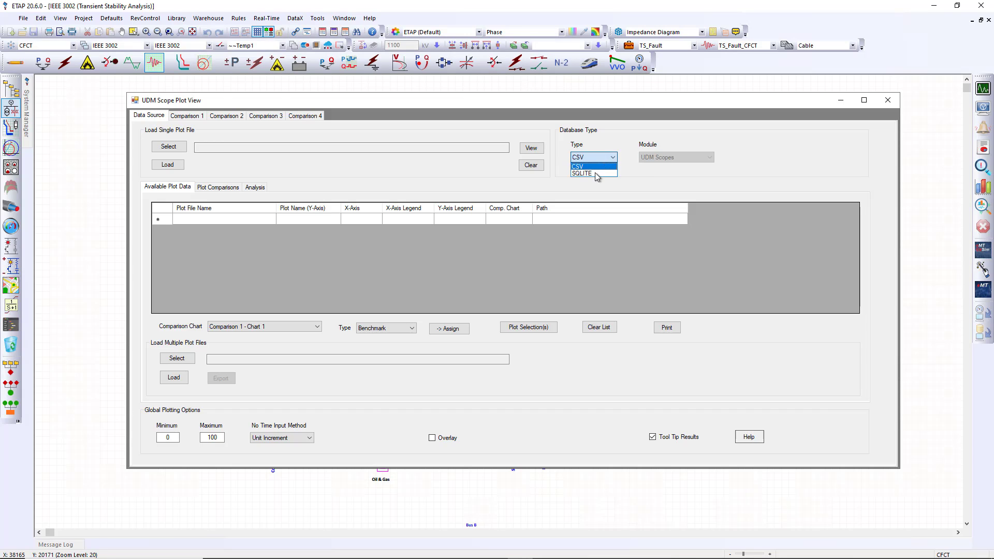
{"action": "left_click", "coordinate": [594, 172]}
{"action": "left_click", "coordinate": [673, 157]}
{"action": "left_click", "coordinate": [657, 176]}
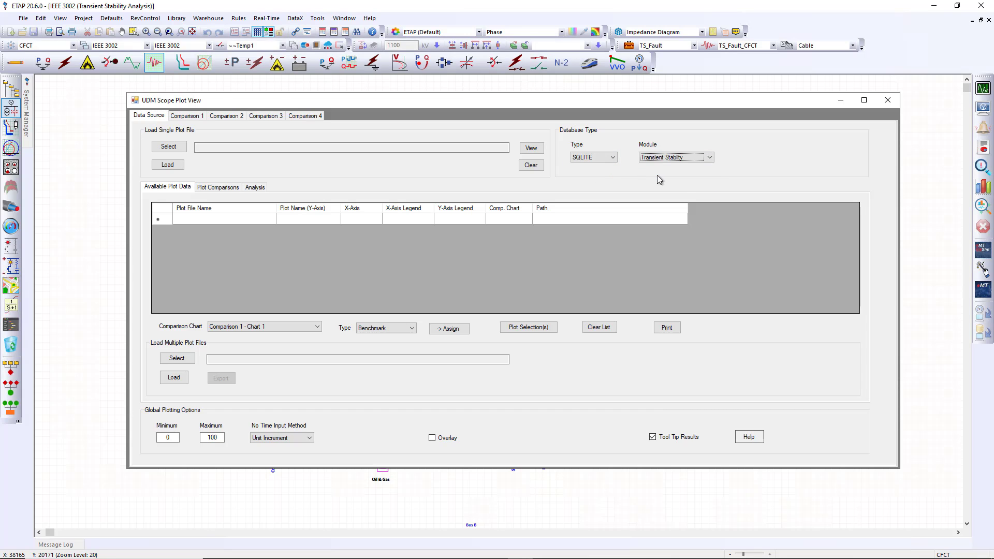
{"action": "left_click", "coordinate": [167, 147]}
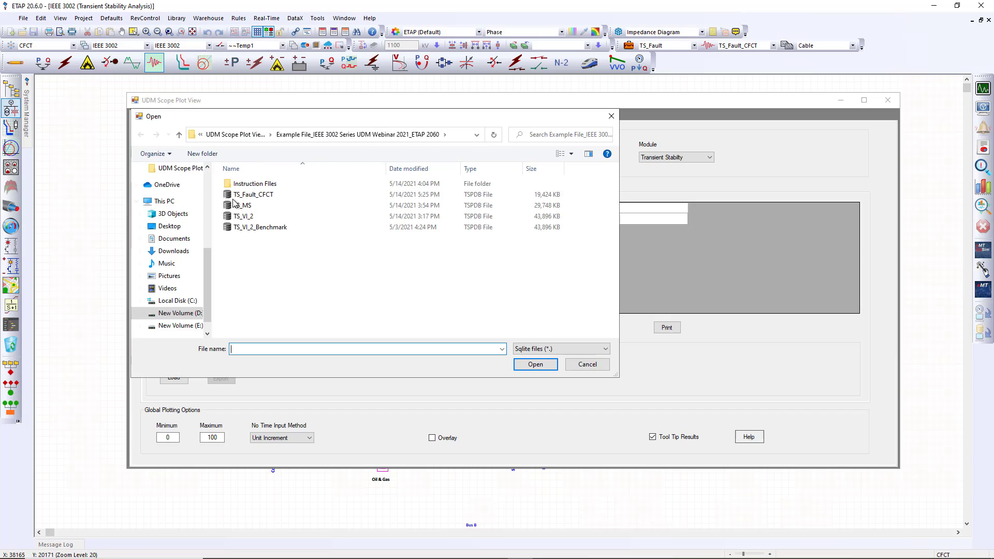
{"action": "double_click", "coordinate": [265, 197]}
{"action": "left_click", "coordinate": [167, 164]}
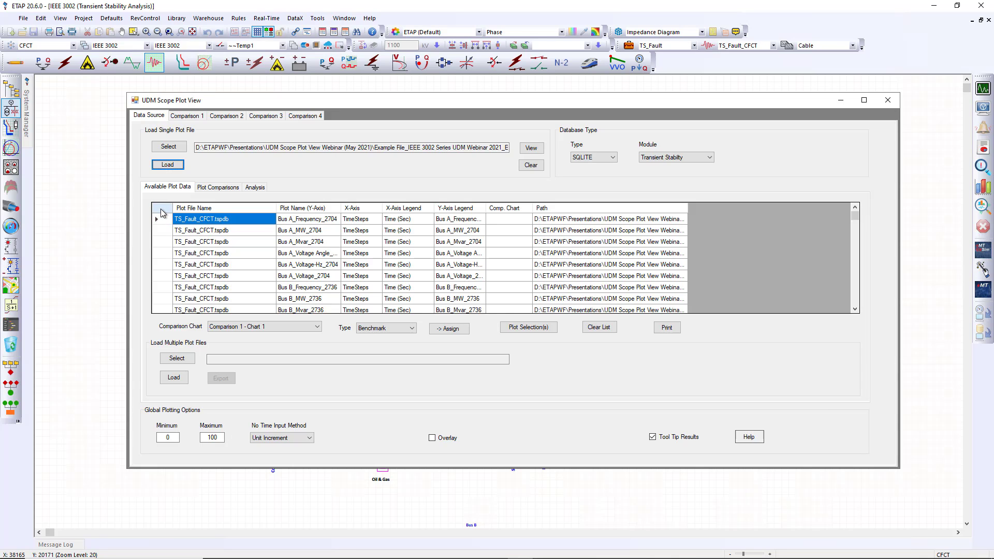
Plot the Relative Power Angle analysis for all TS_Fault_CFCT data, and place the Compressor A and GTG plots side by side
{"action": "left_click", "coordinate": [161, 209]}
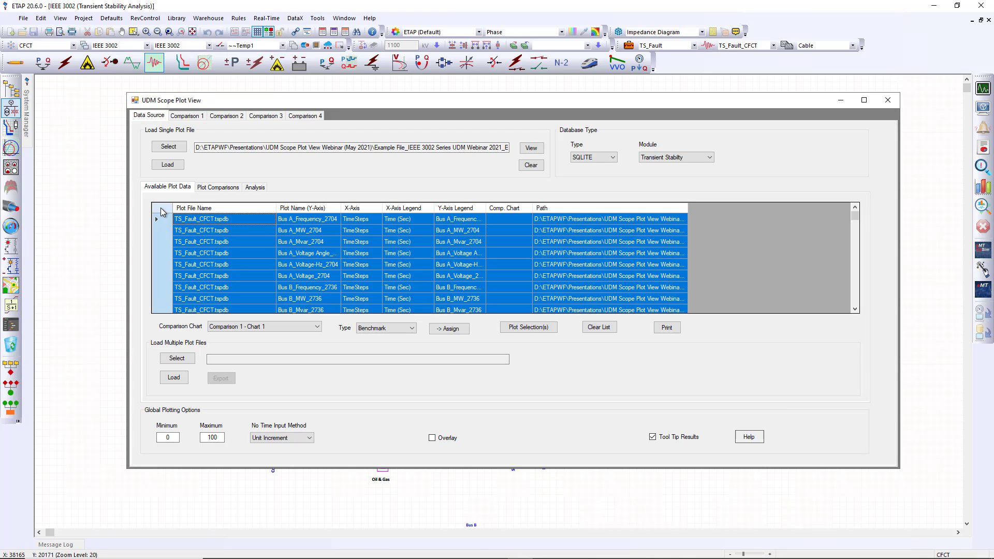
{"action": "left_click", "coordinate": [253, 190]}
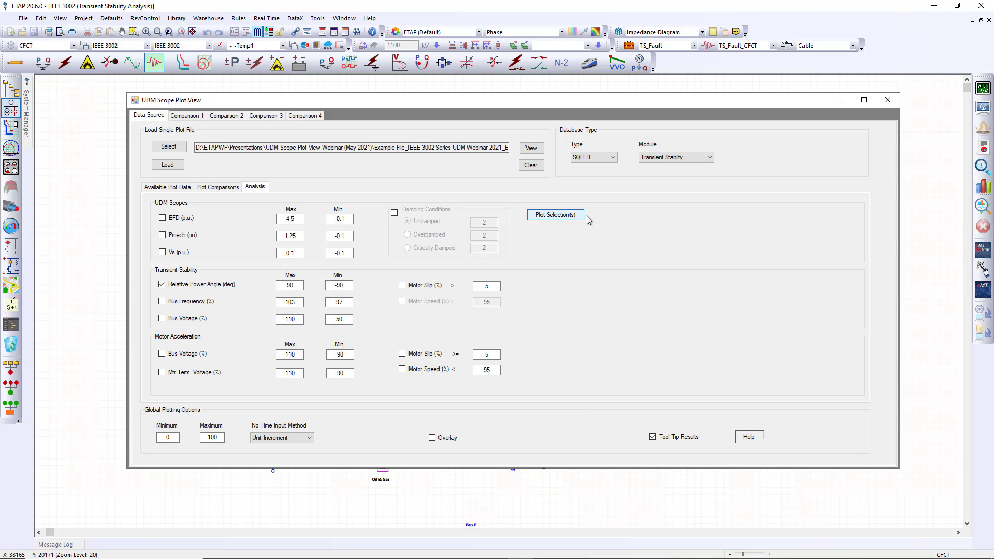
{"action": "left_click", "coordinate": [560, 221]}
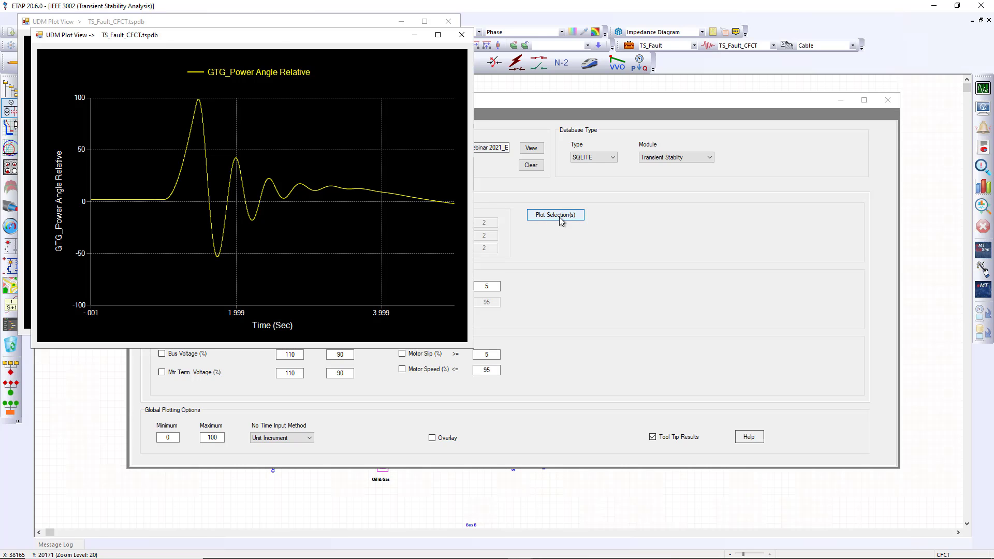
{"action": "left_click_drag", "start_coordinate": [278, 46], "coordinate": [735, 35]}
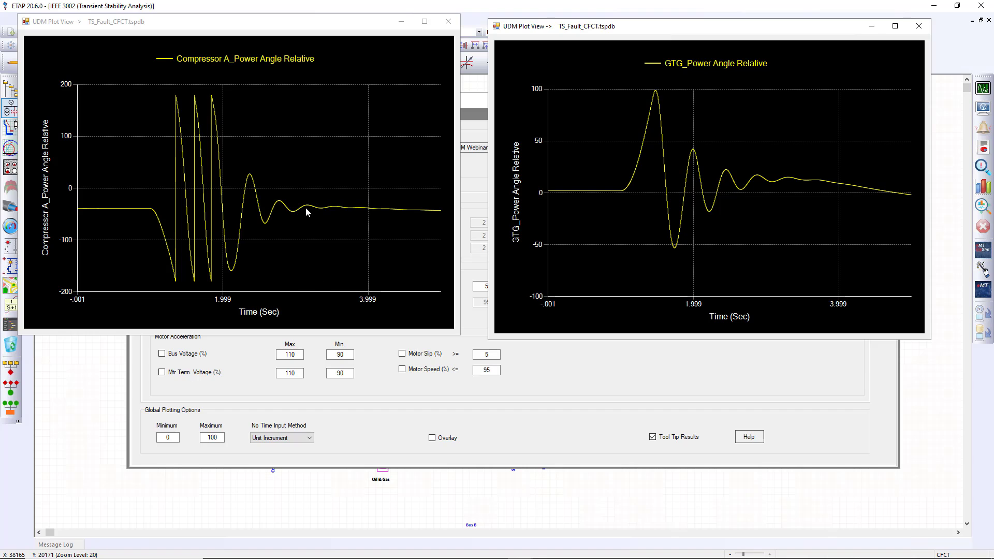
Close the Compressor A and GTG power angle plots and open the TS_Fault transient stability study case
{"action": "left_click", "coordinate": [448, 22]}
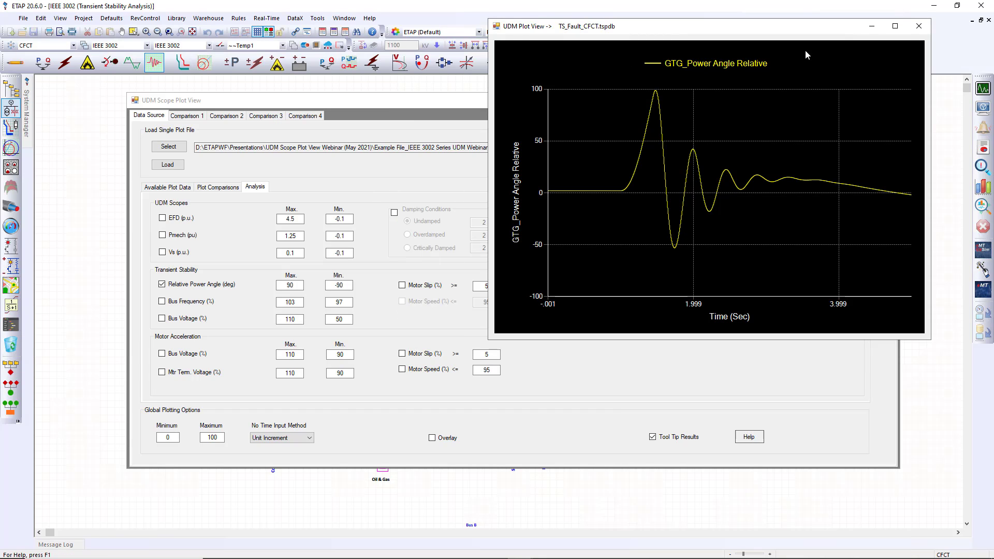
{"action": "left_click", "coordinate": [918, 27]}
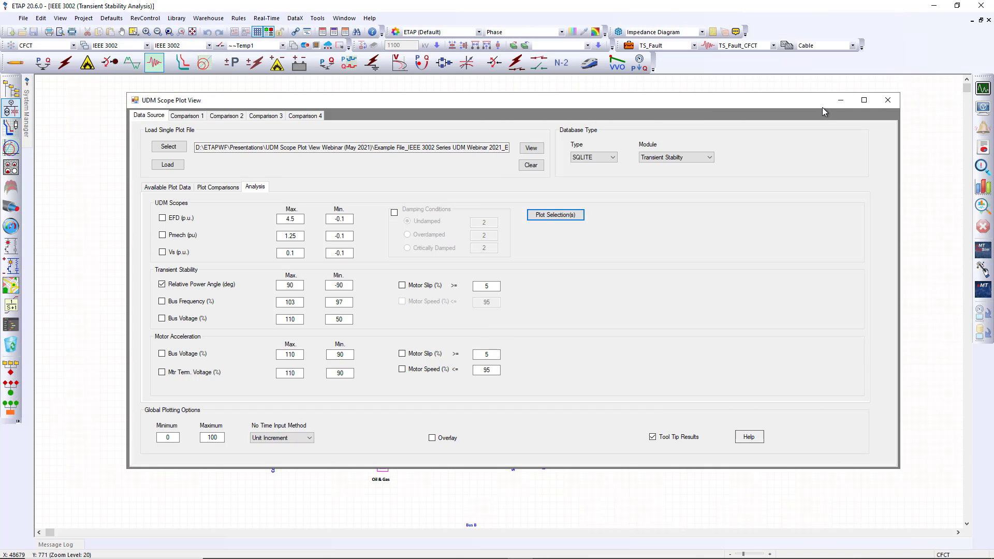
{"action": "left_click", "coordinate": [698, 86]}
{"action": "left_click", "coordinate": [627, 49]}
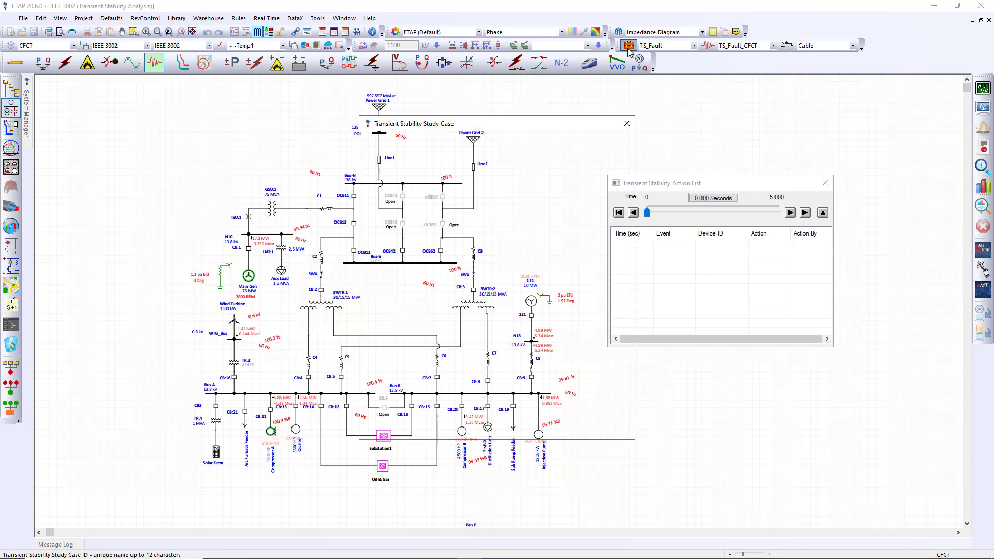
{"action": "left_click_drag", "start_coordinate": [558, 124], "coordinate": [822, 118]}
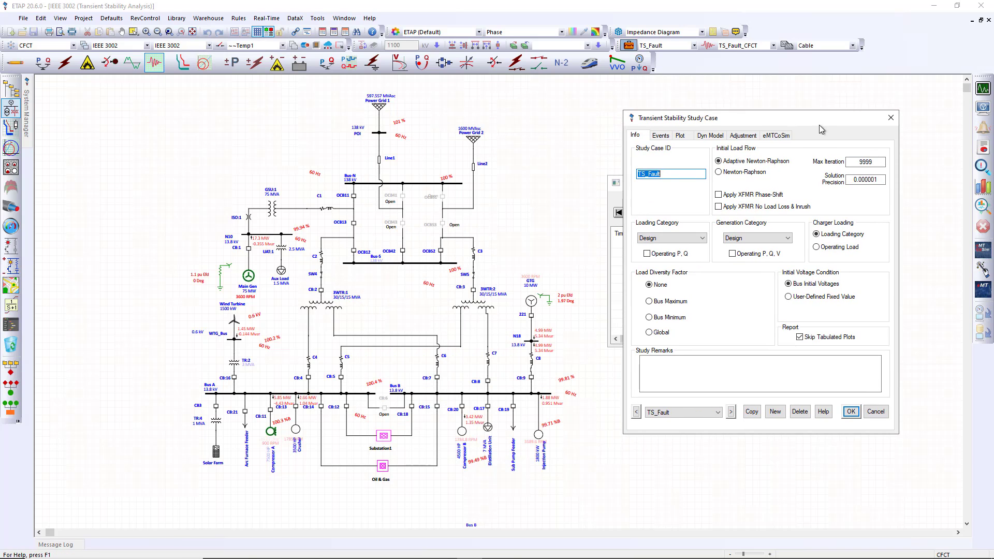
Set the ClearFault event's time to 1.15 seconds in the TS_Fault study case and accept the change
{"action": "left_click", "coordinate": [661, 135]}
{"action": "left_click", "coordinate": [687, 203]}
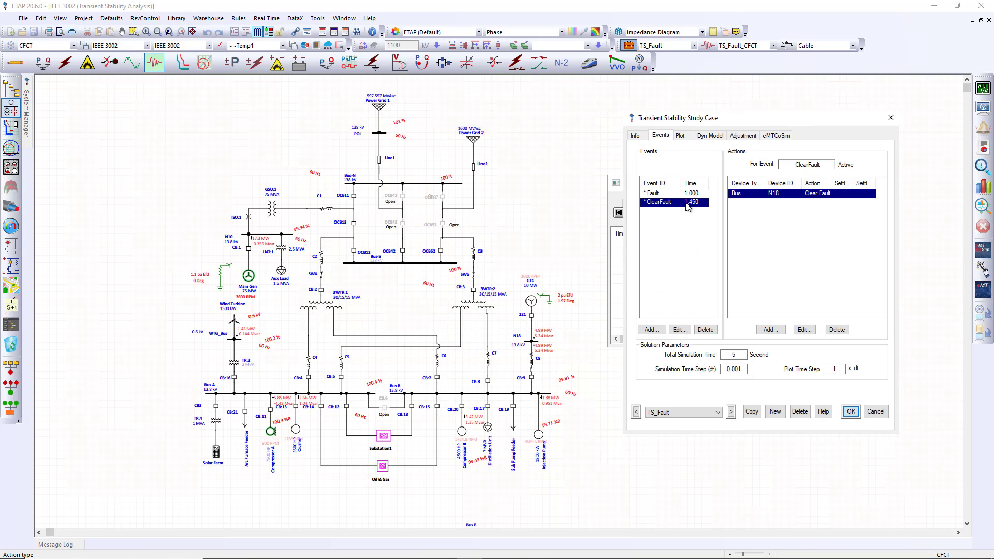
{"action": "double_click", "coordinate": [687, 203]}
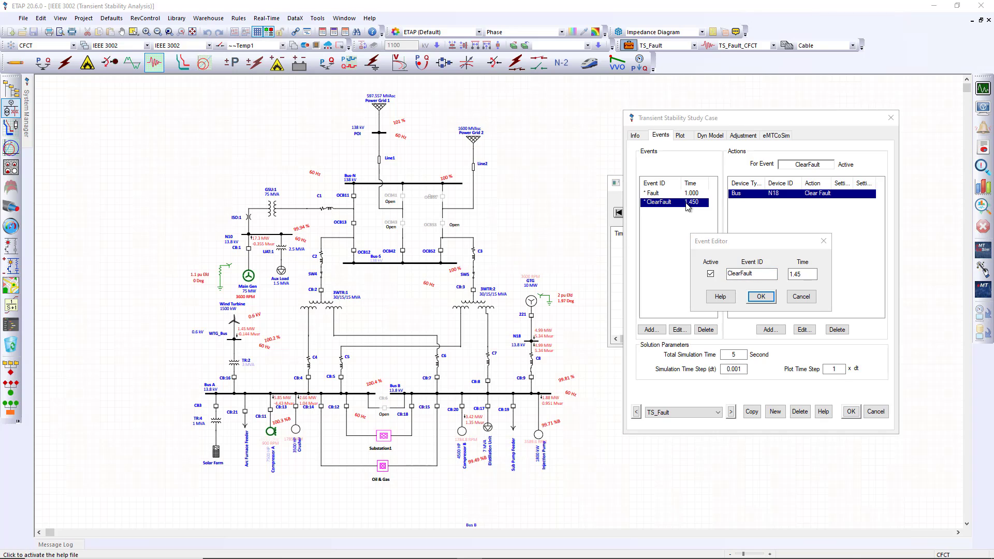
{"action": "left_click", "coordinate": [799, 275]}
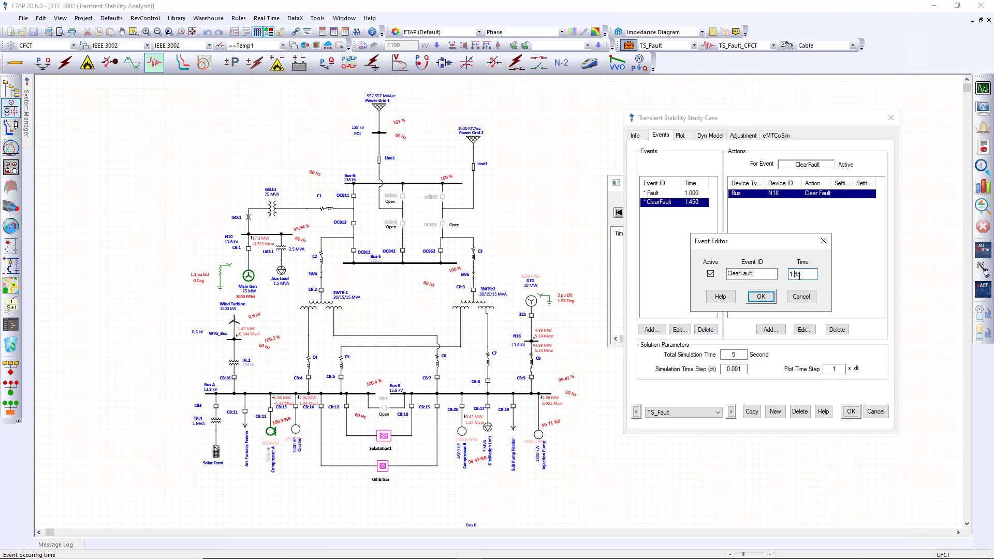
{"action": "left_click_drag", "start_coordinate": [804, 274], "coordinate": [795, 275]}
{"action": "type", "text": "15"}
{"action": "left_click", "coordinate": [761, 296]}
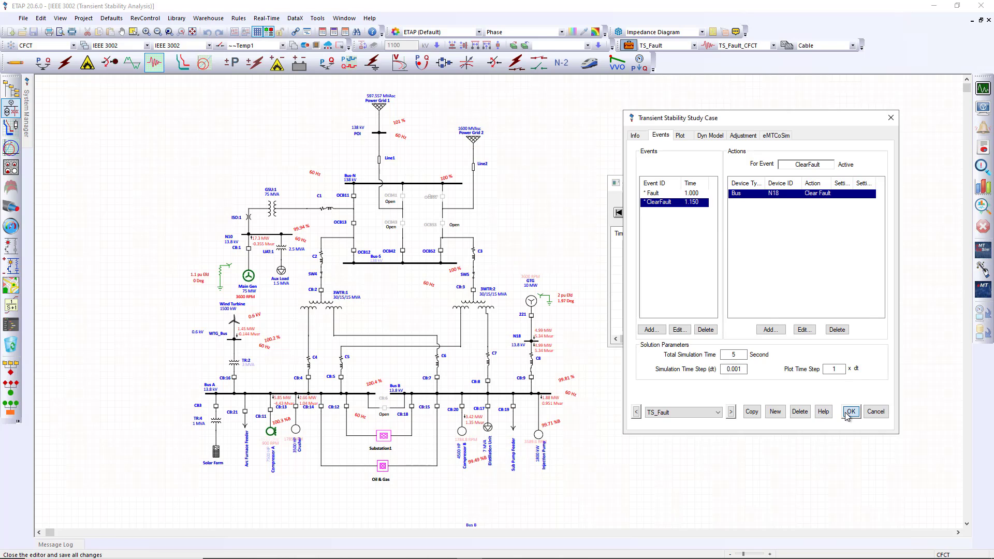
{"action": "left_click", "coordinate": [848, 413]}
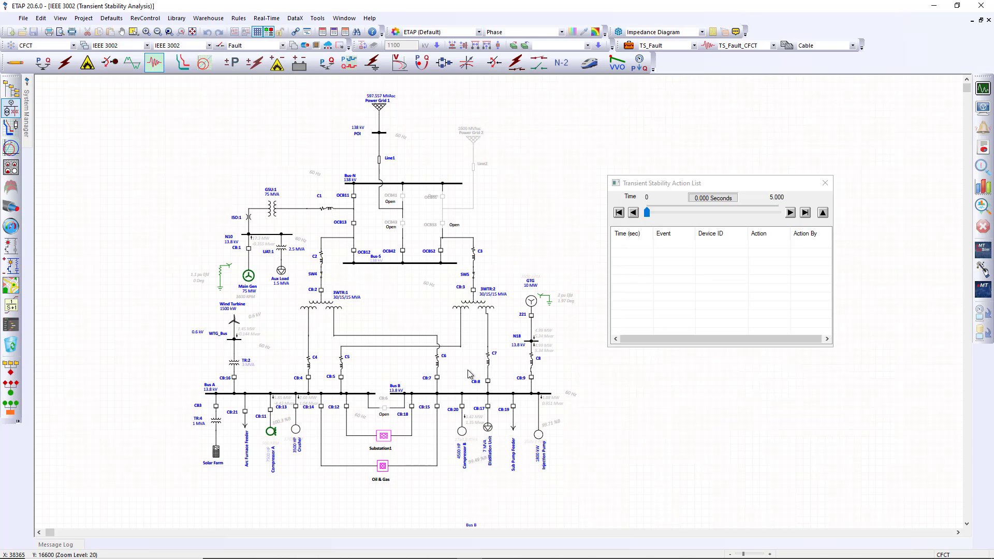
Rerun the TS_Fault_CFCT scenario and plot the Relative Power Angle analysis with limits of 90 and -90 degrees
{"action": "left_click", "coordinate": [14, 376]}
{"action": "left_click", "coordinate": [579, 141]}
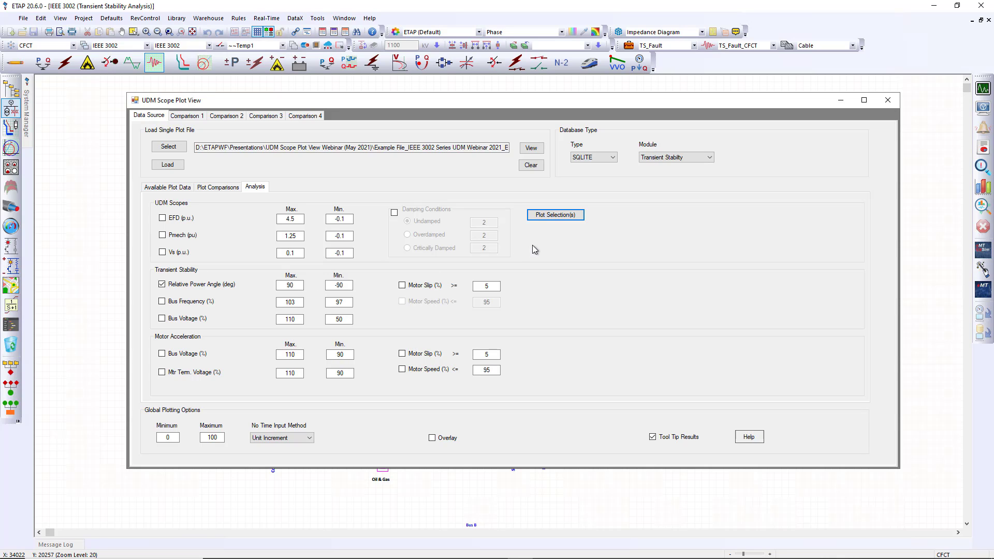
{"action": "left_click", "coordinate": [548, 218]}
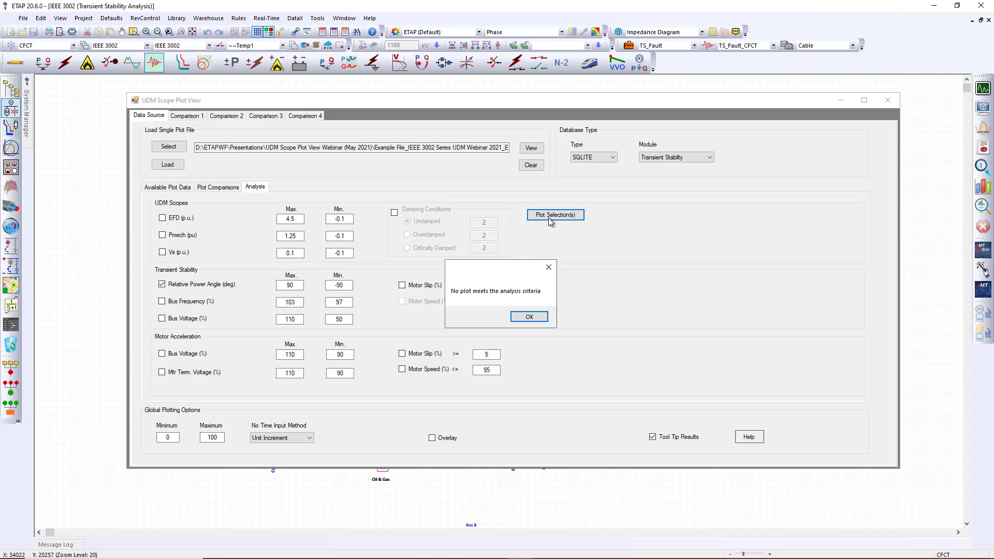
{"action": "left_click_drag", "start_coordinate": [514, 271], "coordinate": [477, 247]}
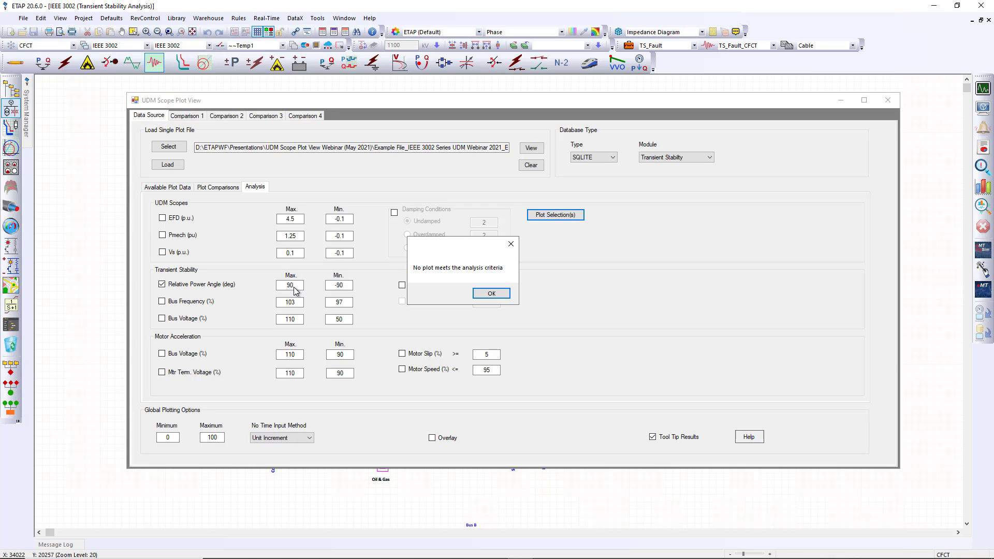
{"action": "left_click", "coordinate": [489, 294]}
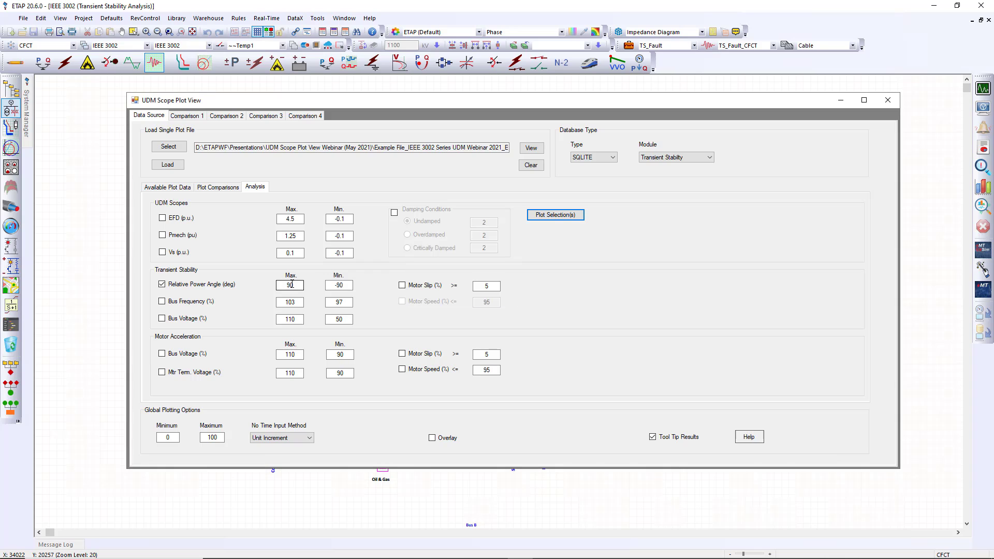
Set the Relative Power Angle limits to 10 and -10 degrees, plot the selection, and place the GTG plot beside Compressor A's
{"action": "left_click_drag", "start_coordinate": [291, 284], "coordinate": [278, 286]}
{"action": "type", "text": "10"}
{"action": "left_click_drag", "start_coordinate": [346, 285], "coordinate": [336, 283]}
{"action": "type", "text": "-10"}
{"action": "left_click", "coordinate": [564, 216]}
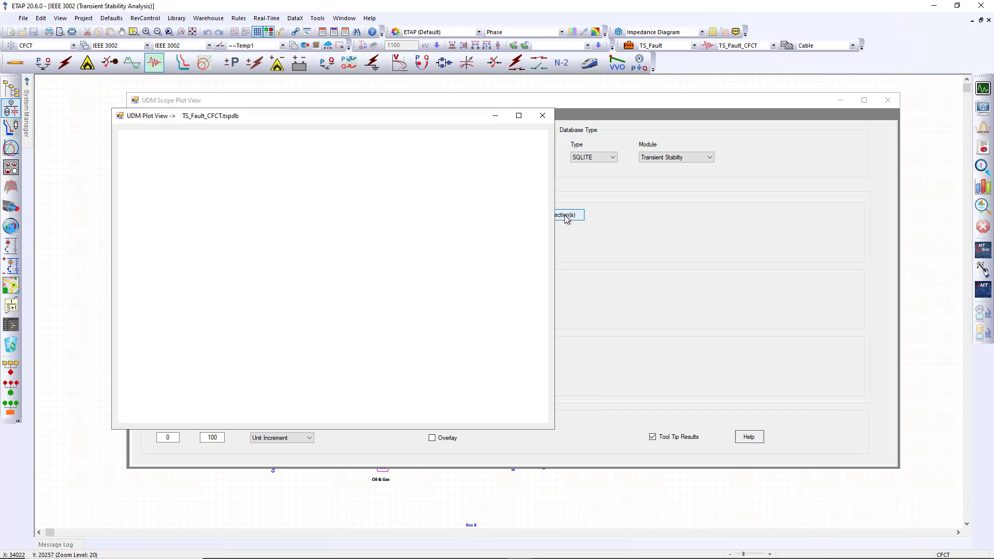
{"action": "left_click_drag", "start_coordinate": [297, 134], "coordinate": [671, 126]}
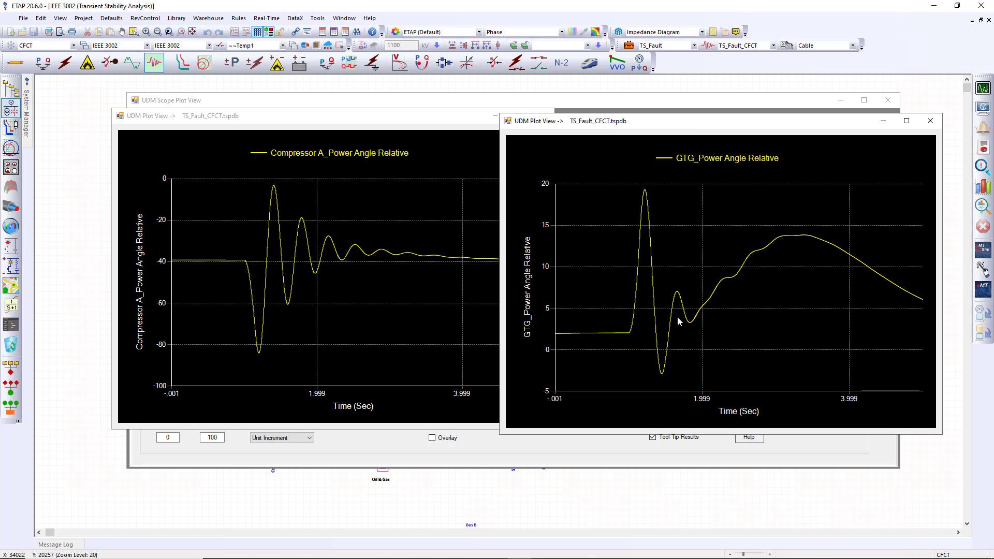
Bring forward and close the Compressor A power angle plot, and close the GTG plot after viewing it
{"action": "left_click", "coordinate": [350, 114]}
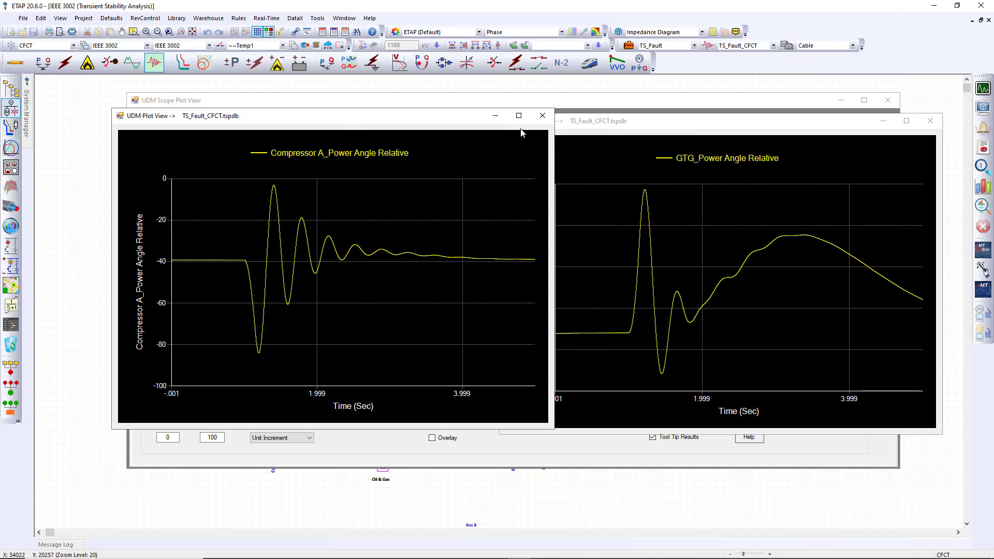
{"action": "left_click", "coordinate": [545, 117]}
{"action": "left_click_drag", "start_coordinate": [845, 127], "coordinate": [712, 127]}
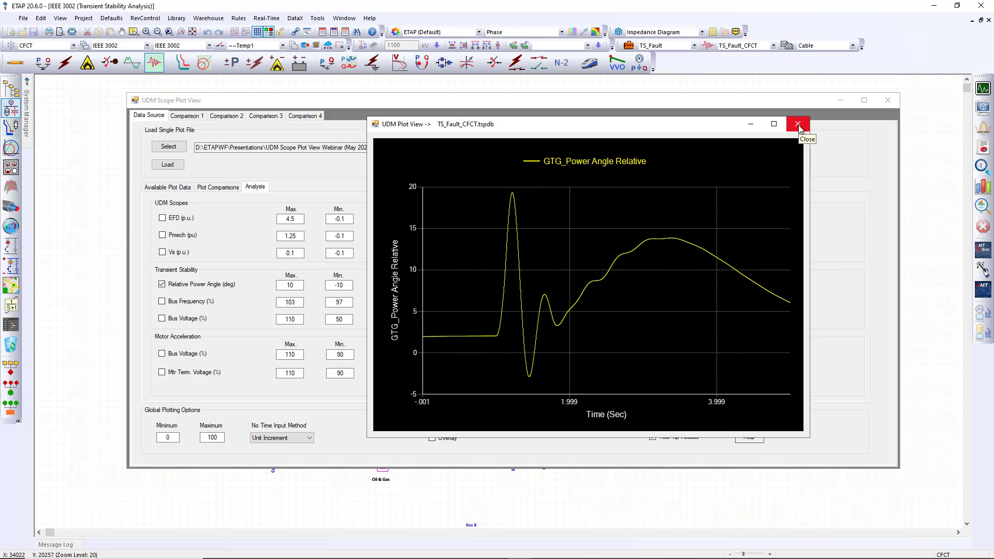
{"action": "left_click", "coordinate": [798, 125]}
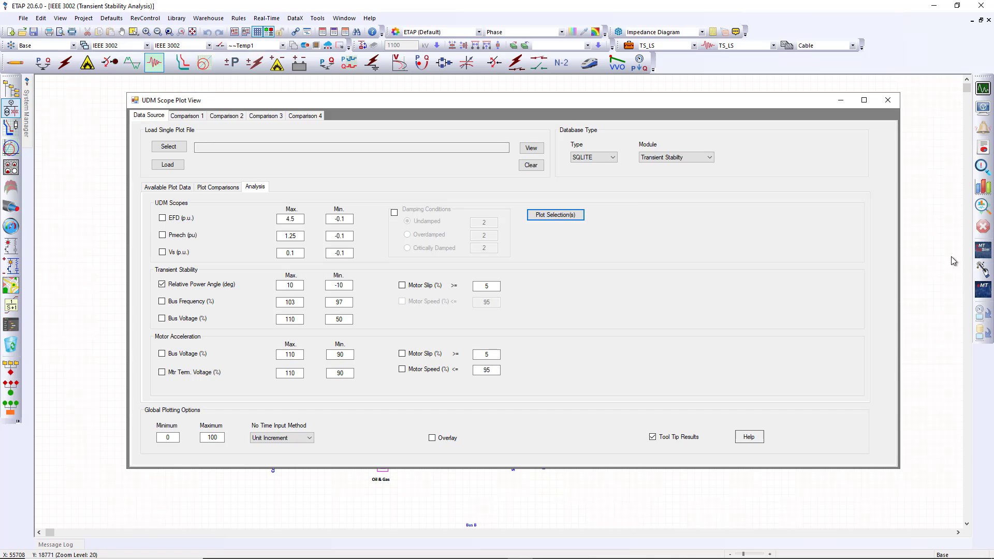
Open the Main Gen generator's governor settings to view its GAST UDM model
{"action": "left_click", "coordinate": [912, 322]}
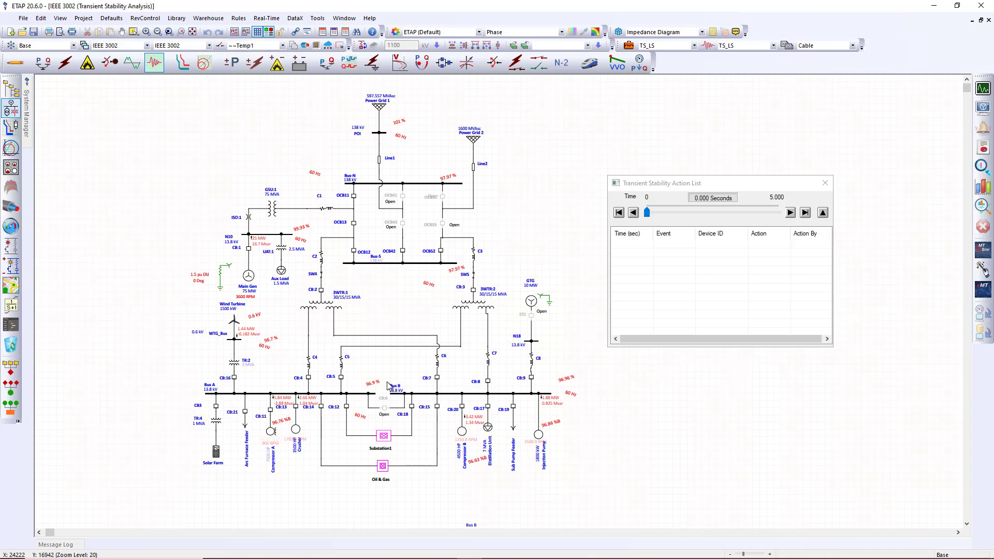
{"action": "double_click", "coordinate": [252, 280]}
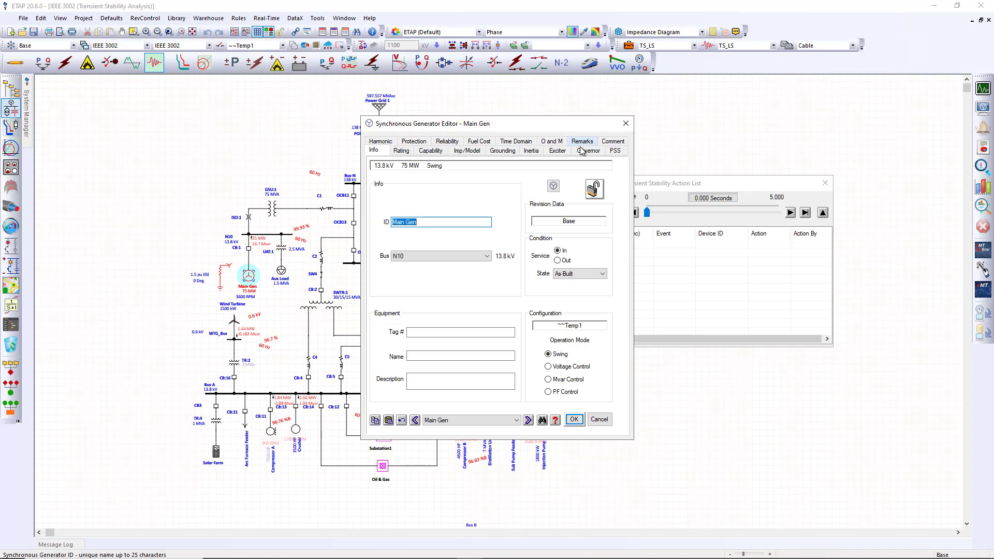
{"action": "left_click", "coordinate": [582, 151]}
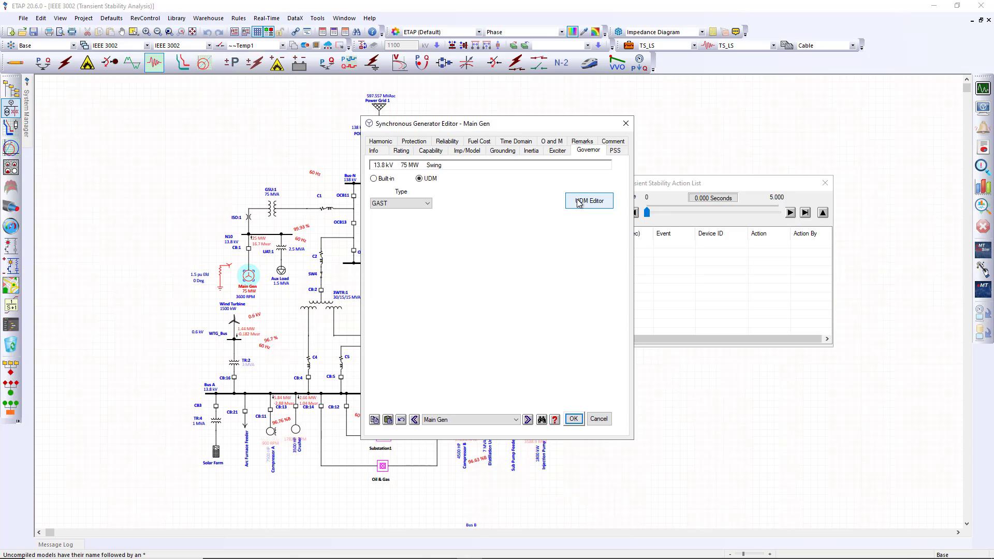
{"action": "key", "text": "Escape"}
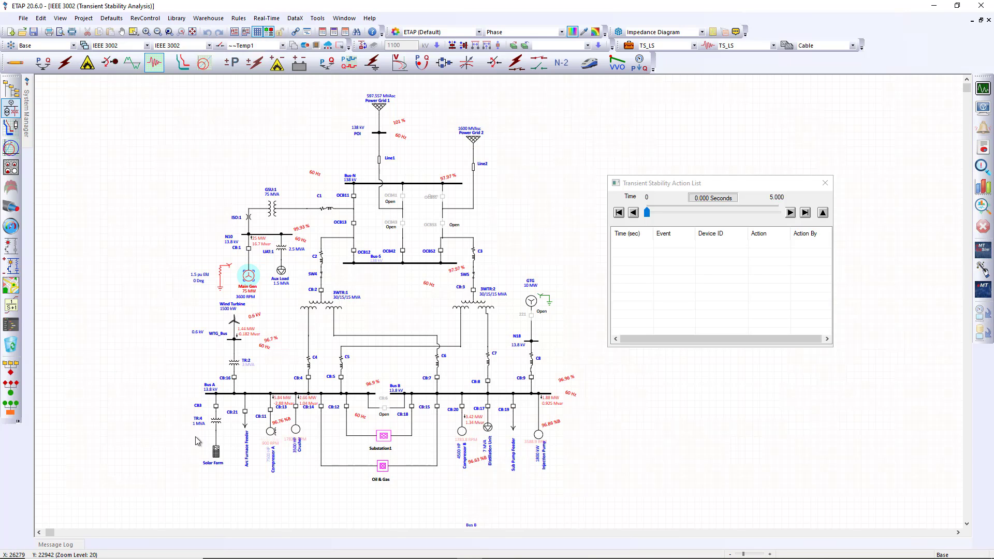
Run the TS_LS transient stability scenario and inspect the ControllerOutput plotter block in the Main Gen governor model
{"action": "left_click", "coordinate": [9, 370]}
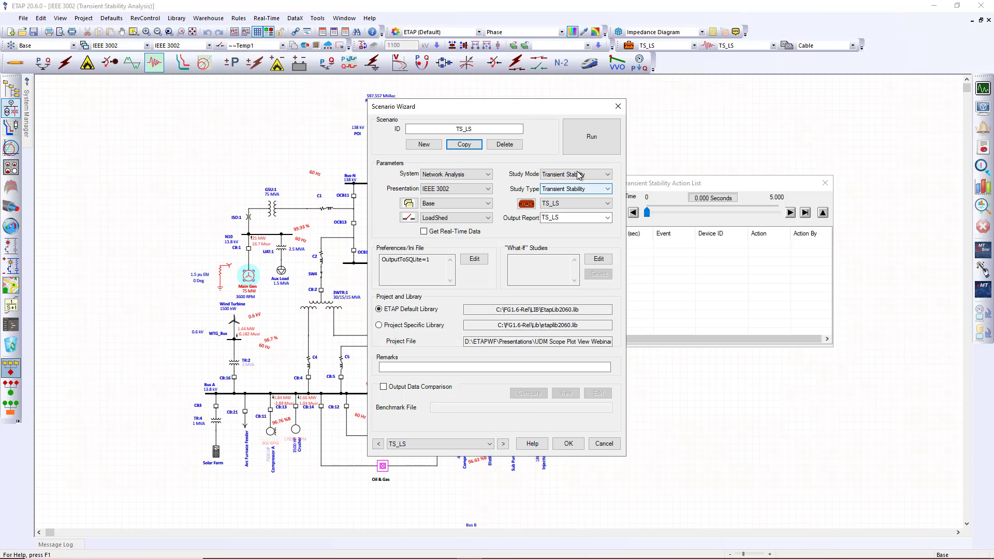
{"action": "left_click", "coordinate": [591, 136]}
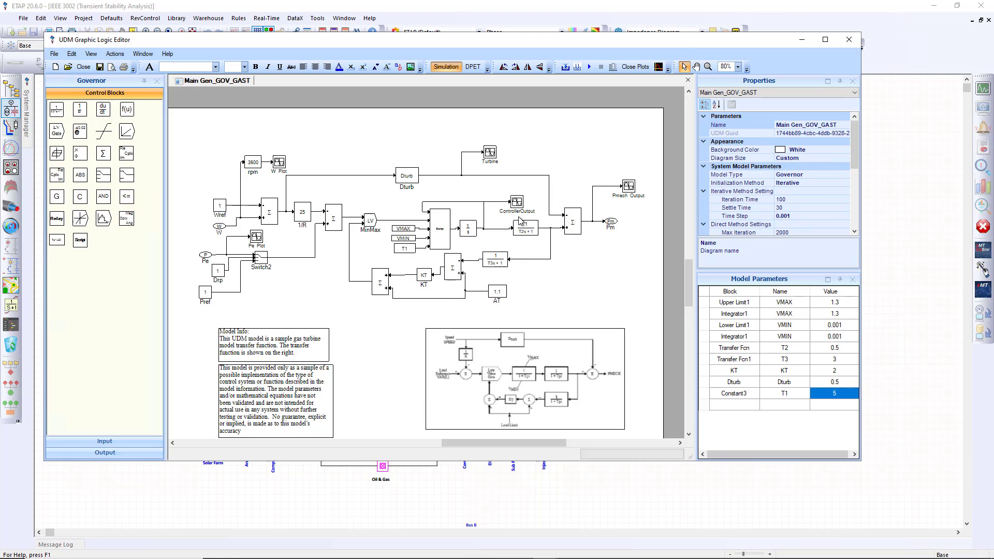
{"action": "left_click_drag", "start_coordinate": [519, 204], "coordinate": [522, 202]}
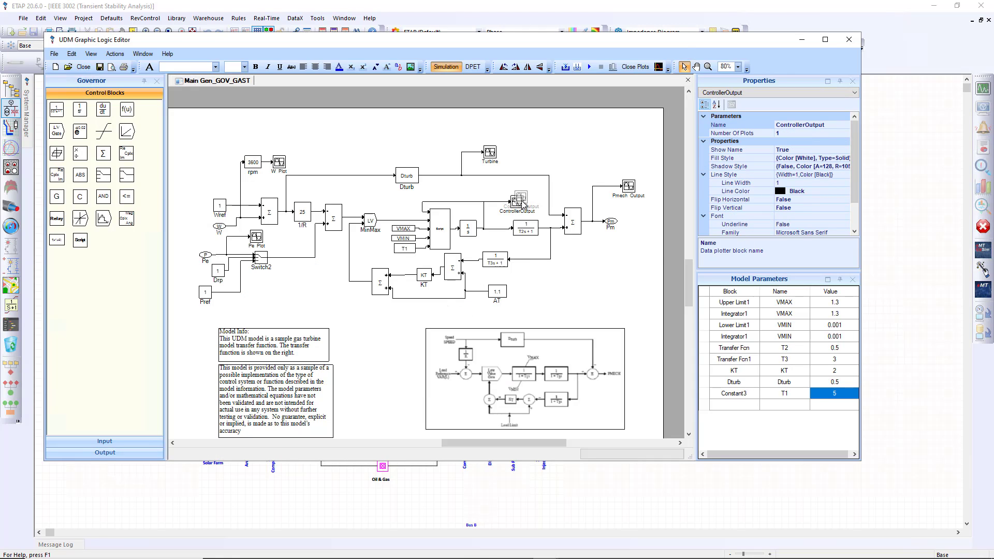
{"action": "left_click", "coordinate": [623, 325]}
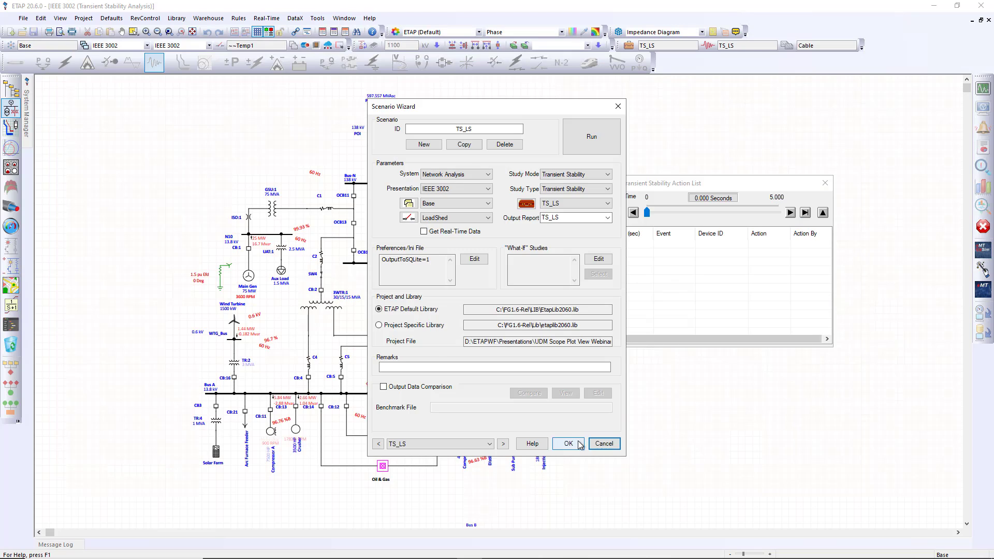
{"action": "left_click", "coordinate": [570, 444]}
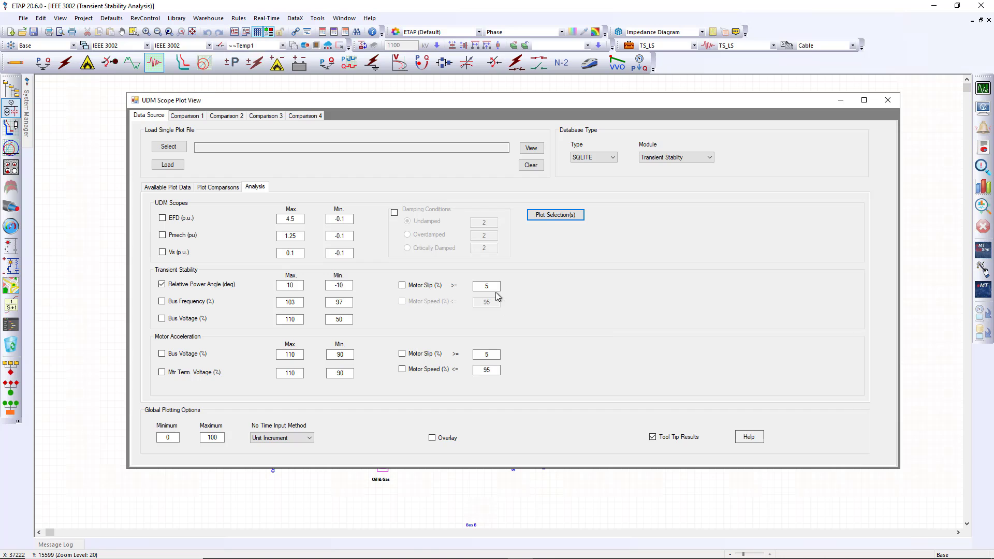
Set the database type to CSV and select the most recent main gen_gov_gast_TS_LS plot file
{"action": "left_click", "coordinate": [173, 149]}
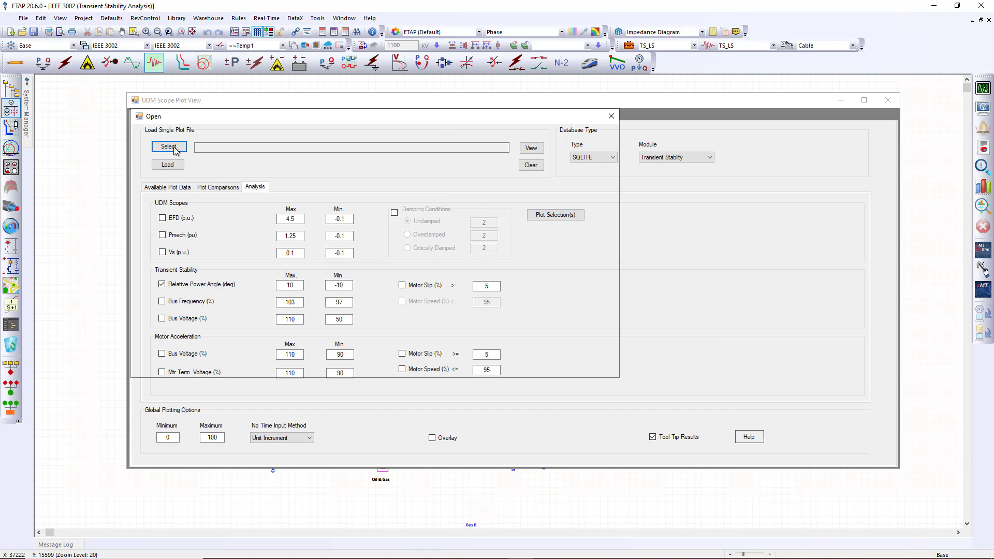
{"action": "left_click", "coordinate": [611, 116]}
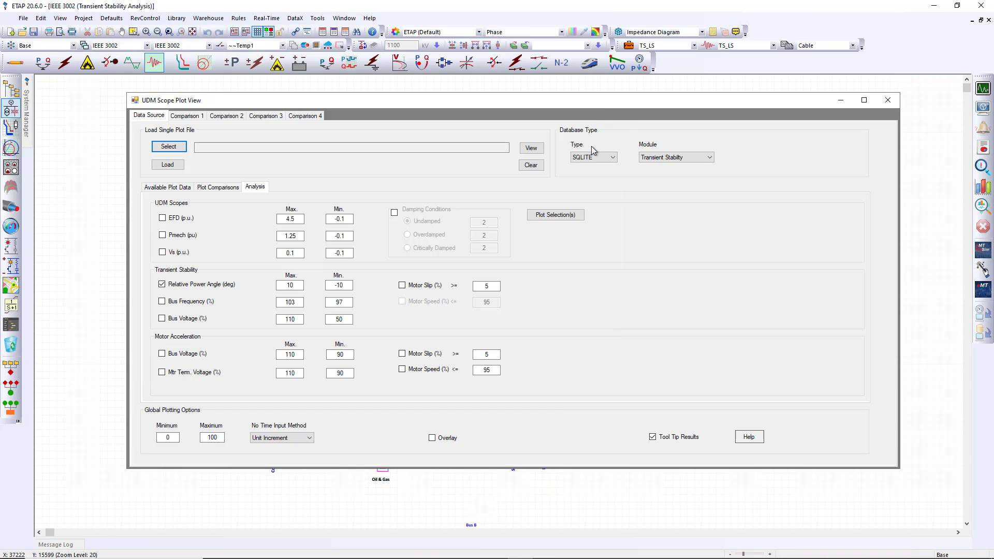
{"action": "left_click", "coordinate": [593, 157]}
{"action": "left_click", "coordinate": [587, 167]}
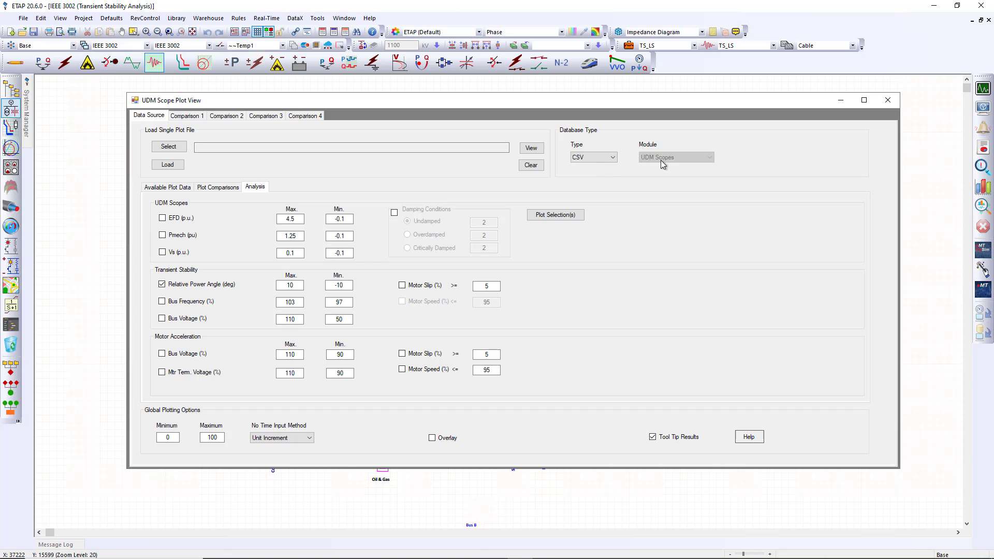
{"action": "left_click", "coordinate": [171, 148]}
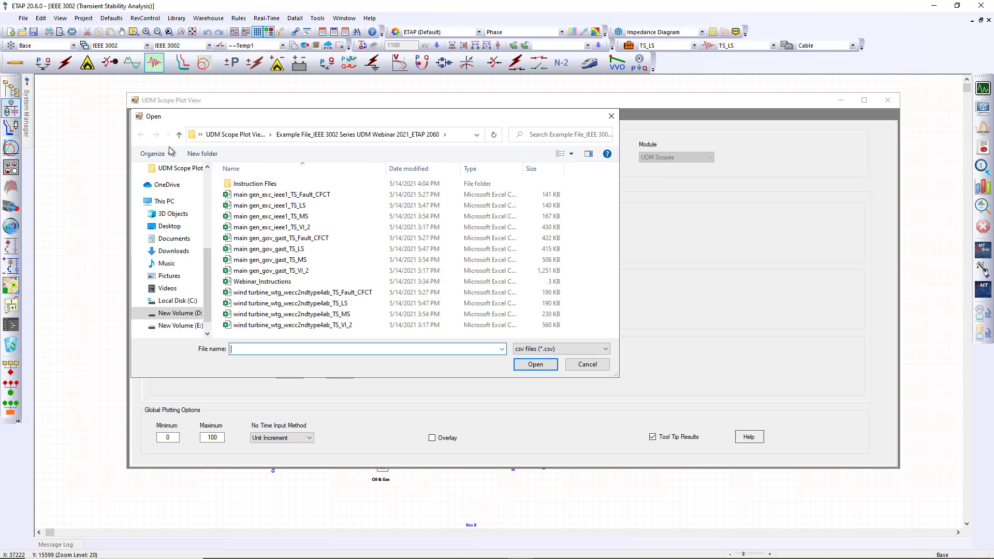
{"action": "left_click", "coordinate": [422, 171]}
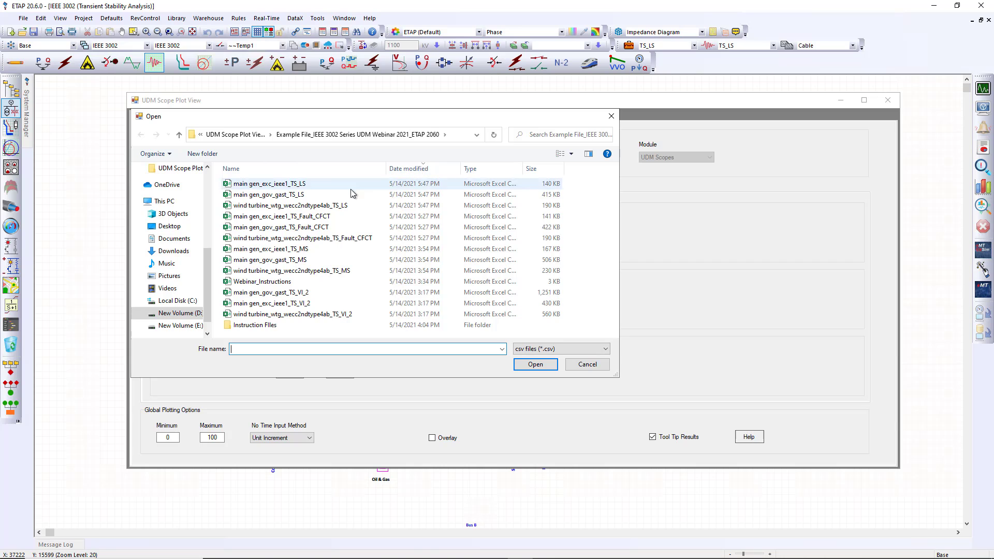
{"action": "double_click", "coordinate": [269, 194]}
Clear the available plot data list and load only the main gen_gov_gast_TS_LS.csv plots
{"action": "left_click", "coordinate": [176, 170]}
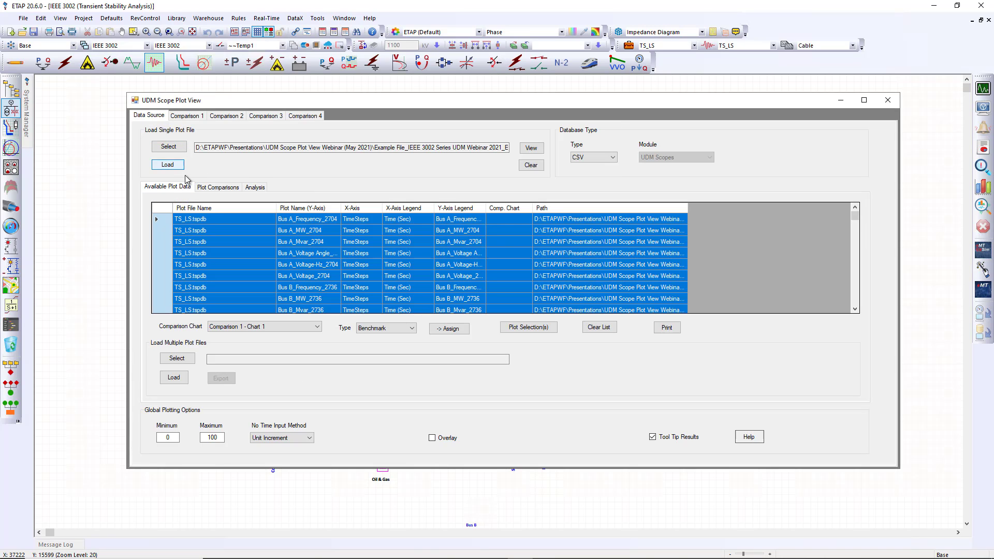
{"action": "left_click", "coordinate": [599, 327]}
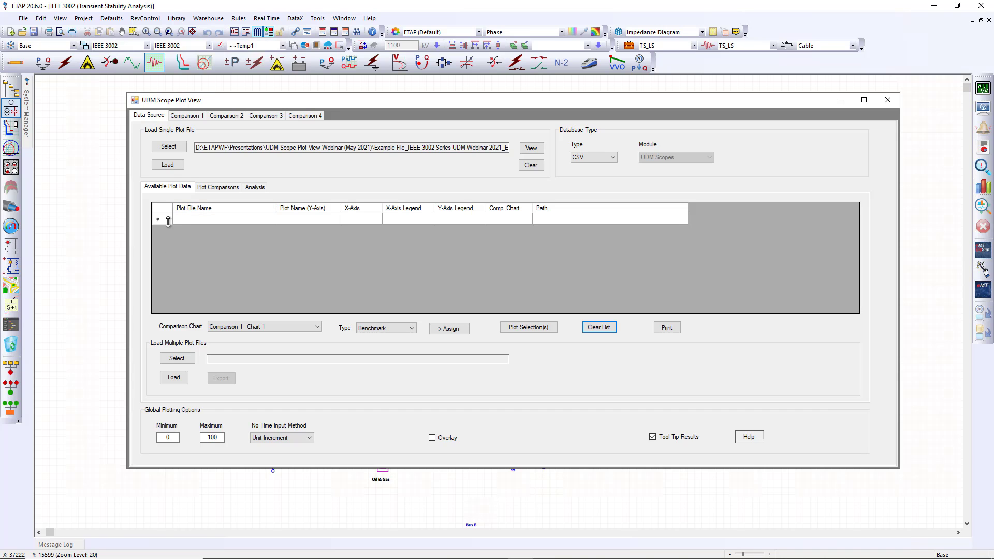
{"action": "left_click", "coordinate": [168, 165]}
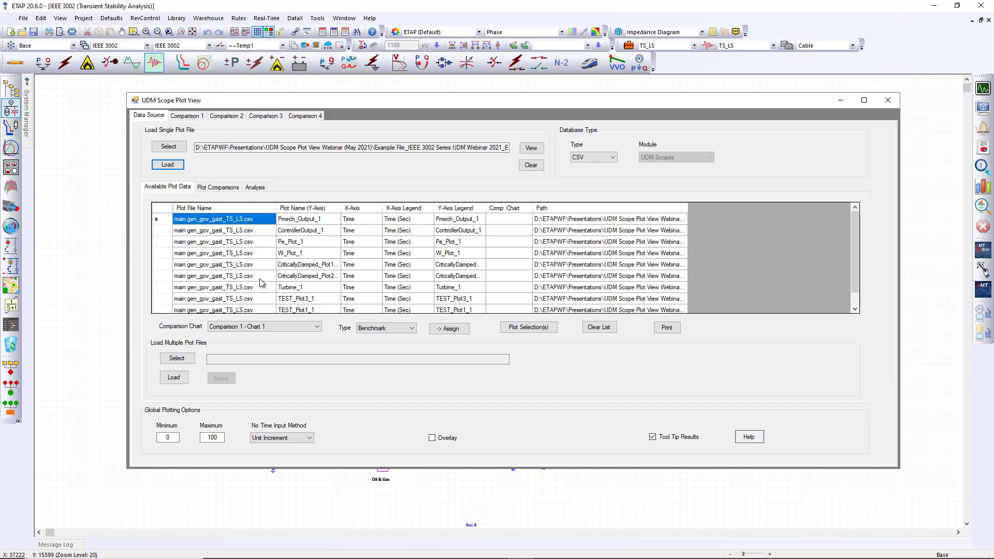
Bring up the Main Gen governor model briefly, return to UDM Scope Plot View and select all loaded plots
{"action": "key", "text": "alt+Tab"}
{"action": "key", "text": "alt+Tab"}
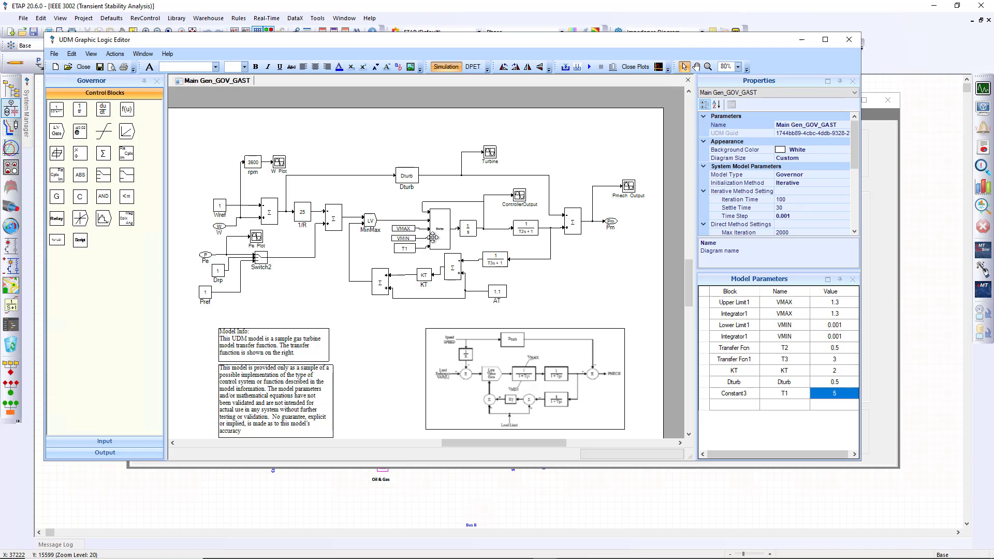
{"action": "left_click", "coordinate": [871, 259]}
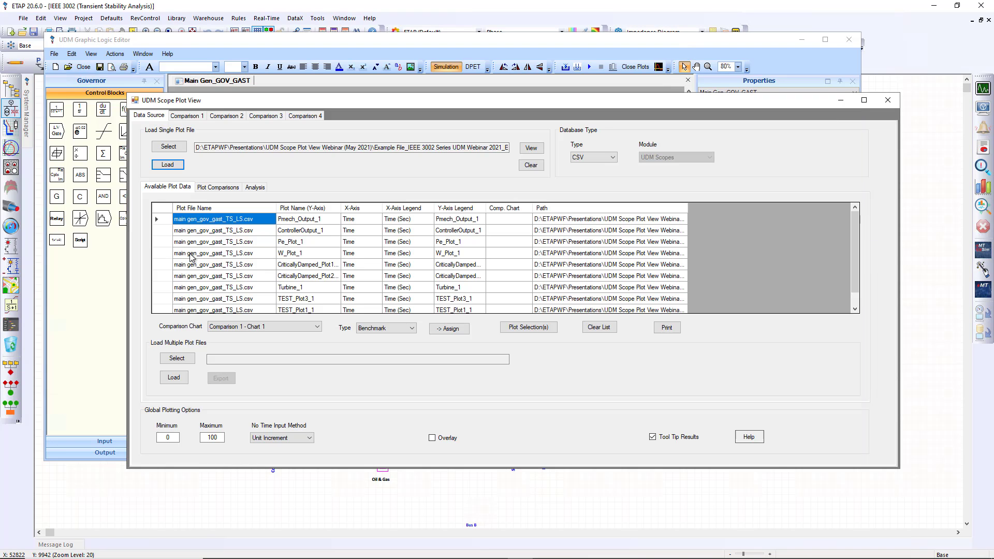
{"action": "left_click", "coordinate": [161, 210]}
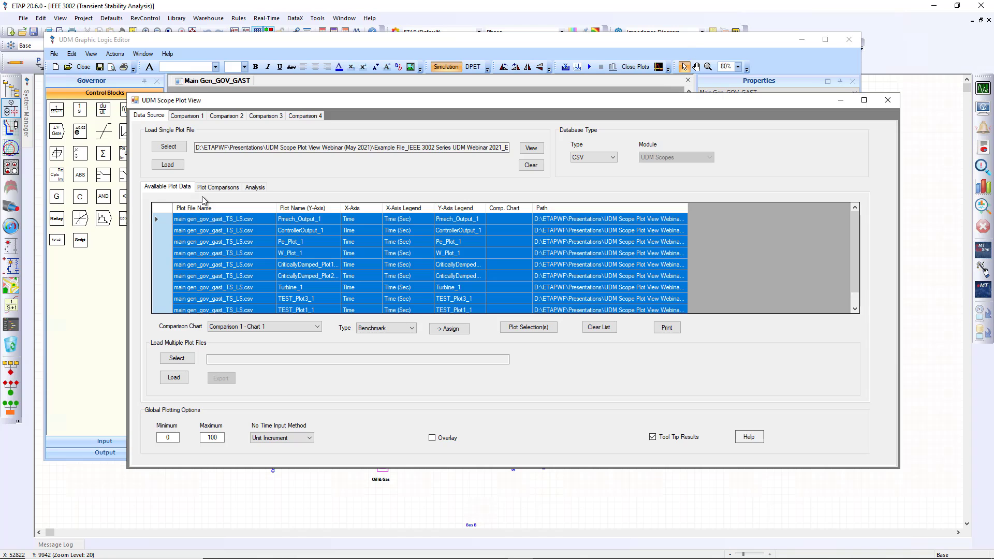
Disable the Relative Power Angle criterion, enable Damping Conditions with Undamped set to 10, and plot the matching results
{"action": "left_click", "coordinate": [255, 187]}
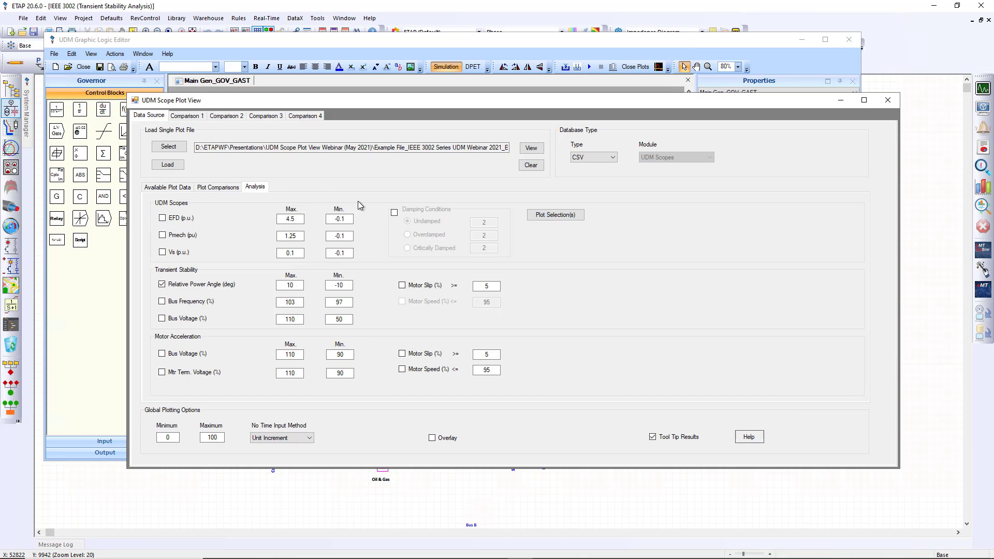
{"action": "left_click", "coordinate": [393, 213]}
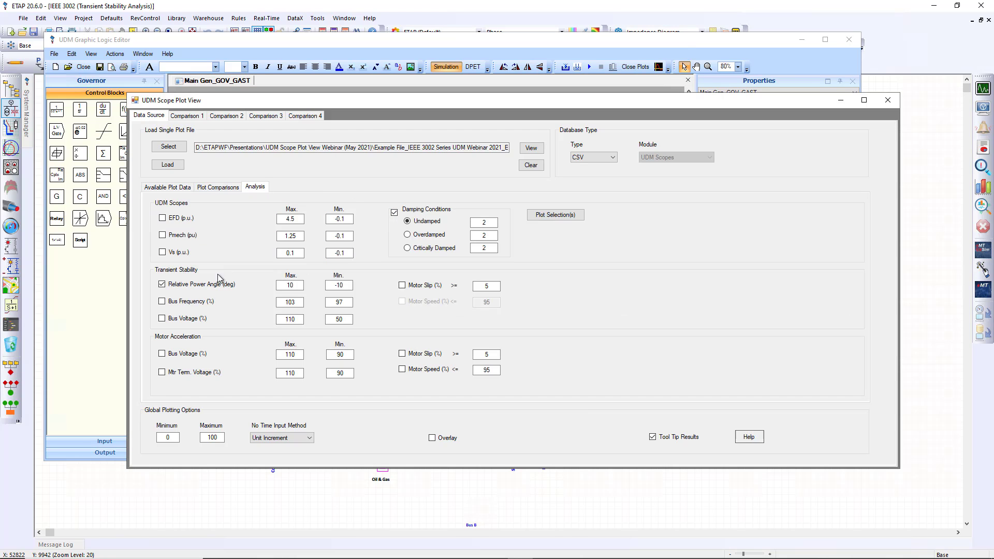
{"action": "left_click", "coordinate": [177, 285]}
{"action": "double_click", "coordinate": [479, 222]}
{"action": "type", "text": "10"}
{"action": "left_click", "coordinate": [556, 215]}
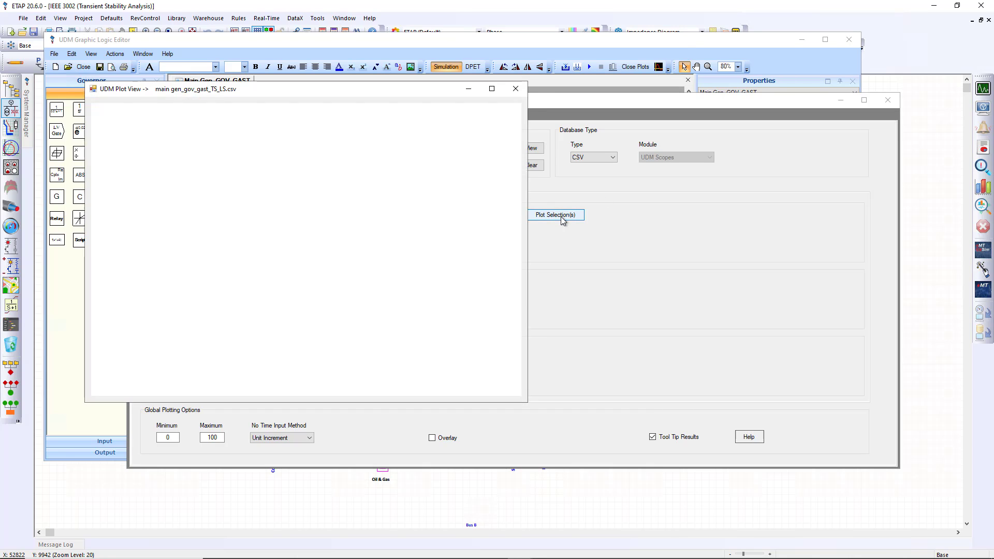
Arrange the Pe_Plot and Turbine plot windows side by side to examine their oscillations, and close both
{"action": "left_click_drag", "start_coordinate": [298, 104], "coordinate": [750, 111]}
{"action": "left_click_drag", "start_coordinate": [440, 91], "coordinate": [414, 252]}
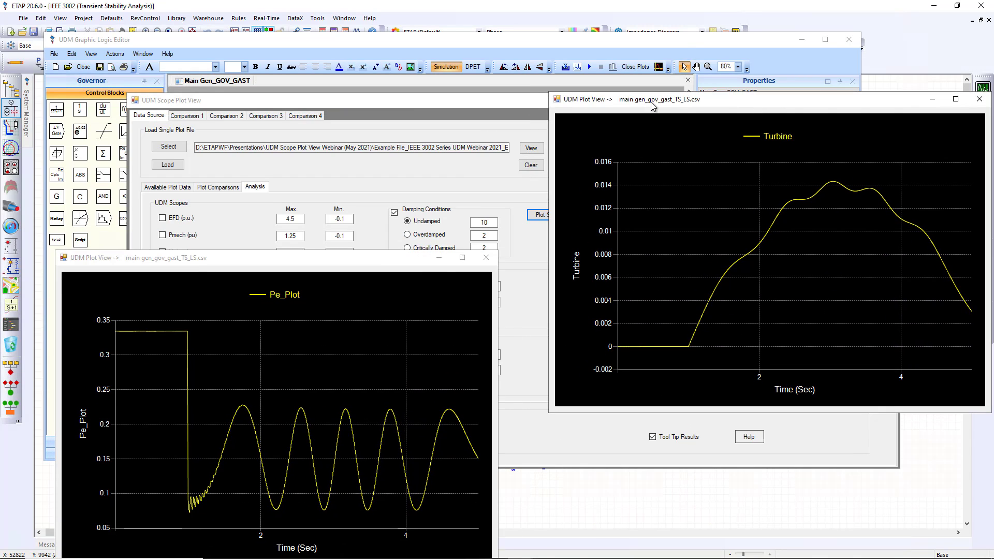
{"action": "left_click_drag", "start_coordinate": [641, 99], "coordinate": [603, 238]}
{"action": "left_click_drag", "start_coordinate": [393, 260], "coordinate": [390, 237]}
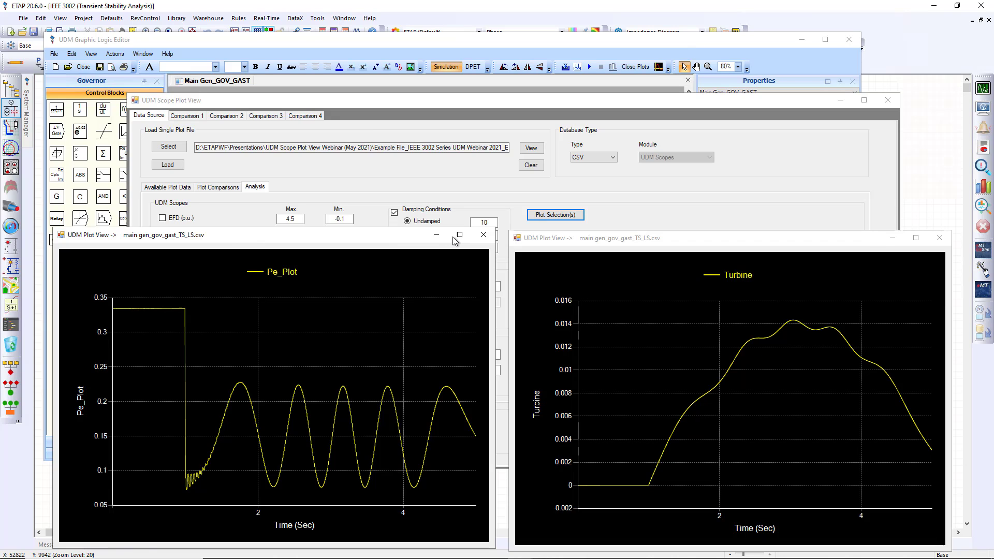
{"action": "left_click", "coordinate": [484, 234]}
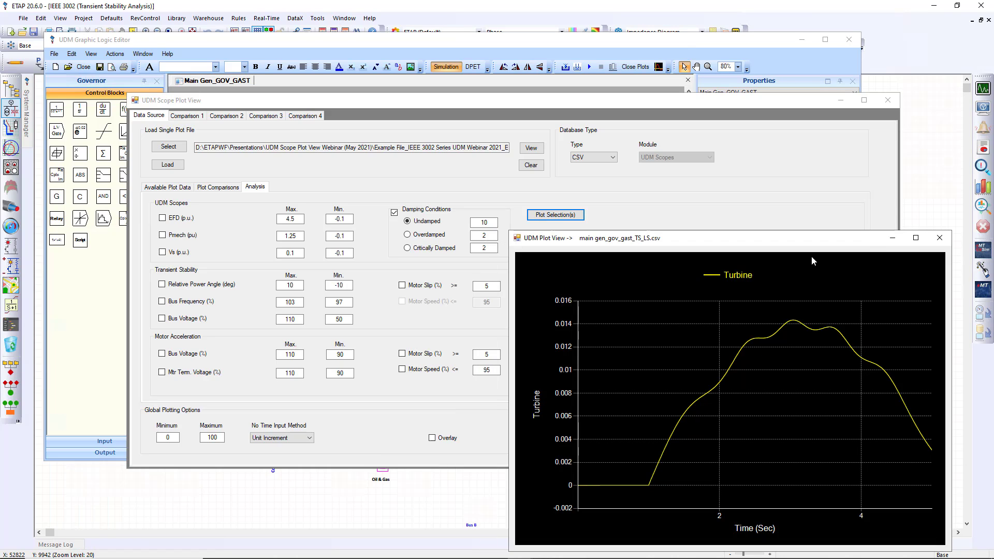
{"action": "left_click", "coordinate": [940, 237]}
Plot the results matching the Overdamped condition, examine the Pmech_Output response and close the plot
{"action": "left_click", "coordinate": [407, 235]}
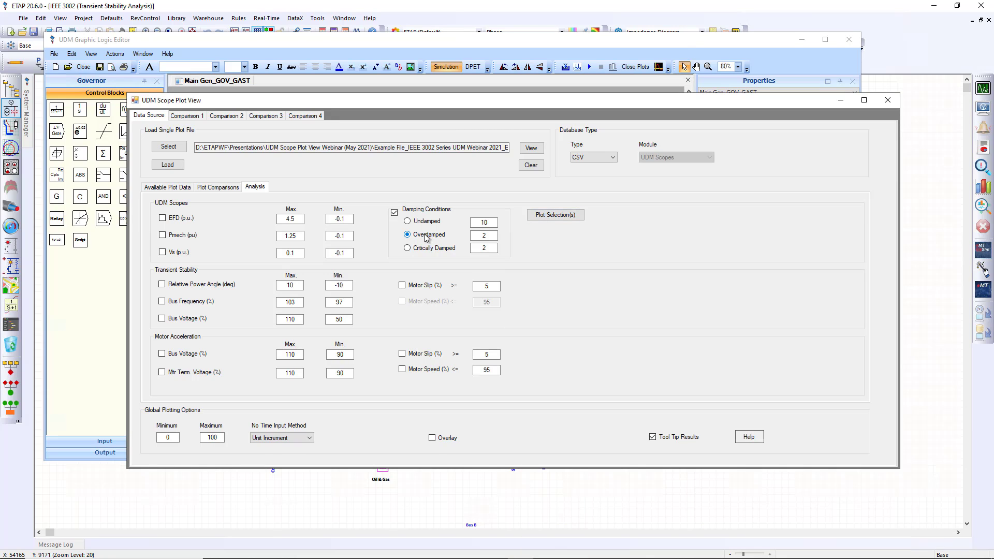
{"action": "left_click", "coordinate": [564, 216]}
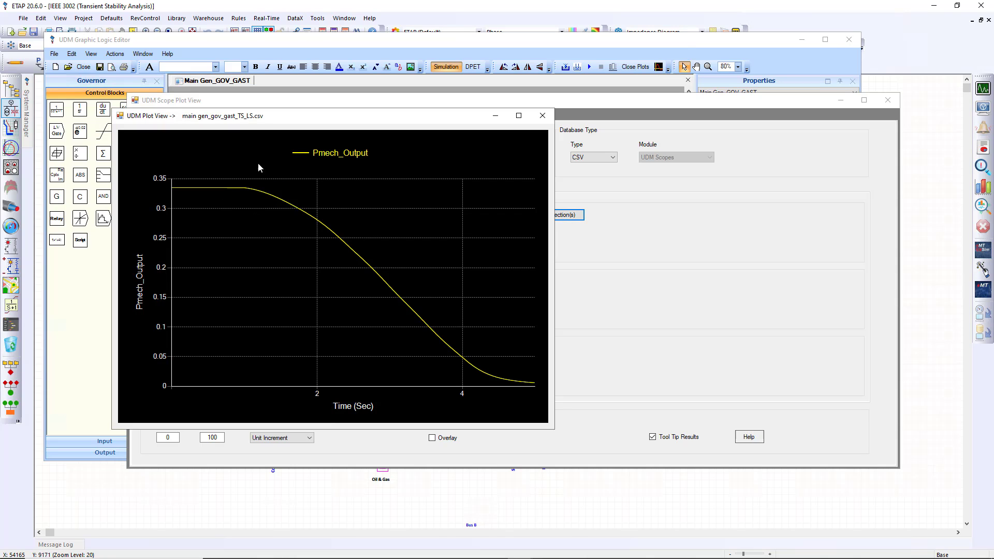
{"action": "left_click_drag", "start_coordinate": [329, 119], "coordinate": [727, 185]}
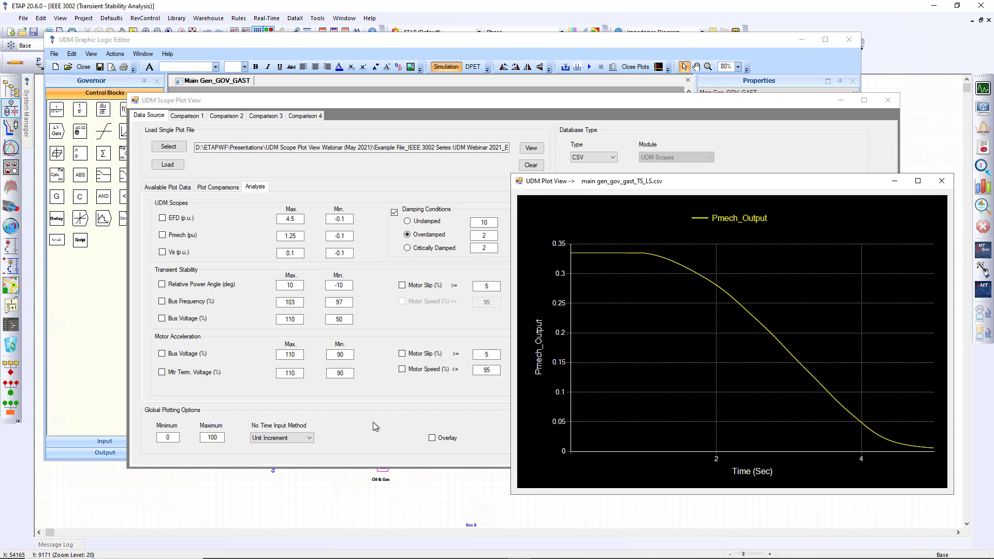
{"action": "left_click", "coordinate": [941, 180]}
Set the Constant3 parameter T1 to 0.1 in the Main Gen governor model and compile the model
{"action": "left_click", "coordinate": [609, 49]}
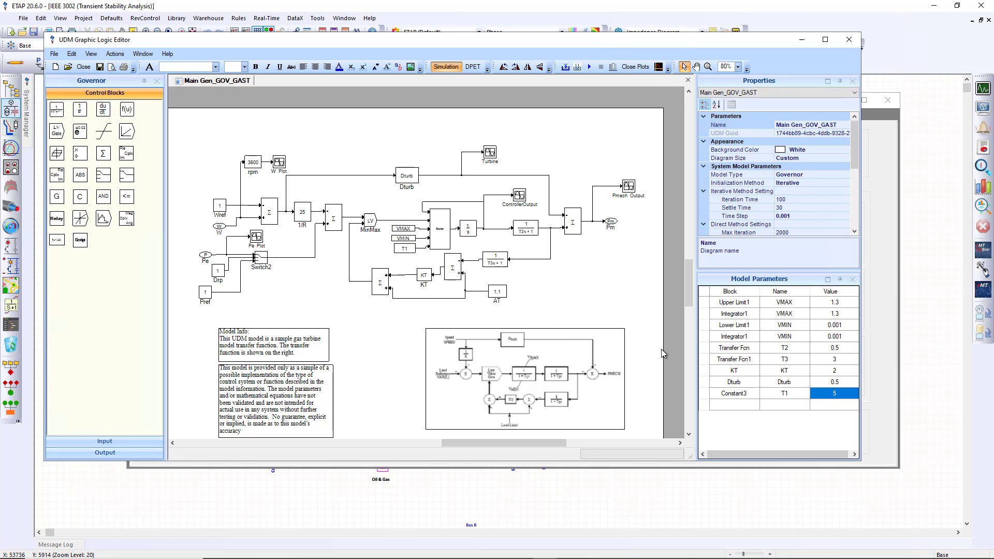
{"action": "left_click", "coordinate": [838, 394]}
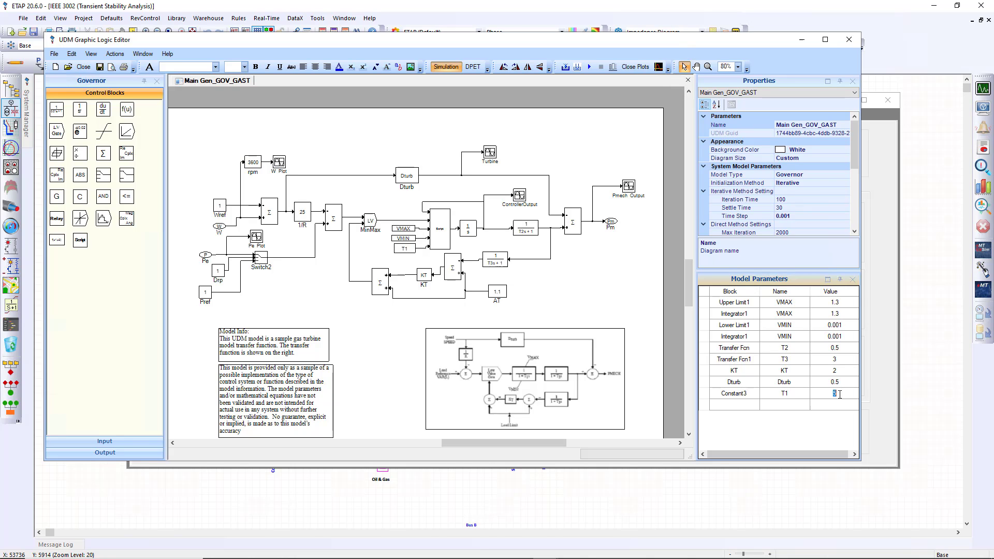
{"action": "type", "text": "0.1"}
{"action": "key", "text": "Return"}
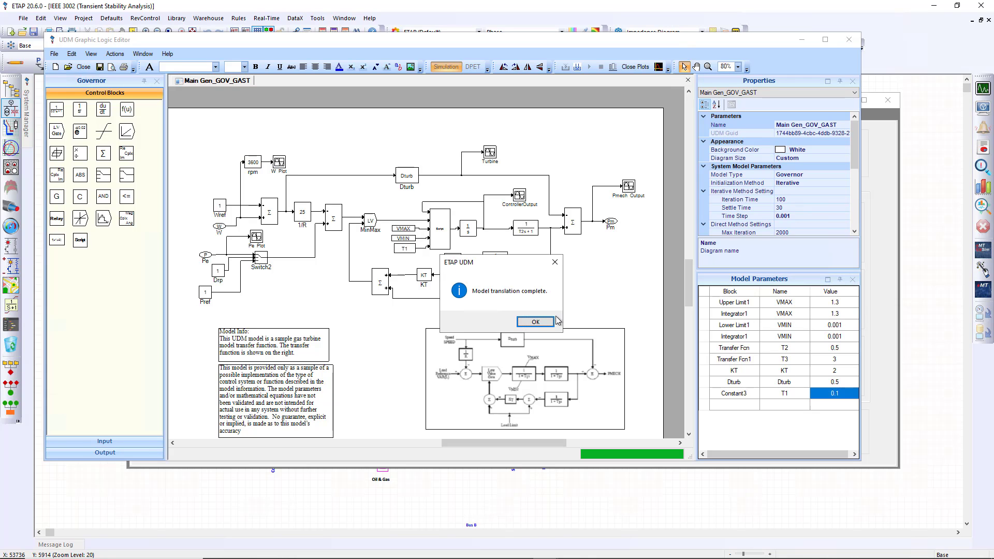
{"action": "left_click", "coordinate": [549, 324]}
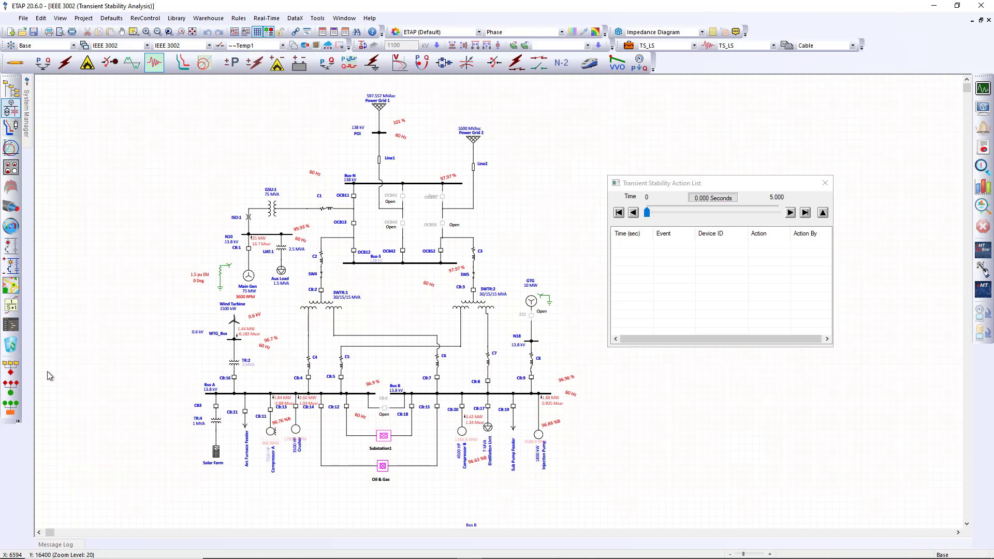
Rerun the TS_LS transient stability scenario from the Scenario Wizard and close the wizard
{"action": "left_click", "coordinate": [10, 369]}
{"action": "left_click", "coordinate": [591, 137]}
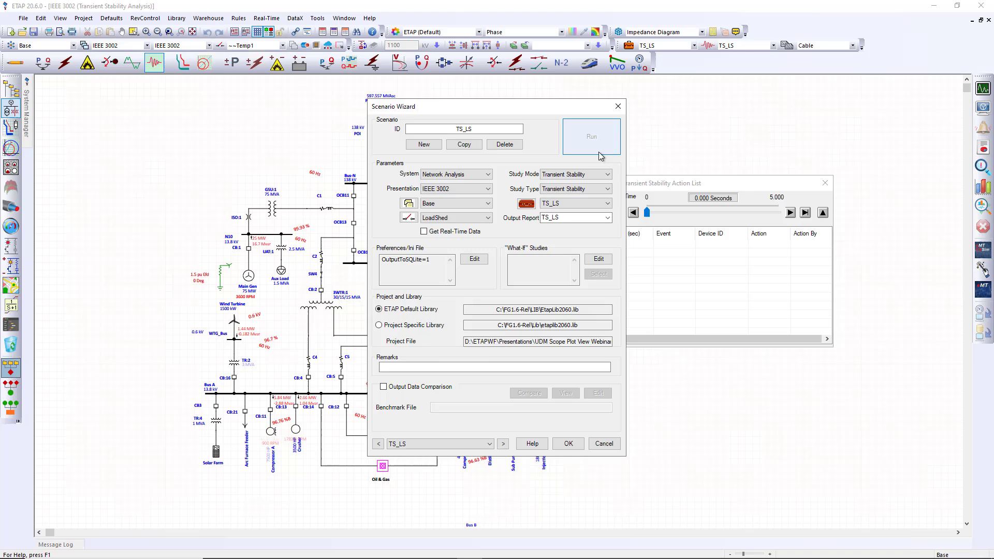
{"action": "left_click", "coordinate": [569, 447]}
Return to UDM Scope Plot View and check the new results against the Overdamped condition
{"action": "key", "text": "alt+Tab"}
{"action": "key", "text": "alt+Tab"}
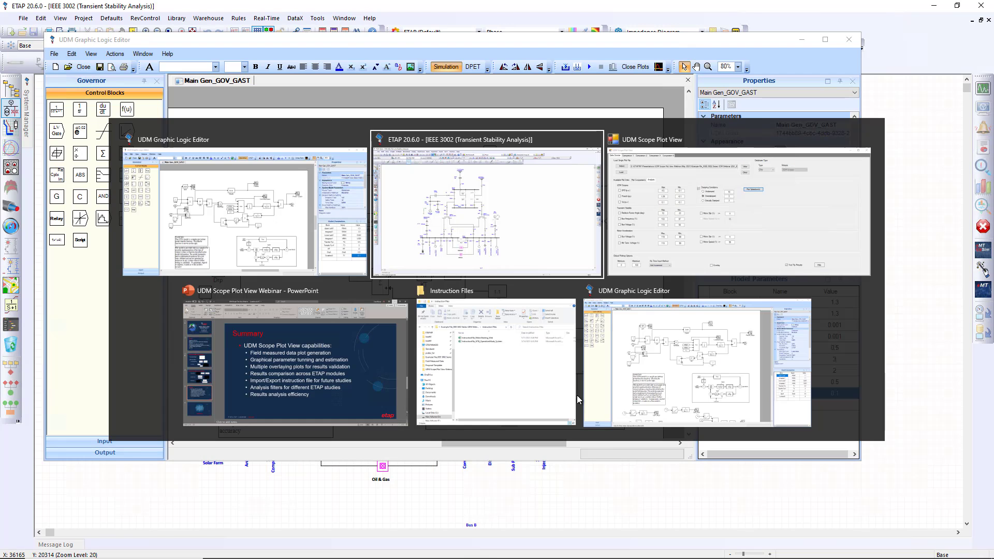
{"action": "left_click", "coordinate": [718, 243]}
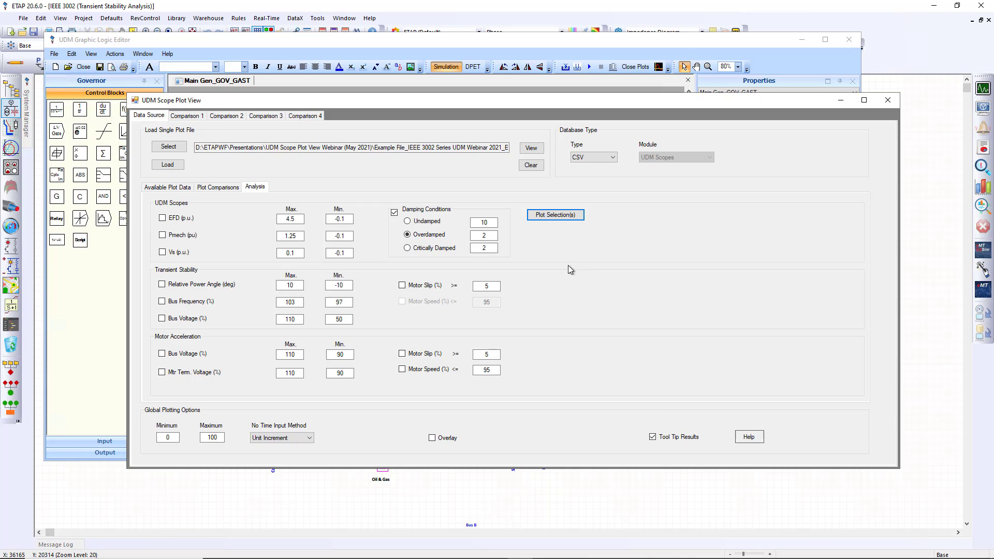
{"action": "left_click", "coordinate": [556, 217]}
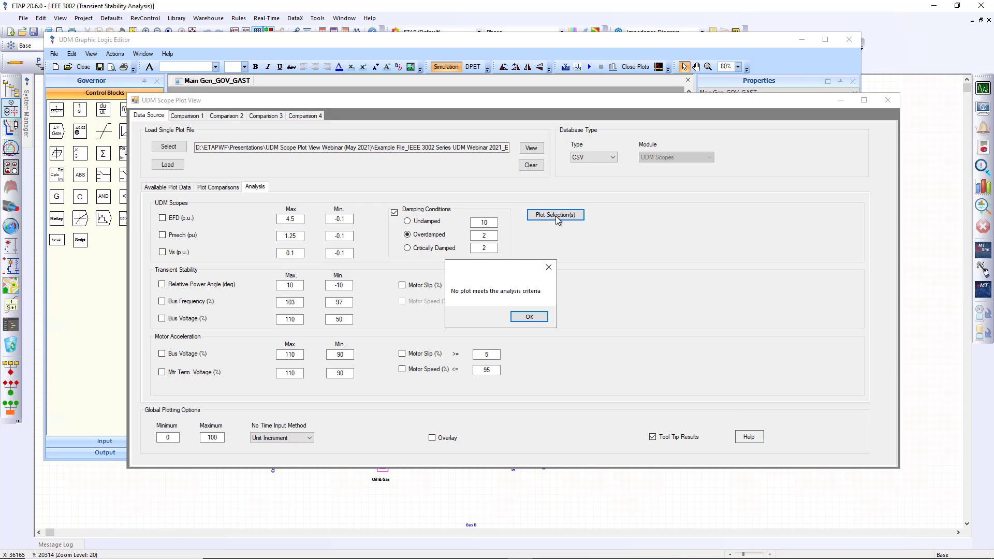
{"action": "left_click", "coordinate": [530, 317]}
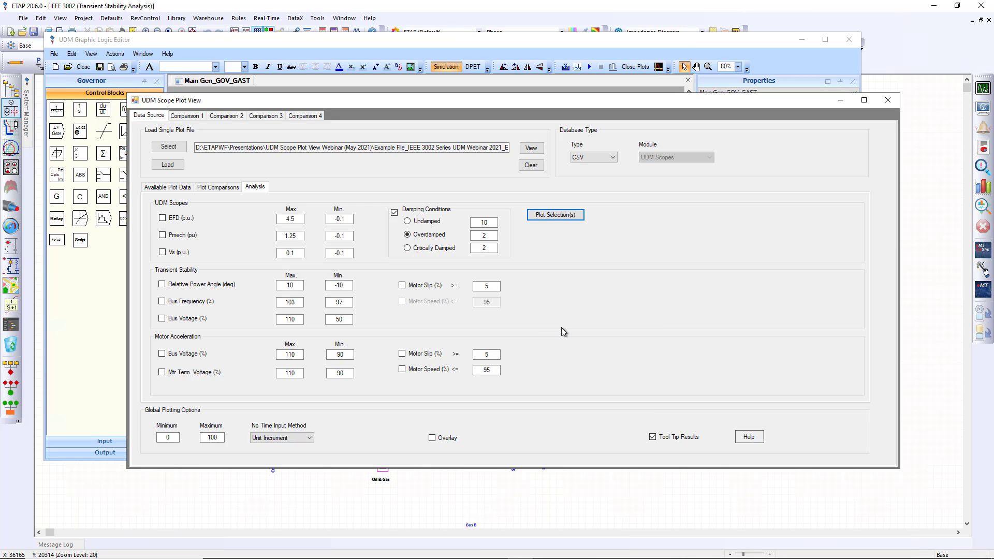
Check the new results against the Undamped condition and disable Damping Conditions
{"action": "left_click", "coordinate": [407, 221]}
{"action": "left_click", "coordinate": [548, 215]}
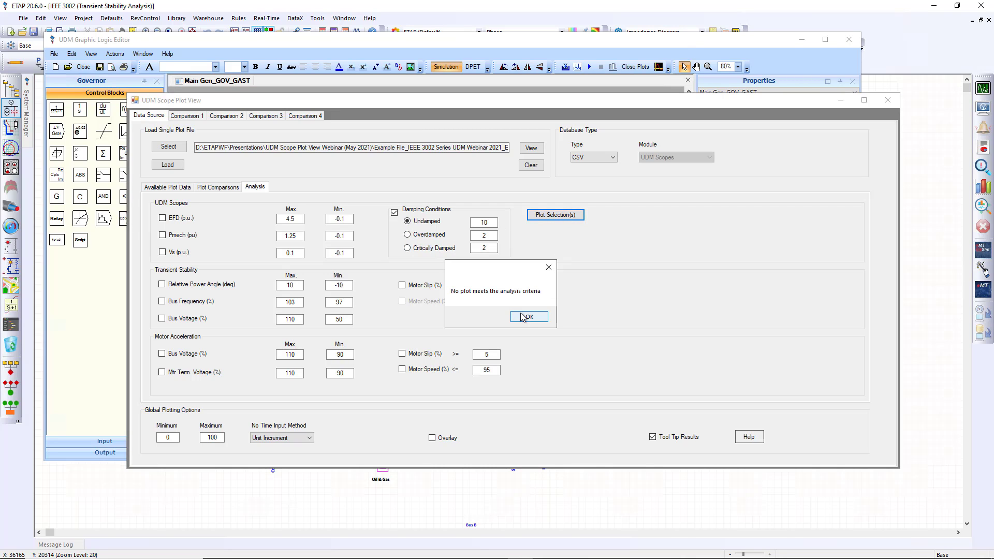
{"action": "left_click", "coordinate": [521, 316]}
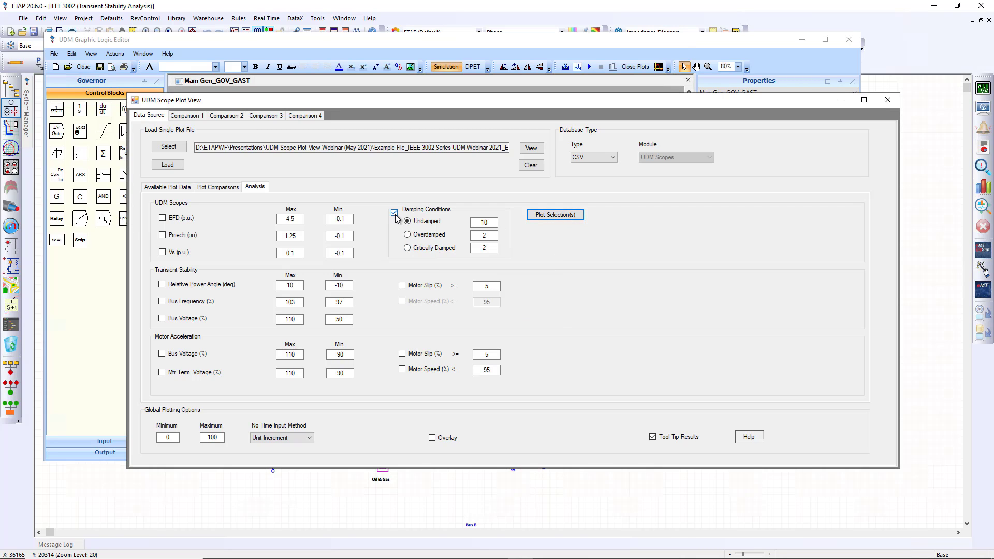
{"action": "left_click", "coordinate": [394, 213]}
Plot only Pmech_Output_1, Pe_Plot_1, W_Plot_1 and Turbine_1 from the available plot data
{"action": "left_click", "coordinate": [178, 187]}
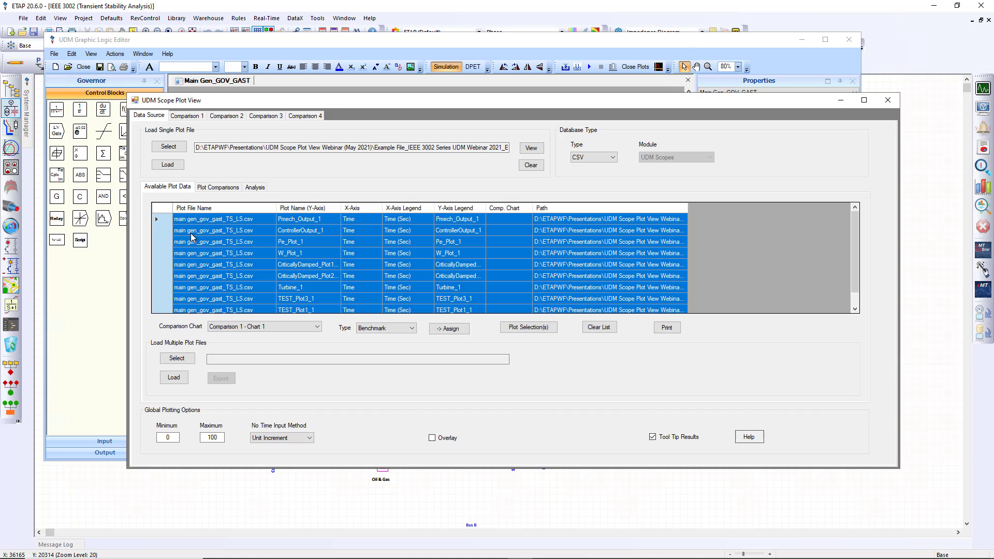
{"action": "left_click", "coordinate": [242, 264]}
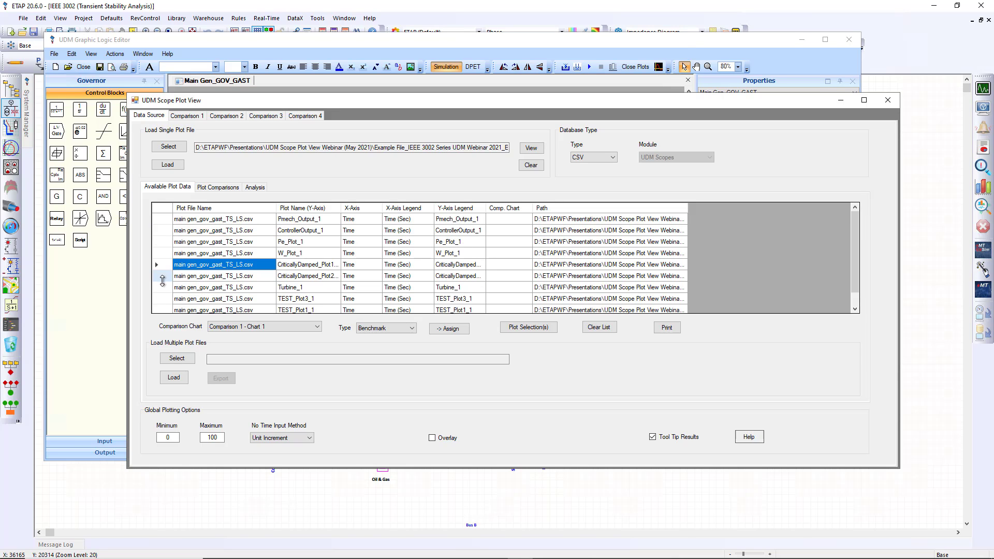
{"action": "left_click", "coordinate": [165, 287]}
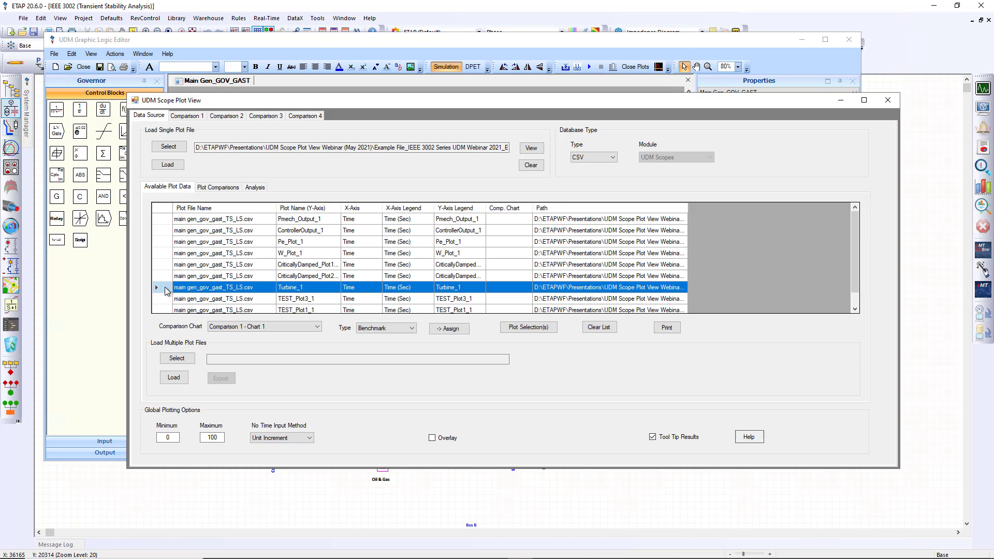
{"action": "left_click", "coordinate": [166, 253], "text": "ctrl"}
{"action": "left_click", "coordinate": [167, 242], "text": "ctrl"}
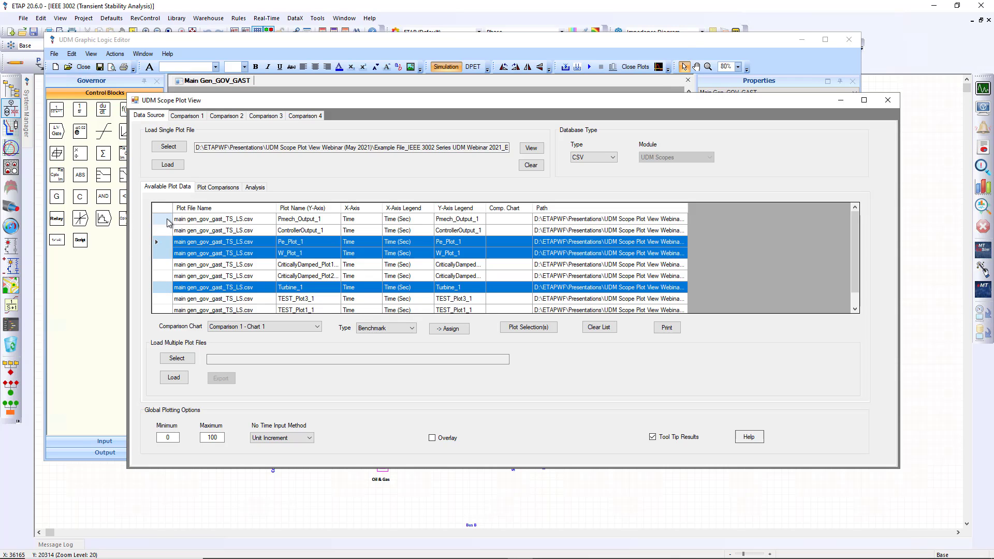
{"action": "left_click", "coordinate": [165, 220], "text": "ctrl"}
{"action": "left_click", "coordinate": [528, 327]}
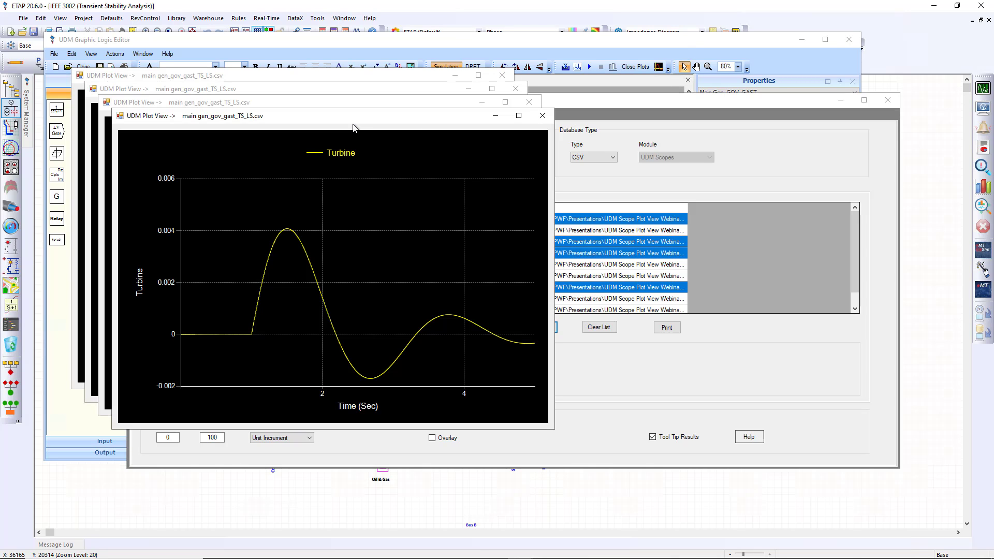
Spread out the Turbine, W_Plot, Pe_Plot and Pmech_Output windows to examine each response, and close the plots
{"action": "left_click_drag", "start_coordinate": [352, 119], "coordinate": [767, 110]}
{"action": "left_click_drag", "start_coordinate": [394, 106], "coordinate": [792, 156]}
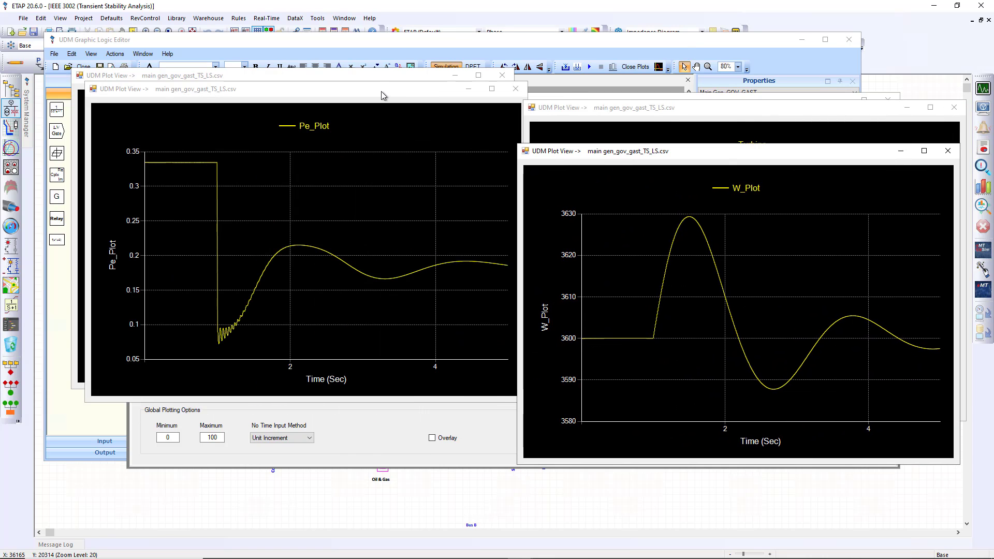
{"action": "left_click_drag", "start_coordinate": [381, 91], "coordinate": [818, 224]}
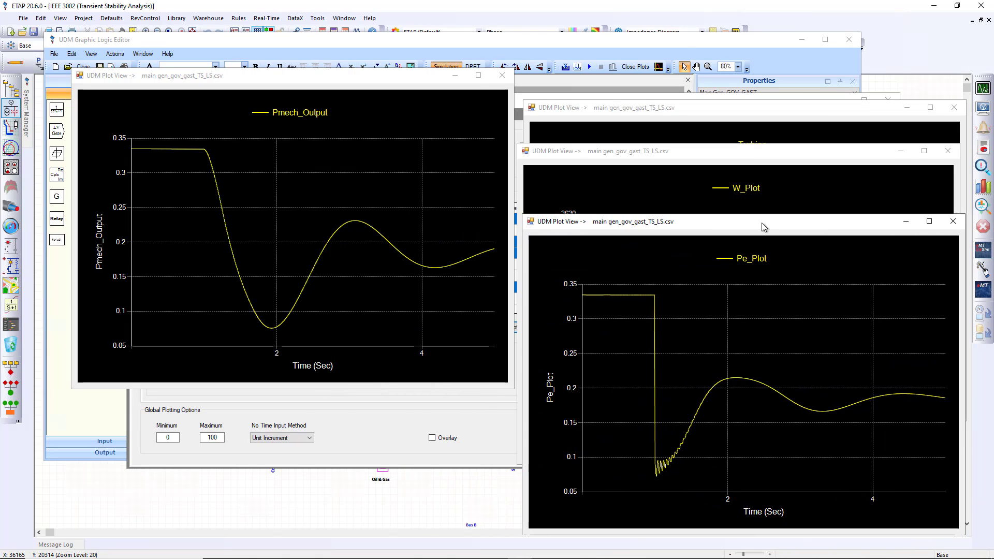
{"action": "left_click", "coordinate": [502, 76]}
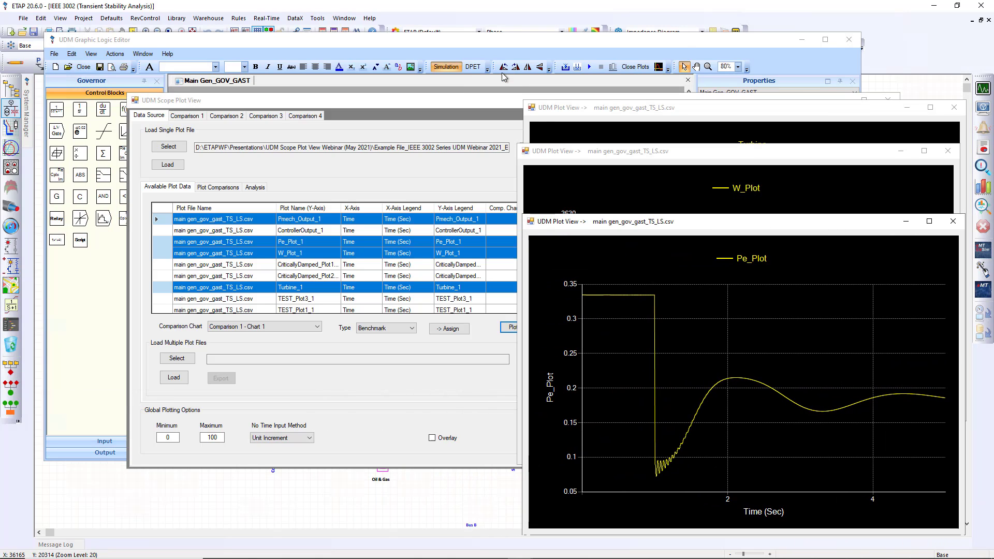
{"action": "left_click", "coordinate": [948, 151]}
{"action": "left_click", "coordinate": [954, 107]}
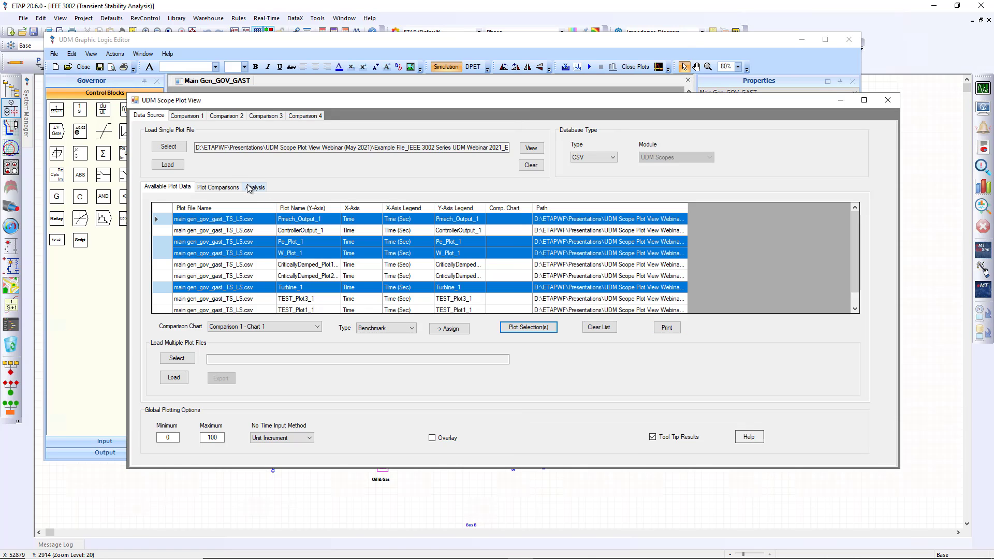